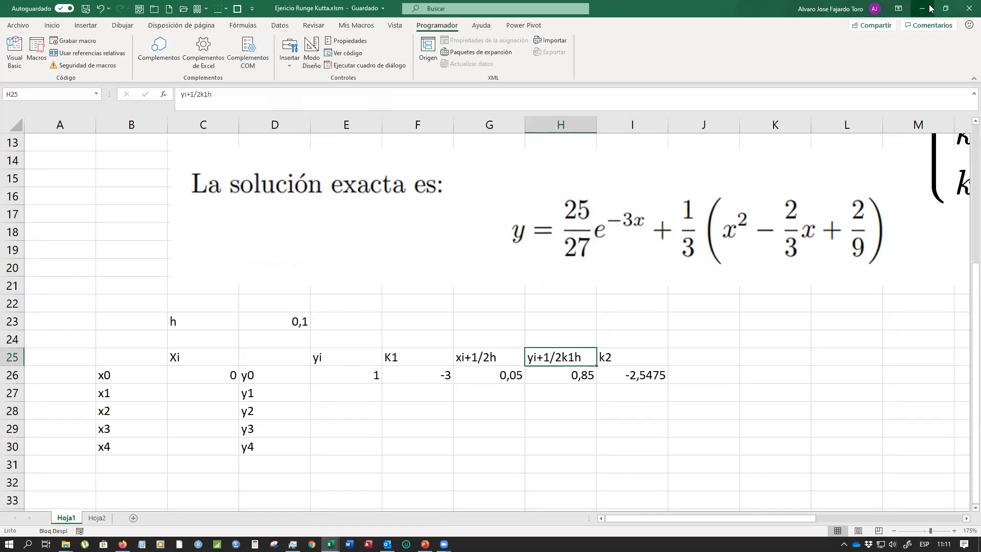
{"action": "left_click", "coordinate": [348, 176]}
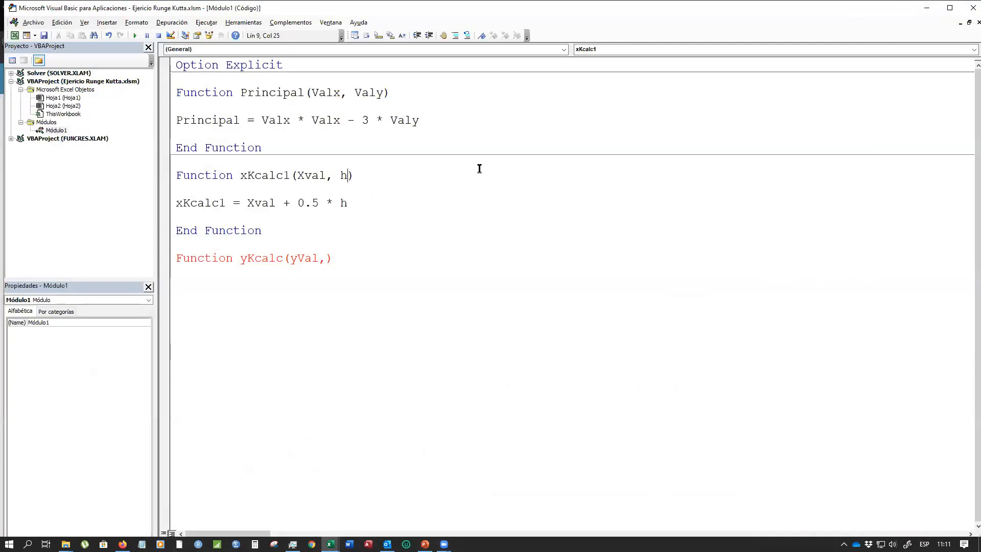
{"action": "type", "text": ", K"}
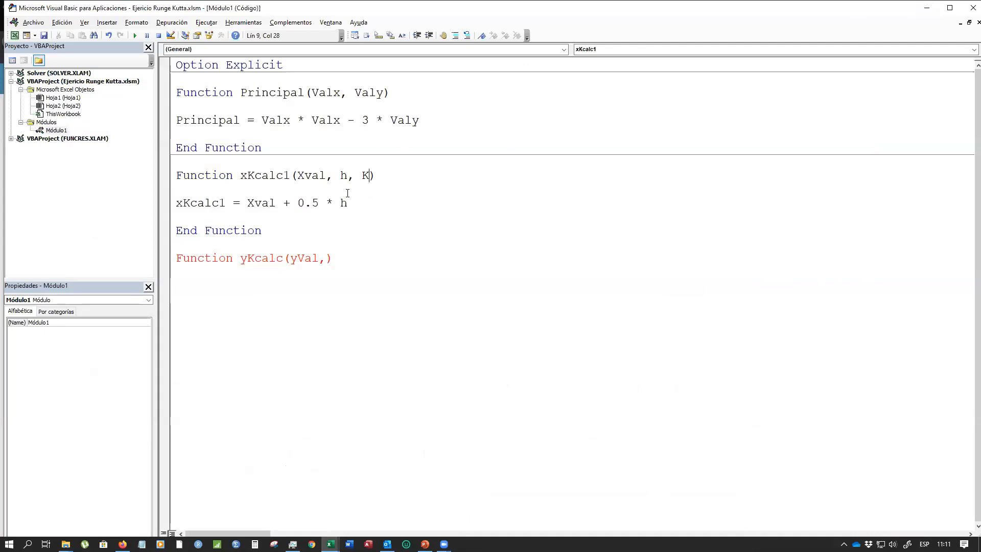
{"action": "key", "text": "BackSpace"}
{"action": "key", "text": "BackSpace"}
{"action": "key", "text": "BackSpace"}
Complete the yKcalc function declaration with the additional parameters h and K after yVal
{"action": "left_click", "coordinate": [327, 258]}
{"action": "type", "text": "h,K"}
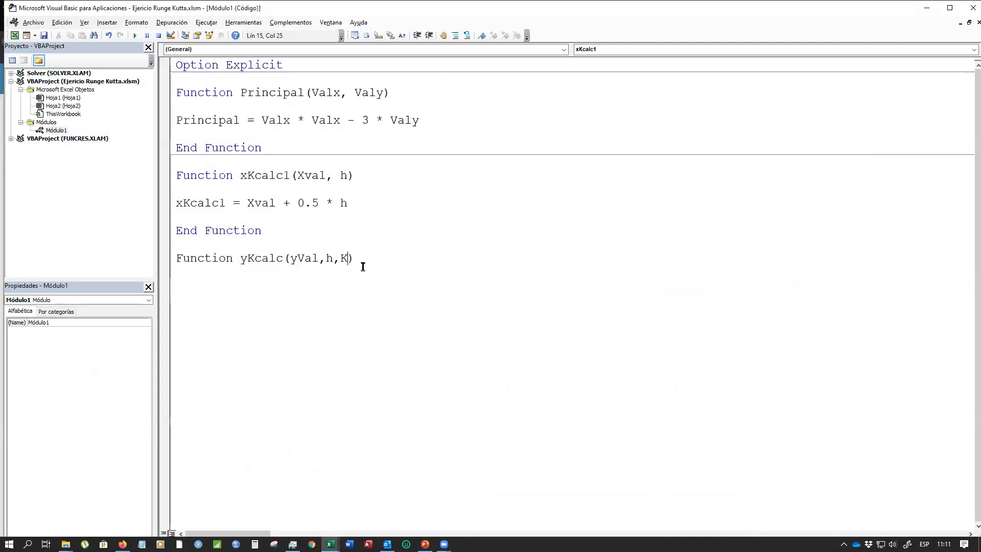
{"action": "key", "text": "Return"}
{"action": "key", "text": "Return"}
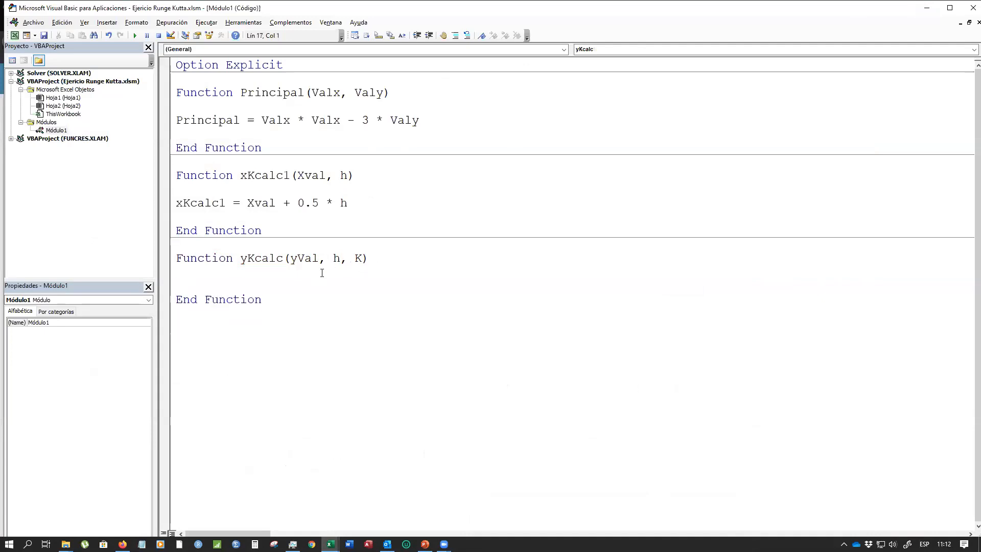
Write the body of the yKcalc function as yKcalc = yVal + 0.5 * h * K
{"action": "key", "text": "Return"}
{"action": "type", "text": "y"}
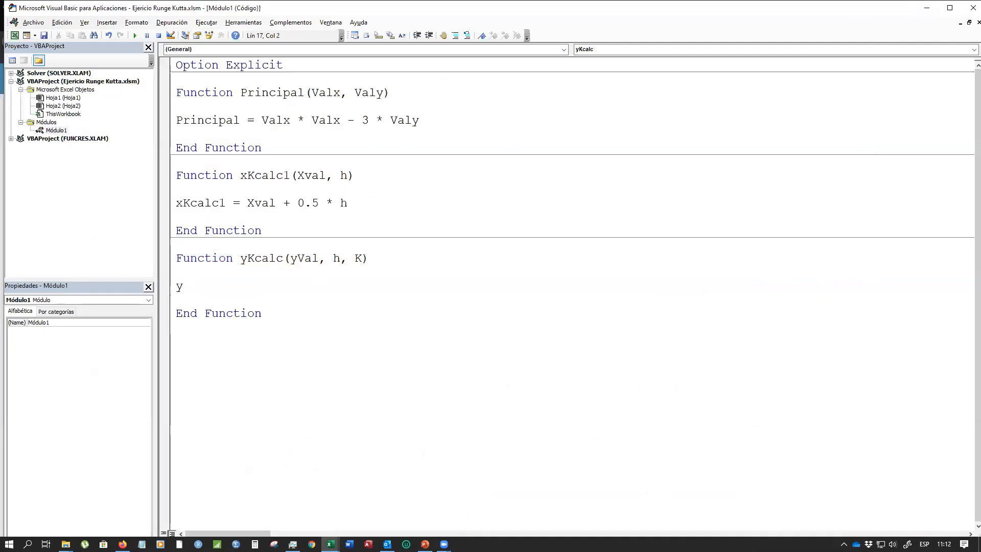
{"action": "type", "text": "kcacl"}
{"action": "key", "text": "BackSpace"}
{"action": "type", "text": "lc=yavl"}
{"action": "key", "text": "BackSpace"}
{"action": "type", "text": "va"}
{"action": "key", "text": "BackSpace"}
{"action": "type", "text": "al+"}
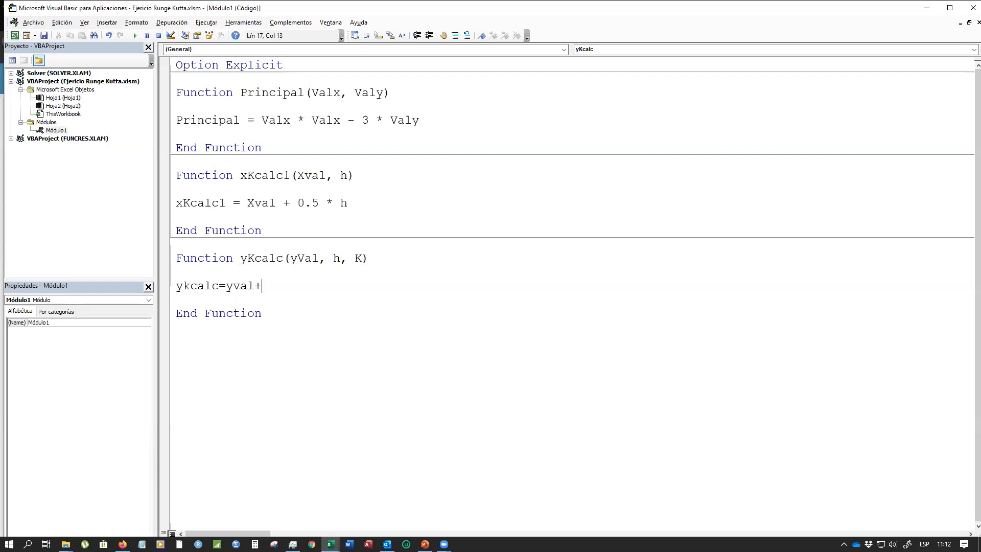
{"action": "type", "text": "0.5*h*k"}
{"action": "key", "text": "Return"}
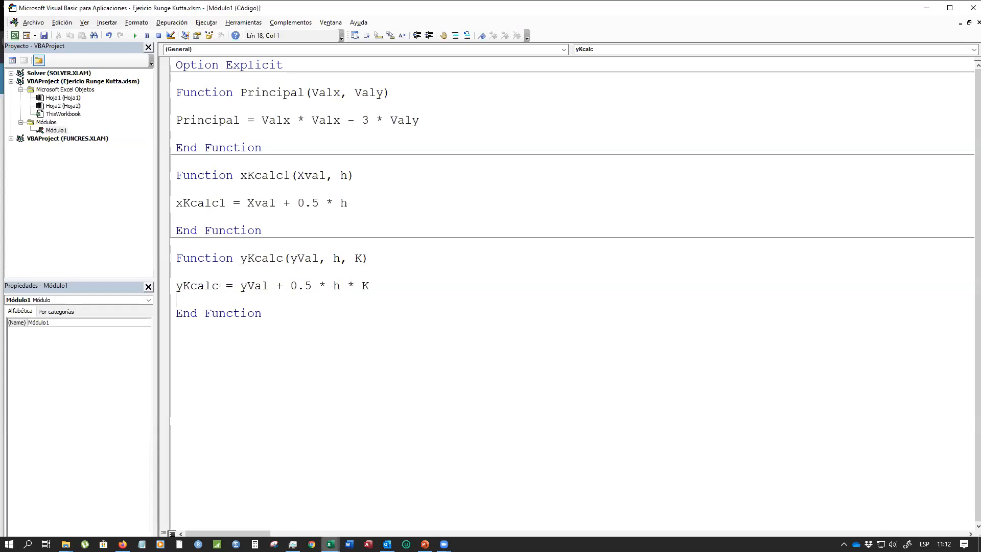
Switch back to the Excel sheet and replace the xi+1/2h formula in G26 with =xKcalc1(C26;D23)
{"action": "mouse_move", "coordinate": [330, 543]}
{"action": "left_click", "coordinate": [289, 515]}
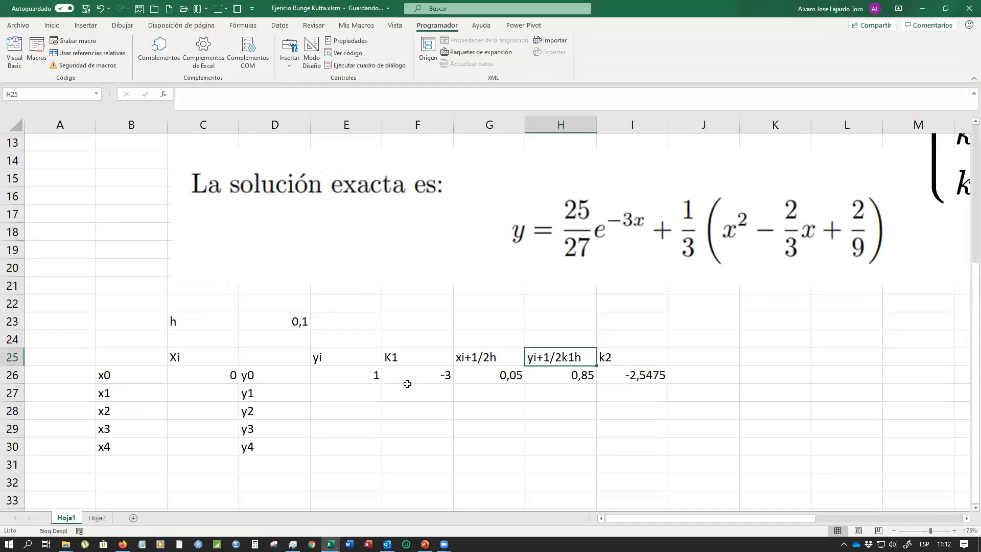
{"action": "left_click", "coordinate": [479, 358]}
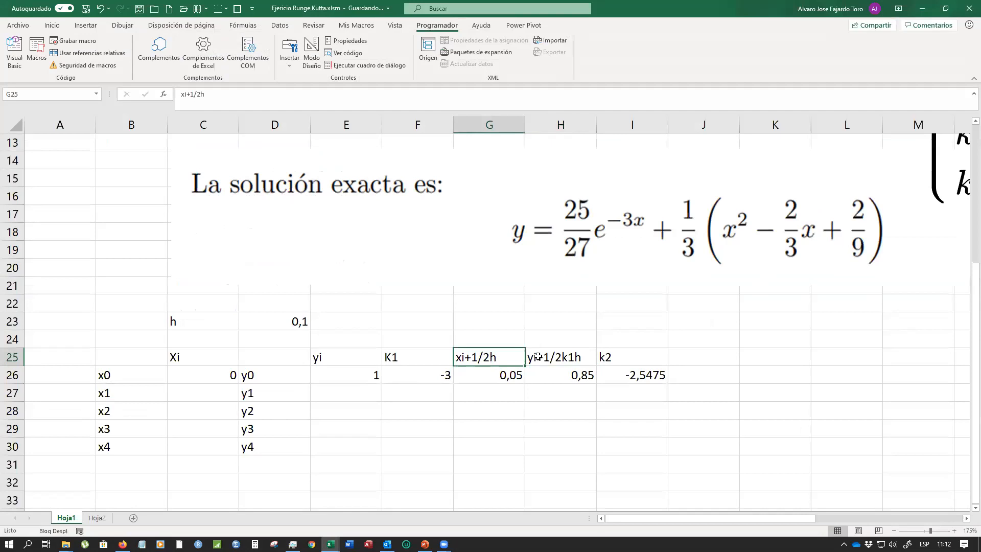
{"action": "left_click", "coordinate": [557, 357]}
{"action": "left_click", "coordinate": [503, 378]}
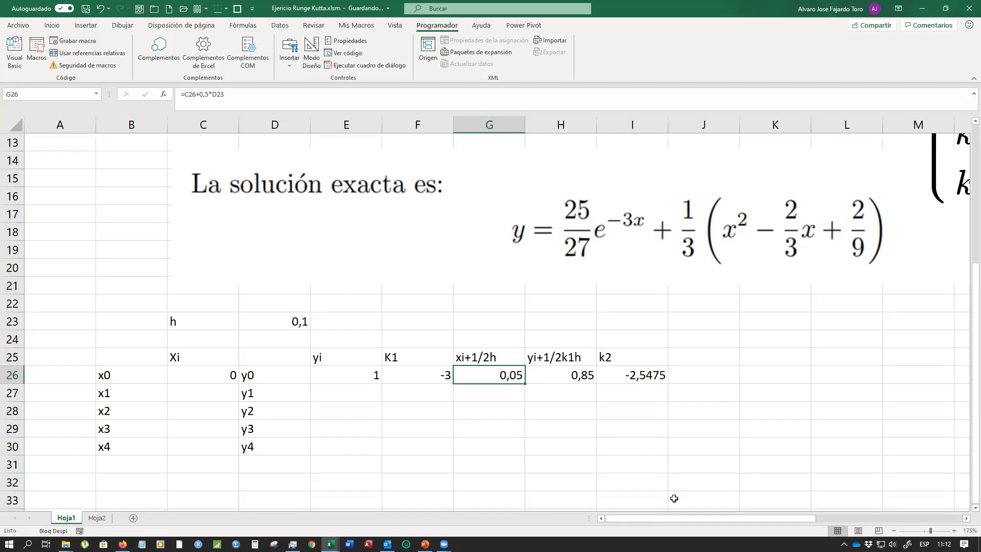
{"action": "type", "text": "=x"}
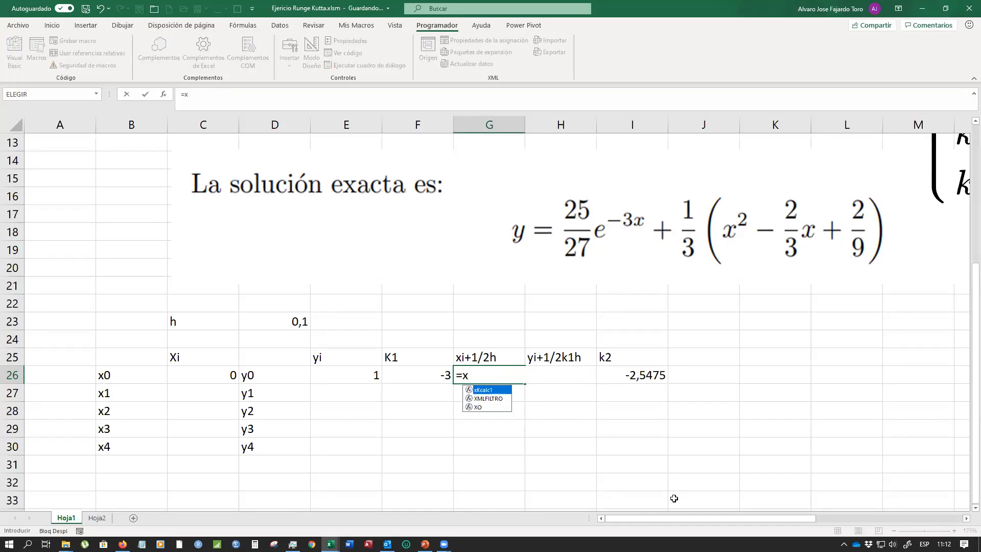
{"action": "key", "text": "Tab"}
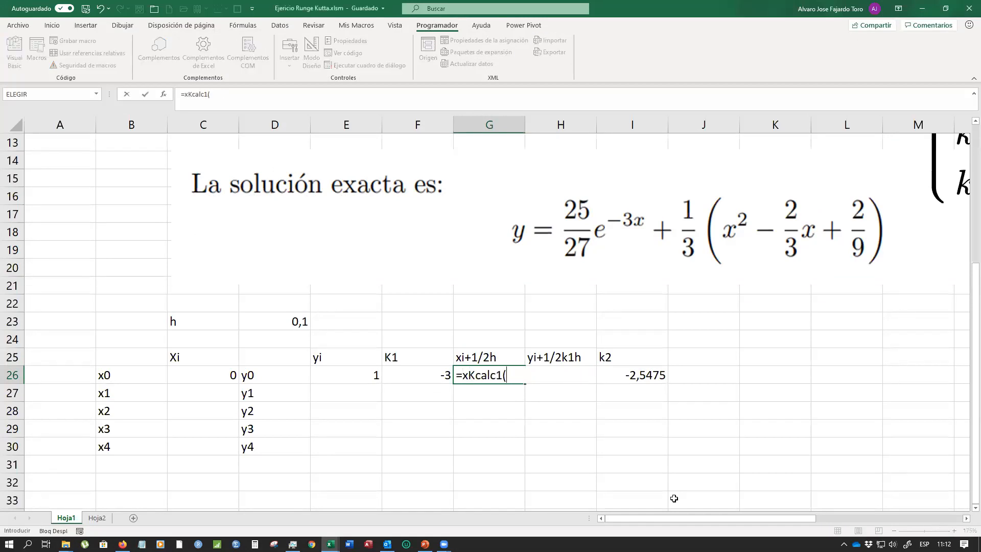
{"action": "left_click", "coordinate": [238, 372]}
{"action": "type", "text": ";"}
{"action": "left_click", "coordinate": [300, 323]}
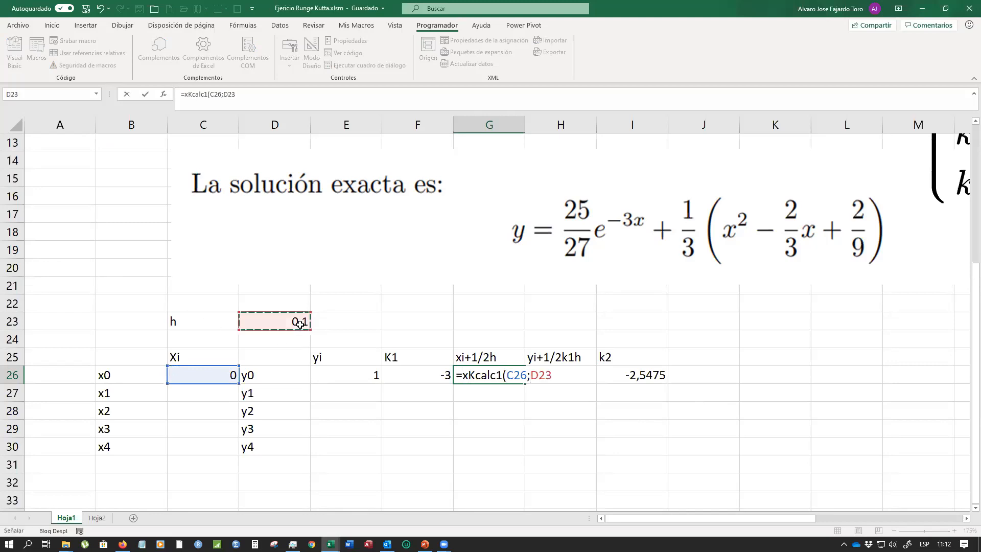
{"action": "key", "text": "Return"}
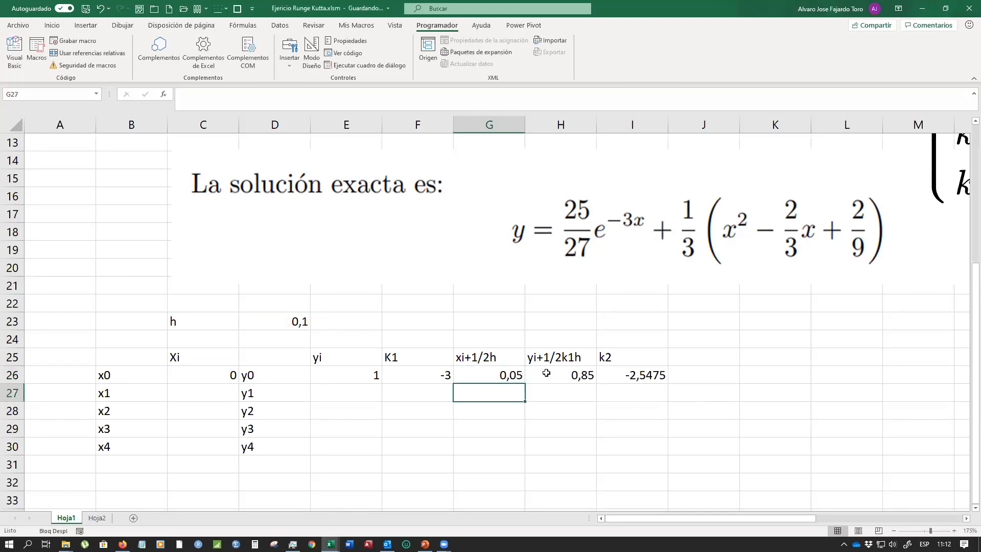
Replace the yi+1/2k1h formula in H26 with =yKcalc(E26;D23;F26)
{"action": "left_click", "coordinate": [546, 373]}
{"action": "double_click", "coordinate": [546, 373]}
{"action": "left_click_drag", "start_coordinate": [534, 375], "coordinate": [661, 384]}
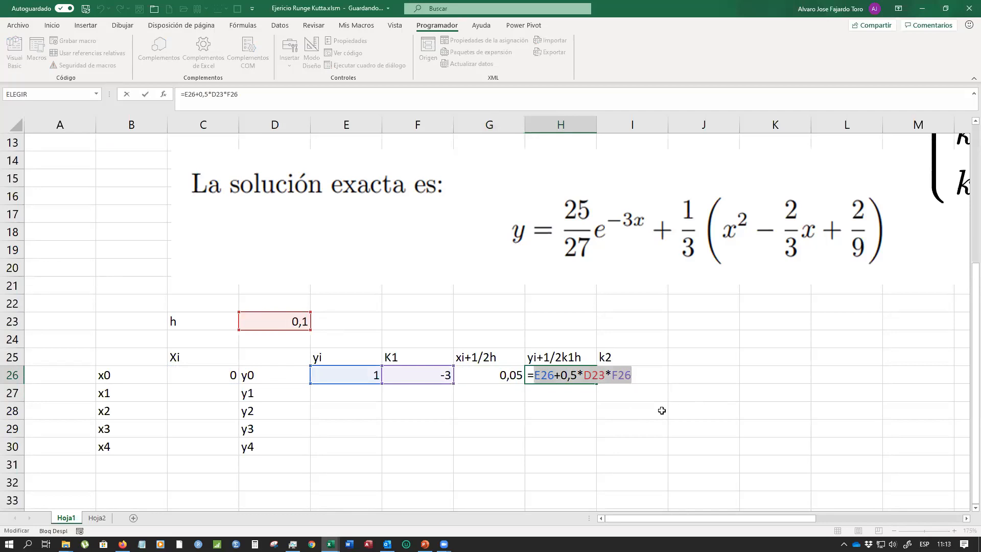
{"action": "type", "text": "y"}
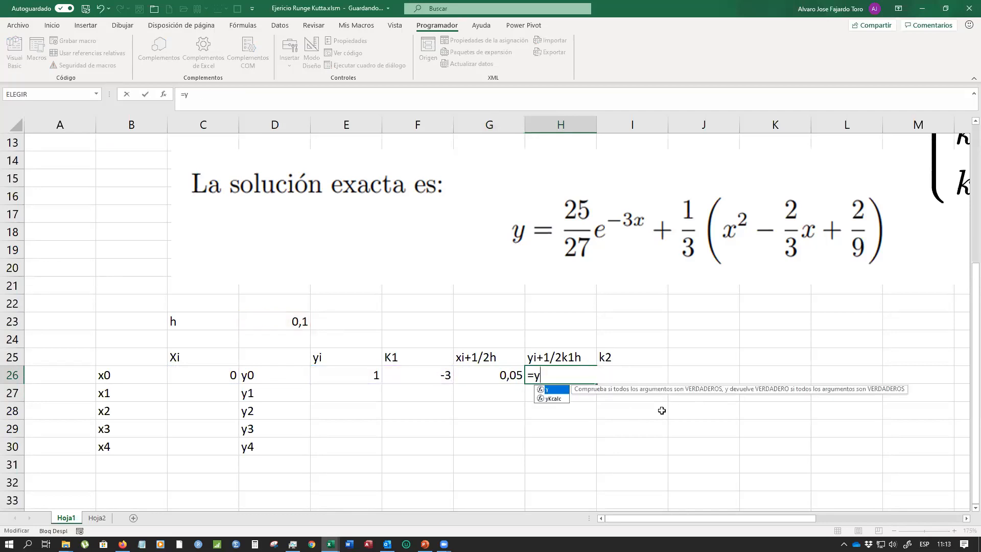
{"action": "type", "text": "k"}
{"action": "key", "text": "Tab"}
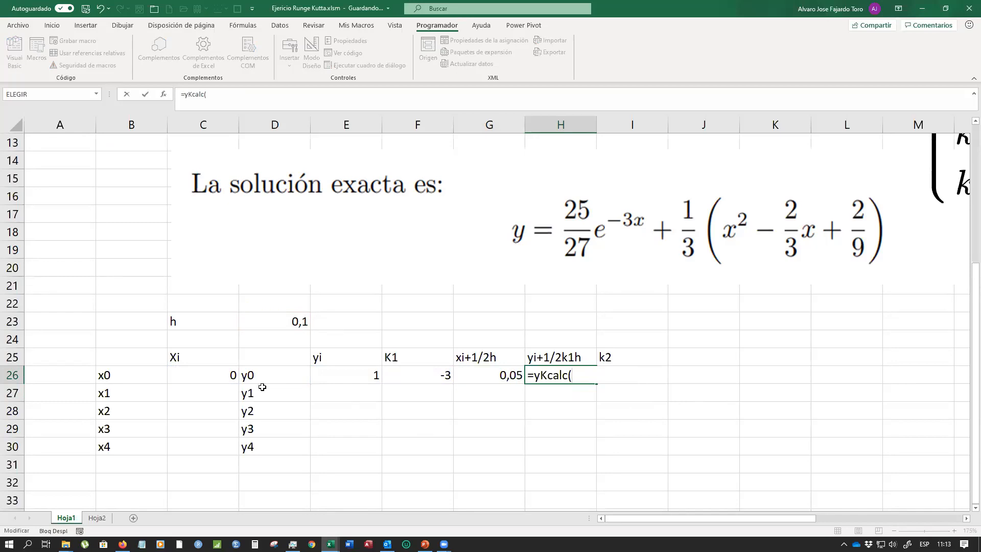
{"action": "left_click", "coordinate": [352, 378]}
{"action": "type", "text": ";"}
{"action": "left_click", "coordinate": [299, 322]}
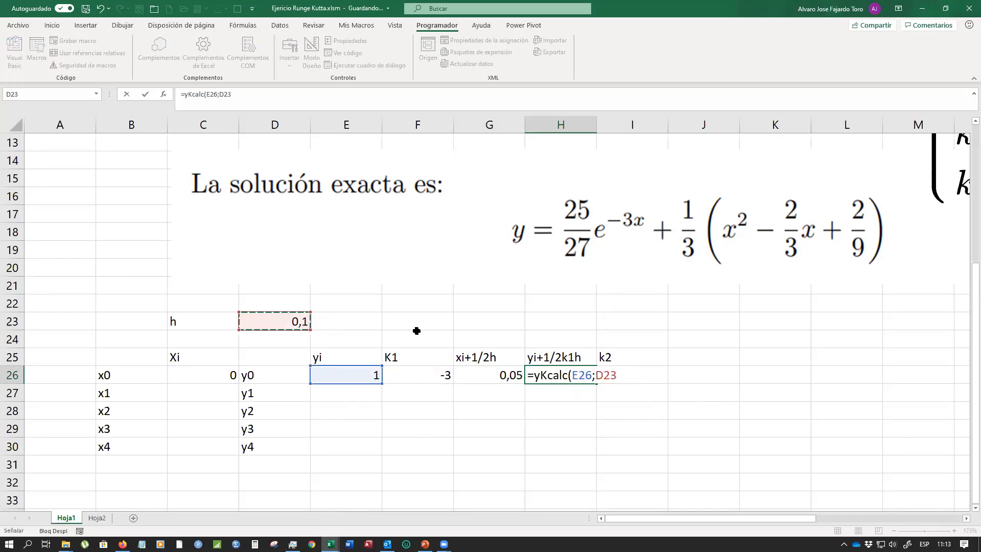
{"action": "type", "text": ";"}
{"action": "left_click", "coordinate": [433, 373]}
{"action": "key", "text": "Return"}
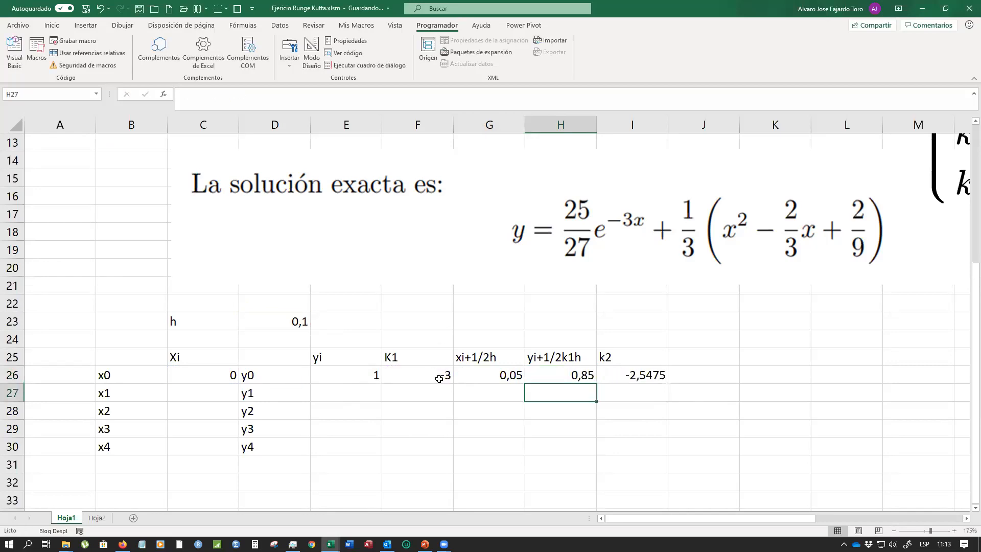
Review the formulas in G26, H26 and I26 and the cells they reference, without changing them
{"action": "key", "text": "Up"}
{"action": "double_click", "coordinate": [633, 376]}
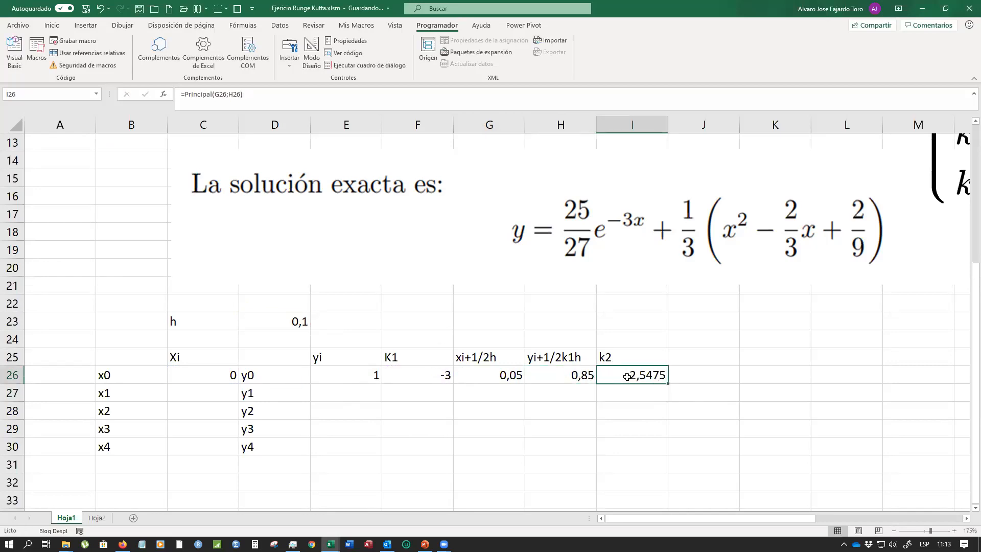
{"action": "left_click", "coordinate": [653, 386]}
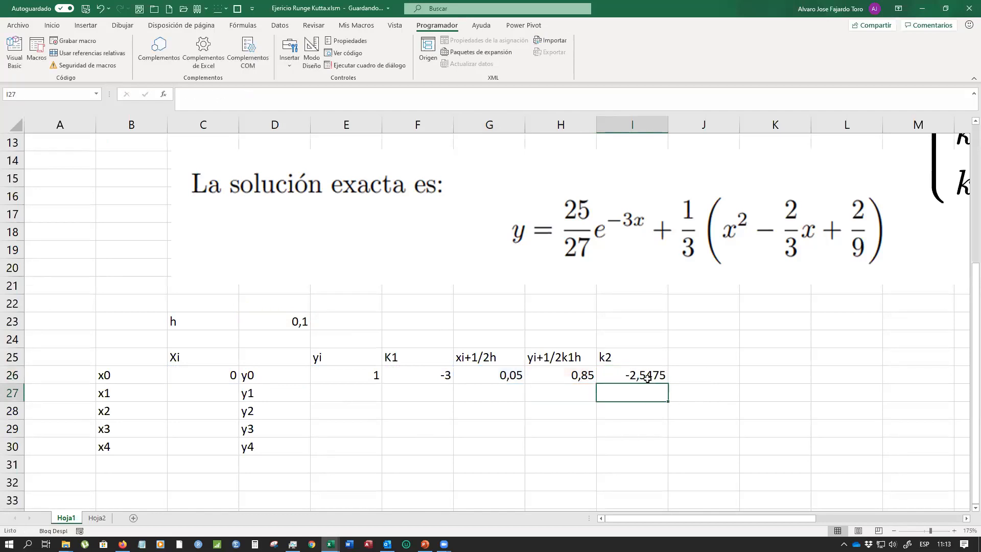
{"action": "double_click", "coordinate": [649, 376]}
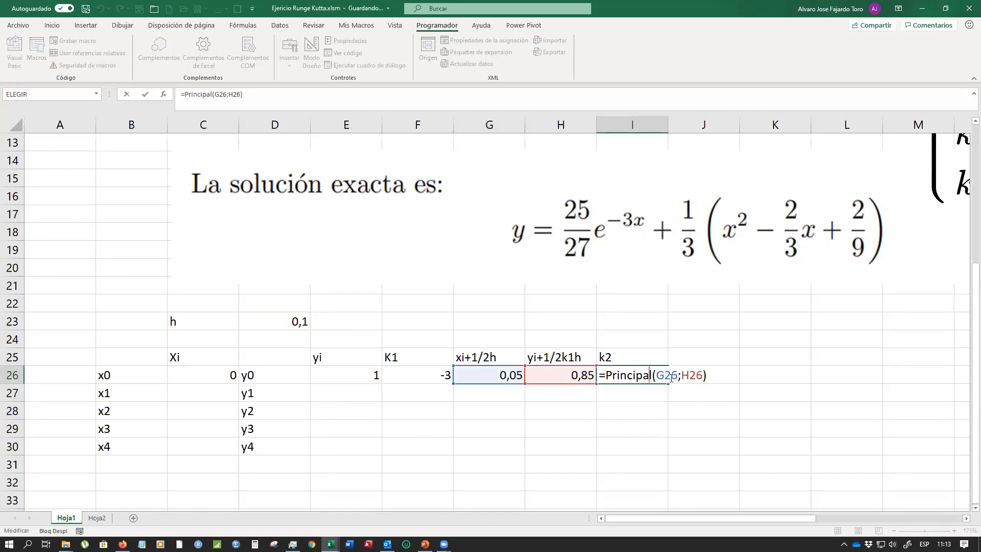
{"action": "key", "text": "Return"}
{"action": "double_click", "coordinate": [506, 379]}
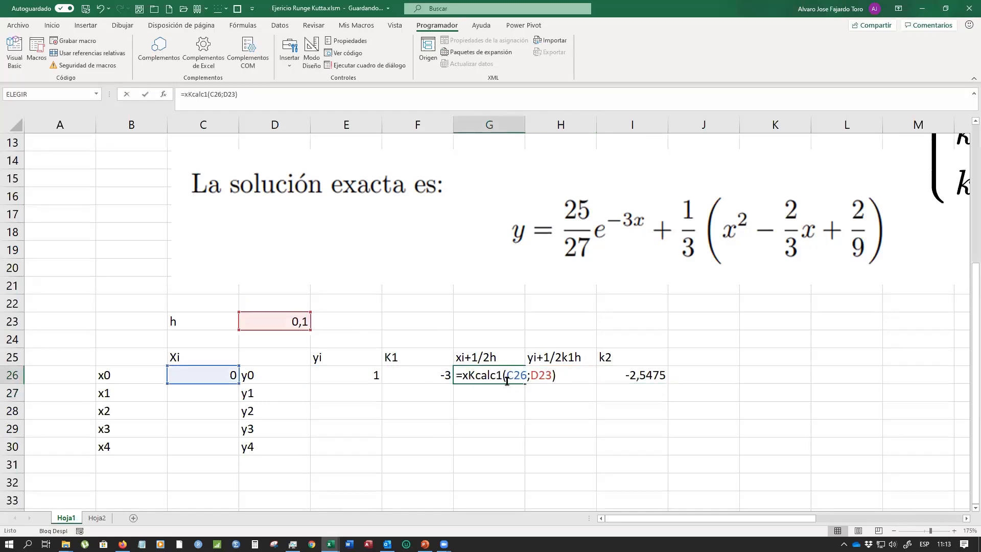
{"action": "key", "text": "Return"}
{"action": "double_click", "coordinate": [574, 374]}
{"action": "key", "text": "Return"}
{"action": "double_click", "coordinate": [625, 374]}
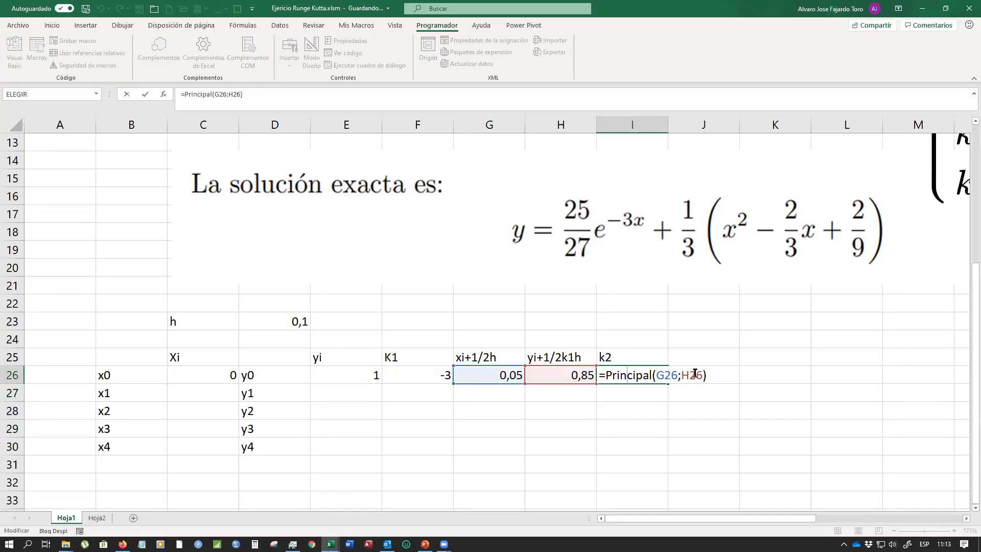
{"action": "key", "text": "Return"}
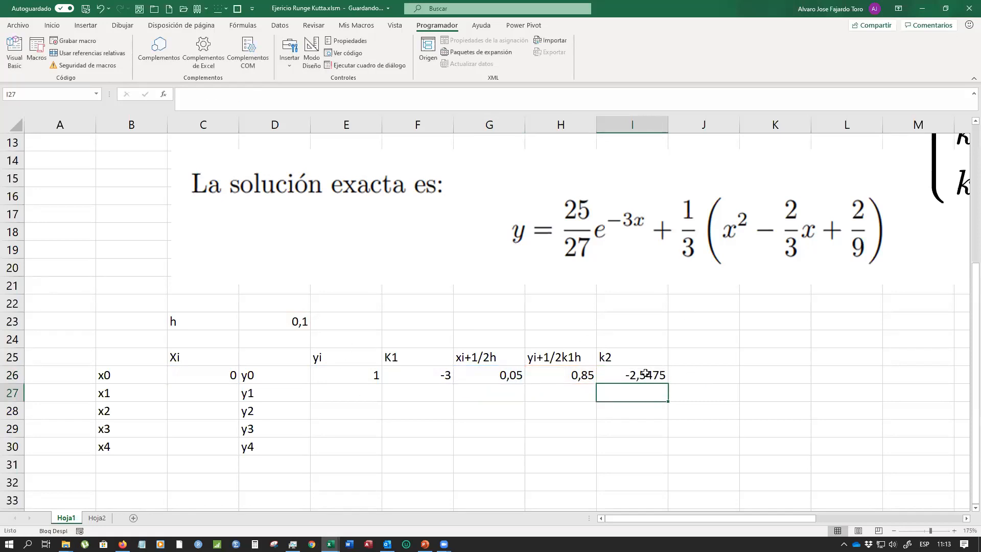
Copy the xi+1/2h and yi+1/2k1h headers from G25:H25 to J25:K25
{"action": "scroll", "coordinate": [664, 393], "scroll_direction": "up", "scroll_amount": 1}
{"action": "left_click_drag", "start_coordinate": [691, 517], "coordinate": [728, 516]}
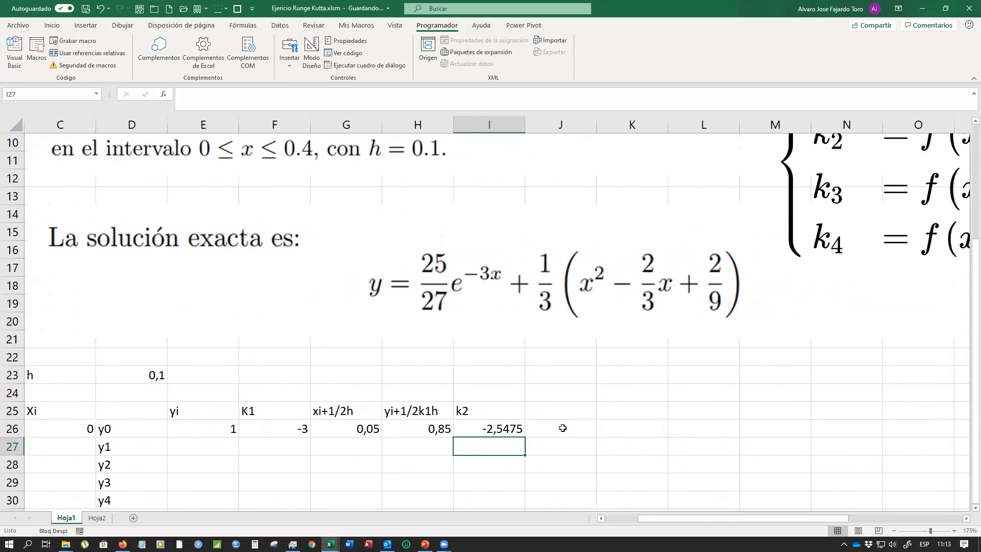
{"action": "key", "text": "Up"}
{"action": "left_click", "coordinate": [558, 410]}
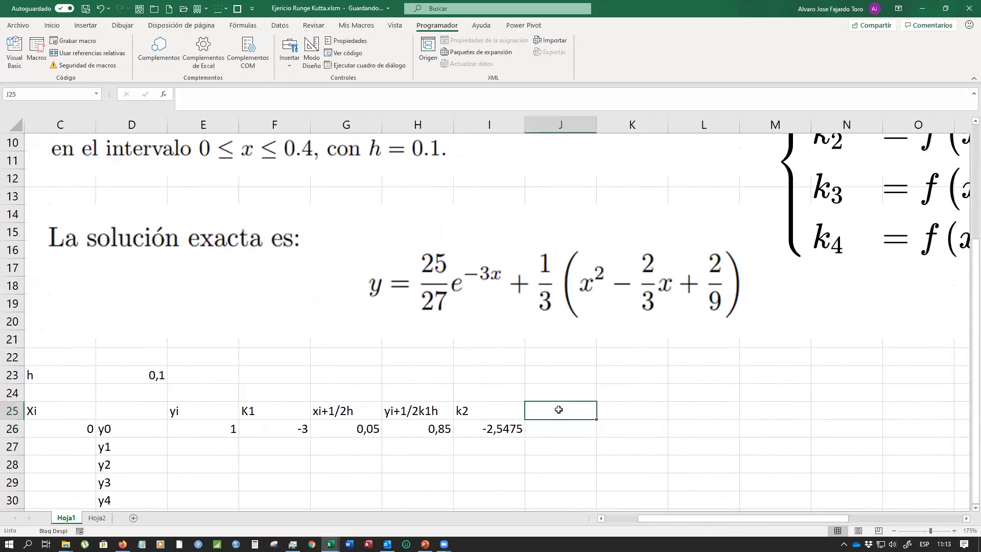
{"action": "left_click", "coordinate": [345, 407]}
{"action": "left_click_drag", "start_coordinate": [344, 407], "coordinate": [417, 412]}
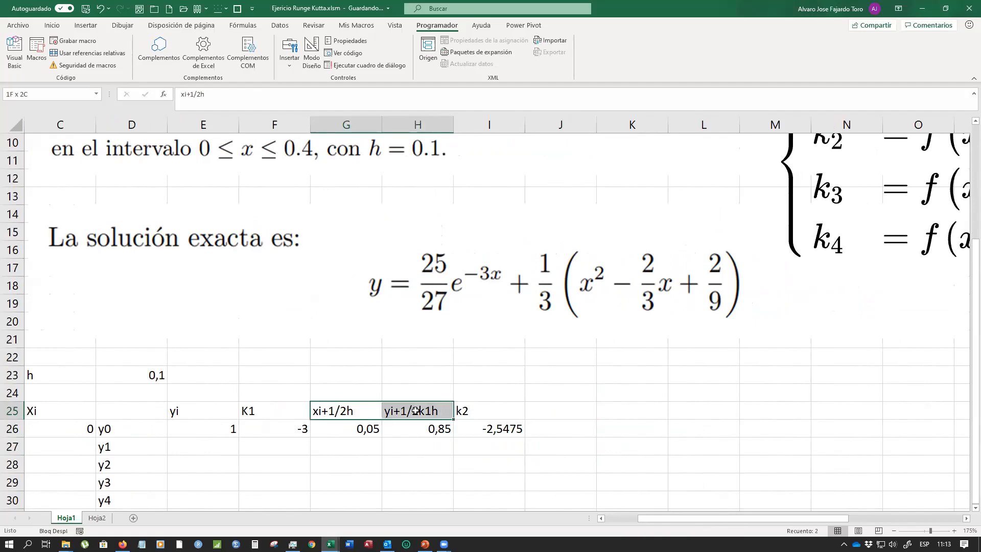
{"action": "right_click", "coordinate": [418, 412]}
{"action": "left_click", "coordinate": [454, 151]}
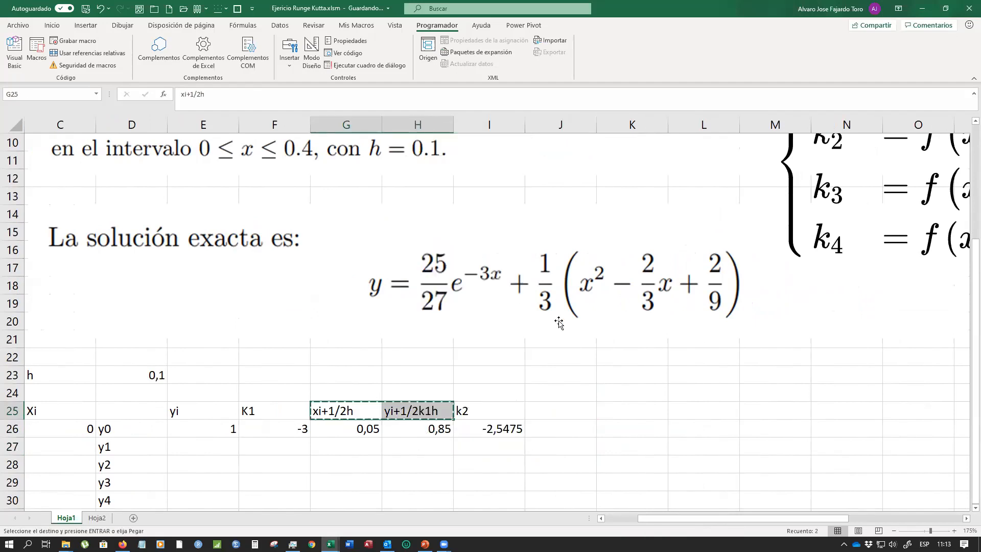
{"action": "left_click", "coordinate": [536, 409]}
{"action": "right_click", "coordinate": [538, 408]}
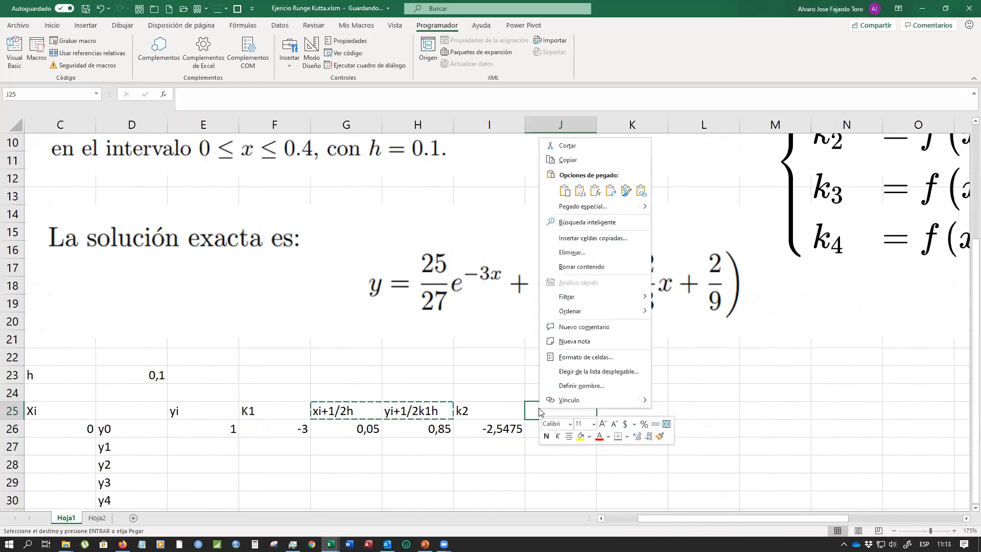
{"action": "key", "text": "Escape"}
{"action": "key", "text": "ctrl+v"}
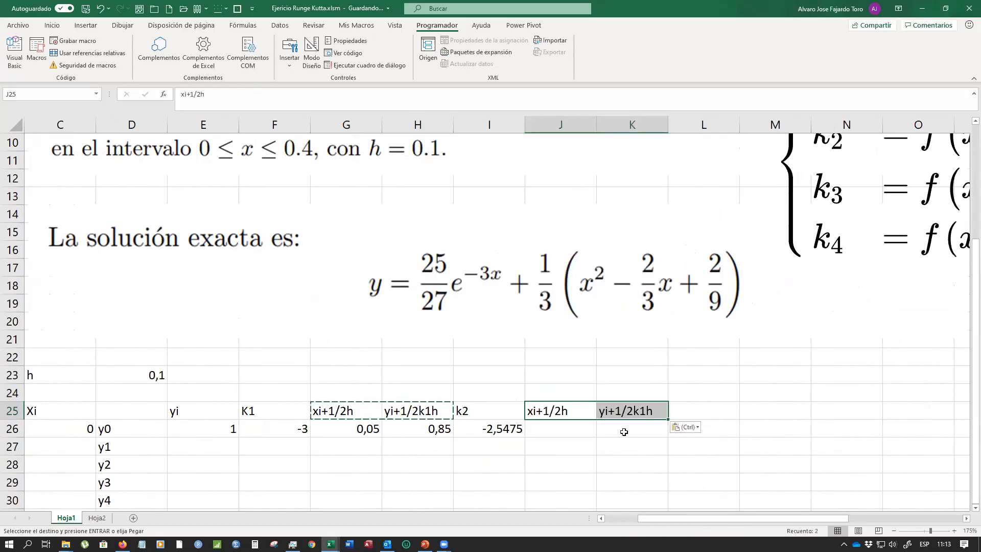
Change the copied header in K25 to yi+1/2k2h and enter the header k3 in L25
{"action": "double_click", "coordinate": [641, 411]}
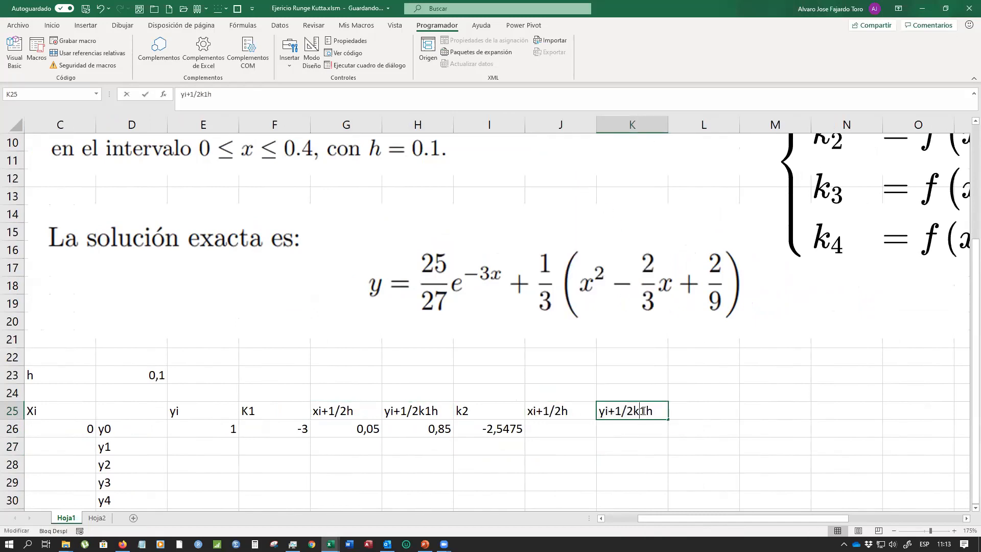
{"action": "left_click_drag", "start_coordinate": [646, 410], "coordinate": [642, 410]}
{"action": "type", "text": "2"}
{"action": "left_click", "coordinate": [693, 452]}
{"action": "left_click", "coordinate": [691, 410]}
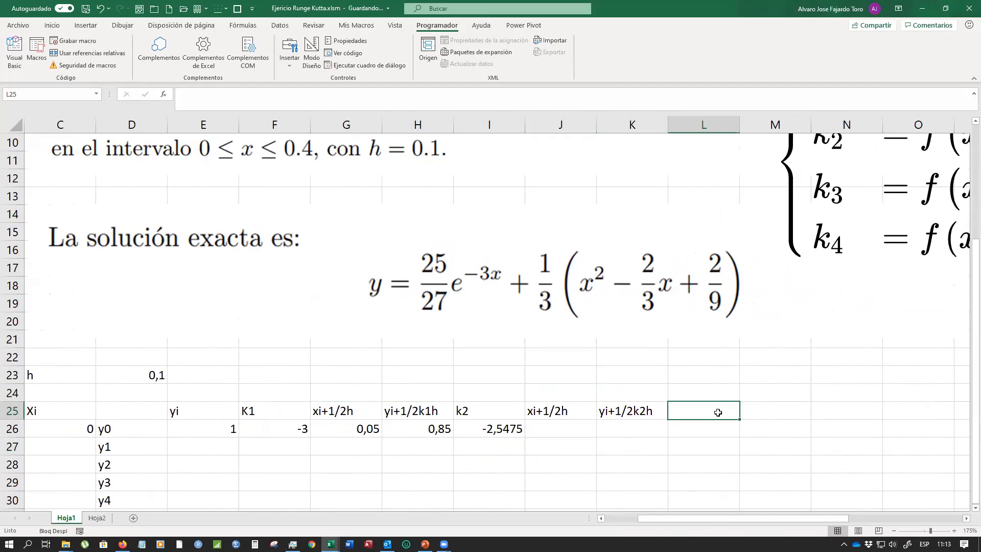
{"action": "type", "text": "k3"}
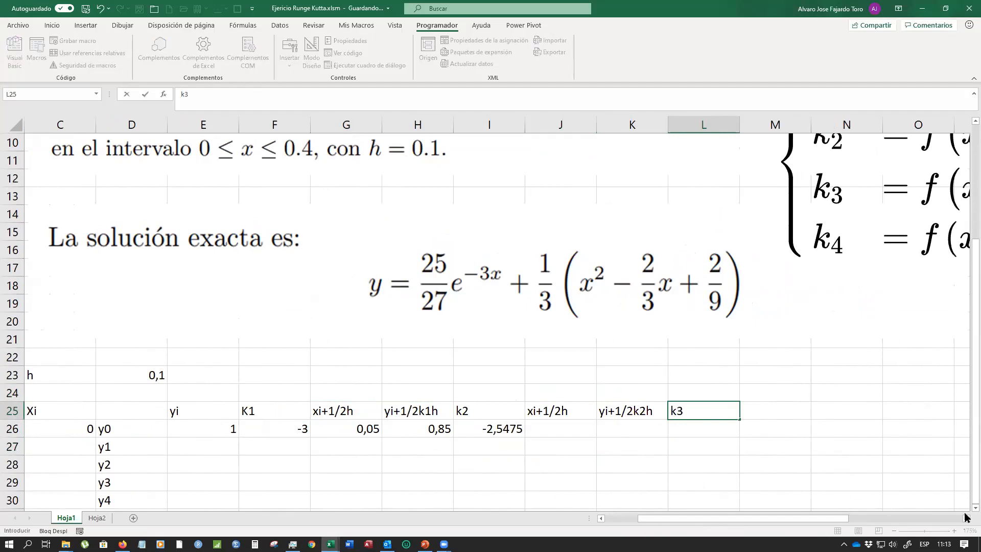
{"action": "left_click", "coordinate": [965, 520]}
{"action": "left_click", "coordinate": [966, 520]}
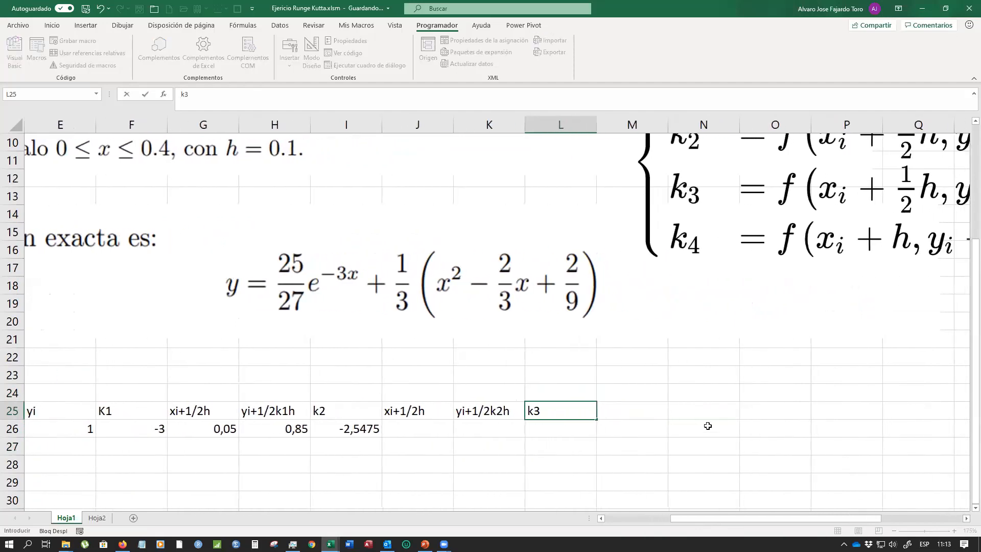
Copy the xi+1/2h and yi+1/2k2h headers from J25:K25 to M25:N25 as values
{"action": "left_click", "coordinate": [635, 409]}
{"action": "left_click_drag", "start_coordinate": [398, 409], "coordinate": [472, 409]}
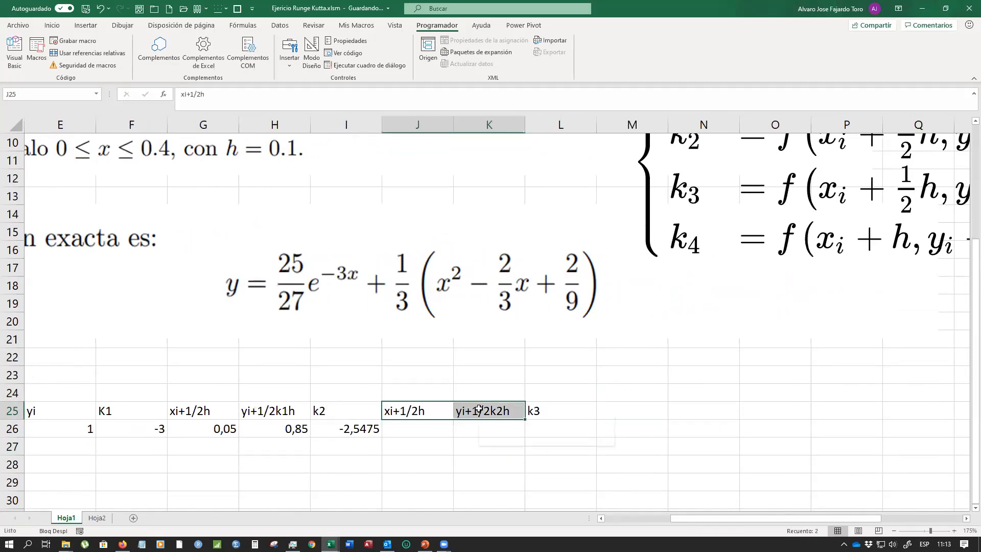
{"action": "right_click", "coordinate": [478, 412]}
{"action": "left_click", "coordinate": [514, 147]}
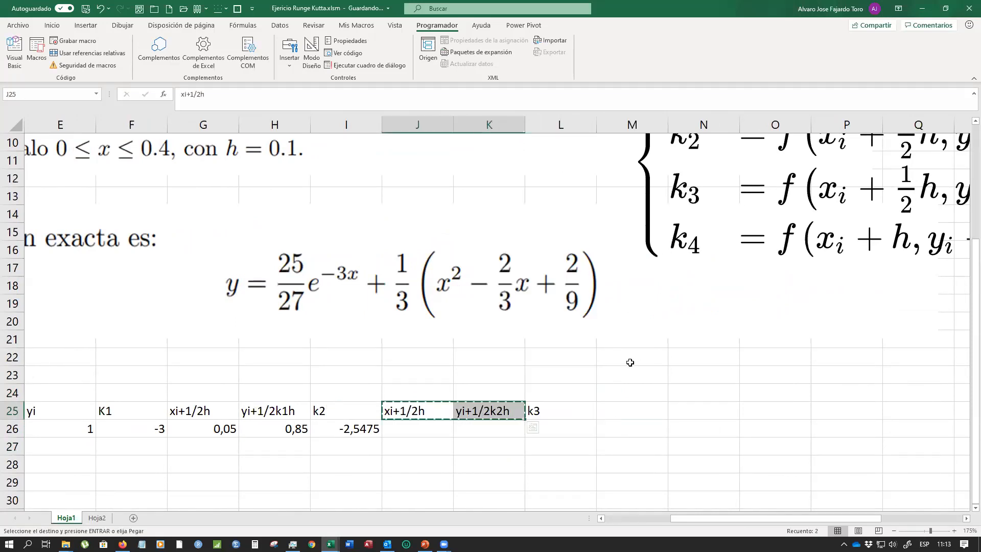
{"action": "left_click", "coordinate": [613, 411]}
{"action": "right_click", "coordinate": [613, 411]}
{"action": "left_click", "coordinate": [655, 194]}
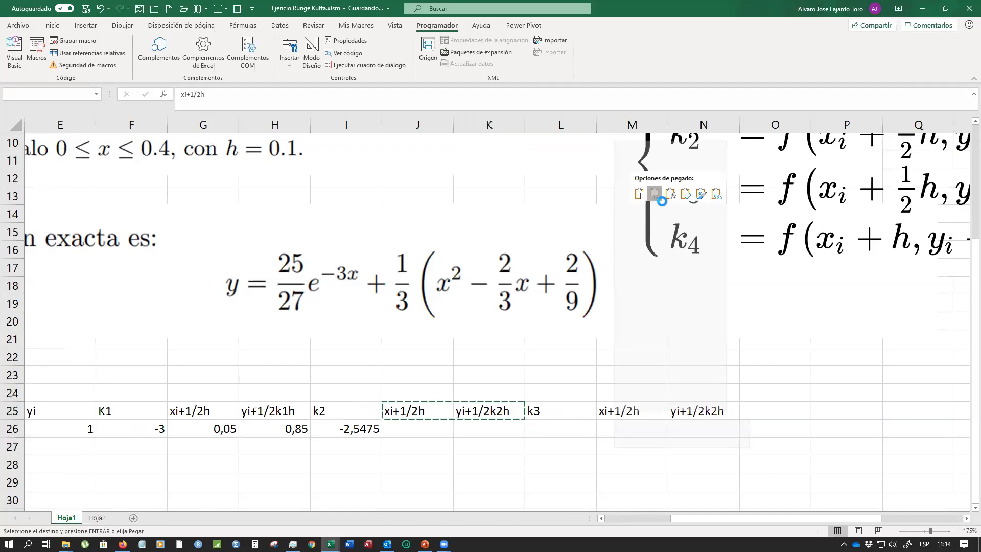
Change the copied header in N25 to yi+1/2k3h and enter the header k4 in O25
{"action": "double_click", "coordinate": [713, 411]}
{"action": "left_click_drag", "start_coordinate": [712, 410], "coordinate": [717, 411]}
{"action": "type", "text": "3"}
{"action": "left_click", "coordinate": [782, 409]}
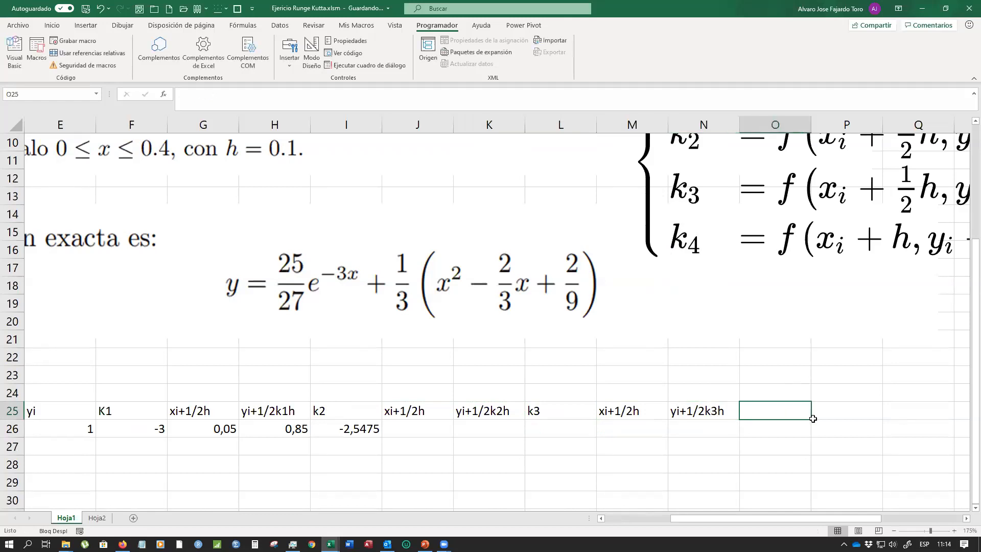
{"action": "type", "text": "k4"}
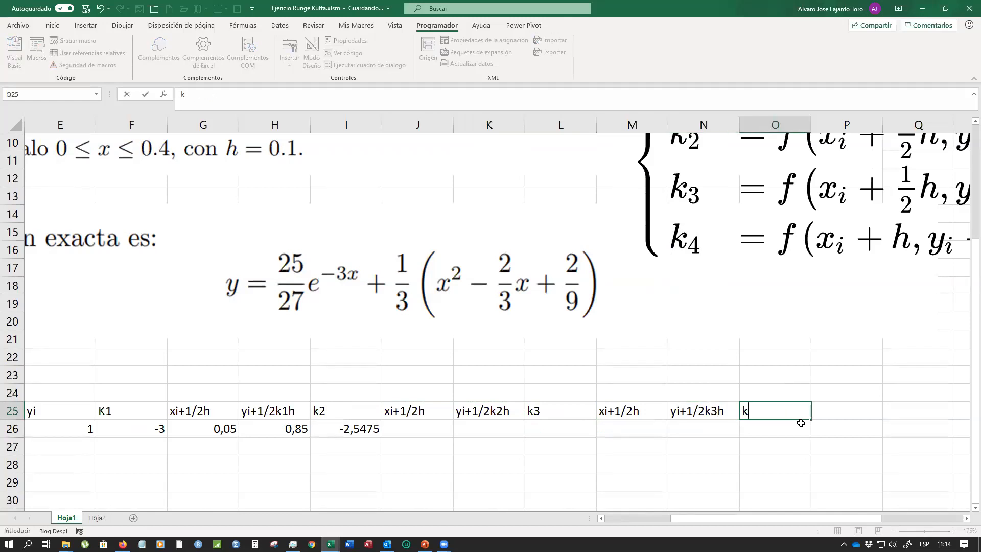
Remove the 1/2 factor from the last two intermediate headers so N25 reads yi+k3h and M25 reads xi+h
{"action": "left_click", "coordinate": [701, 412]}
{"action": "double_click", "coordinate": [703, 411]}
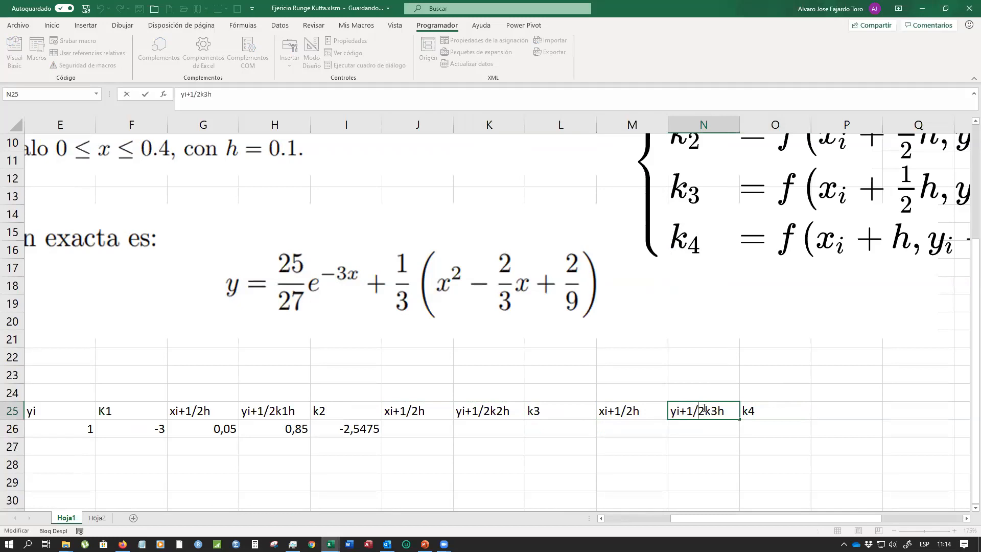
{"action": "left_click_drag", "start_coordinate": [703, 410], "coordinate": [690, 410]}
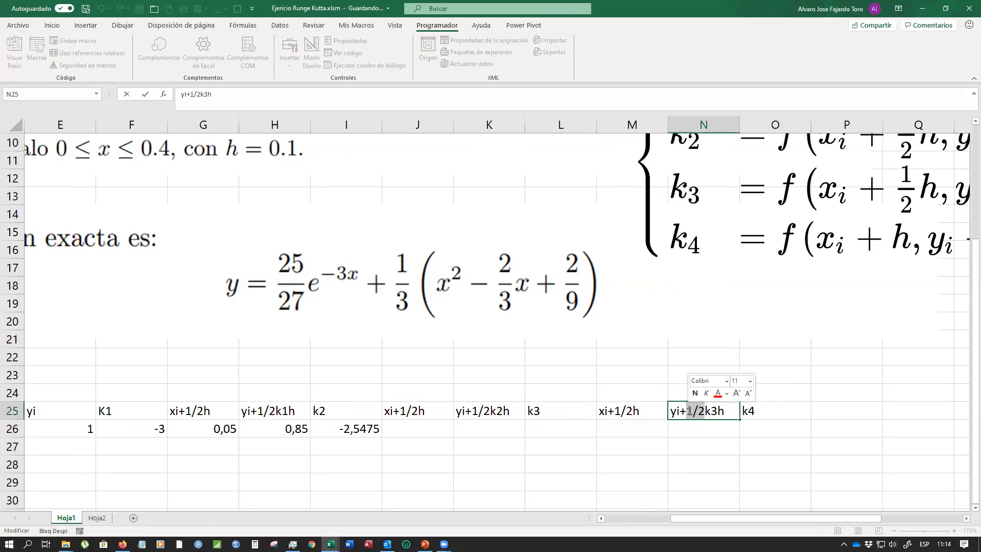
{"action": "key", "text": "BackSpace"}
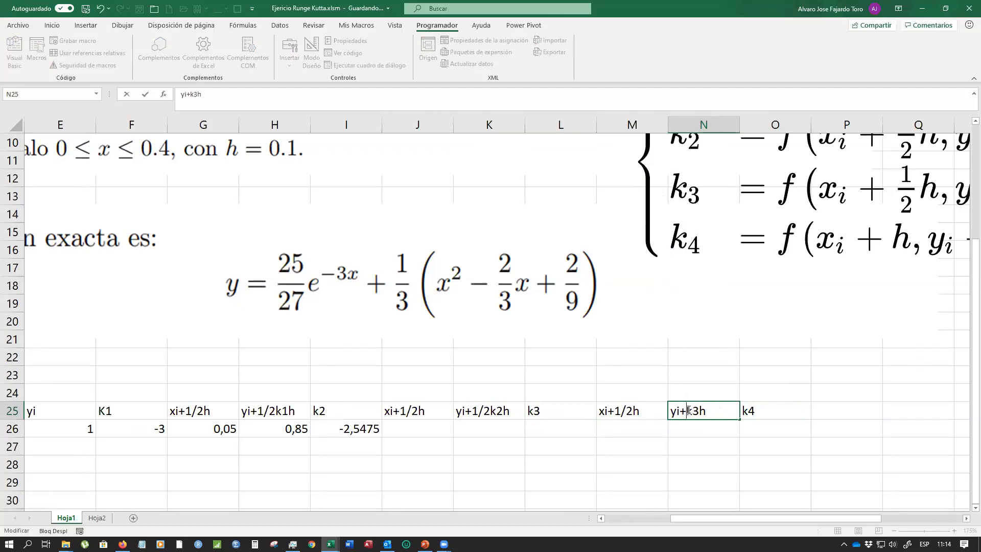
{"action": "double_click", "coordinate": [623, 410]}
{"action": "left_click_drag", "start_coordinate": [632, 411], "coordinate": [619, 409]}
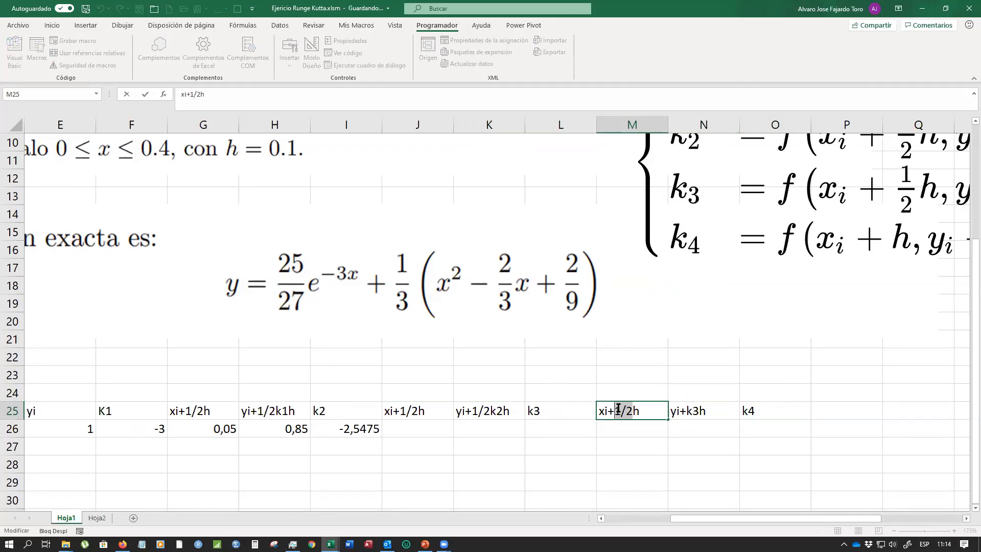
{"action": "key", "text": "BackSpace"}
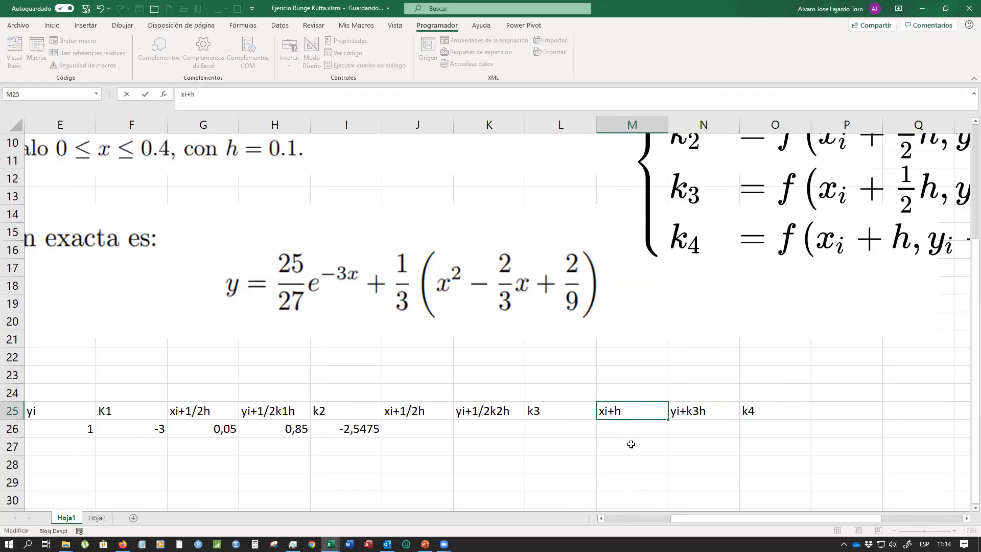
{"action": "left_click", "coordinate": [631, 465]}
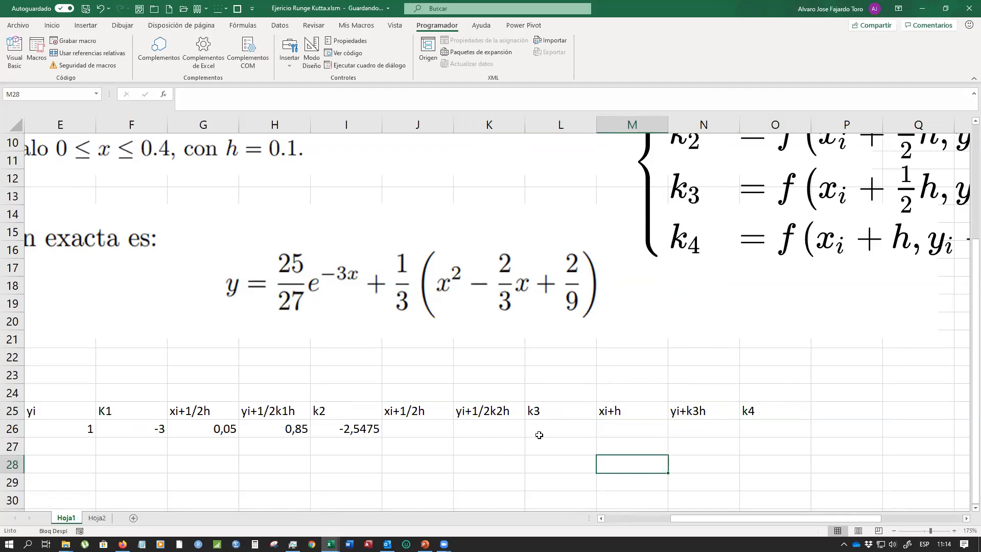
{"action": "scroll", "coordinate": [676, 373], "scroll_direction": "up", "scroll_amount": 3}
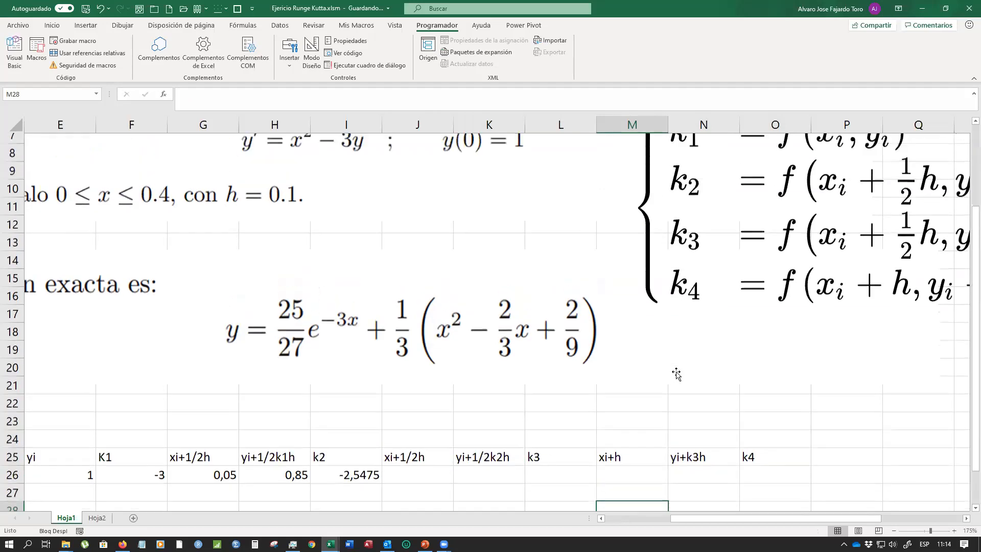
{"action": "scroll", "coordinate": [677, 373], "scroll_direction": "down", "scroll_amount": 3}
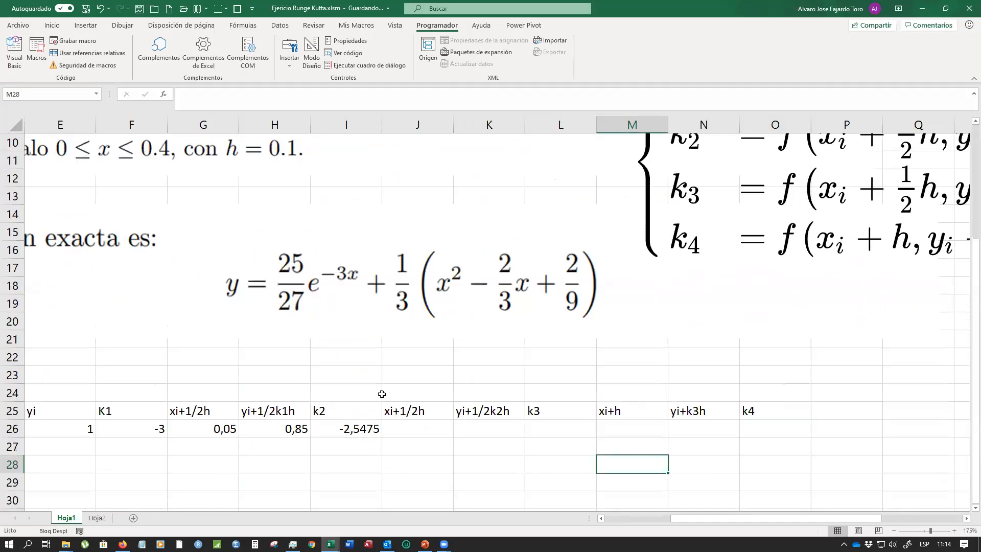
{"action": "left_click", "coordinate": [190, 412]}
{"action": "left_click", "coordinate": [261, 409]}
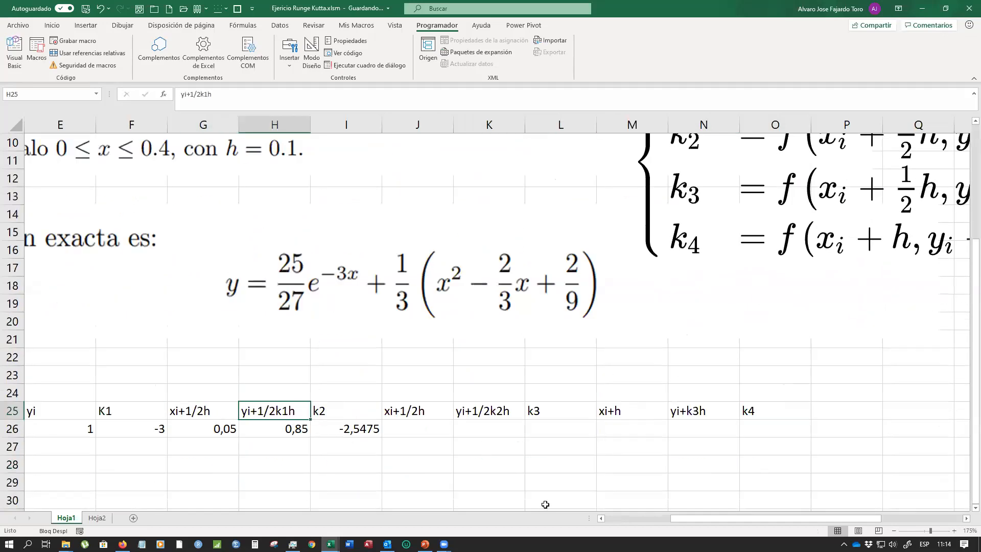
Switch to the Visual Basic editor and rename yKcalc to yKcalc1 in its Function declaration line
{"action": "mouse_move", "coordinate": [331, 544]}
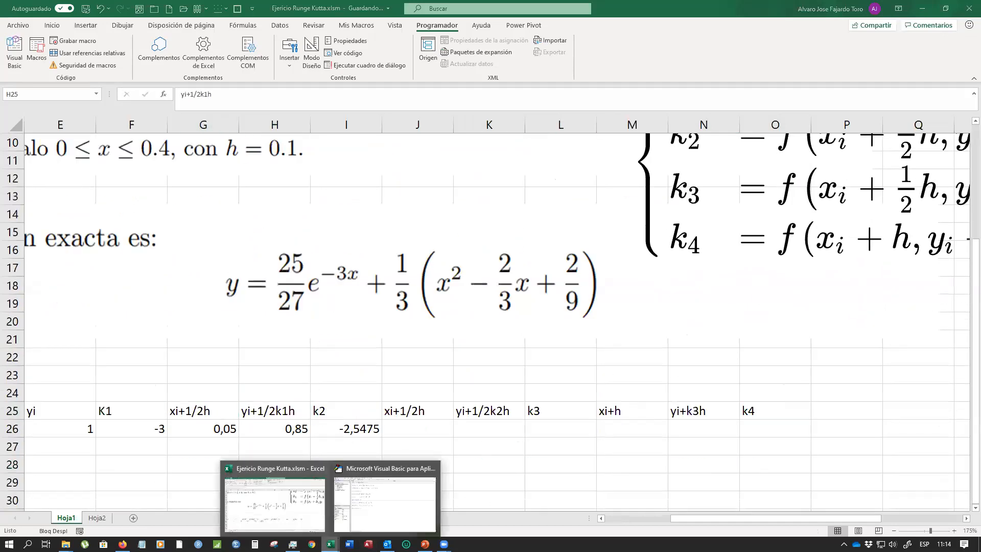
{"action": "left_click", "coordinate": [350, 518]}
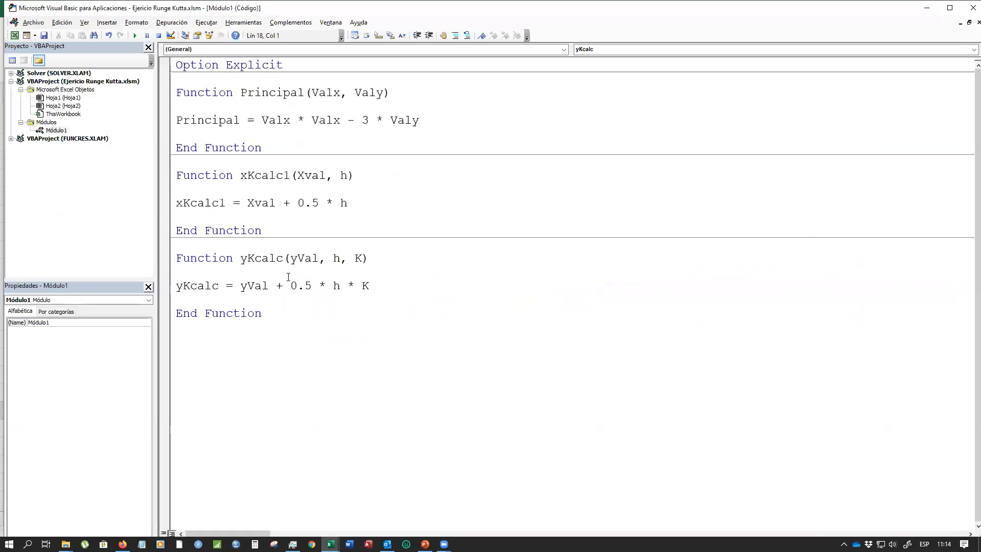
{"action": "type", "text": "1"}
{"action": "left_click", "coordinate": [351, 404]}
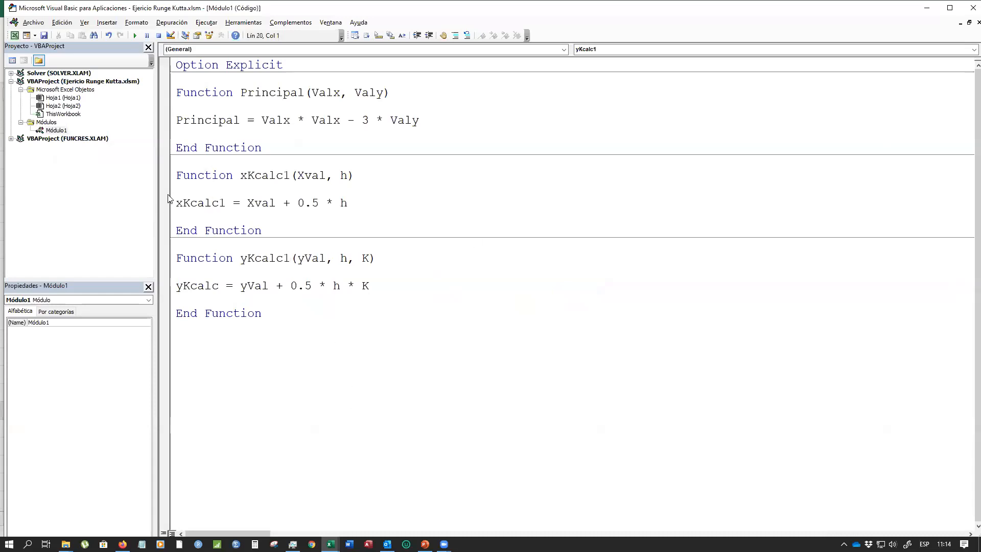
Duplicate the xKcalc1 and yKcalc1 functions below the existing code in Módulo1
{"action": "left_click_drag", "start_coordinate": [171, 177], "coordinate": [341, 327]}
{"action": "right_click", "coordinate": [313, 290]}
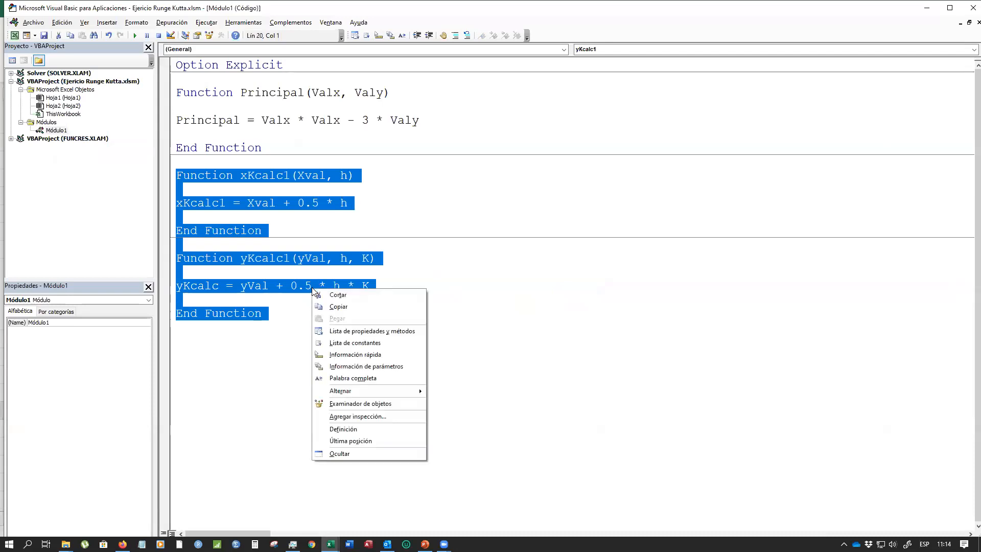
{"action": "left_click", "coordinate": [358, 307]}
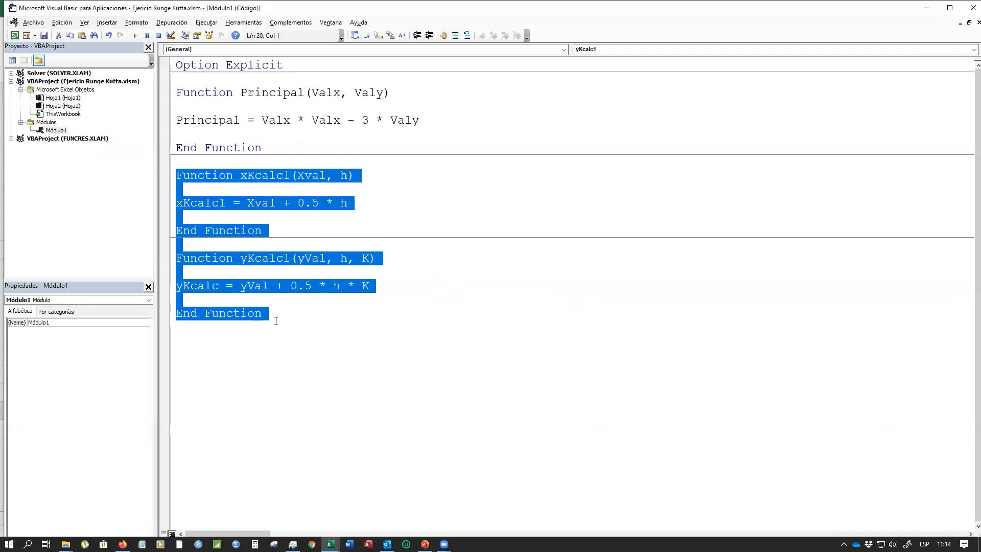
{"action": "left_click", "coordinate": [218, 337]}
{"action": "right_click", "coordinate": [217, 337]}
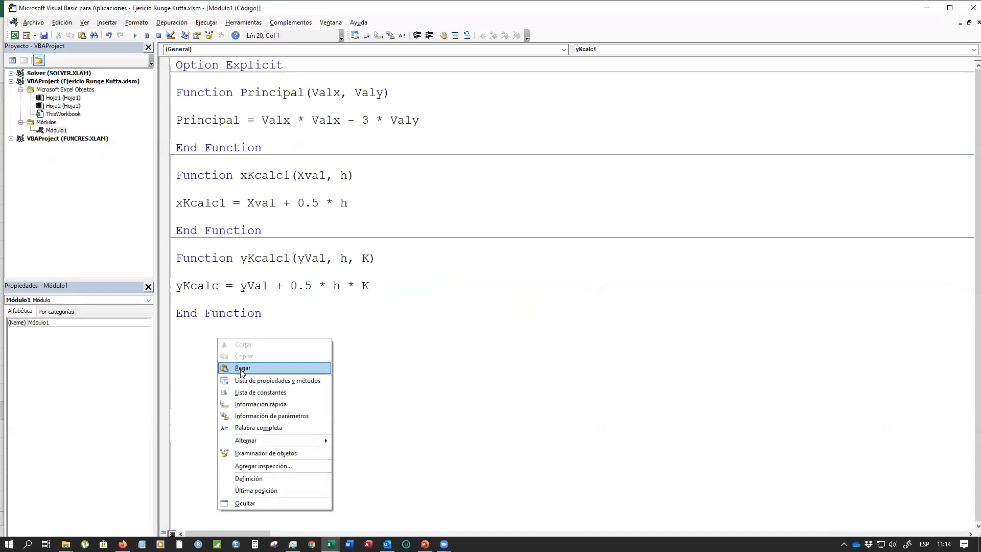
{"action": "left_click", "coordinate": [235, 366]}
Rename the duplicated functions to xKcalc2 and yKcalc2 in their Function declaration lines
{"action": "left_click_drag", "start_coordinate": [284, 327], "coordinate": [287, 328]}
{"action": "type", "text": "2"}
{"action": "left_click_drag", "start_coordinate": [283, 410], "coordinate": [287, 412]}
{"action": "type", "text": "2"}
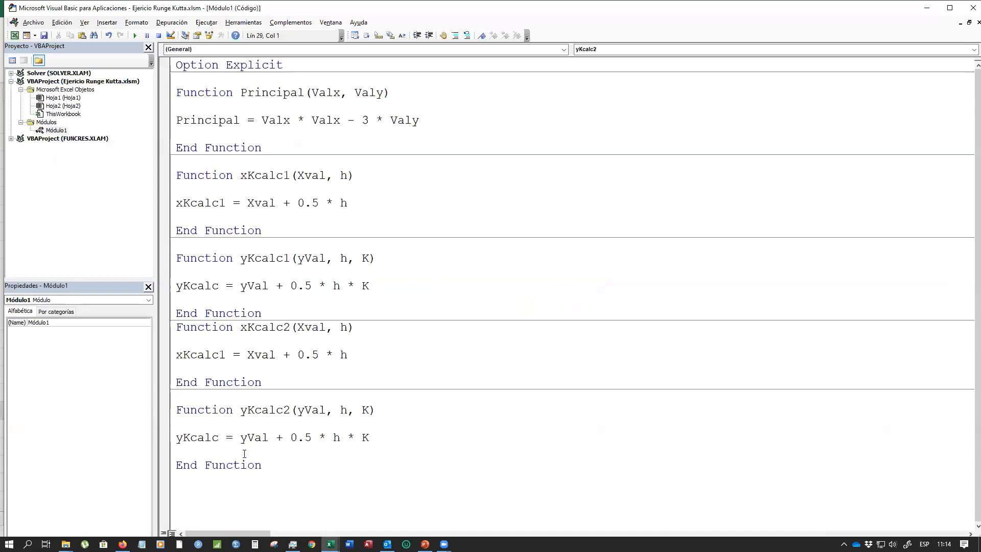
Remove the 0.5 factor from both duplicated functions, leaving the expressions Xval + h and yVal + h * K
{"action": "left_click_drag", "start_coordinate": [298, 354], "coordinate": [336, 354]}
{"action": "key", "text": "Delete"}
{"action": "left_click_drag", "start_coordinate": [289, 437], "coordinate": [324, 437]}
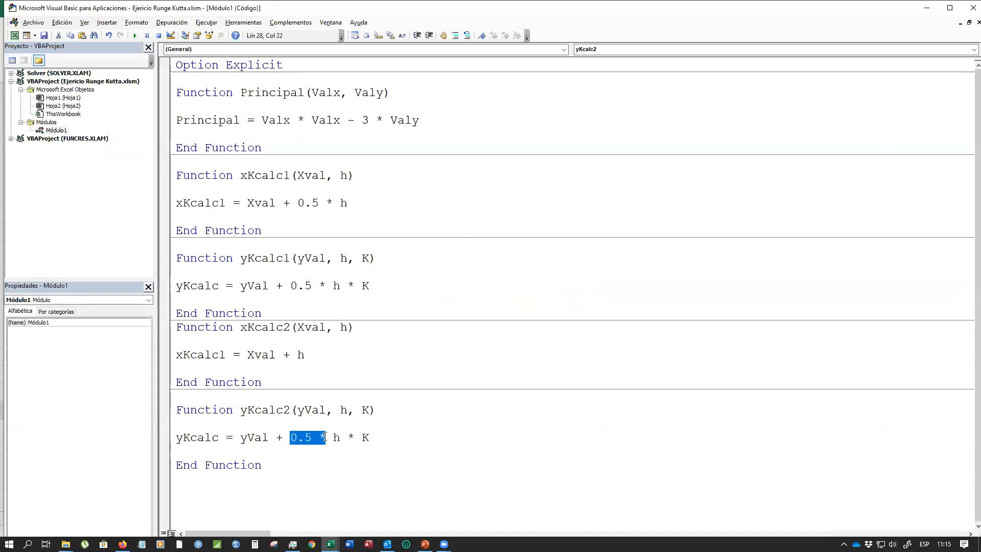
{"action": "left_click", "coordinate": [235, 456]}
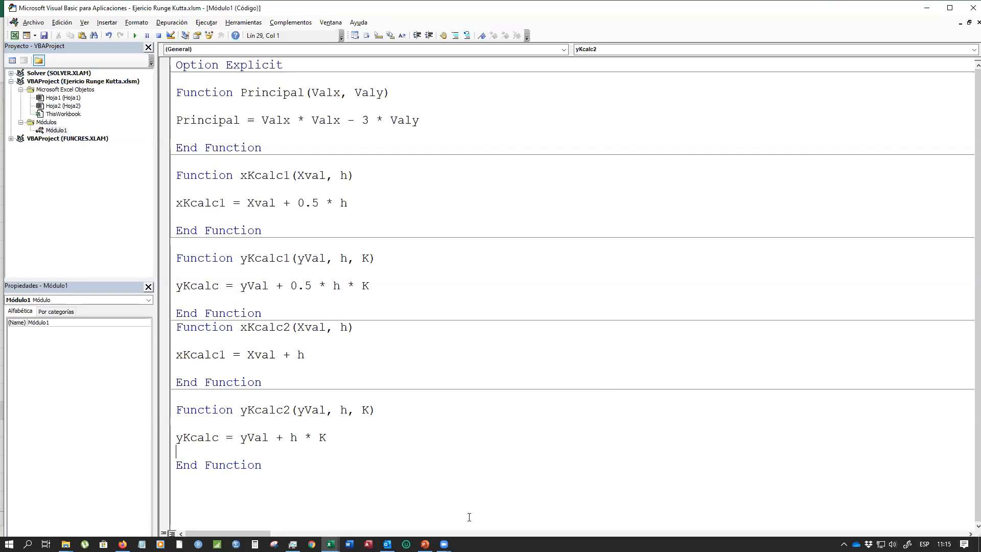
Switch back to the Excel workbook and examine the k1 to k4 formulas against the table headers in row 25
{"action": "left_click", "coordinate": [330, 544]}
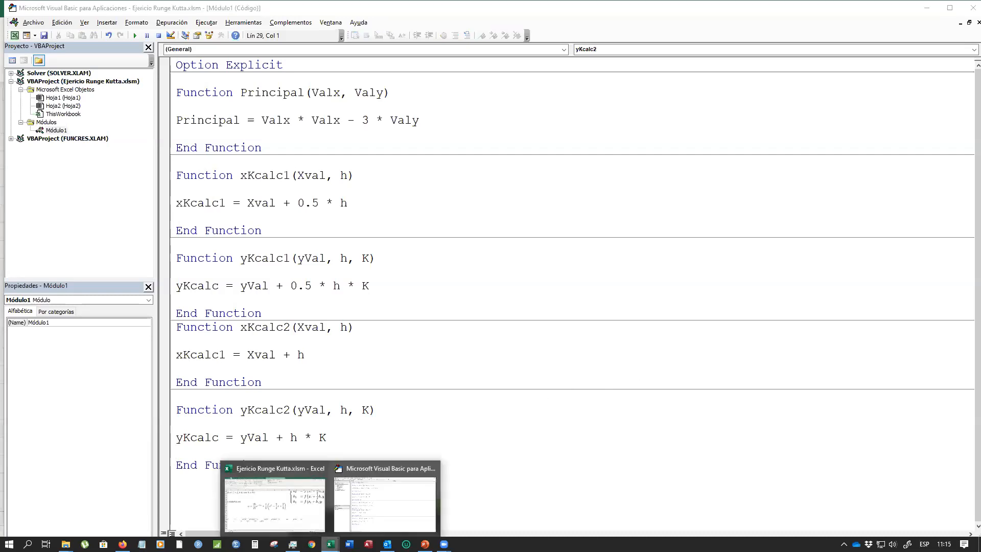
{"action": "left_click", "coordinate": [438, 428]}
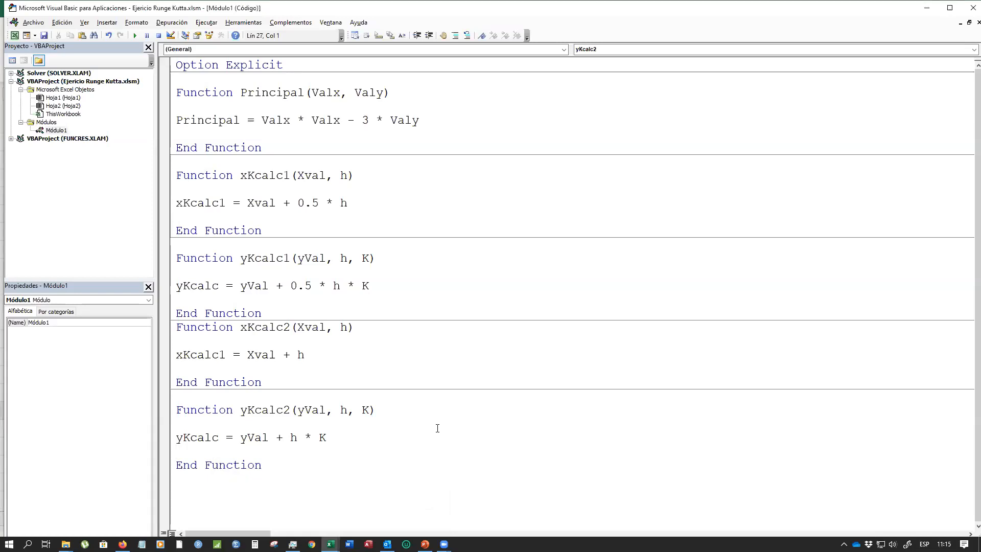
{"action": "left_click", "coordinate": [330, 543]}
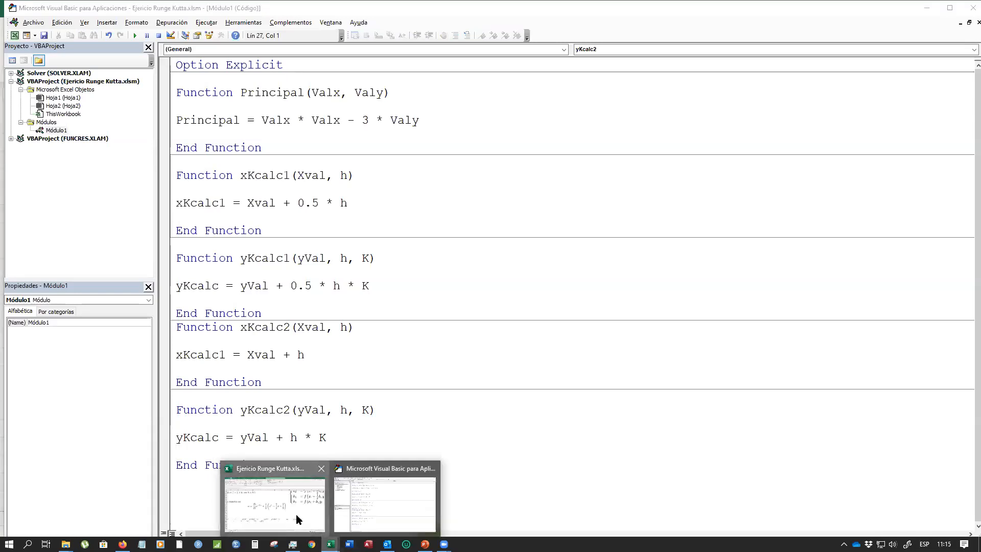
{"action": "left_click", "coordinate": [298, 519]}
{"action": "left_click_drag", "start_coordinate": [734, 520], "coordinate": [821, 522]}
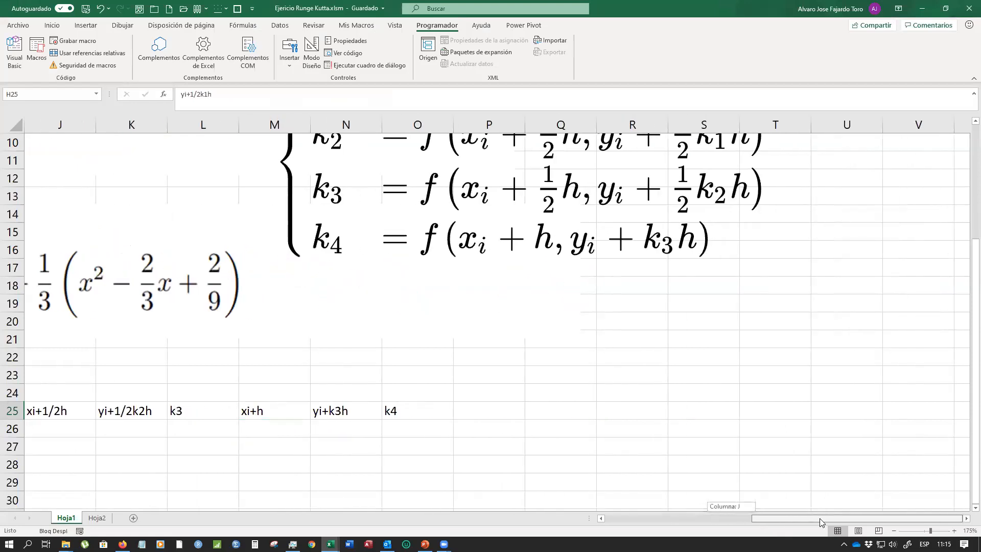
{"action": "scroll", "coordinate": [751, 394], "scroll_direction": "up", "scroll_amount": 3}
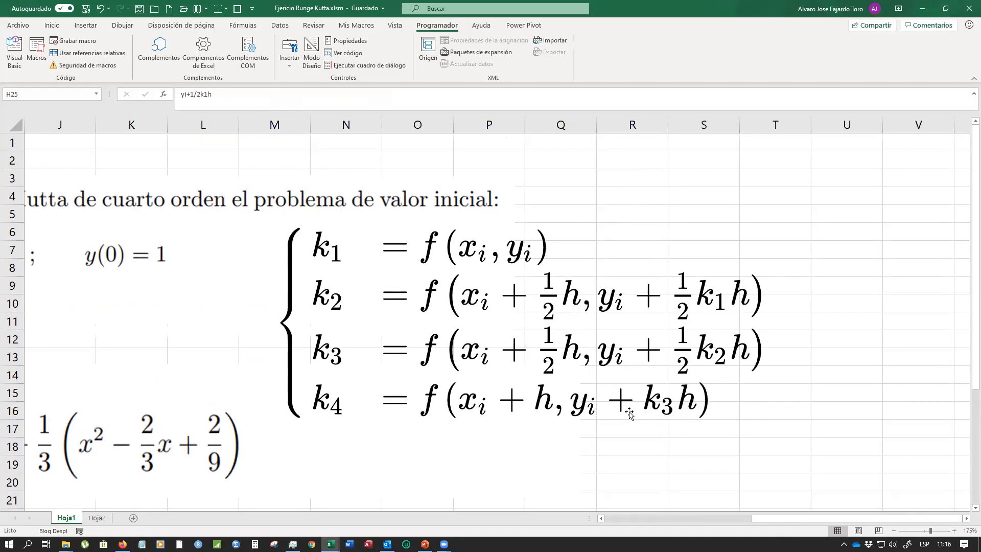
{"action": "scroll", "coordinate": [617, 426], "scroll_direction": "down", "scroll_amount": 4}
{"action": "scroll", "coordinate": [616, 426], "scroll_direction": "up", "scroll_amount": 3}
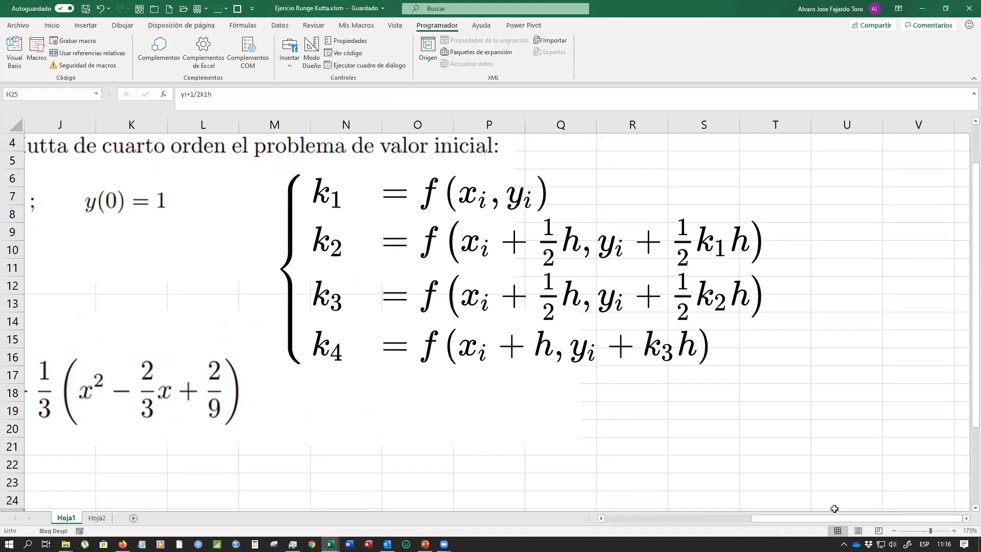
Calculate the second xi+1/2h value in J26 with the formula =xKcalc1(C26;D23)
{"action": "left_click_drag", "start_coordinate": [806, 517], "coordinate": [661, 517]}
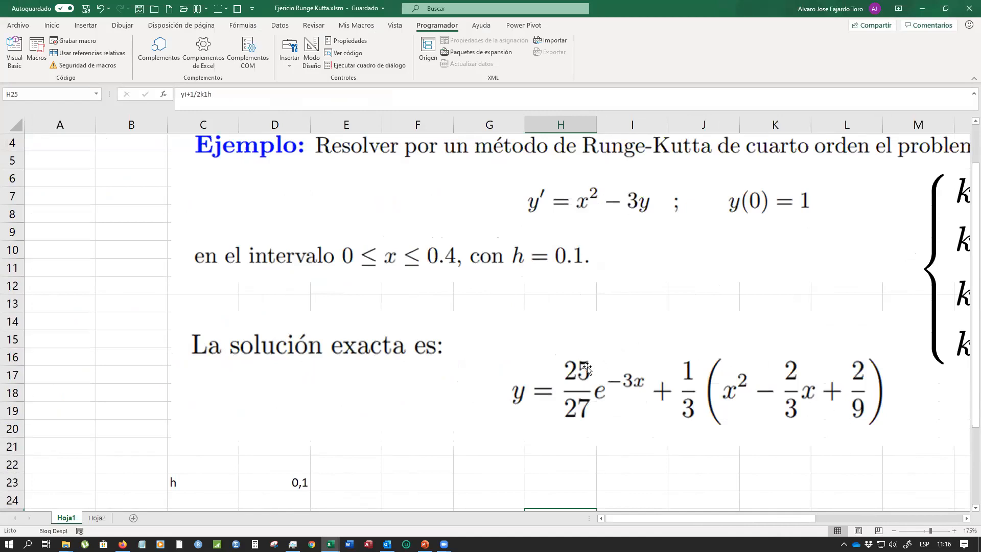
{"action": "scroll", "coordinate": [617, 377], "scroll_direction": "down", "scroll_amount": 5}
{"action": "scroll", "coordinate": [616, 382], "scroll_direction": "up", "scroll_amount": 2}
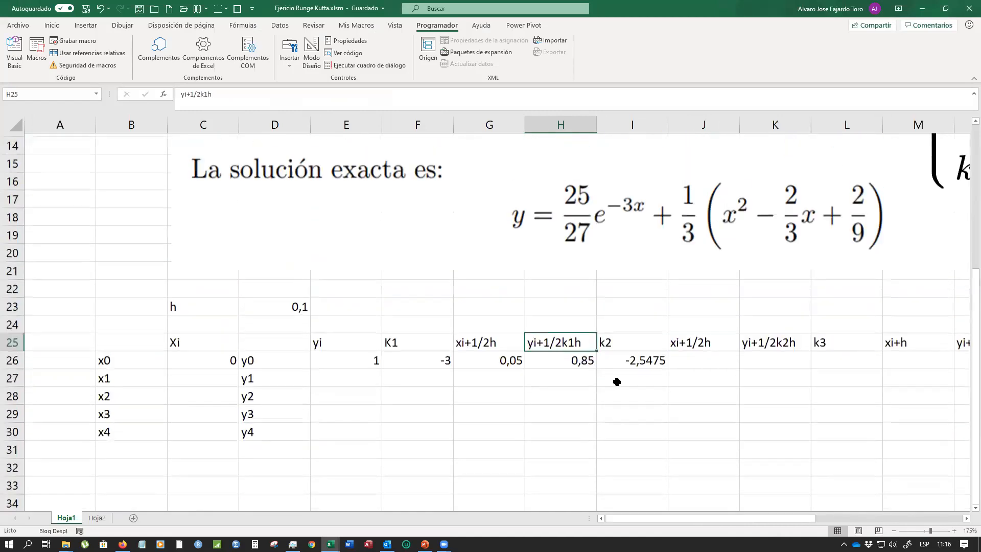
{"action": "scroll", "coordinate": [617, 382], "scroll_direction": "up", "scroll_amount": 1}
{"action": "left_click_drag", "start_coordinate": [744, 522], "coordinate": [793, 525]}
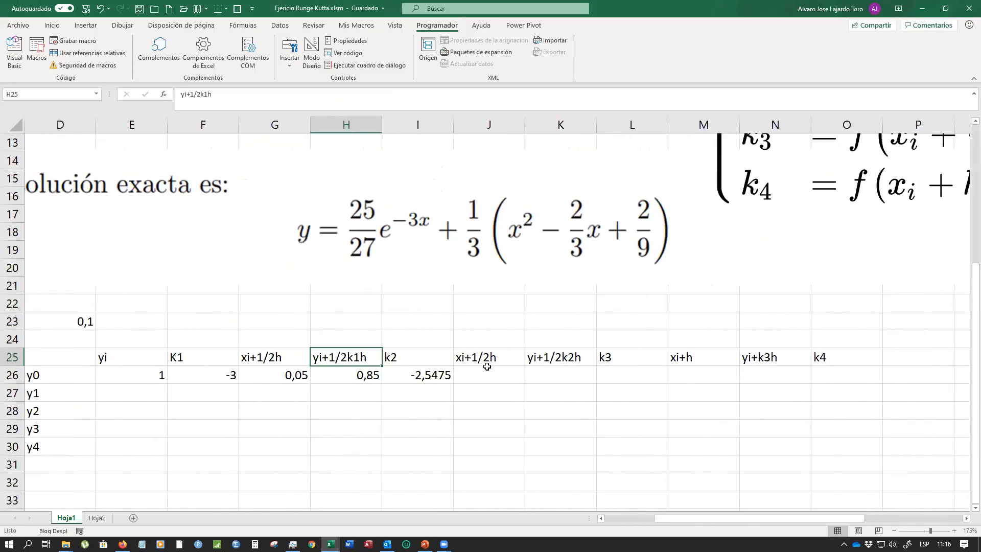
{"action": "left_click", "coordinate": [487, 368]}
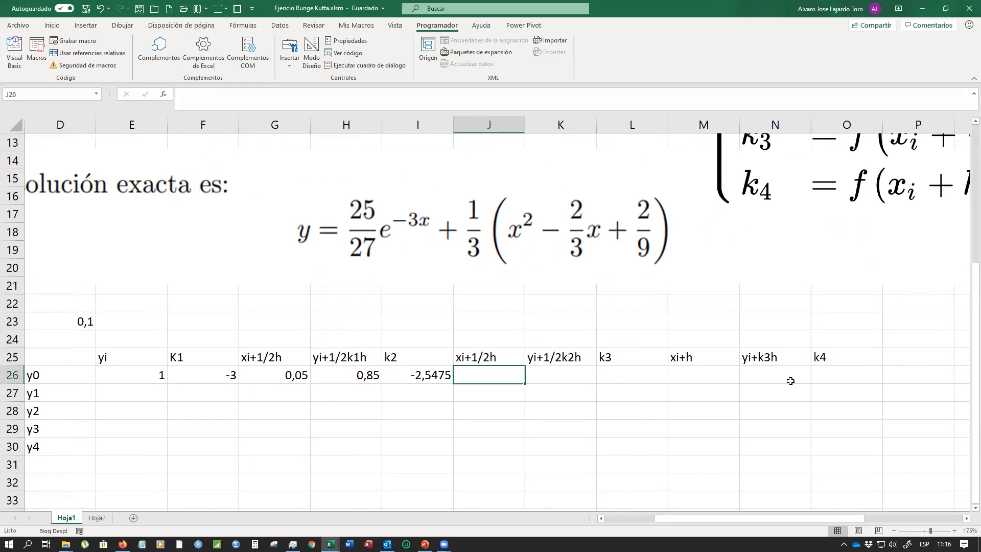
{"action": "type", "text": "=x"}
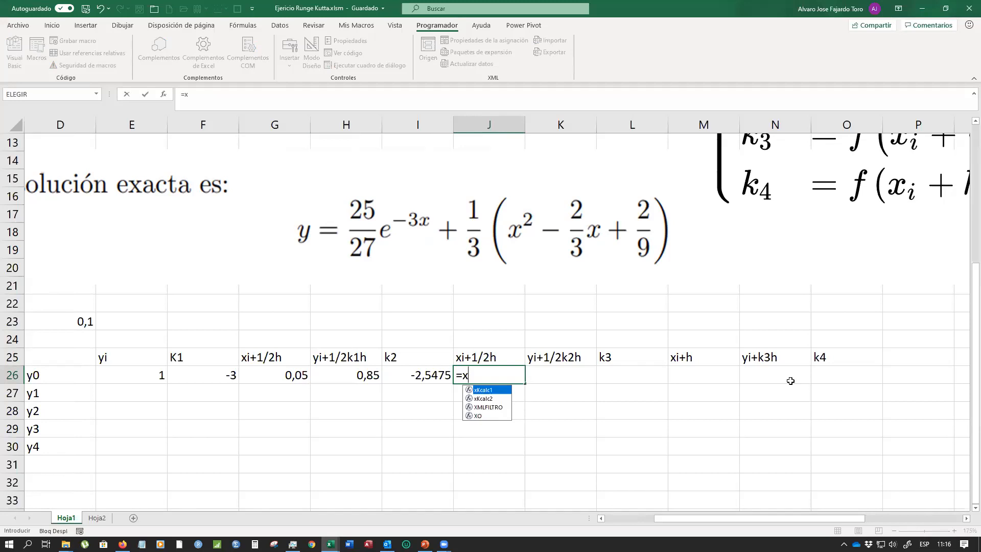
{"action": "double_click", "coordinate": [494, 392]}
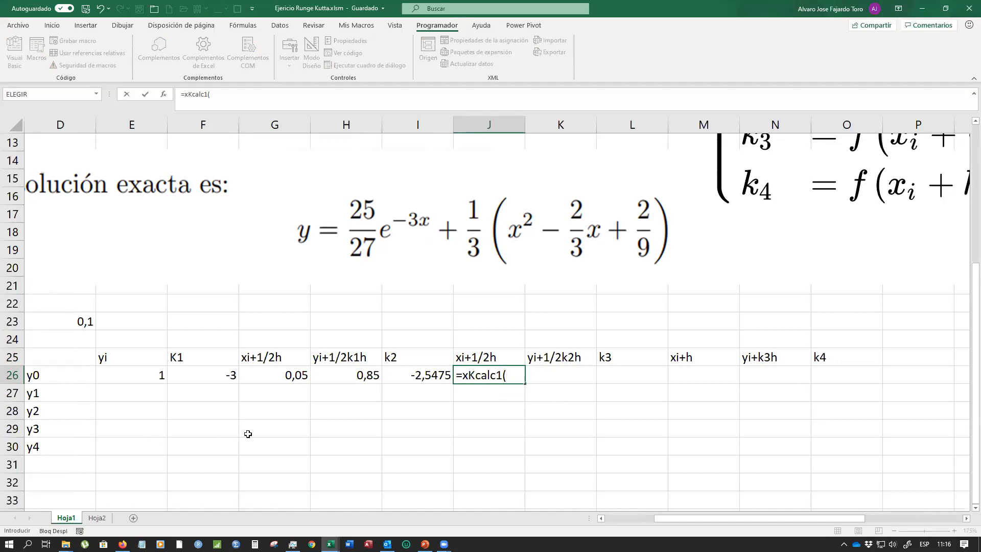
{"action": "left_click_drag", "start_coordinate": [680, 517], "coordinate": [675, 518]}
{"action": "left_click", "coordinate": [153, 377]}
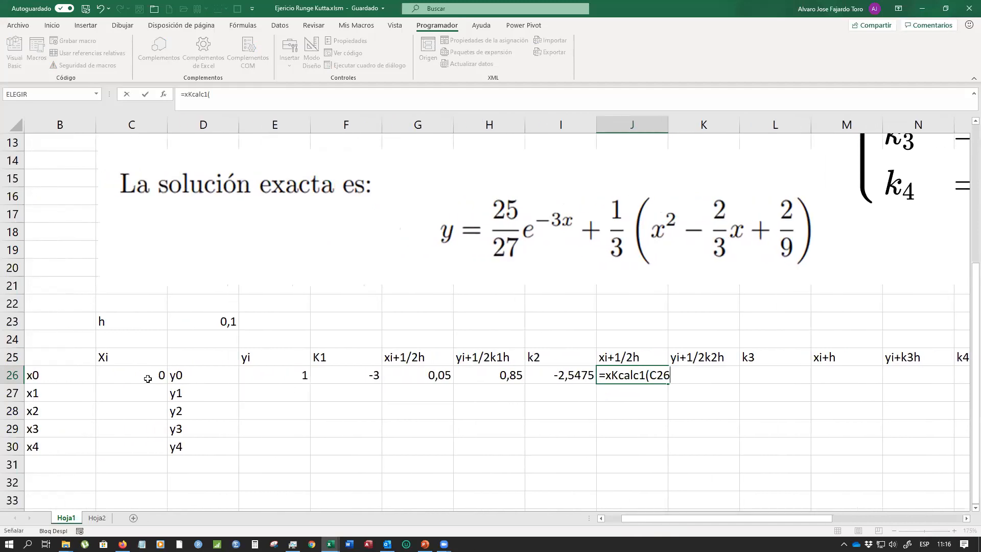
{"action": "type", "text": ";"}
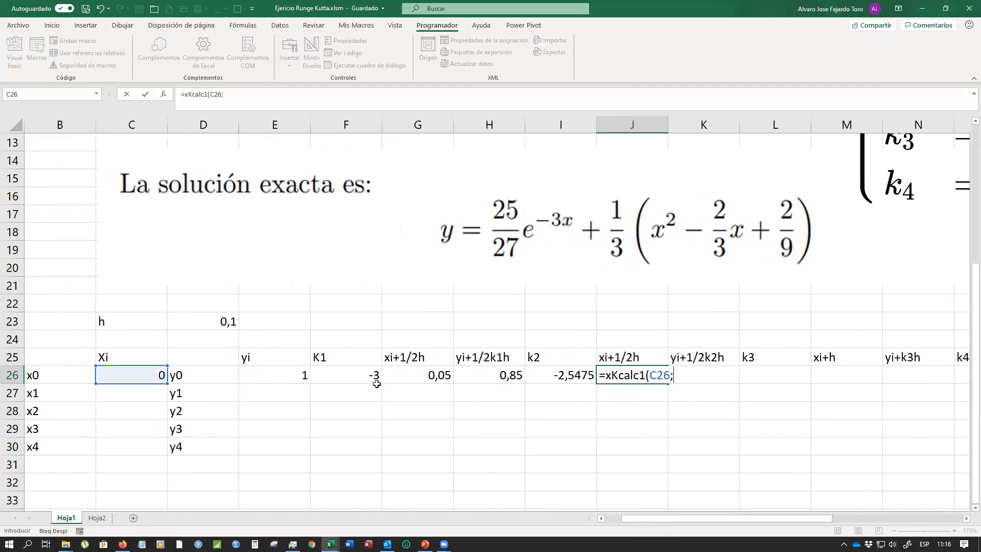
{"action": "left_click", "coordinate": [558, 373]}
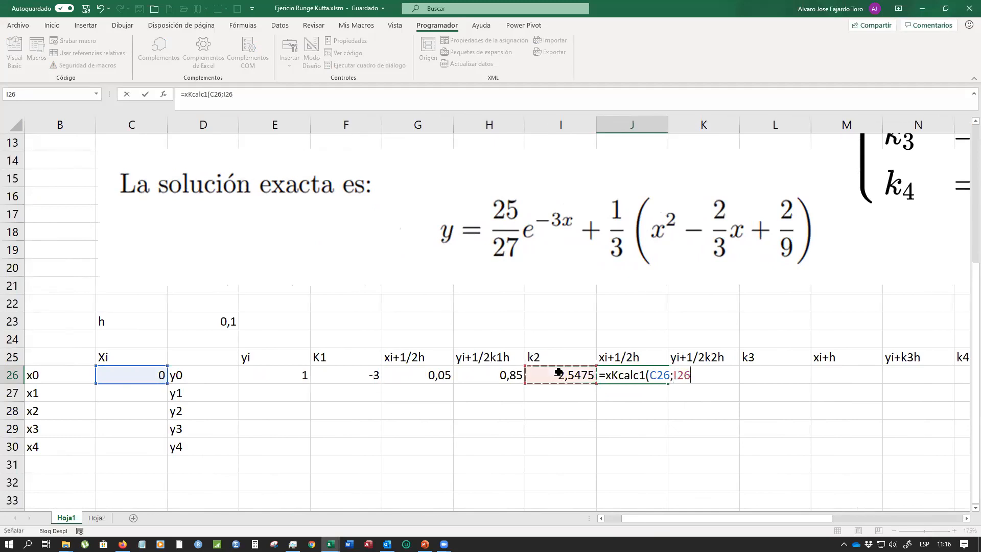
{"action": "left_click", "coordinate": [215, 320]}
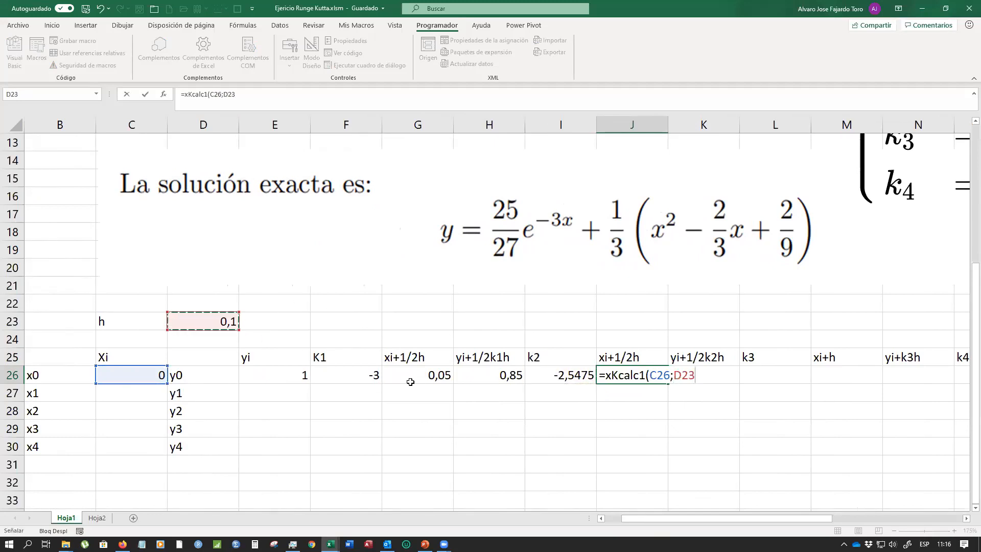
{"action": "key", "text": "Return"}
Compare the xKcalc1 formula in J26 with G26 and the Xi input in C26
{"action": "scroll", "coordinate": [441, 384], "scroll_direction": "up", "scroll_amount": 1}
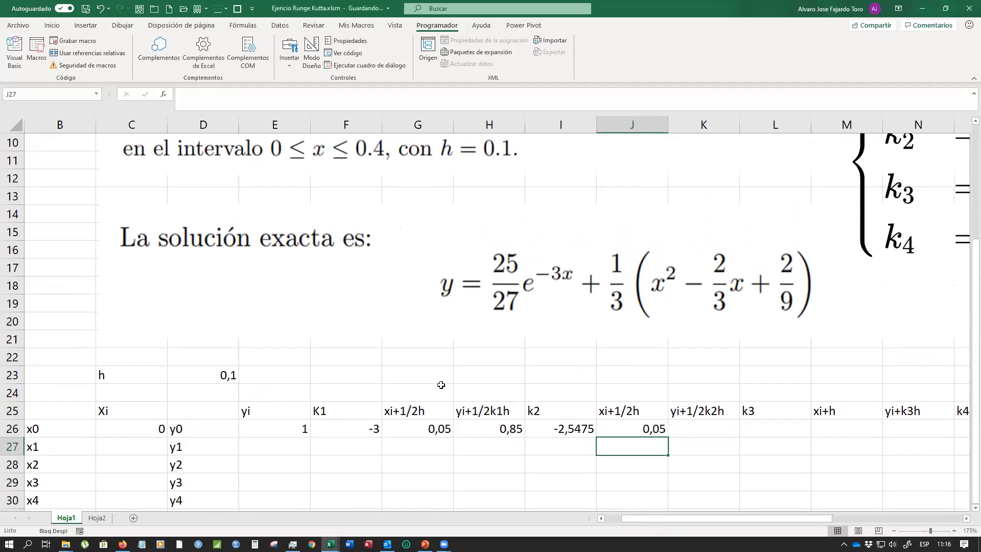
{"action": "scroll", "coordinate": [446, 394], "scroll_direction": "down", "scroll_amount": 1}
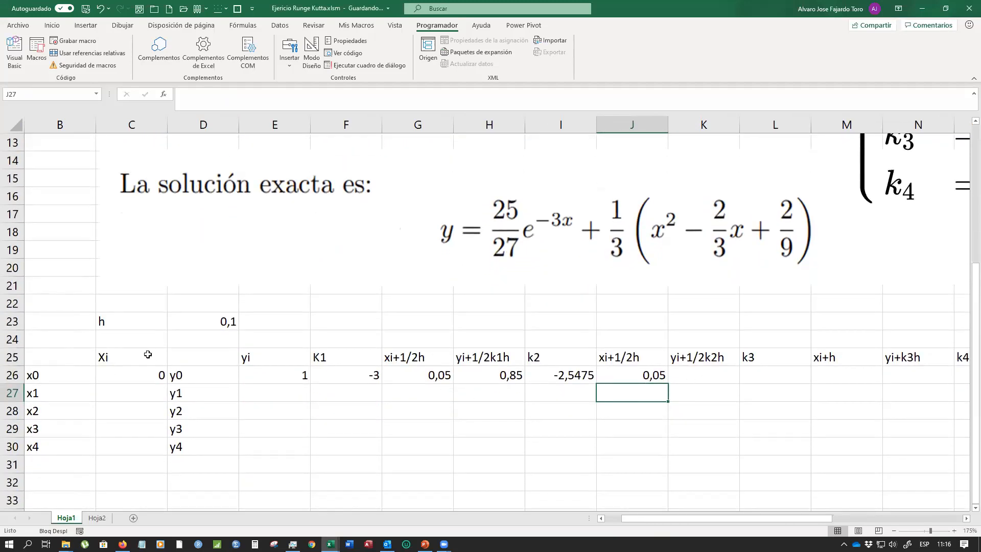
{"action": "left_click", "coordinate": [130, 373]}
{"action": "left_click", "coordinate": [641, 378]}
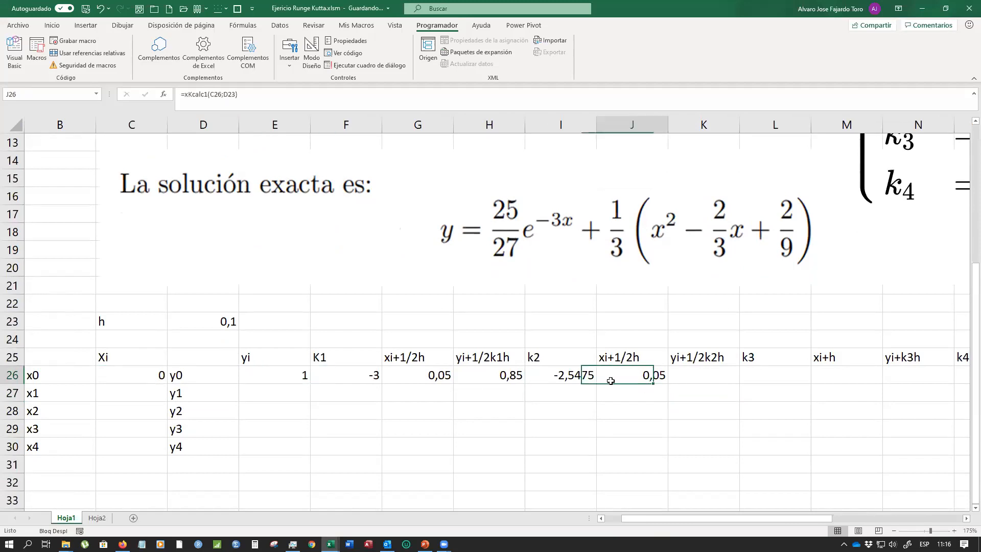
{"action": "left_click", "coordinate": [429, 378]}
{"action": "left_click", "coordinate": [644, 378]}
{"action": "left_click", "coordinate": [142, 371]}
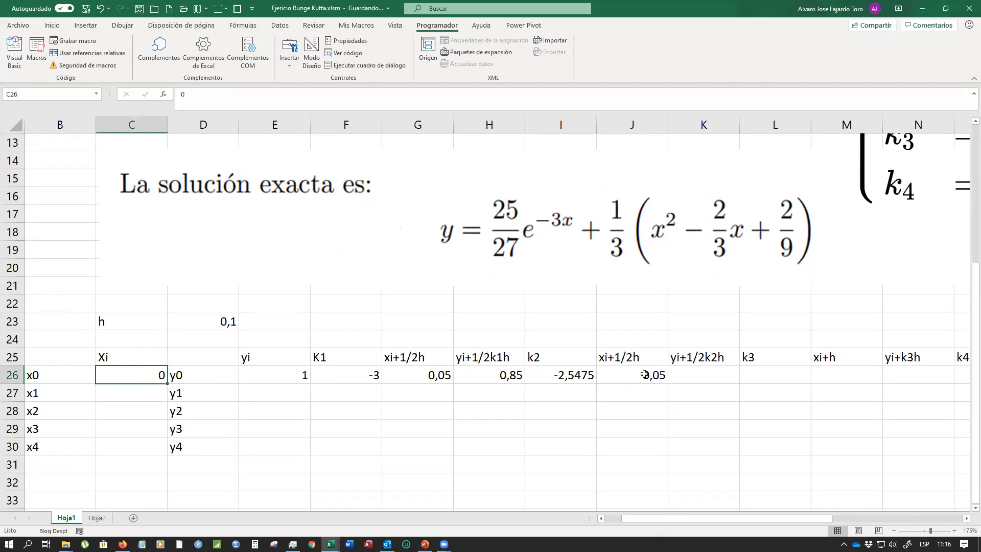
{"action": "left_click", "coordinate": [644, 375]}
Enter the formula =yKcalc1(E26;D23;I26) in K26 for the yi+1/2k2h value
{"action": "left_click", "coordinate": [727, 376]}
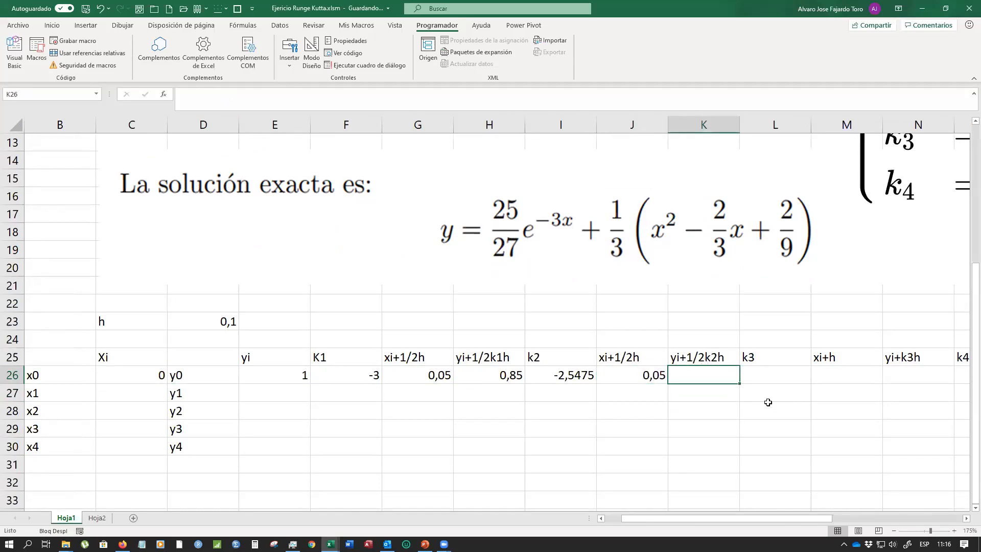
{"action": "type", "text": "="}
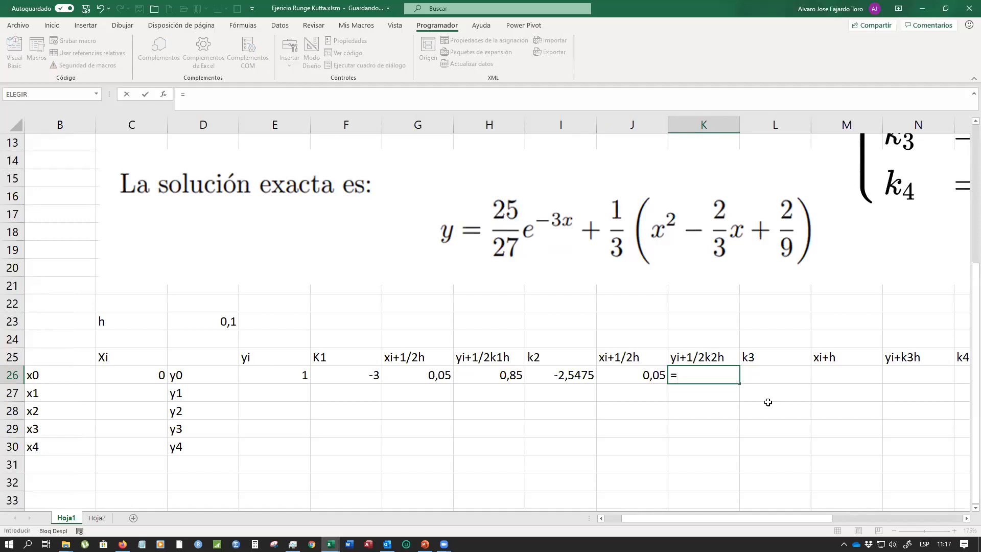
{"action": "type", "text": "y"}
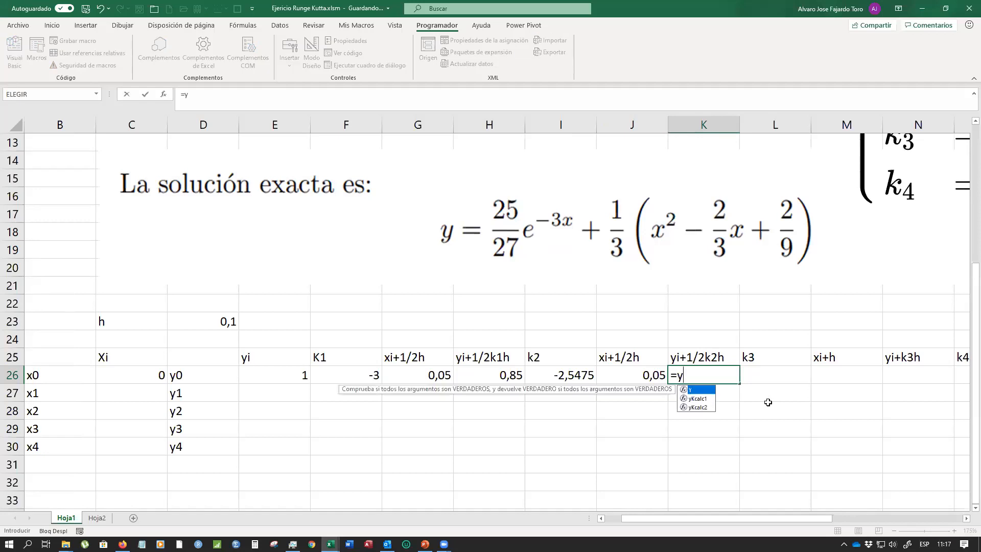
{"action": "type", "text": "k"}
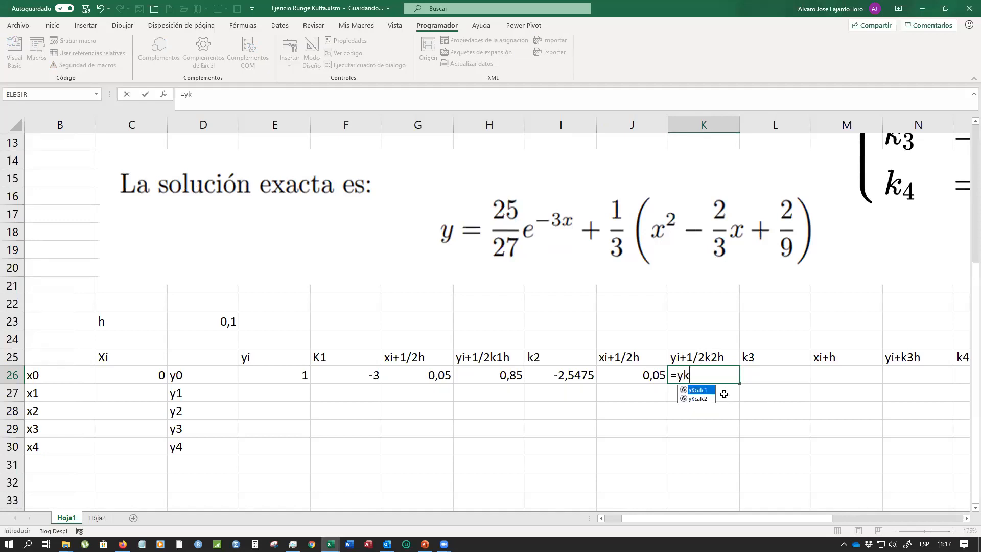
{"action": "double_click", "coordinate": [698, 390]}
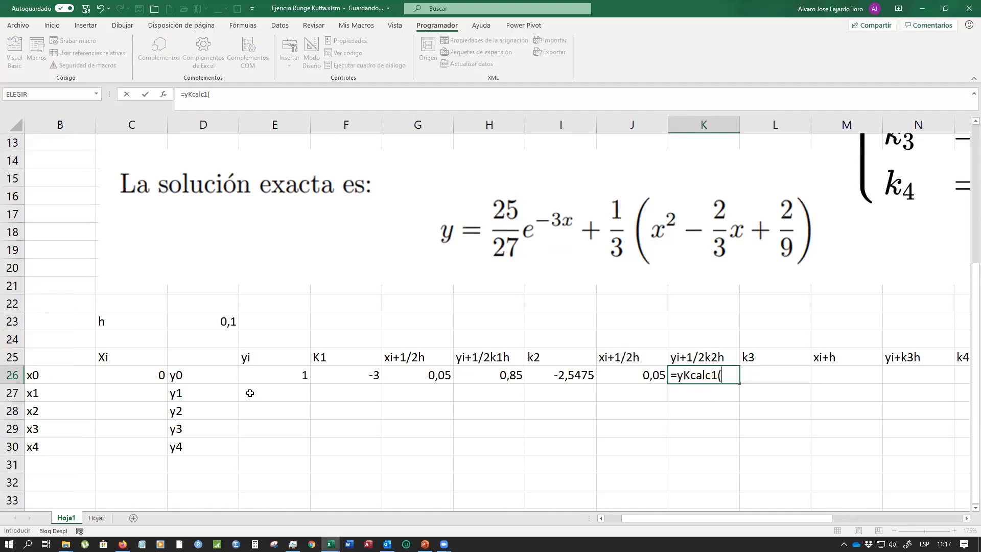
{"action": "left_click", "coordinate": [277, 379]}
{"action": "type", "text": ";"}
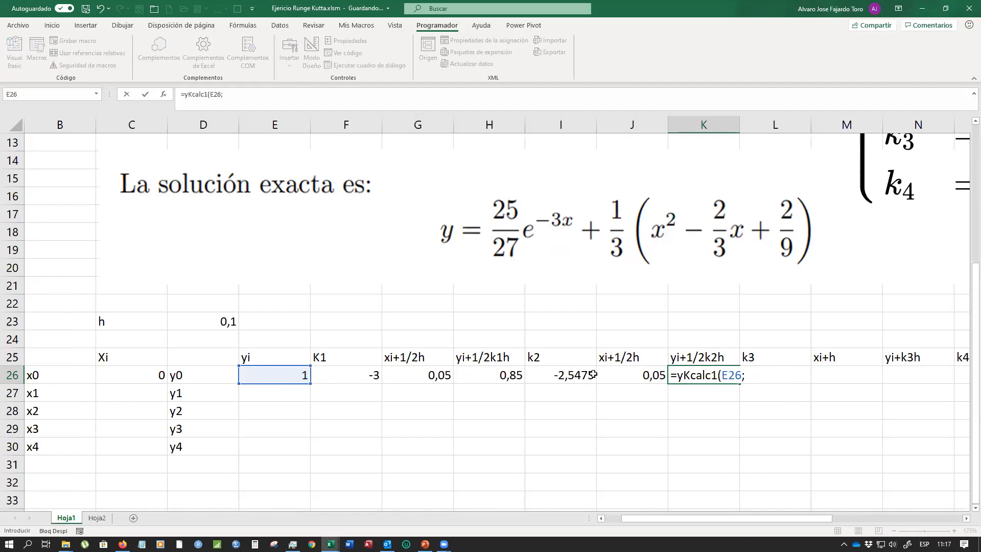
{"action": "left_click", "coordinate": [210, 320]}
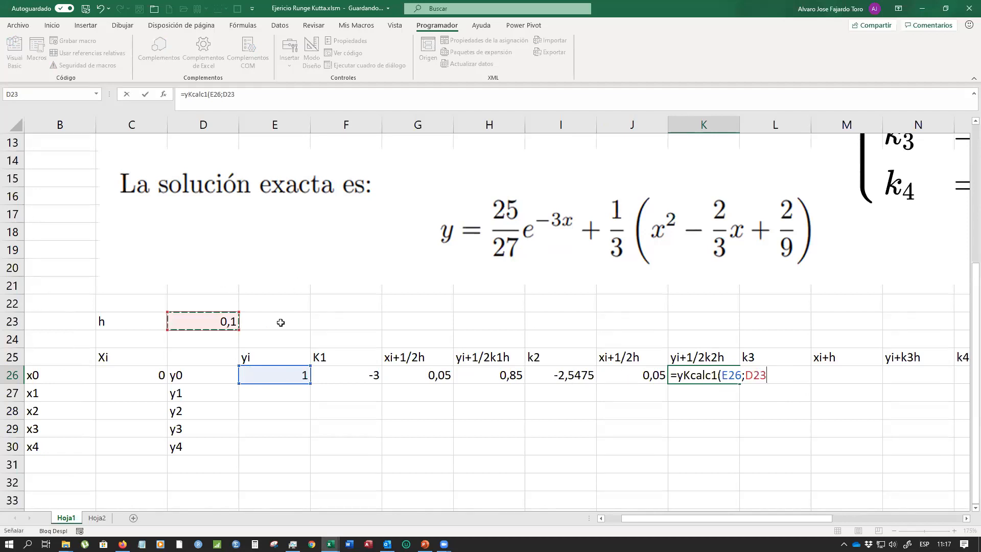
{"action": "type", "text": ";"}
{"action": "left_click", "coordinate": [534, 372]}
{"action": "key", "text": "Return"}
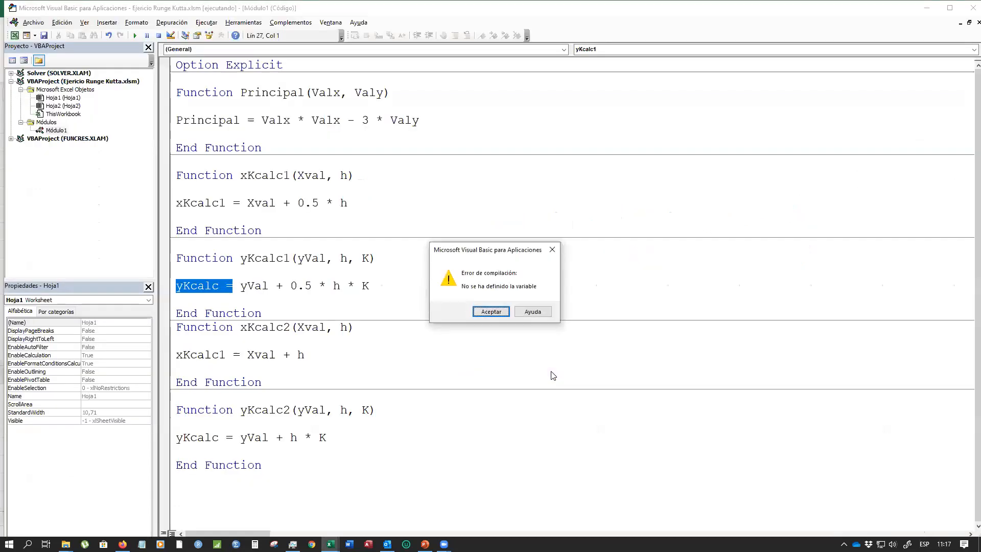
Dismiss the compile error, correct the return assignment in the yKcalc1 function from yKcalc to yKcalc1, and resume execution
{"action": "left_click", "coordinate": [480, 312]}
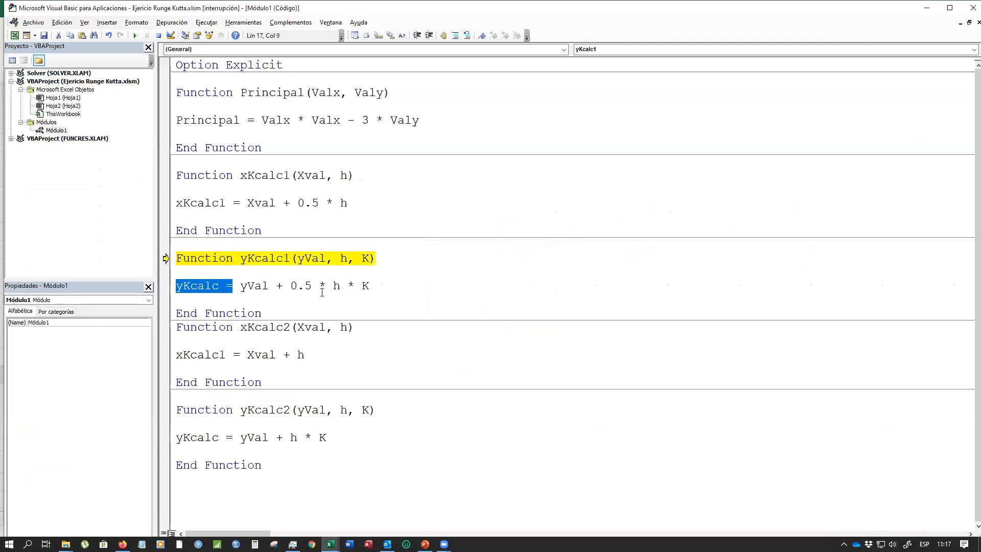
{"action": "left_click", "coordinate": [270, 258]}
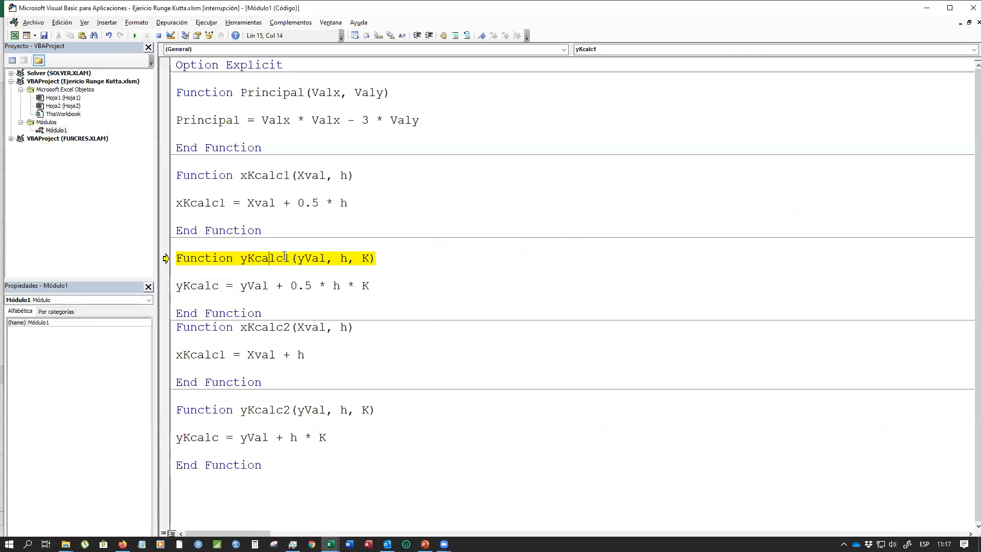
{"action": "left_click", "coordinate": [219, 286]}
{"action": "type", "text": "1"}
{"action": "key", "text": "Return"}
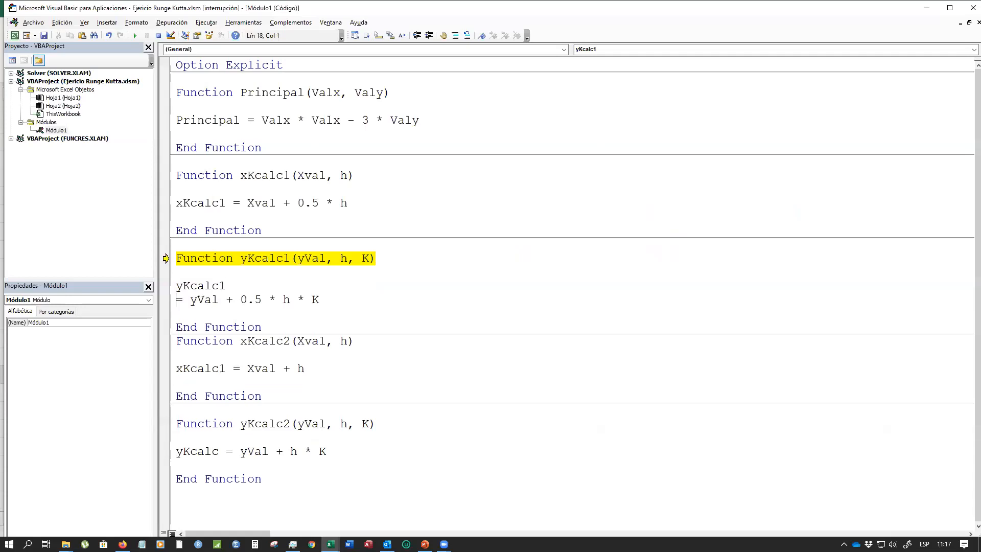
{"action": "key", "text": "BackSpace"}
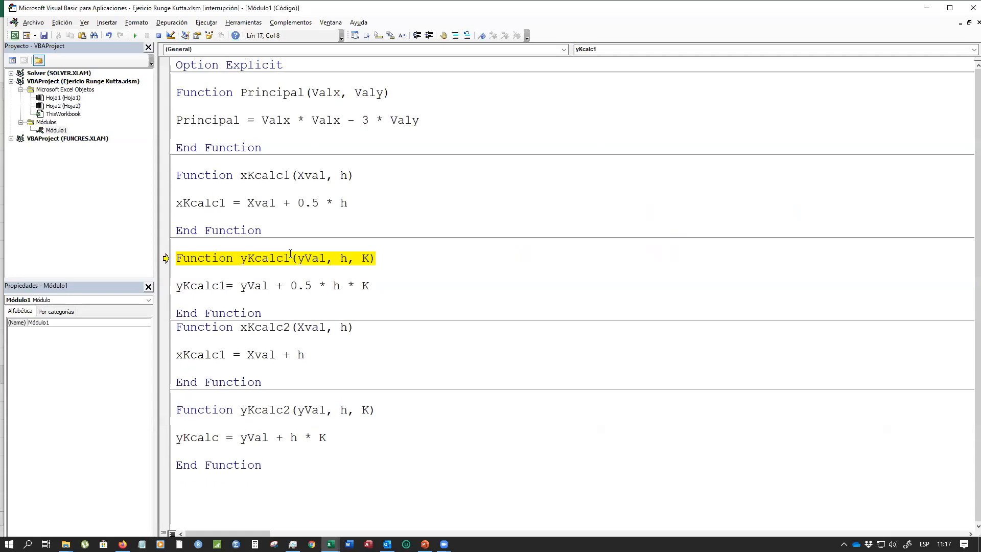
{"action": "left_click", "coordinate": [134, 35]}
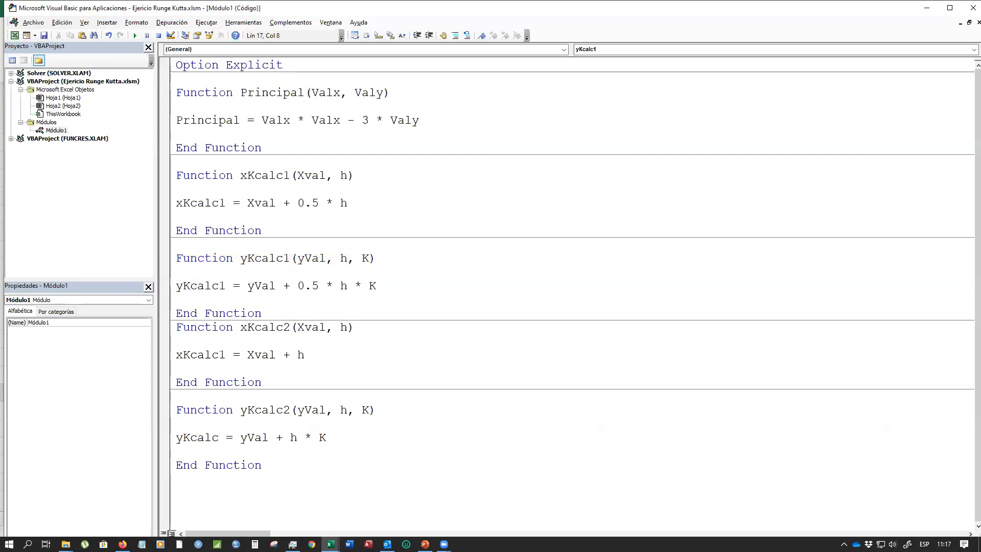
Switch back to the Excel workbook, fit column H to its contents, and re-enter the yKcalc1 formulas in H26 and K26
{"action": "mouse_move", "coordinate": [330, 544]}
{"action": "left_click", "coordinate": [304, 525]}
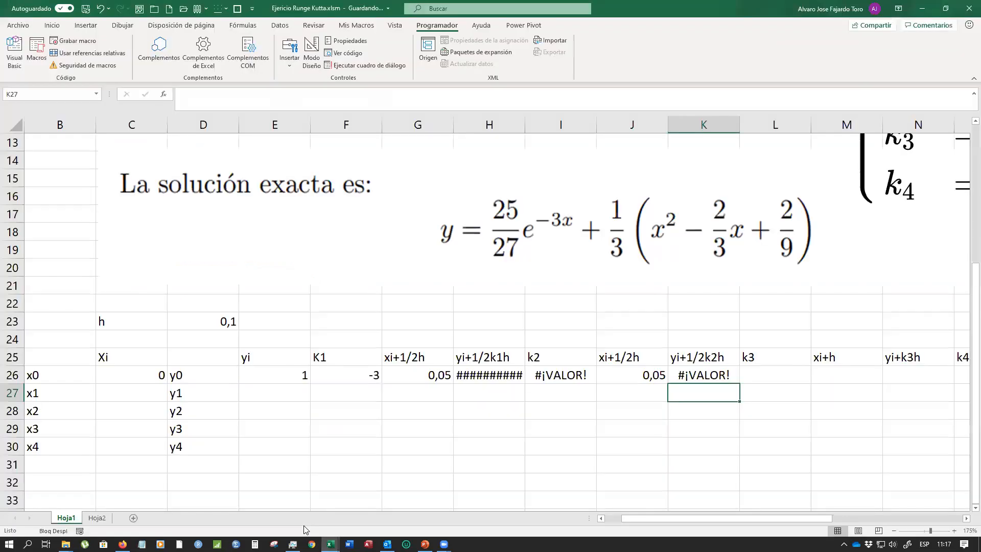
{"action": "double_click", "coordinate": [527, 124]}
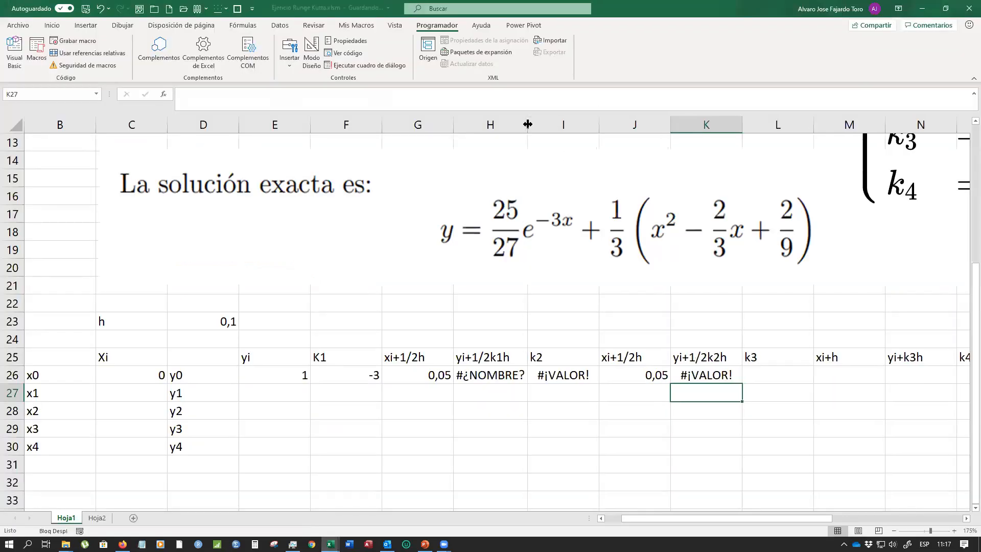
{"action": "double_click", "coordinate": [498, 375]}
{"action": "left_click", "coordinate": [498, 374]}
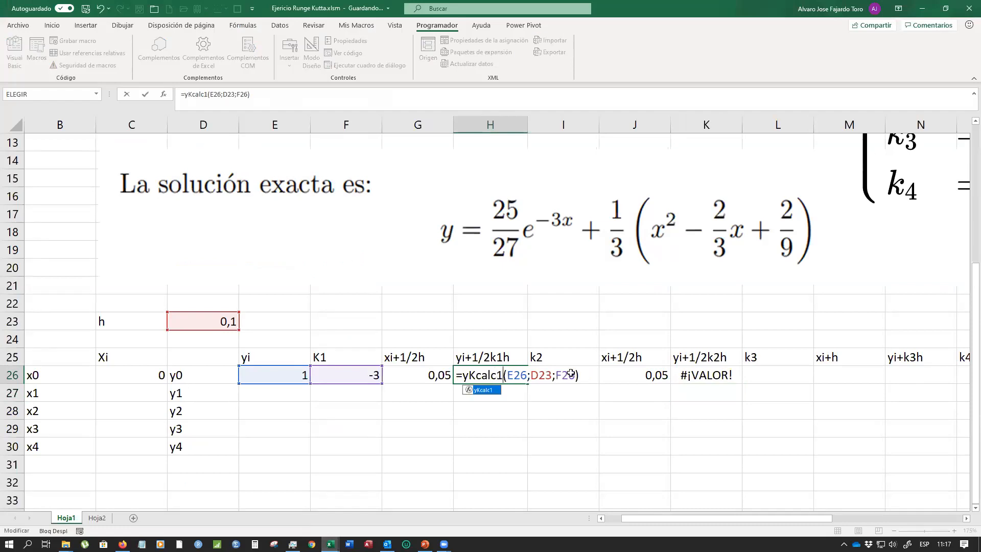
{"action": "key", "text": "Return"}
{"action": "left_click", "coordinate": [719, 377]}
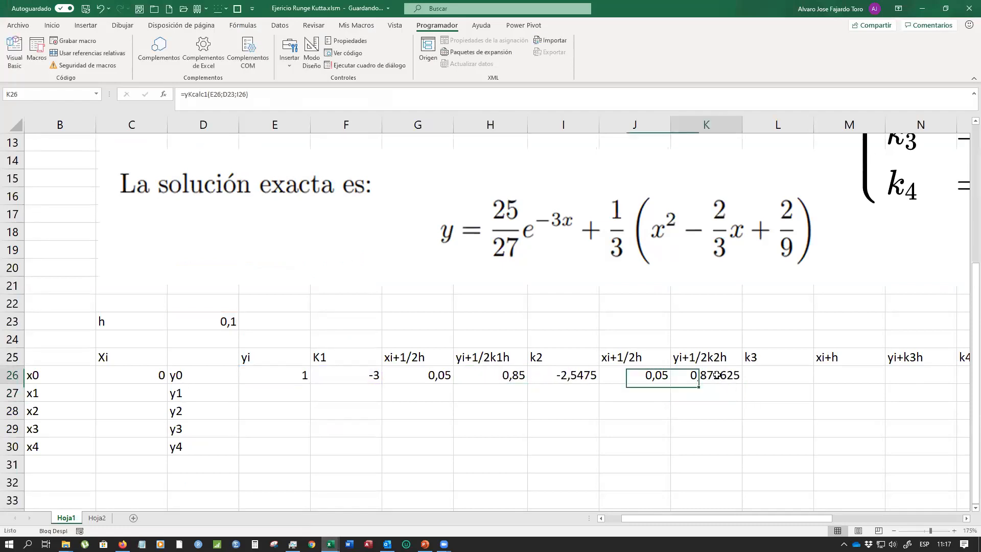
{"action": "double_click", "coordinate": [722, 376]}
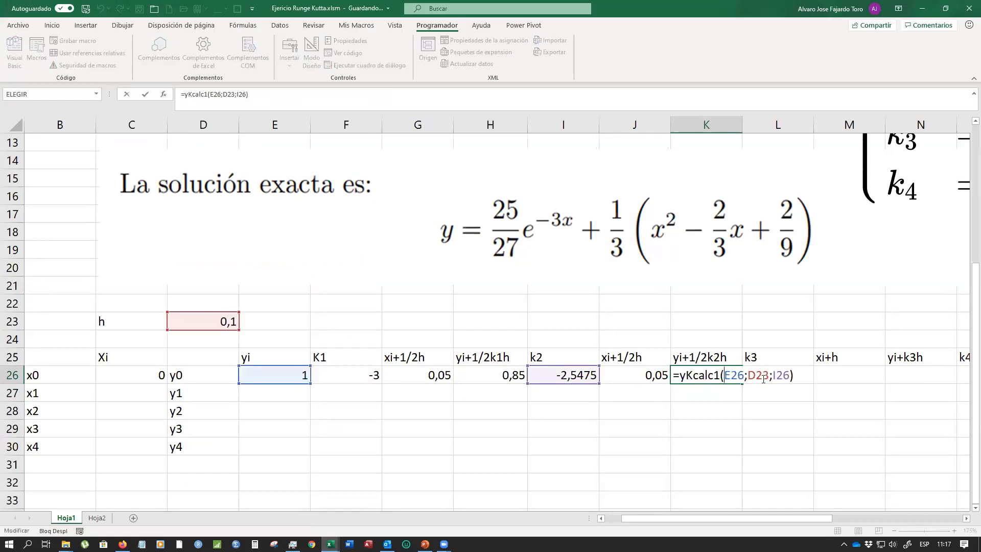
{"action": "key", "text": "Return"}
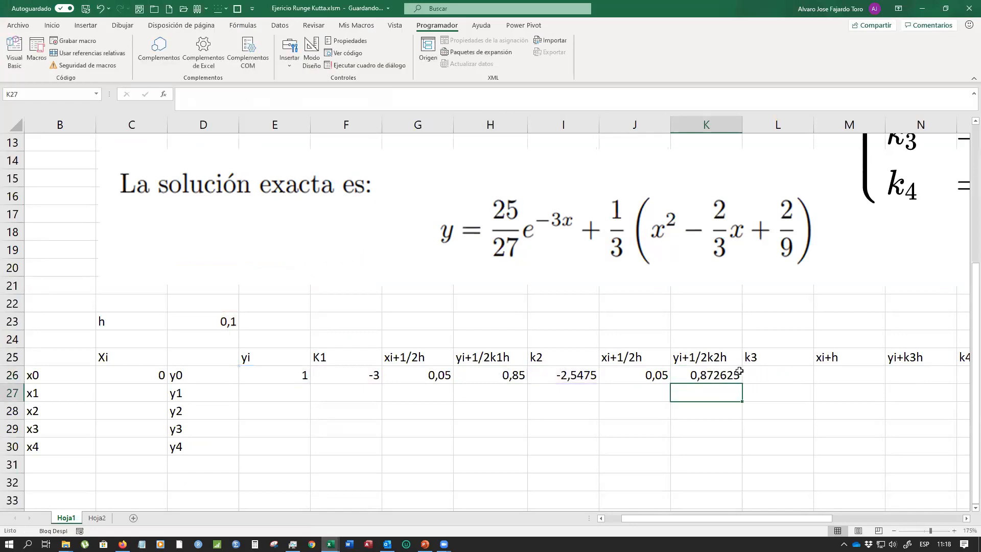
Enter the formula =Principal(J26;K26) in L26 for k3 and compare it with the k2 formula in I26
{"action": "left_click", "coordinate": [764, 376]}
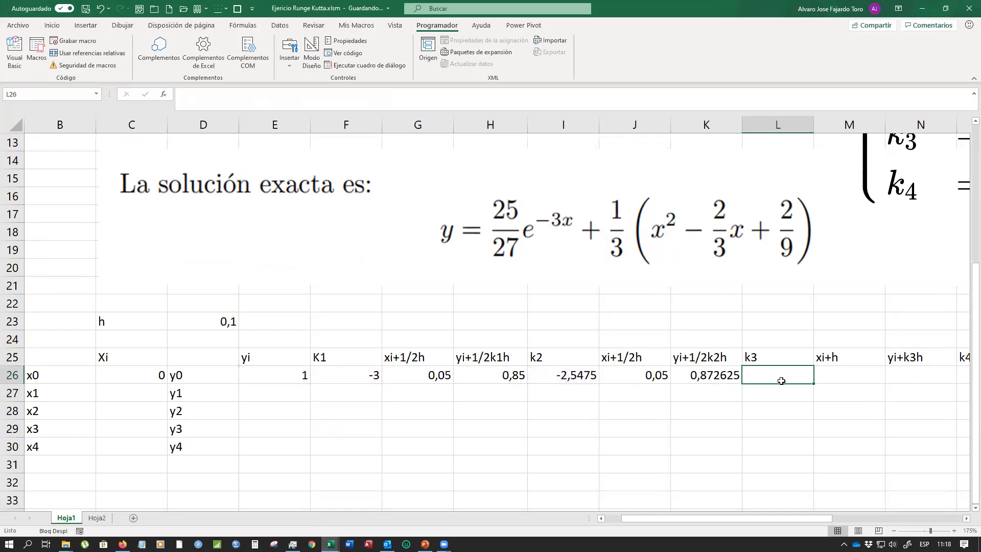
{"action": "type", "text": "=pri"}
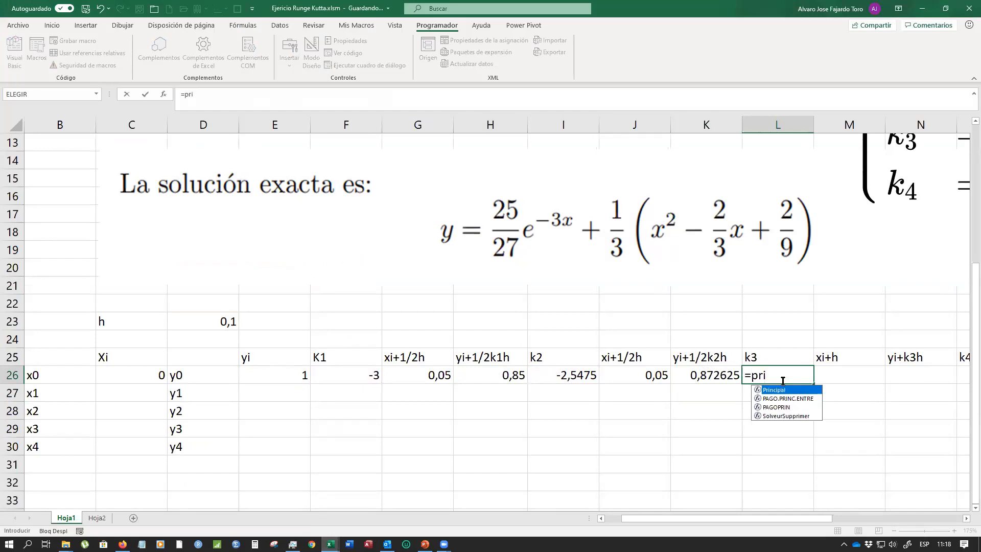
{"action": "key", "text": "Tab"}
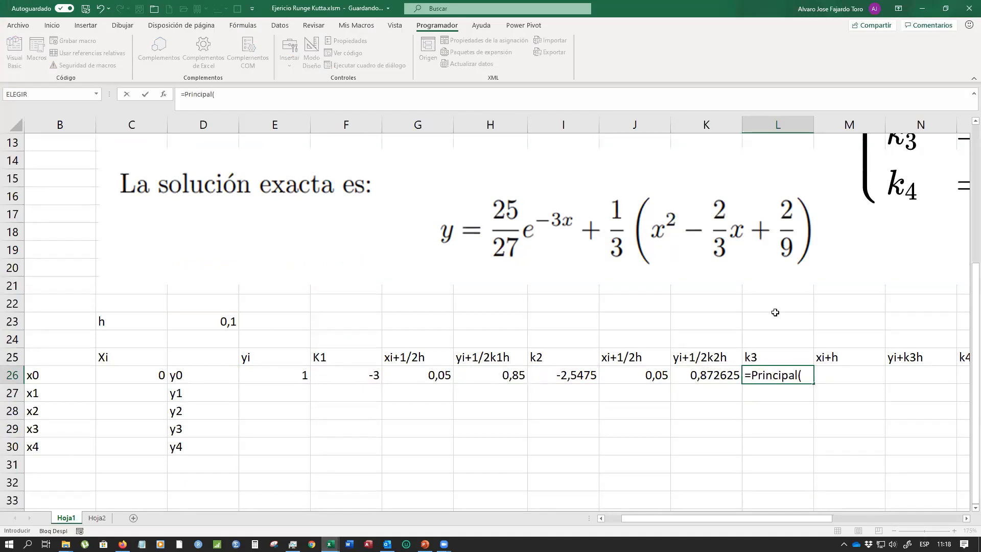
{"action": "left_click", "coordinate": [622, 377]}
{"action": "type", "text": ";"}
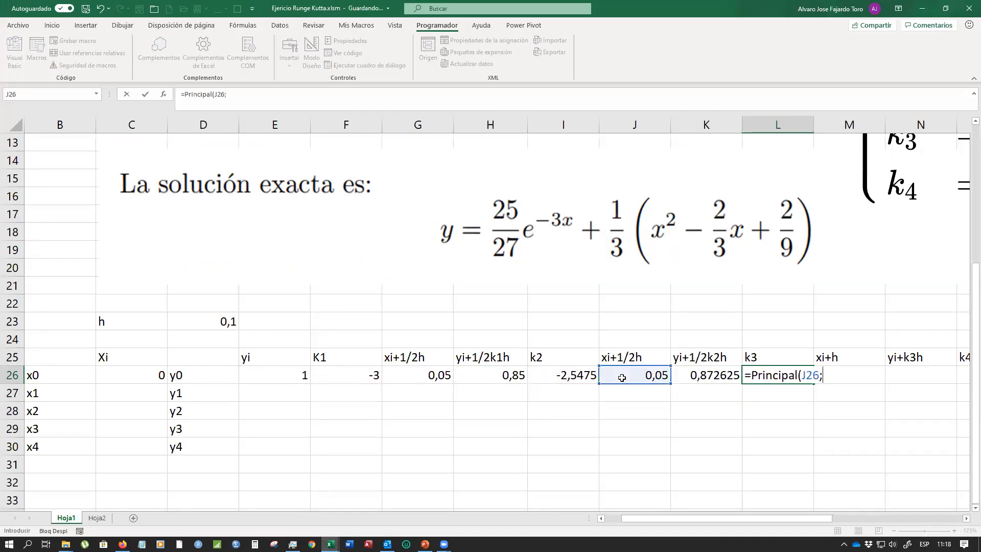
{"action": "left_click", "coordinate": [717, 376]}
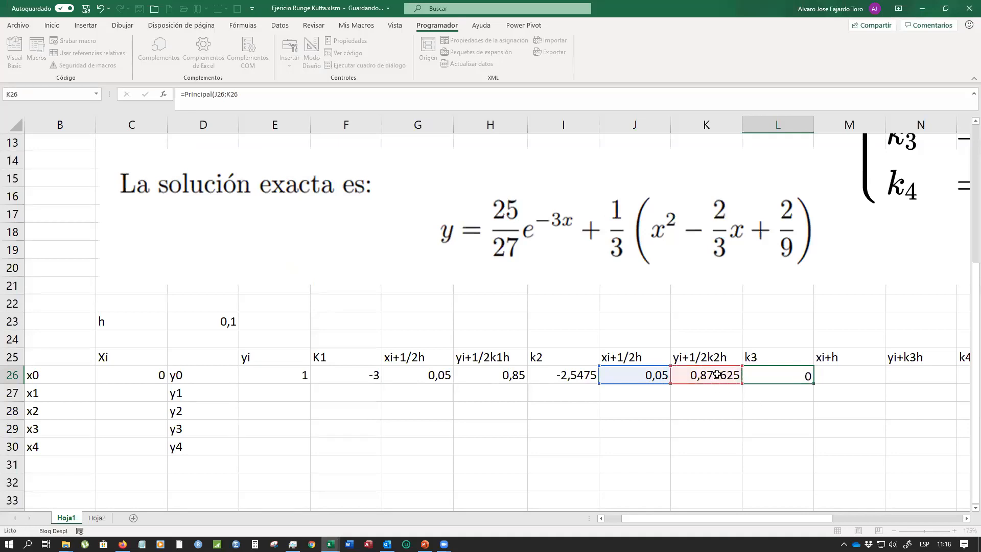
{"action": "key", "text": "Return"}
{"action": "left_click", "coordinate": [786, 373]}
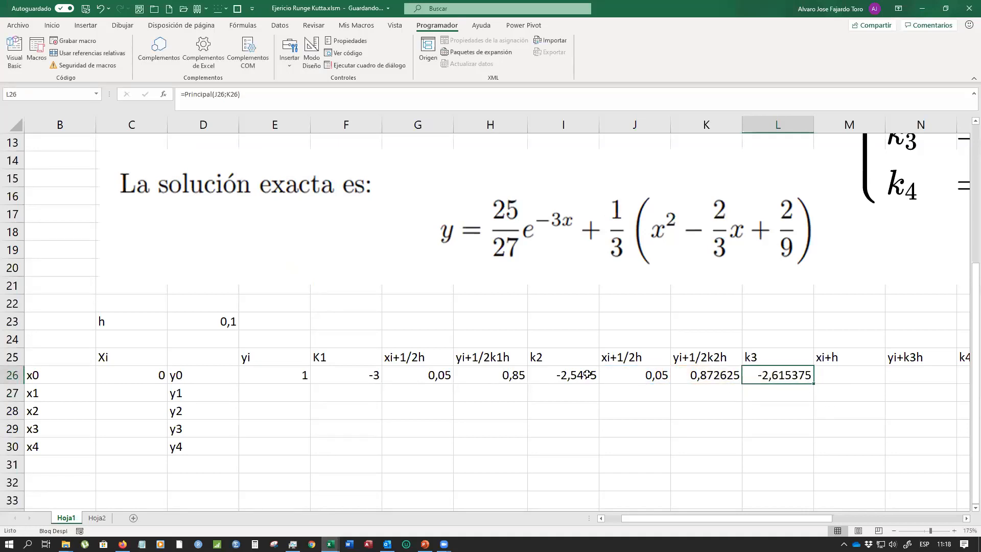
{"action": "left_click", "coordinate": [560, 375]}
{"action": "left_click", "coordinate": [966, 518]}
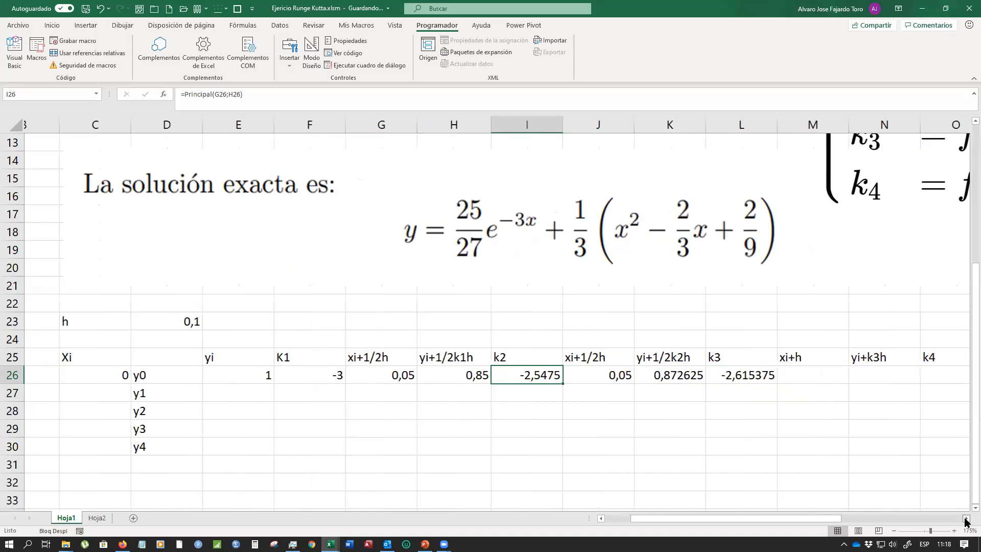
{"action": "left_click", "coordinate": [966, 519]}
{"action": "left_click", "coordinate": [701, 376]}
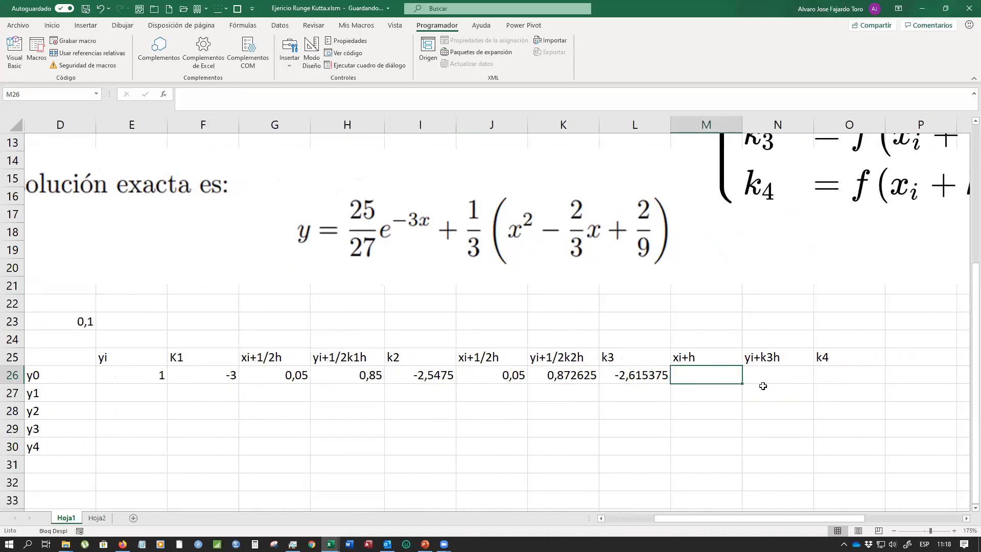
{"action": "type", "text": "xk"}
{"action": "key", "text": "BackSpace"}
{"action": "key", "text": "BackSpace"}
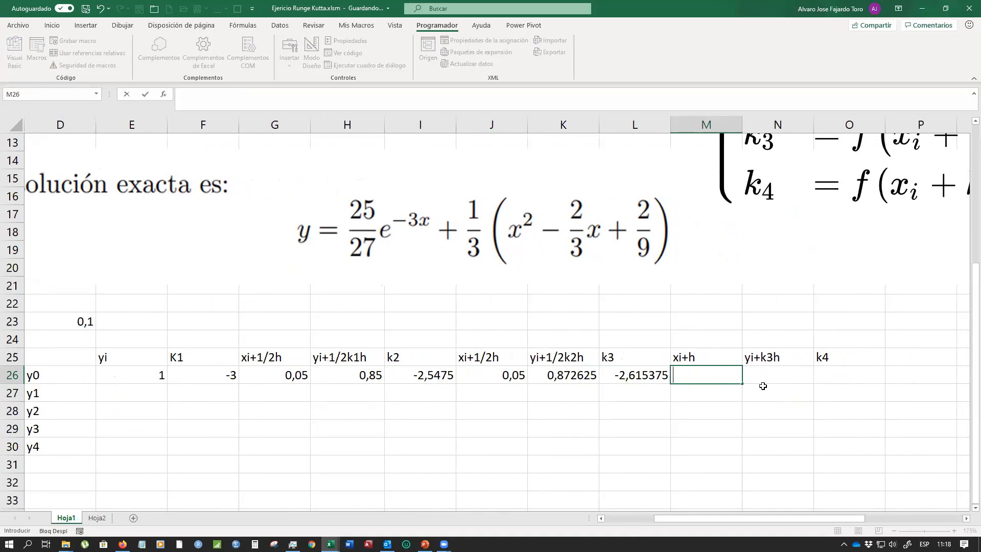
{"action": "type", "text": "="}
{"action": "key", "text": "BackSpace"}
Switch to the VBA editor and correct the return assignments in the last two functions to xKcalc2 and yKcalc2
{"action": "key", "text": "alt+F11"}
{"action": "left_click_drag", "start_coordinate": [222, 354], "coordinate": [226, 355]}
{"action": "type", "text": "2"}
{"action": "left_click", "coordinate": [221, 437]}
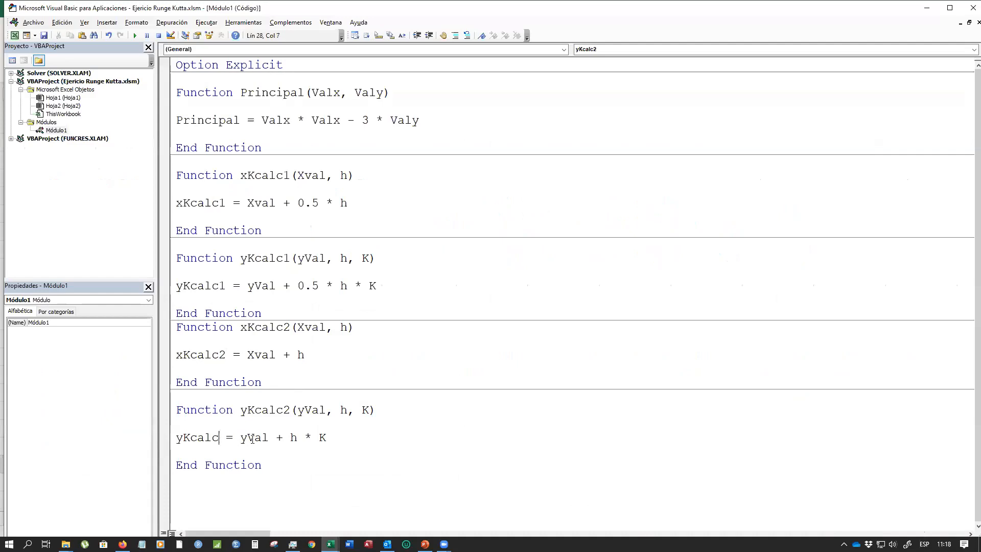
{"action": "type", "text": "2"}
{"action": "left_click", "coordinate": [212, 452]}
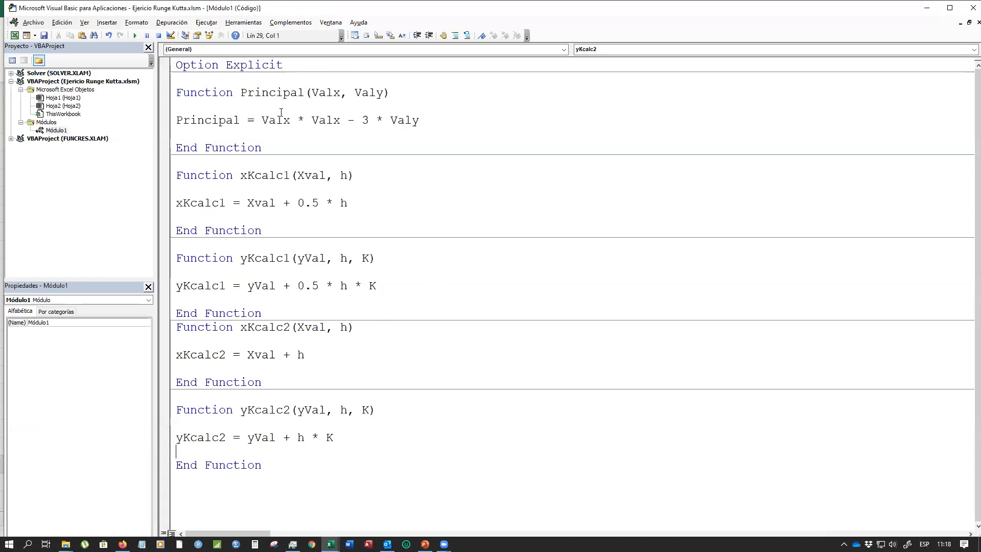
{"action": "left_click_drag", "start_coordinate": [262, 121], "coordinate": [427, 122]}
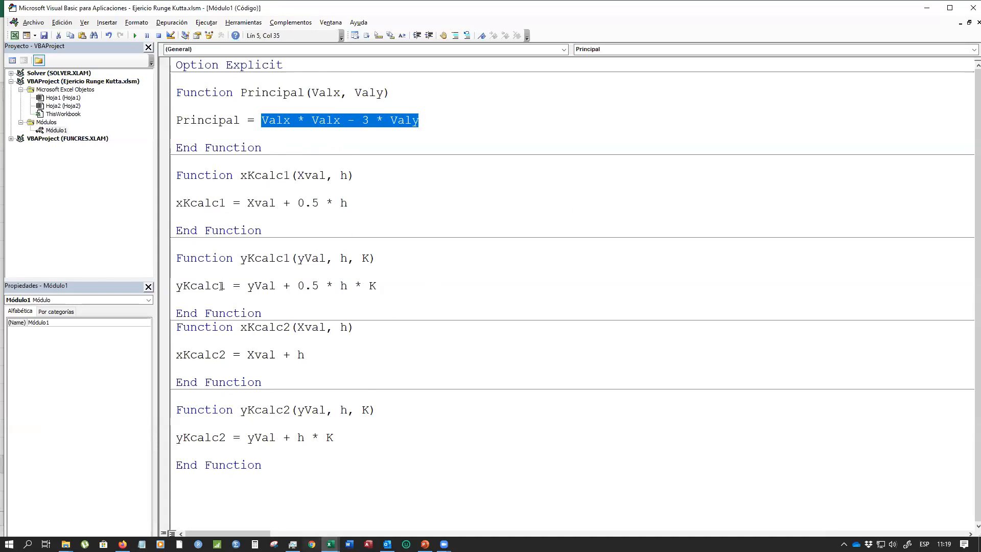
Return to the Excel workbook and enter the formula =xKcalc2(C26;D23) in M26 for the xi+h value
{"action": "left_click", "coordinate": [929, 8]}
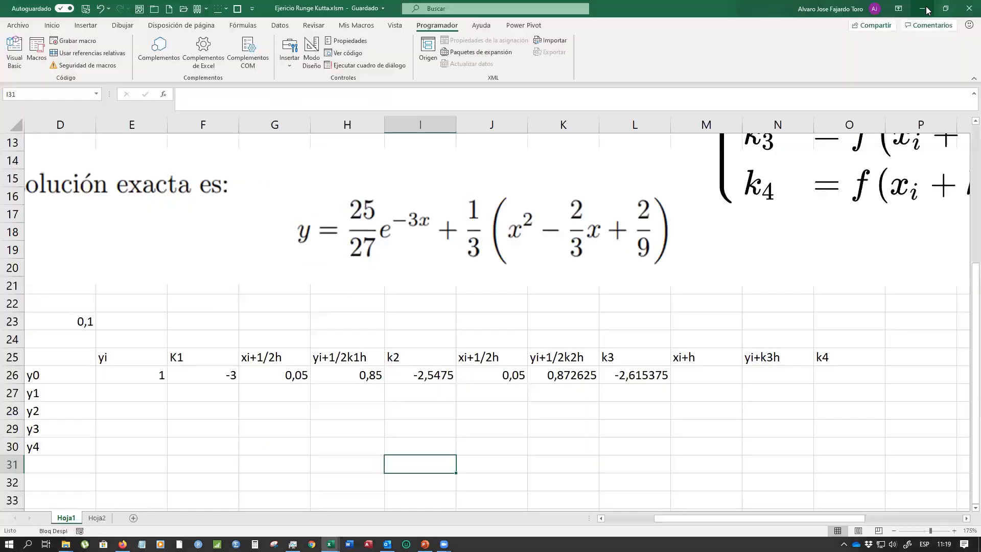
{"action": "left_click", "coordinate": [709, 376]}
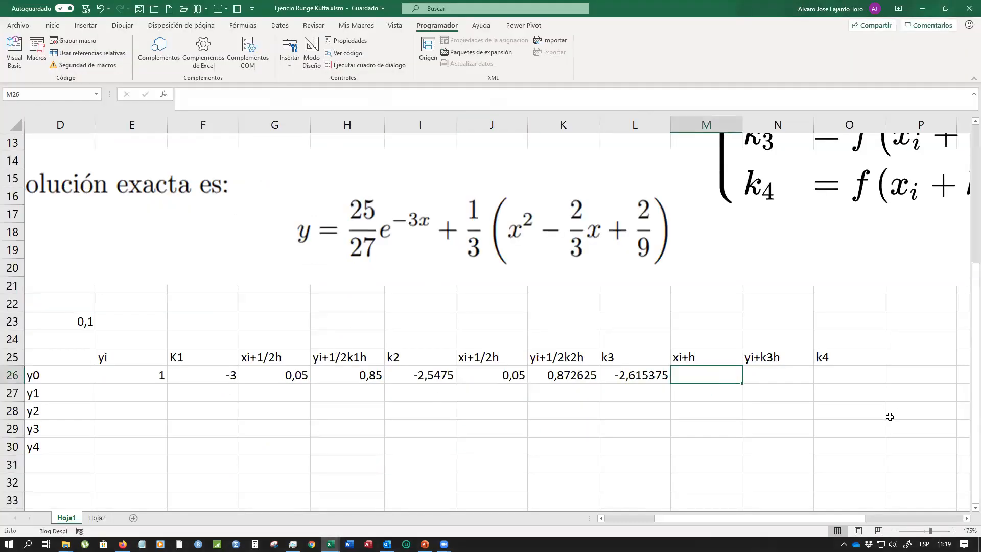
{"action": "type", "text": "x"}
{"action": "key", "text": "BackSpace"}
{"action": "key", "text": "BackSpace"}
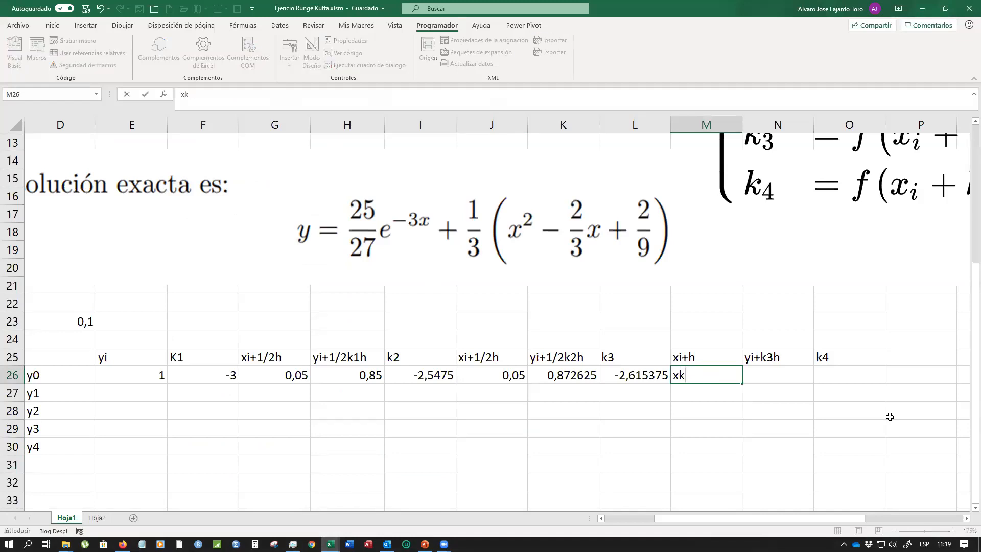
{"action": "type", "text": "=x"}
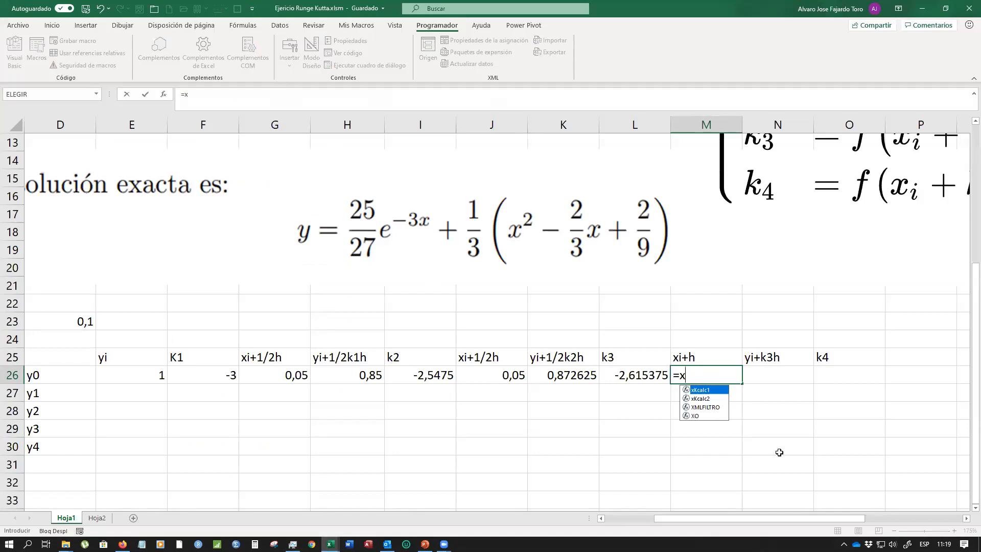
{"action": "double_click", "coordinate": [704, 398]}
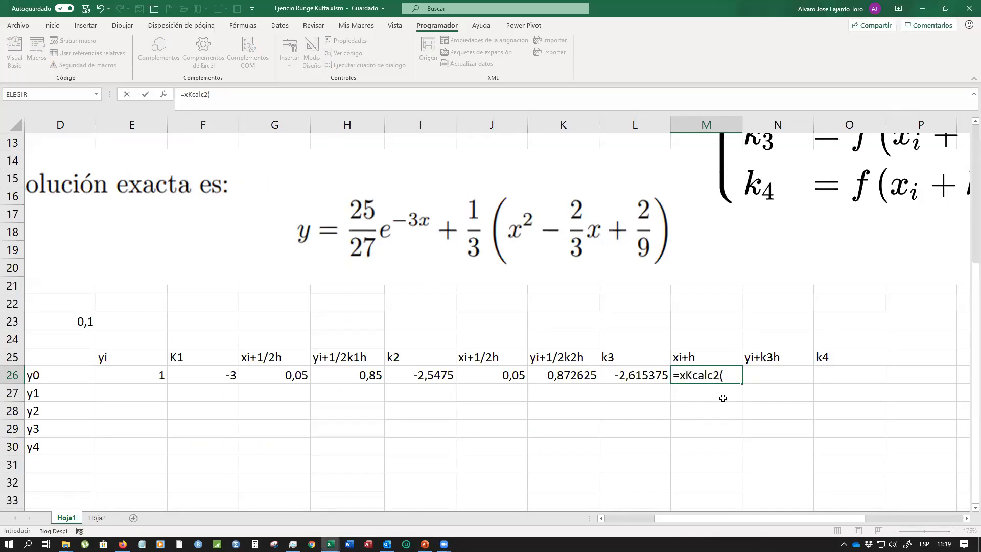
{"action": "left_click_drag", "start_coordinate": [794, 519], "coordinate": [675, 517]}
{"action": "left_click", "coordinate": [209, 374]}
{"action": "type", "text": ";"}
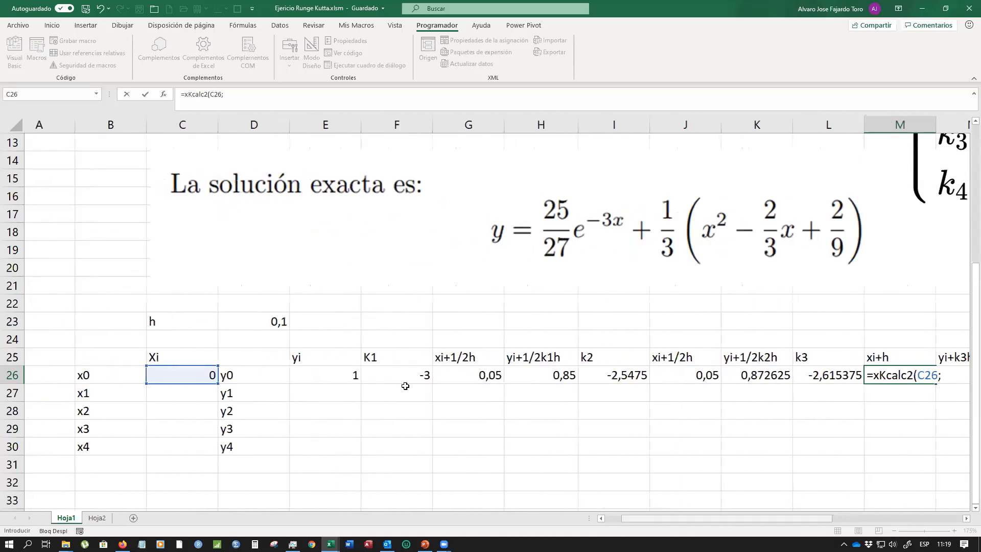
{"action": "left_click", "coordinate": [225, 322]}
{"action": "key", "text": "Return"}
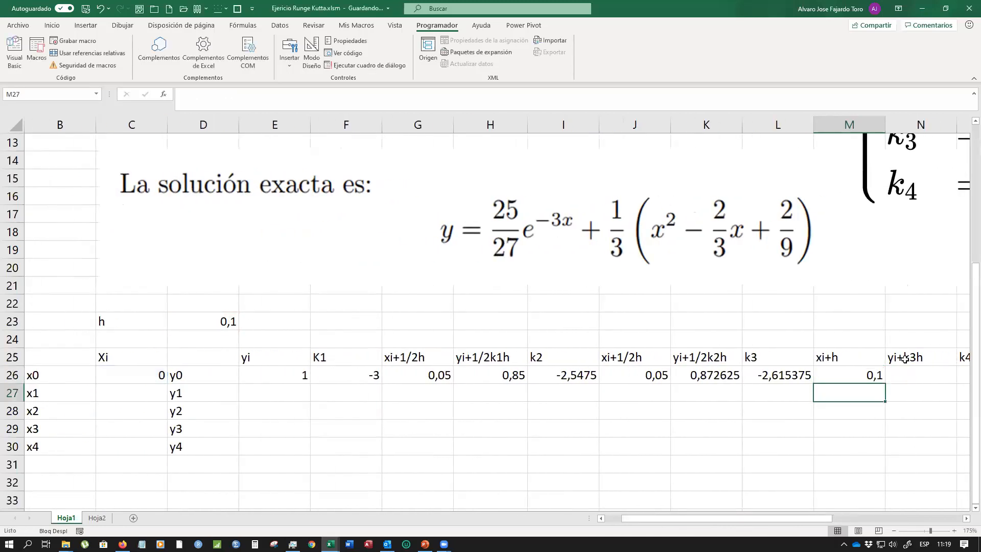
Enter the formula =yKcalc2(E26;D23;L26) in N26 for the yi+k3h value
{"action": "left_click", "coordinate": [900, 372]}
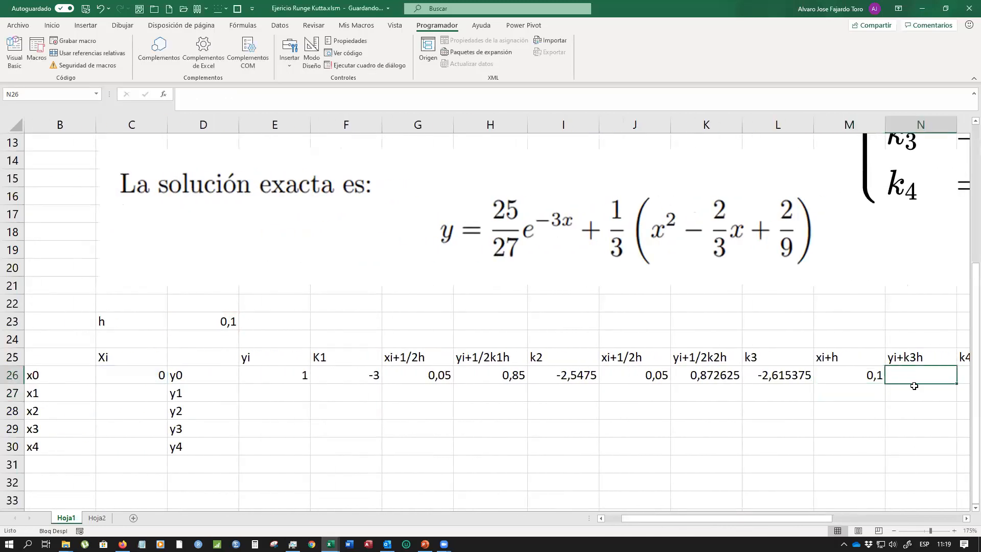
{"action": "type", "text": "=y"}
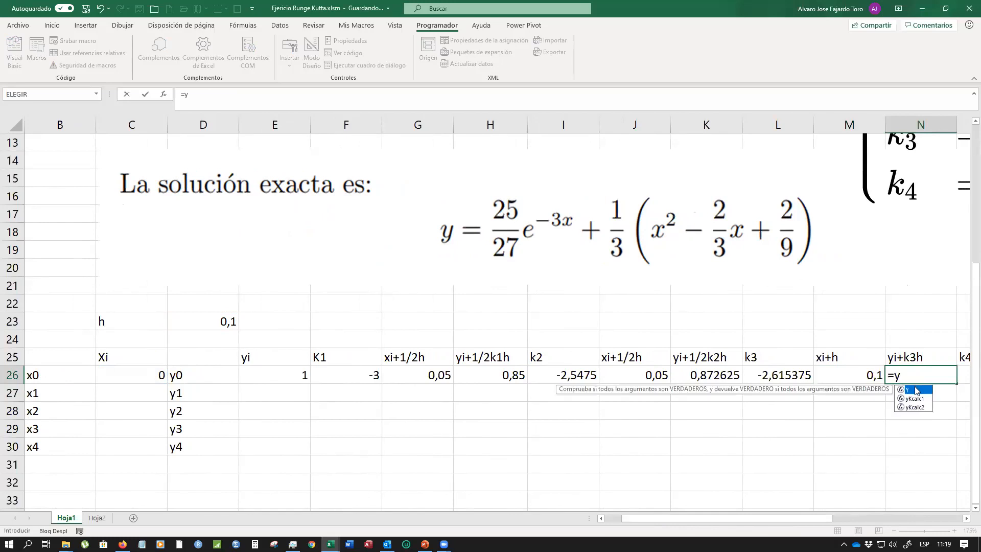
{"action": "double_click", "coordinate": [913, 407]}
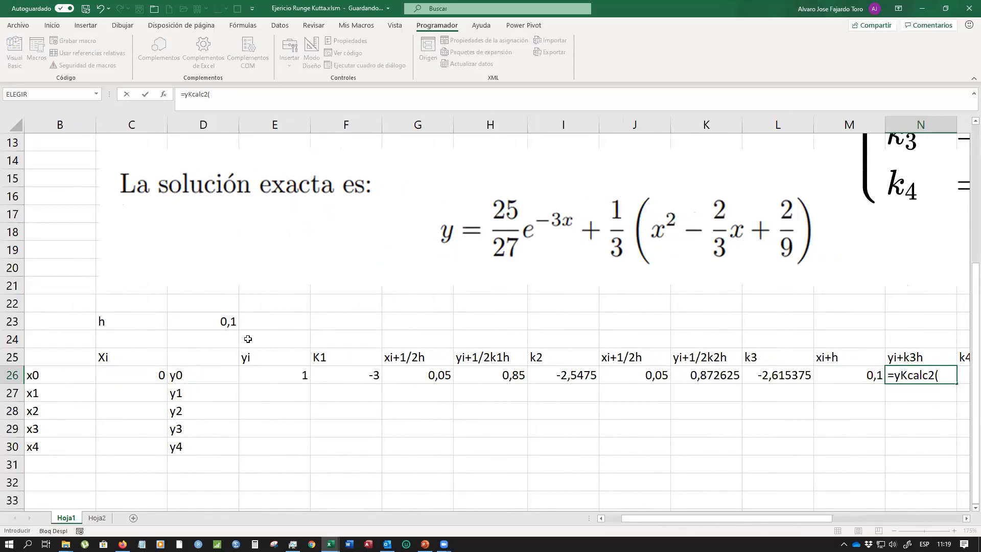
{"action": "left_click", "coordinate": [286, 375]}
{"action": "type", "text": ";"}
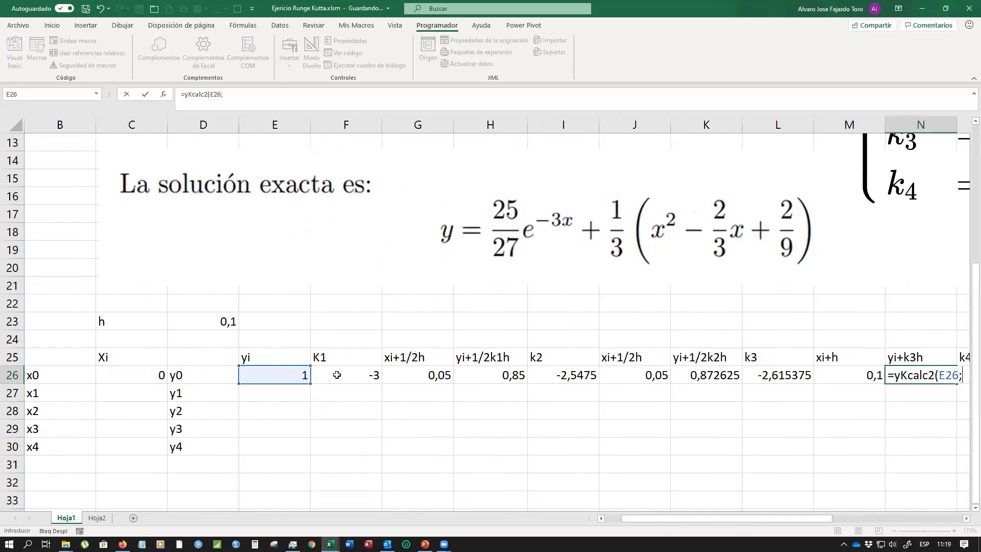
{"action": "left_click", "coordinate": [223, 321]}
{"action": "type", "text": ";"}
{"action": "left_click", "coordinate": [776, 375]}
{"action": "key", "text": "Return"}
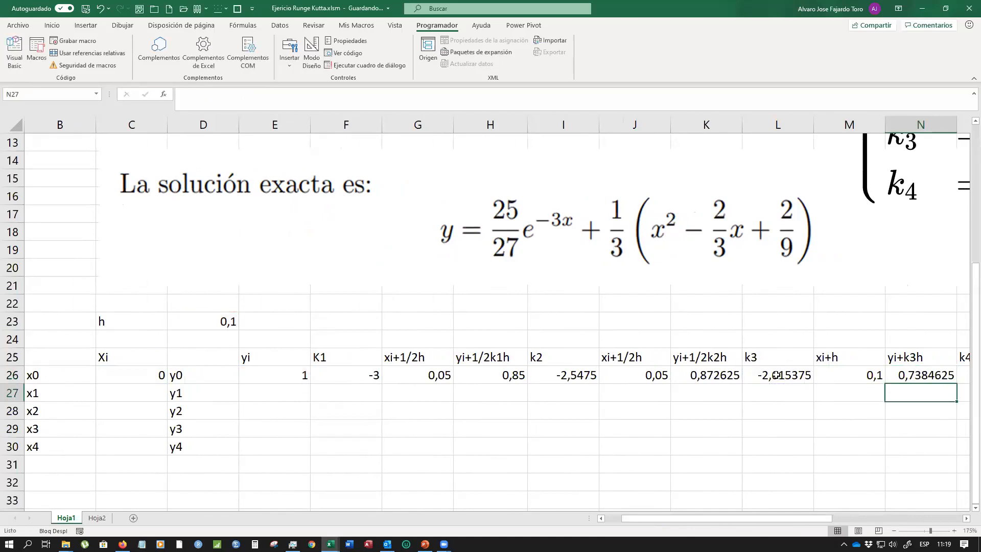
Enter the formula =Principal(M26;N26) in O26 for the k4 coefficient
{"action": "left_click_drag", "start_coordinate": [761, 519], "coordinate": [861, 509]}
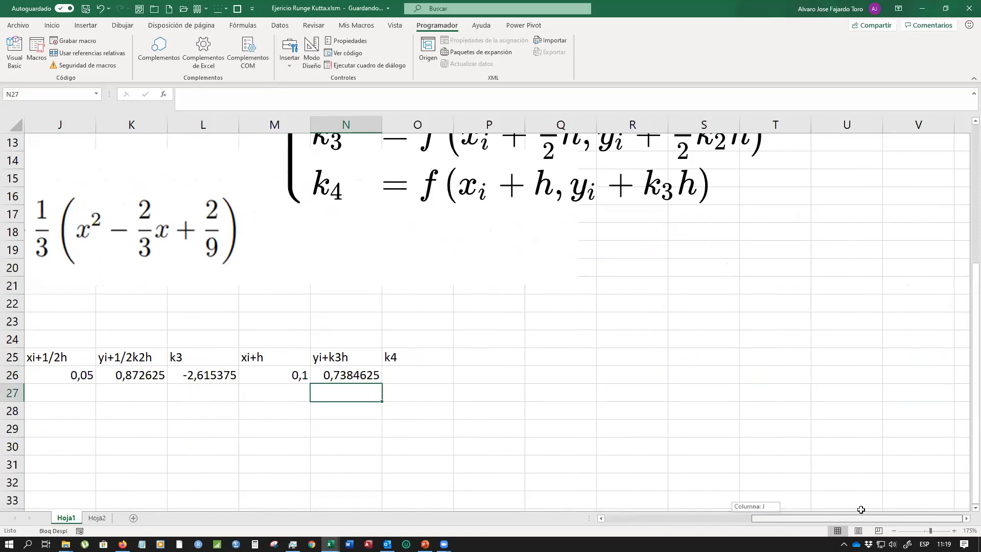
{"action": "left_click", "coordinate": [421, 374]}
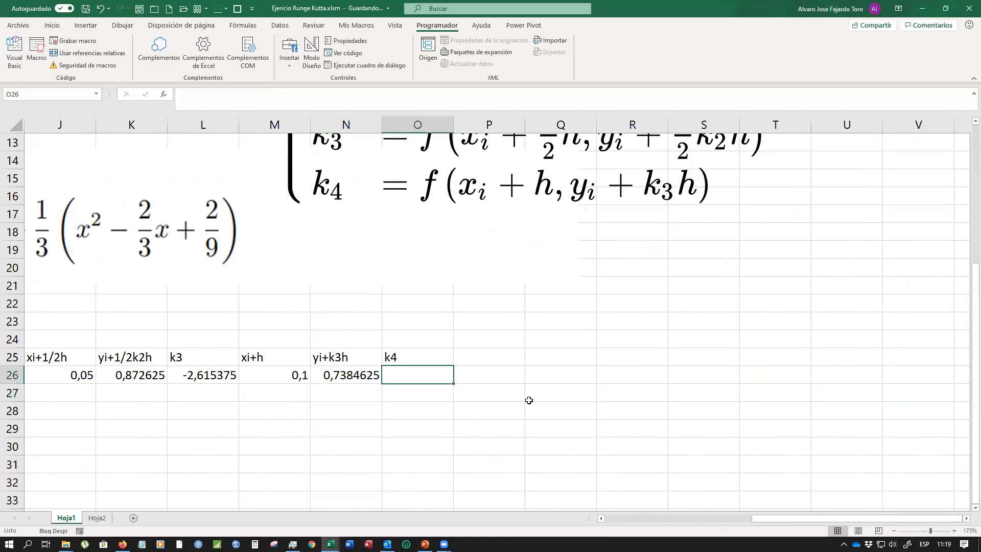
{"action": "type", "text": "=pri"}
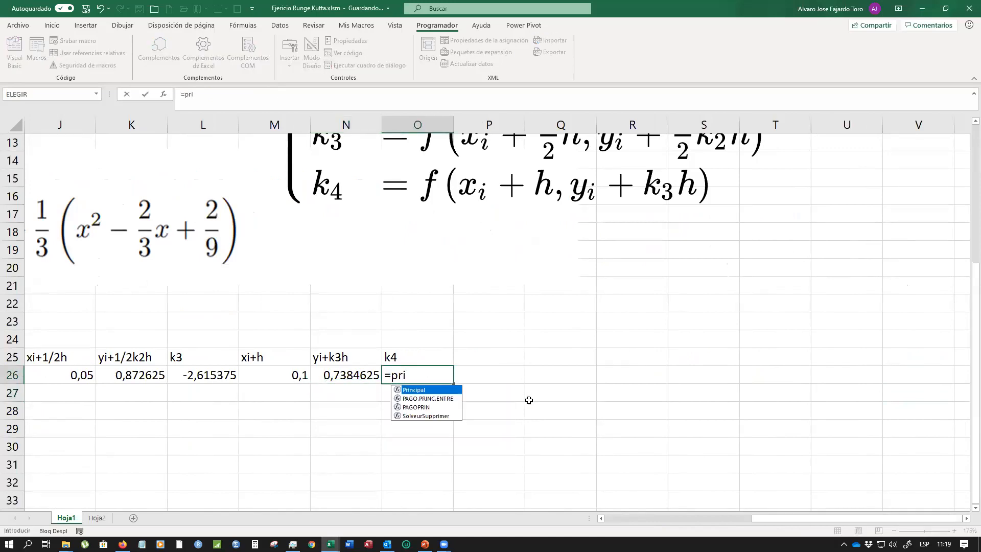
{"action": "key", "text": "Tab"}
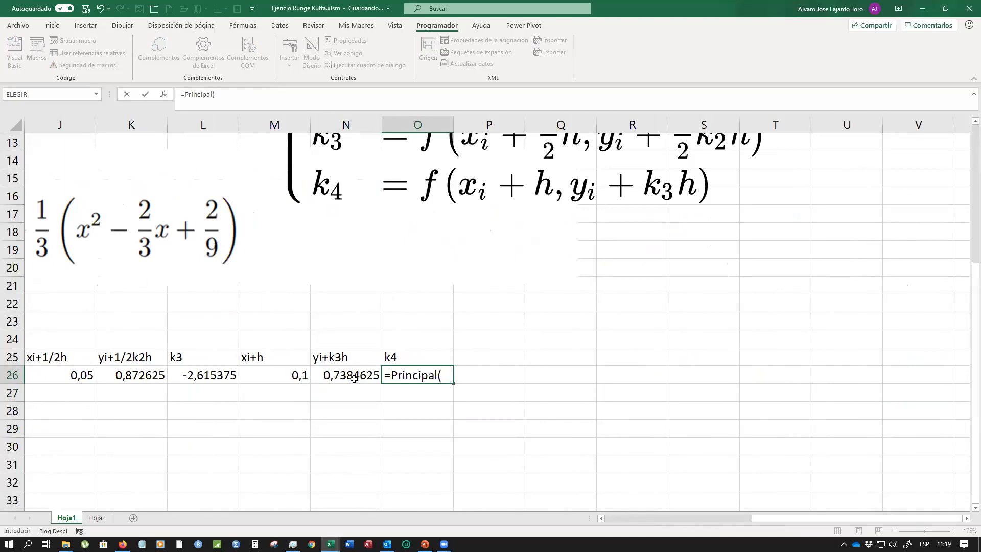
{"action": "left_click", "coordinate": [263, 378]}
{"action": "type", "text": ";"}
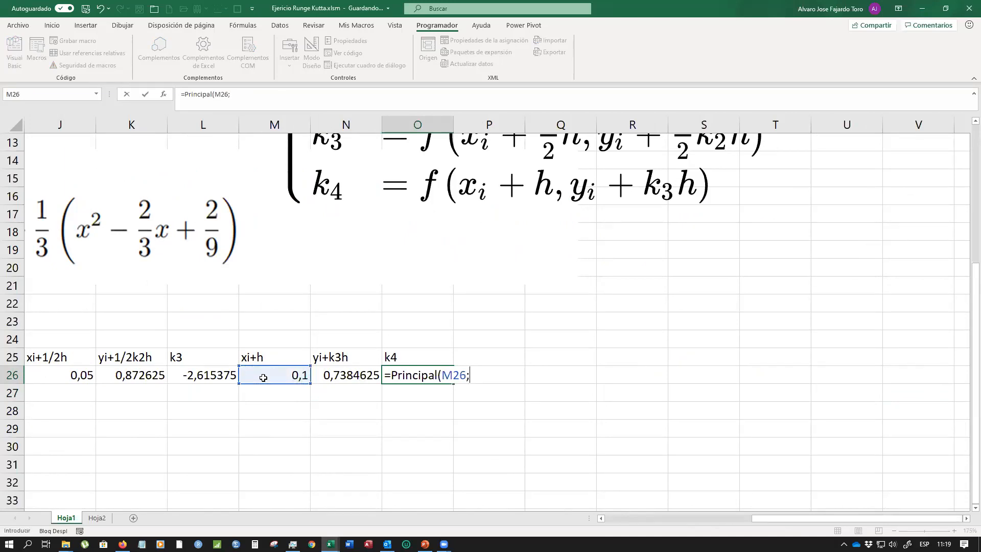
{"action": "left_click", "coordinate": [363, 370]}
{"action": "key", "text": "Return"}
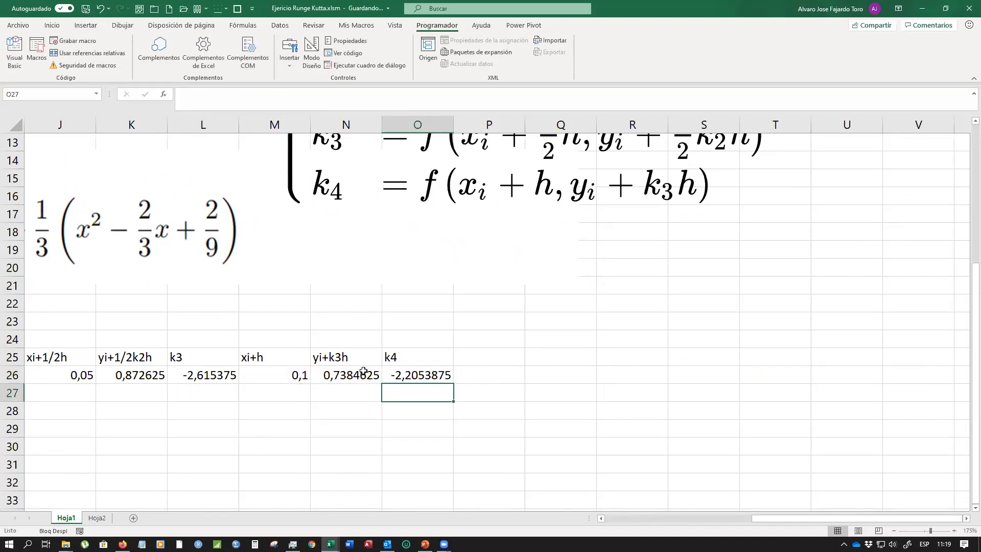
Switch to the PowerPoint presentation and copy the yi+1 equation from the Runge Kutta equations slide
{"action": "scroll", "coordinate": [685, 387], "scroll_direction": "up", "scroll_amount": 4}
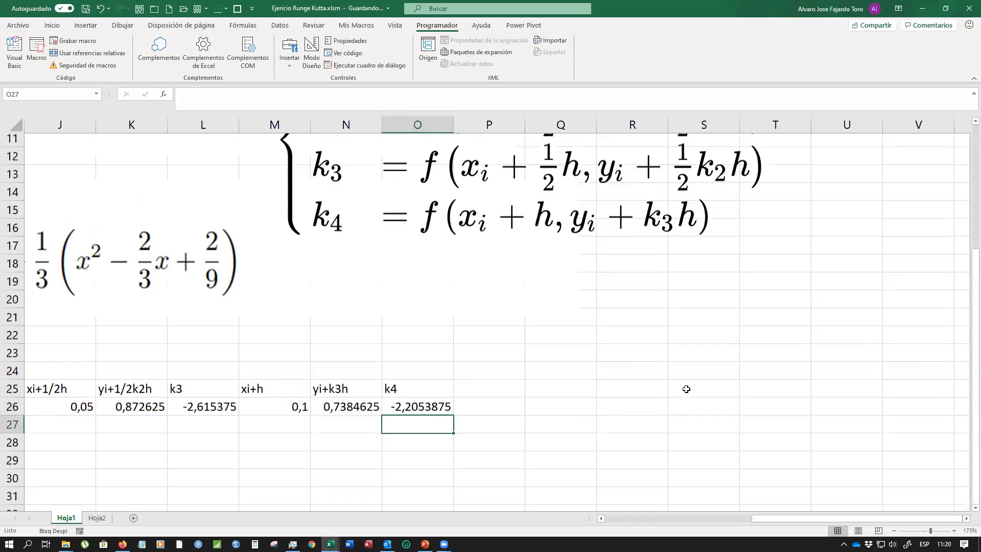
{"action": "scroll", "coordinate": [685, 387], "scroll_direction": "down", "scroll_amount": 2}
{"action": "scroll", "coordinate": [685, 390], "scroll_direction": "up", "scroll_amount": 2}
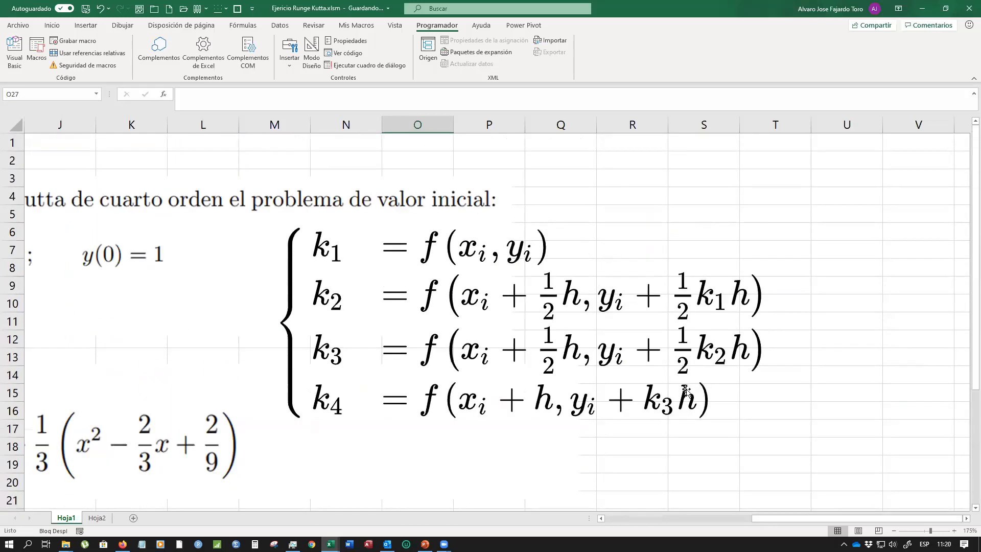
{"action": "left_click", "coordinate": [424, 544]}
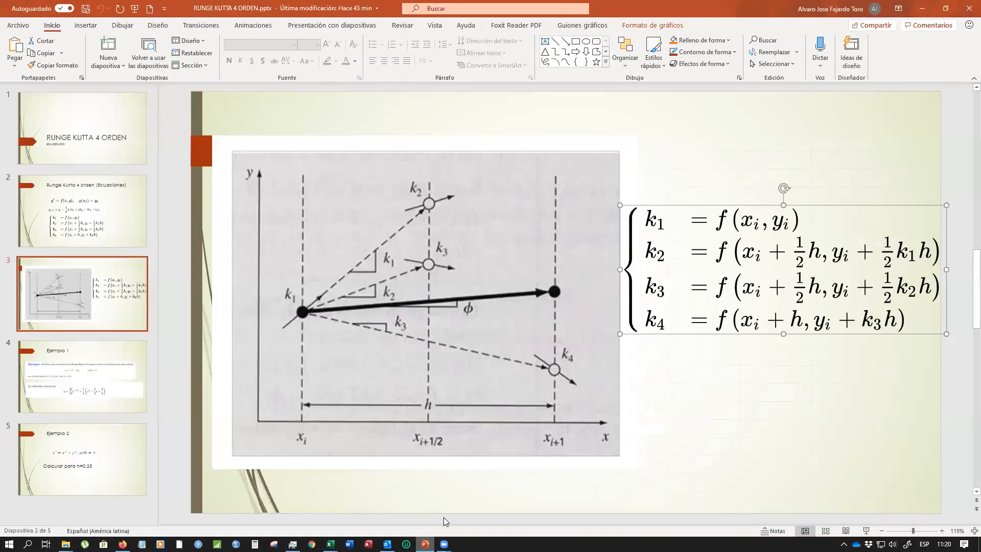
{"action": "left_click", "coordinate": [118, 220]}
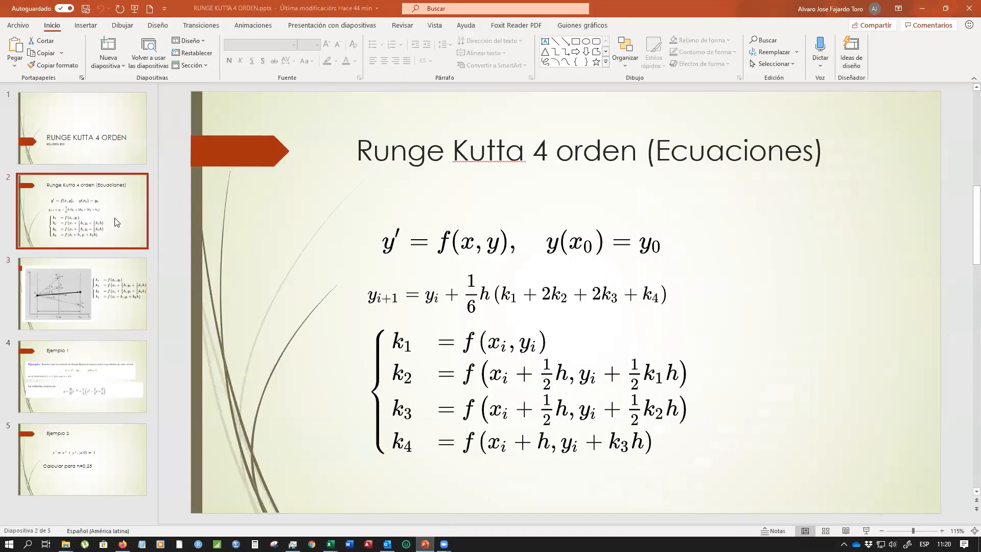
{"action": "left_click", "coordinate": [407, 295]}
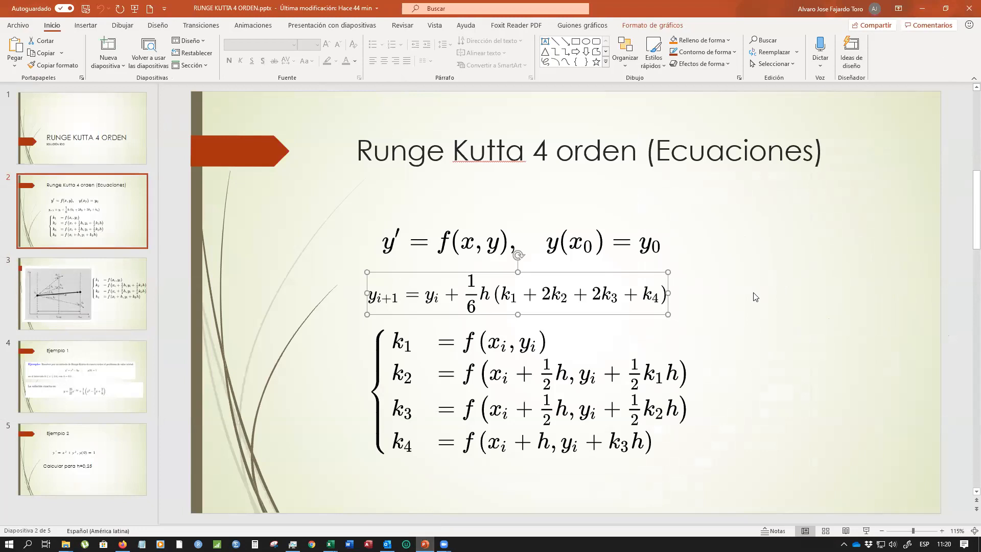
{"action": "mouse_move", "coordinate": [425, 544]}
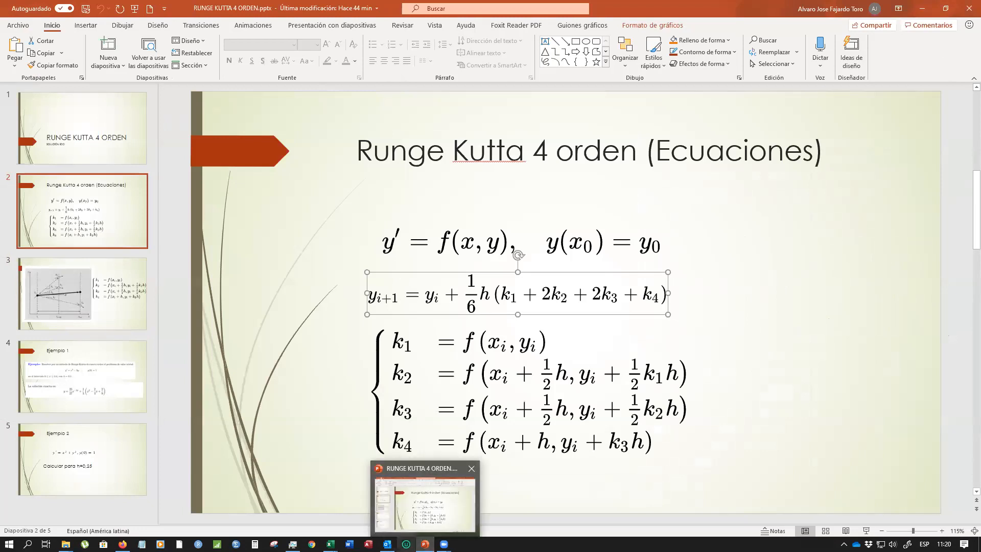
{"action": "mouse_move", "coordinate": [330, 543]}
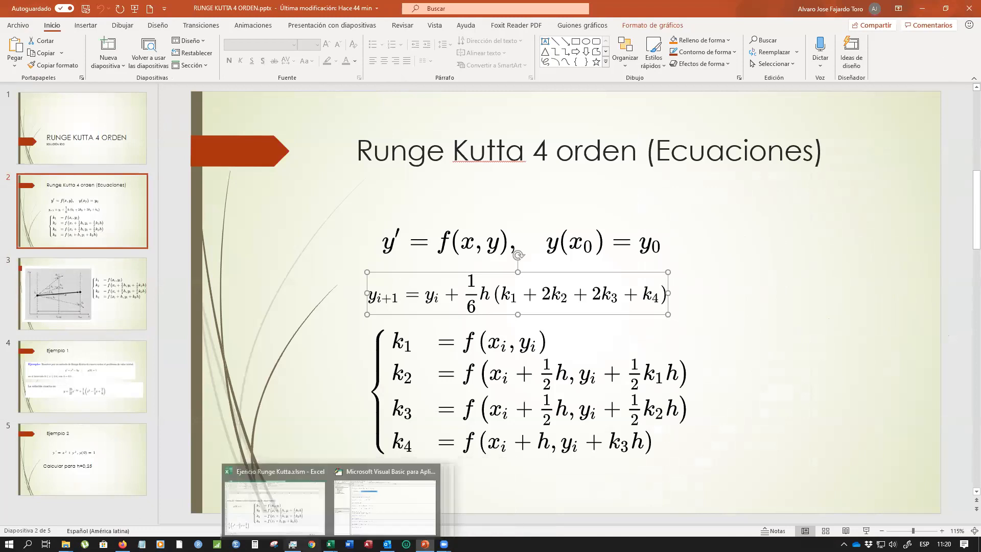
Return to the Excel workbook, paste the yi+1 equation and place it below the k4 equation
{"action": "left_click", "coordinate": [271, 498]}
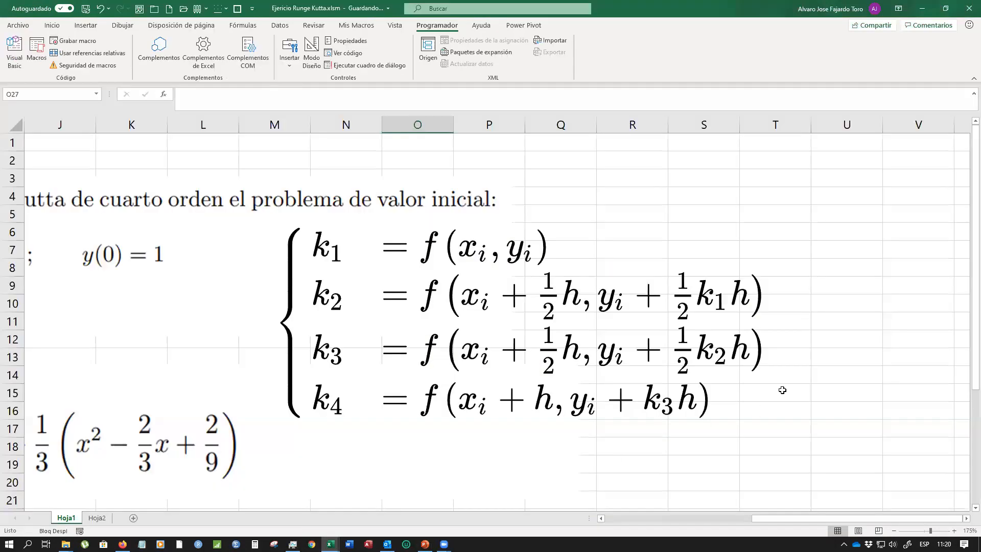
{"action": "scroll", "coordinate": [810, 366], "scroll_direction": "down", "scroll_amount": 2}
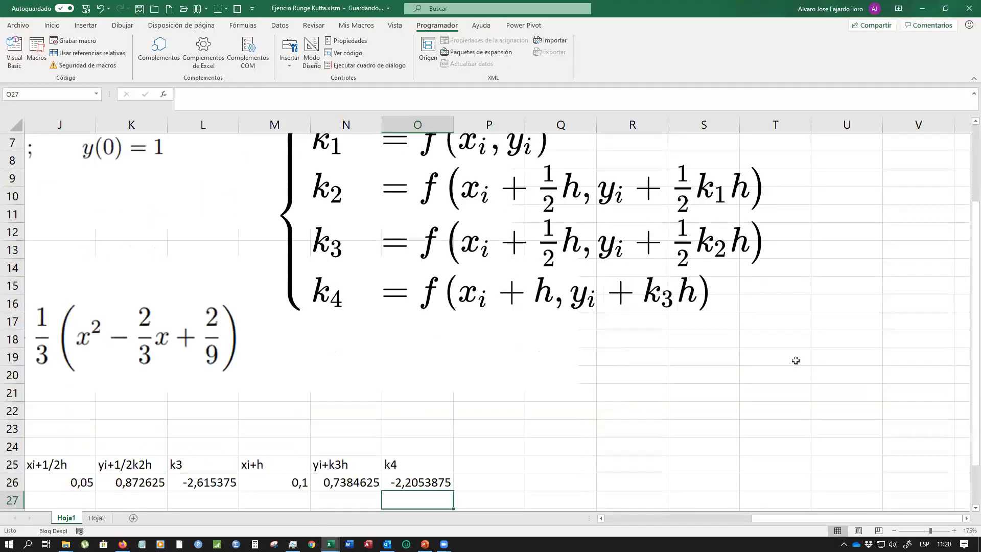
{"action": "left_click", "coordinate": [709, 406]}
{"action": "key", "text": "ctrl+v"}
{"action": "left_click_drag", "start_coordinate": [740, 406], "coordinate": [372, 340]}
{"action": "left_click", "coordinate": [475, 423]}
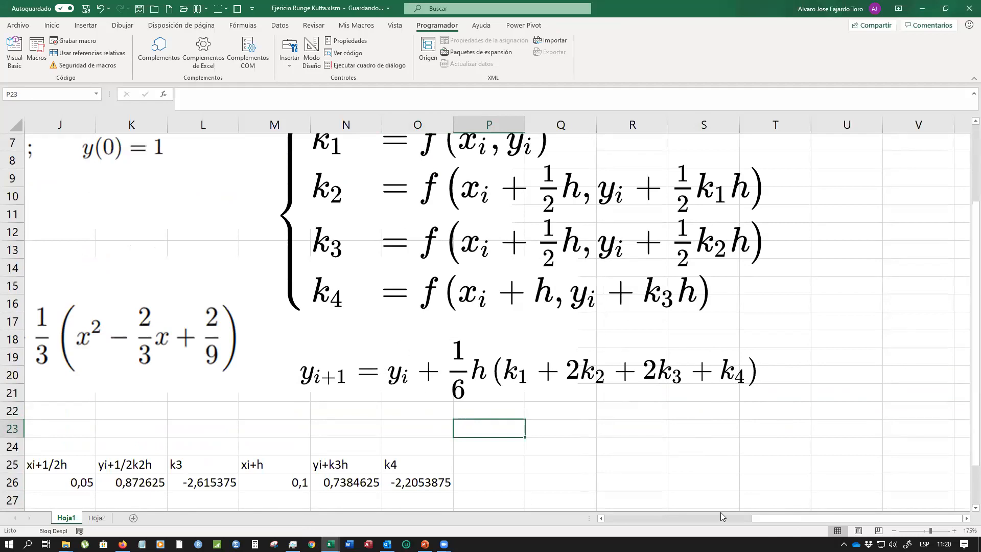
{"action": "left_click_drag", "start_coordinate": [789, 517], "coordinate": [741, 517]}
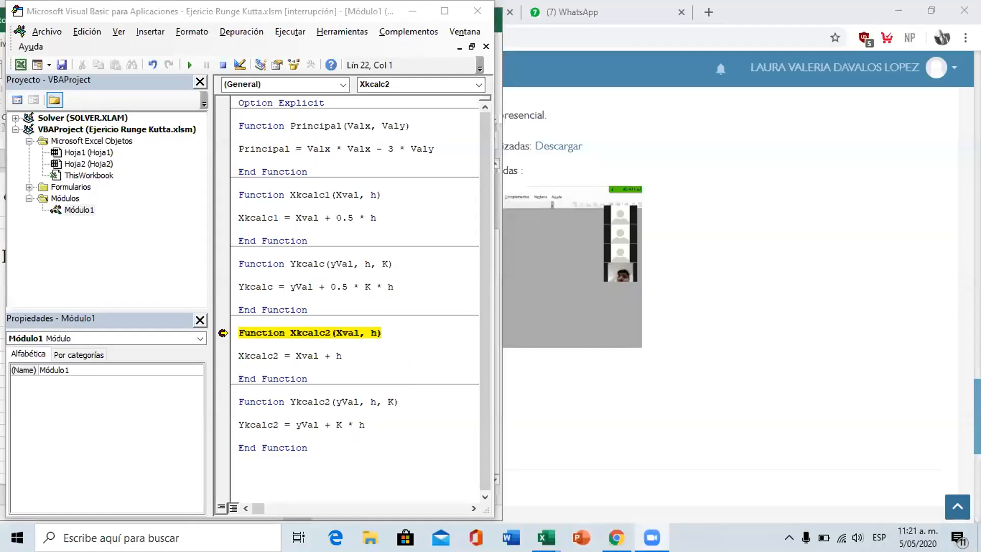
Check the worksheet, return to the VBA editor and clear the breakpoint on the Xkcalc2 function
{"action": "mouse_move", "coordinate": [546, 537]}
{"action": "left_click", "coordinate": [534, 503]}
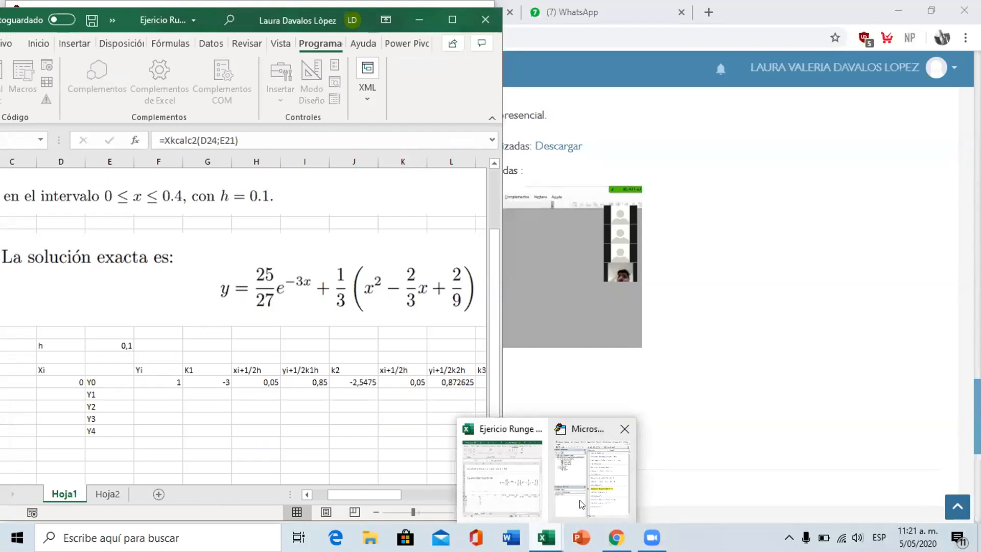
{"action": "left_click", "coordinate": [581, 505]}
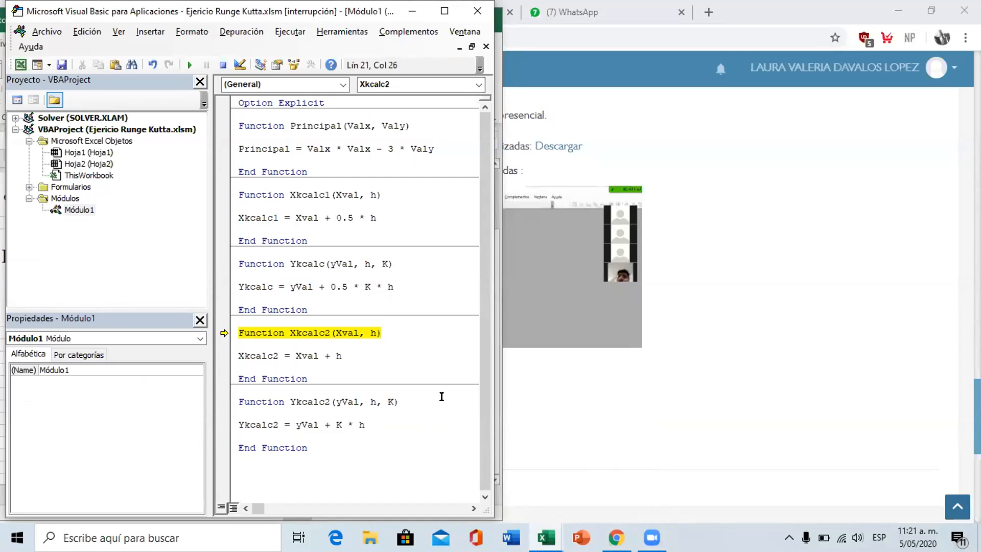
{"action": "key", "text": "Return"}
{"action": "key", "text": "BackSpace"}
Check the workbook again and stop the interrupted code execution in the VBA editor
{"action": "left_click", "coordinate": [546, 537]}
{"action": "left_click", "coordinate": [474, 431]}
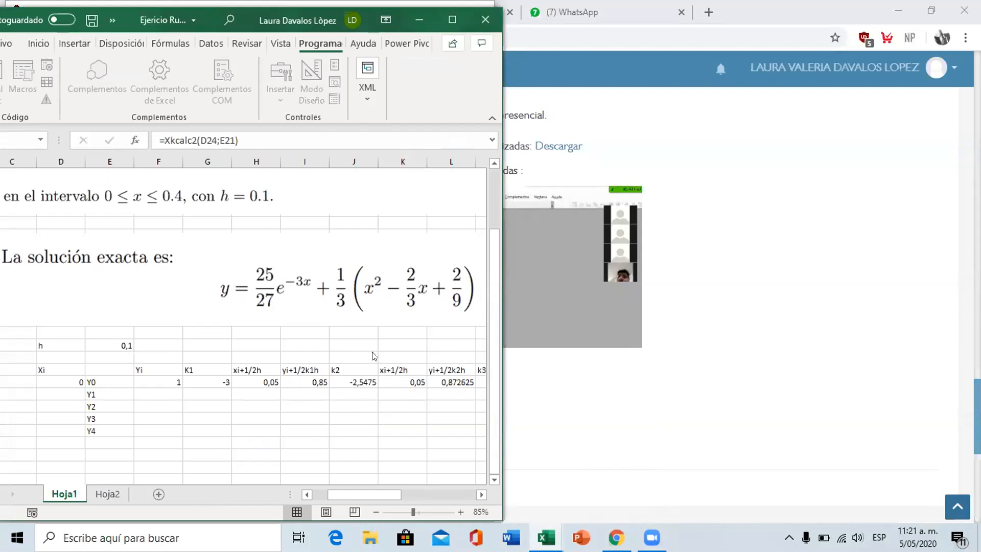
{"action": "mouse_move", "coordinate": [557, 534]}
{"action": "left_click", "coordinate": [581, 491]}
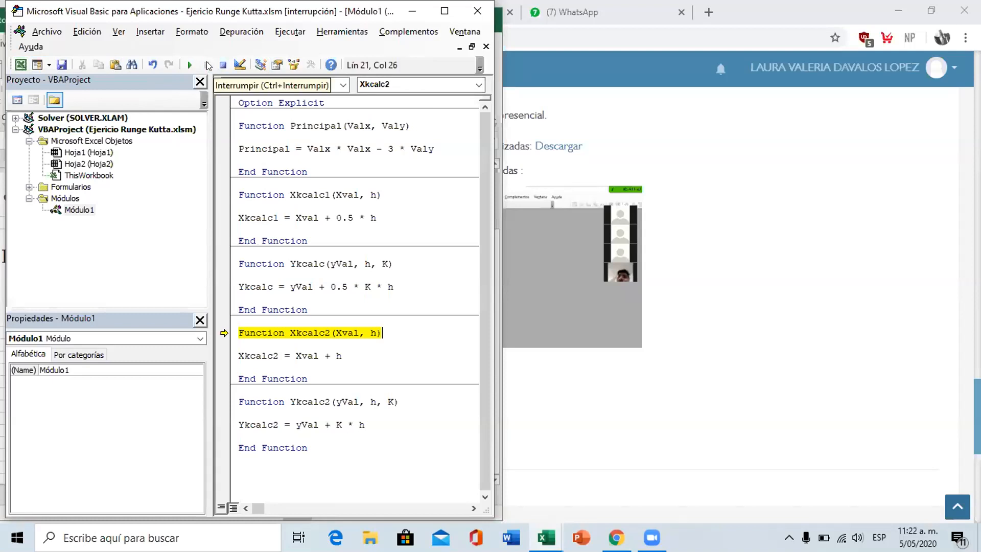
{"action": "left_click", "coordinate": [223, 65]}
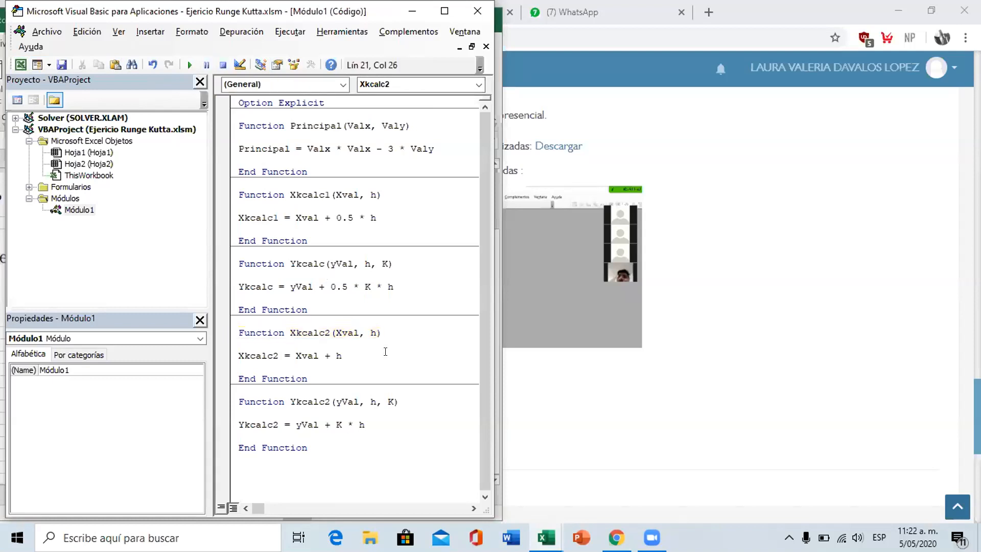
Switch to the Excel workbook and re-enter the formula =Xkcalc2(D24;E21) in the xi+h column to recalculate it
{"action": "mouse_move", "coordinate": [546, 537]}
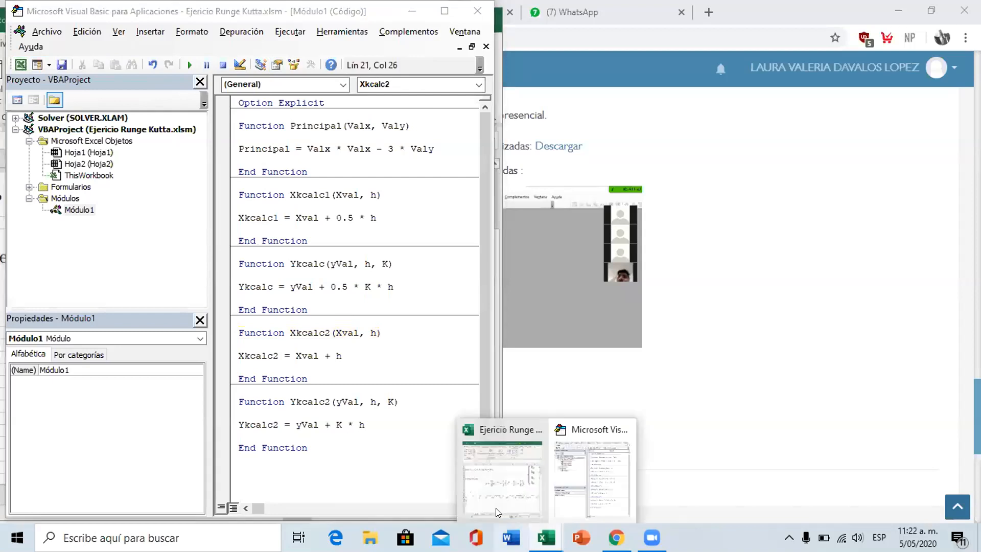
{"action": "left_click", "coordinate": [472, 481]}
{"action": "left_click_drag", "start_coordinate": [396, 494], "coordinate": [417, 493]}
{"action": "double_click", "coordinate": [307, 384]}
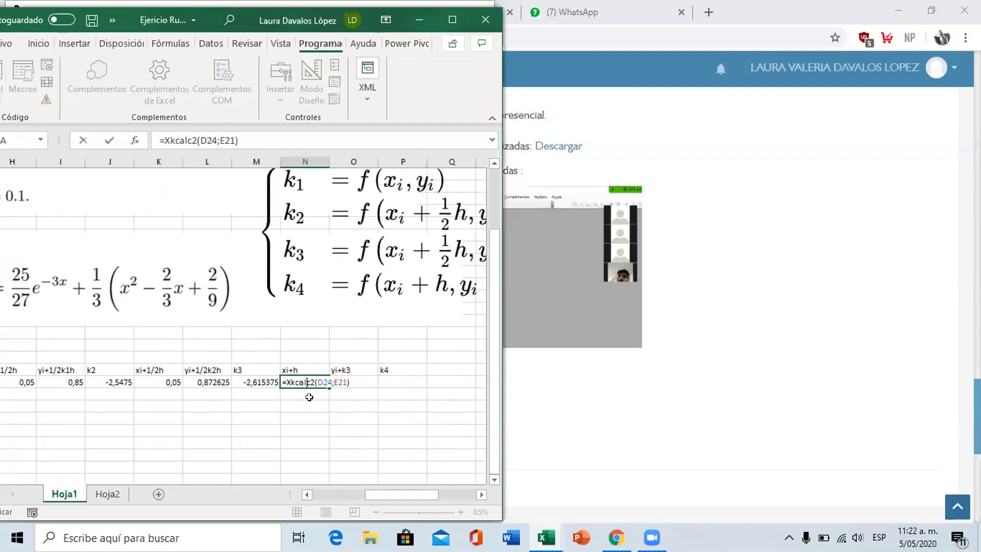
{"action": "key", "text": "Return"}
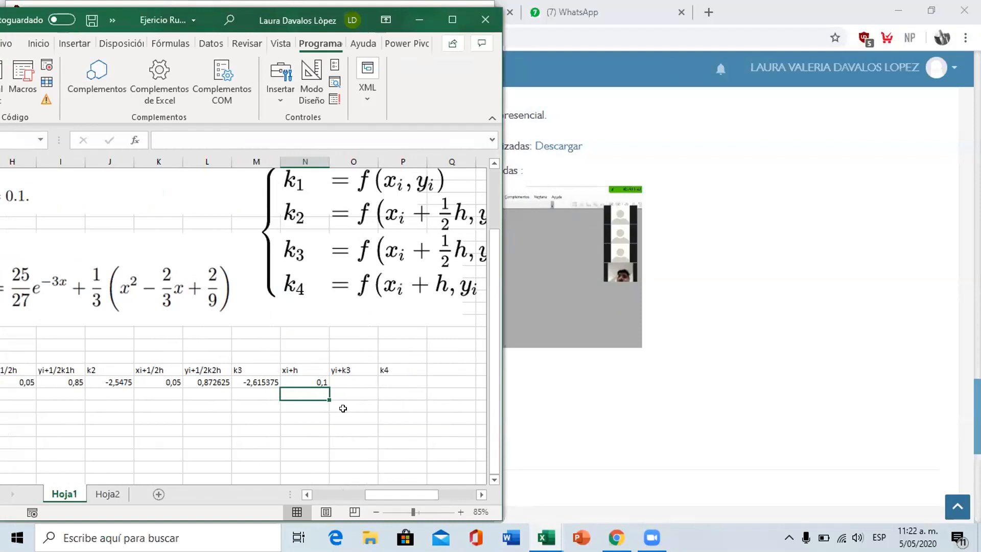
{"action": "left_click", "coordinate": [652, 538]}
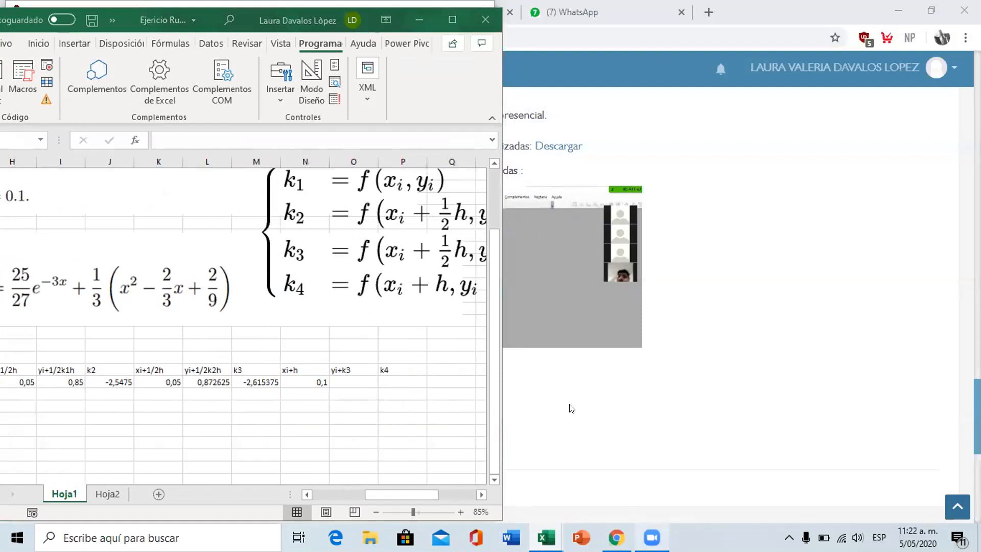
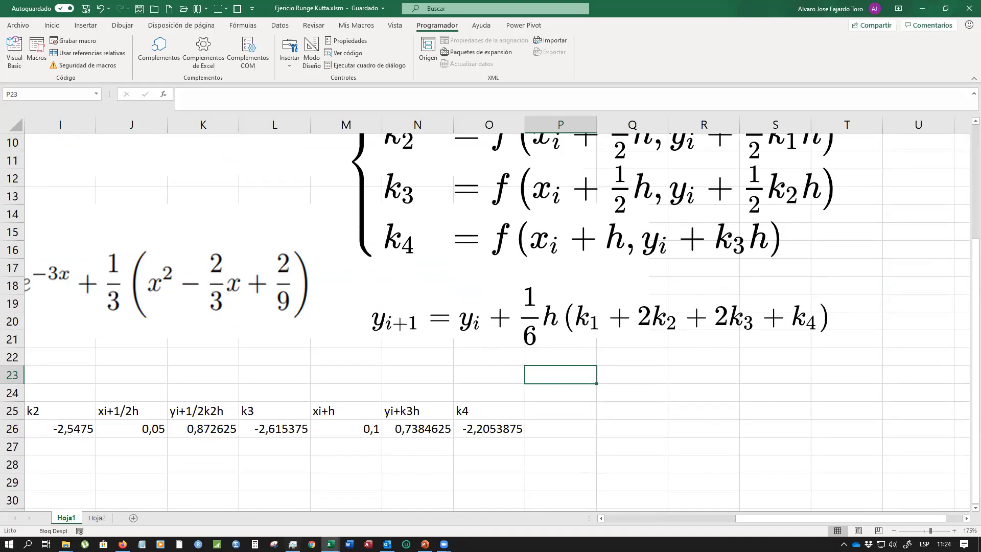
Switch to the VBA editor and add blank lines below the yKcalc2 function for a new function
{"action": "left_click", "coordinate": [329, 543]}
{"action": "left_click", "coordinate": [368, 522]}
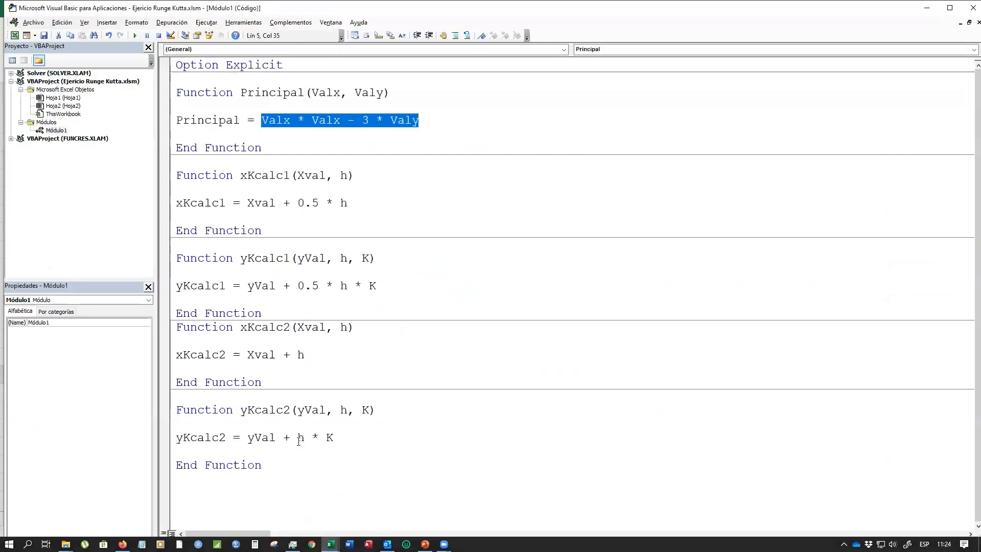
{"action": "left_click", "coordinate": [211, 483]}
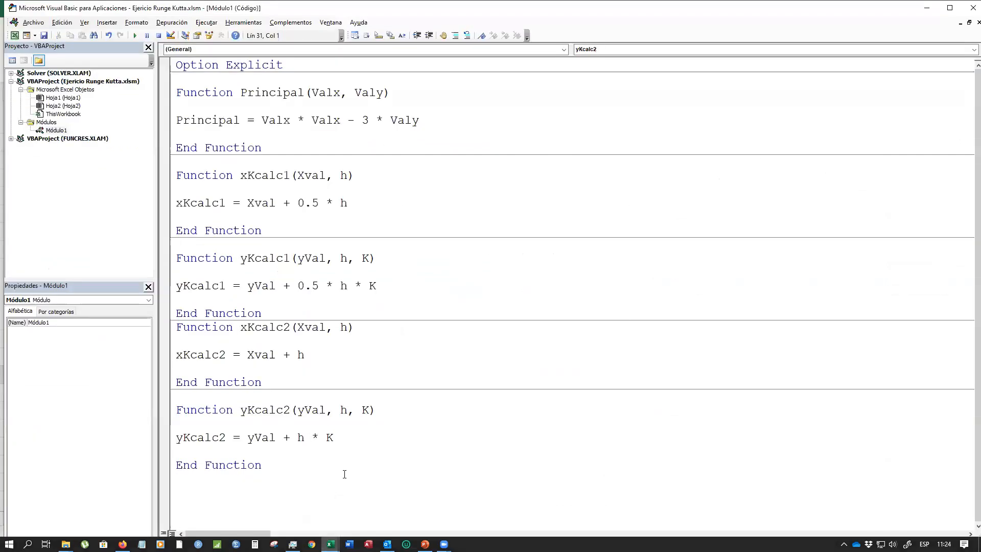
{"action": "key", "text": "Return"}
{"action": "key", "text": "Return"}
{"action": "key", "text": "Return"}
{"action": "key", "text": "Return"}
{"action": "key", "text": "Return"}
{"action": "key", "text": "Return"}
{"action": "key", "text": "Return"}
{"action": "key", "text": "Return"}
{"action": "key", "text": "Return"}
{"action": "key", "text": "Return"}
{"action": "key", "text": "Return"}
{"action": "key", "text": "Return"}
{"action": "key", "text": "Return"}
{"action": "key", "text": "Return"}
{"action": "key", "text": "Return"}
{"action": "key", "text": "Return"}
{"action": "key", "text": "Return"}
{"action": "key", "text": "Return"}
{"action": "key", "text": "Return"}
{"action": "key", "text": "Return"}
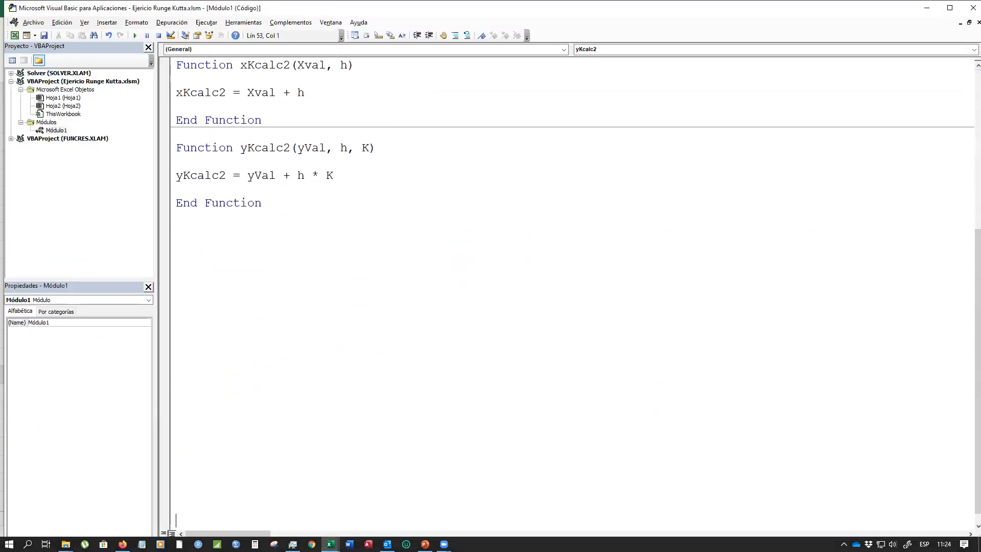
{"action": "double_click", "coordinate": [209, 227]}
{"action": "left_click", "coordinate": [208, 242]}
{"action": "scroll", "coordinate": [338, 309], "scroll_direction": "up", "scroll_amount": 3}
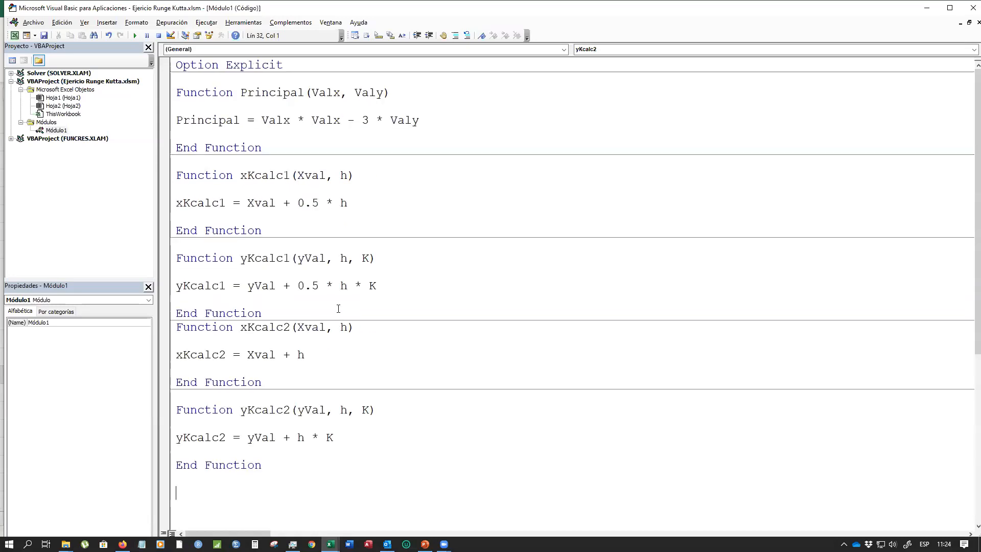
{"action": "scroll", "coordinate": [342, 308], "scroll_direction": "down", "scroll_amount": 6}
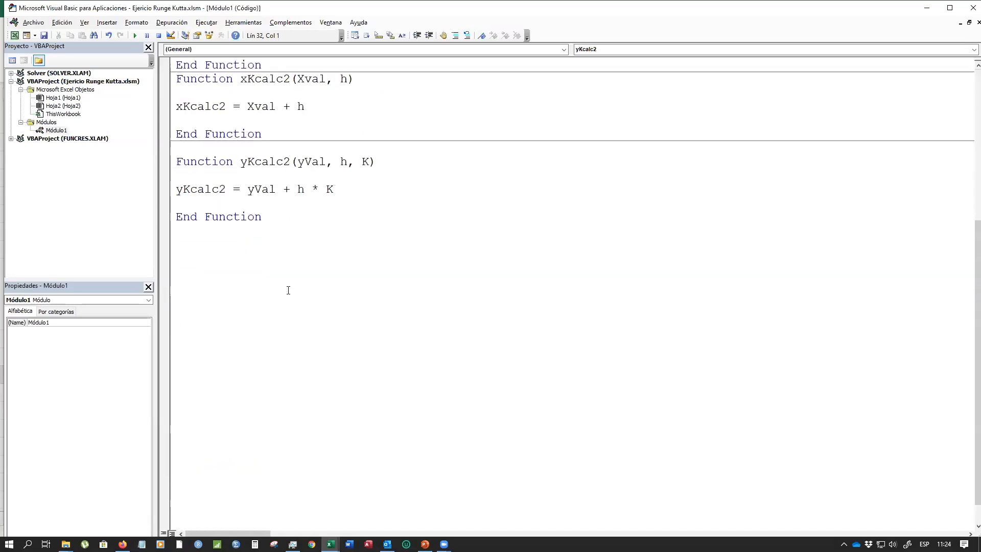
Declare the function SiguienteY(Yi, h, k1, k2, k3, k4) below yKcalc2, with blank lines for its body
{"action": "type", "text": "function Sigi"}
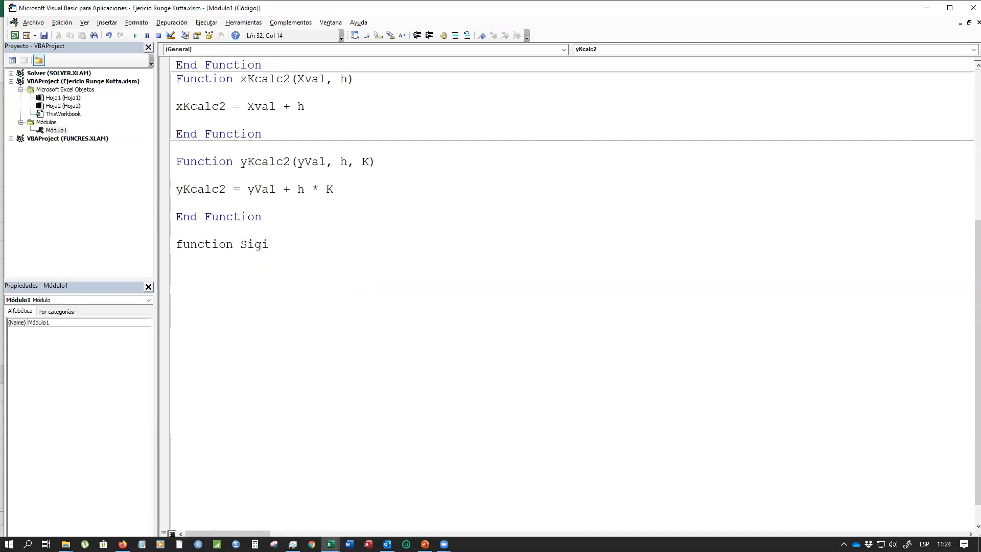
{"action": "key", "text": "BackSpace"}
{"action": "type", "text": "uienteY(Yi"}
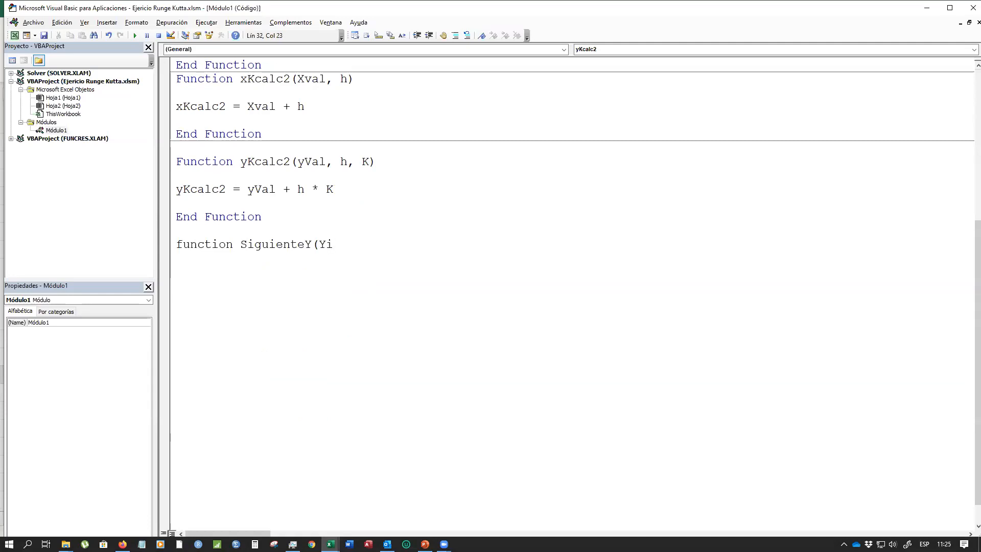
{"action": "type", "text": ",h,k1,k2k3"}
{"action": "key", "text": "BackSpace"}
{"action": "key", "text": "BackSpace"}
{"action": "type", "text": ".k3"}
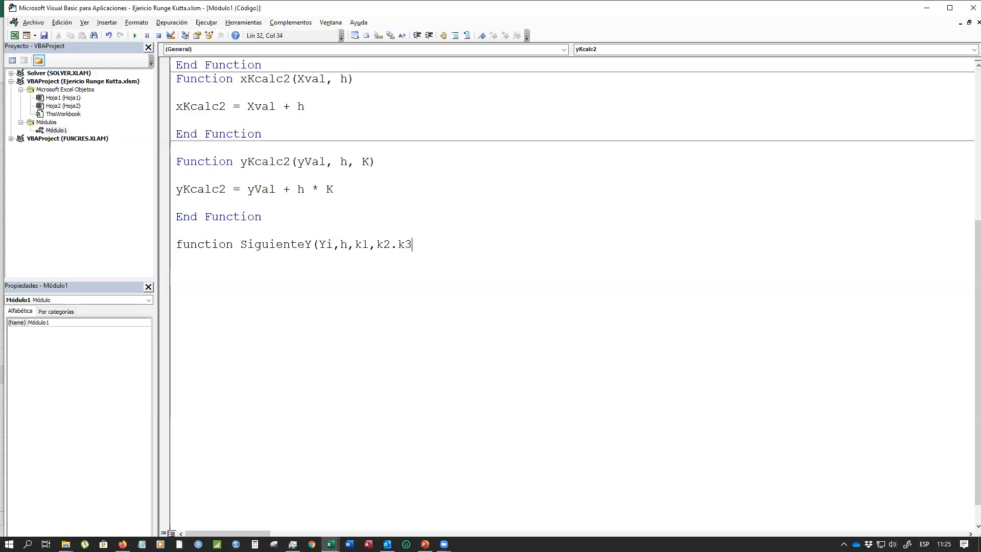
{"action": "key", "text": "BackSpace"}
{"action": "key", "text": "BackSpace"}
{"action": "key", "text": "BackSpace"}
{"action": "type", "text": ",k3,k4"}
{"action": "key", "text": "Return"}
{"action": "key", "text": "Return"}
{"action": "key", "text": "Return"}
{"action": "key", "text": "Return"}
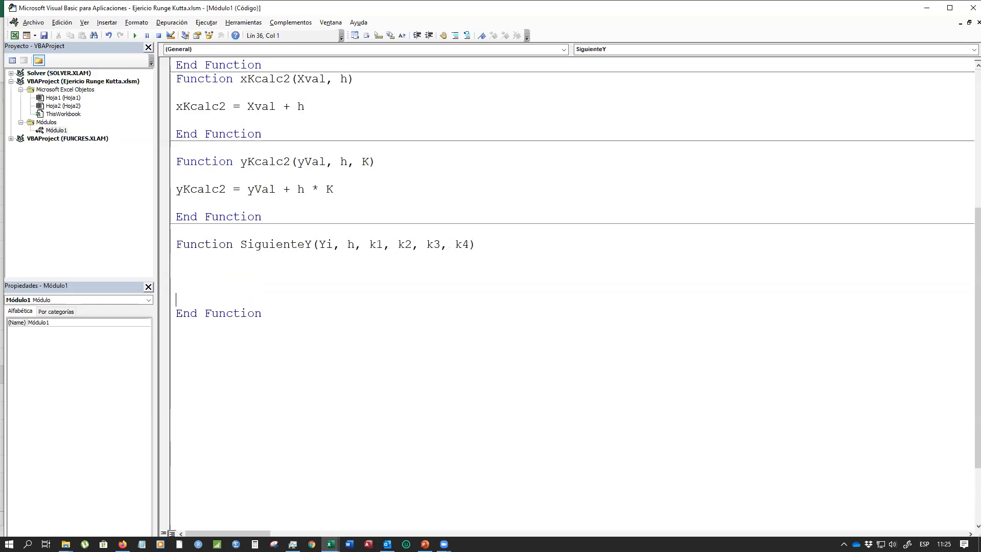
Write the function body SiguienteY = Yi + (1 / 6) * (k1 + 2 * k2 + 2 * k3 + k4)
{"action": "left_click", "coordinate": [203, 278]}
{"action": "type", "text": "siguientey=yi+"}
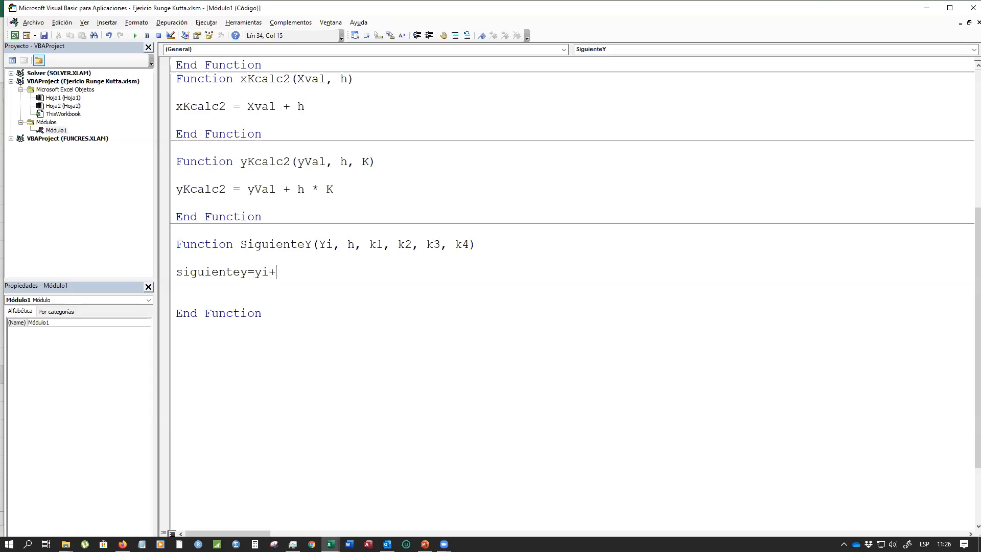
{"action": "type", "text": "(1/6)*(k1+2*k2+"}
{"action": "key", "text": "Return"}
{"action": "type", "text": "2*k3+k4)"}
{"action": "left_click", "coordinate": [197, 298]}
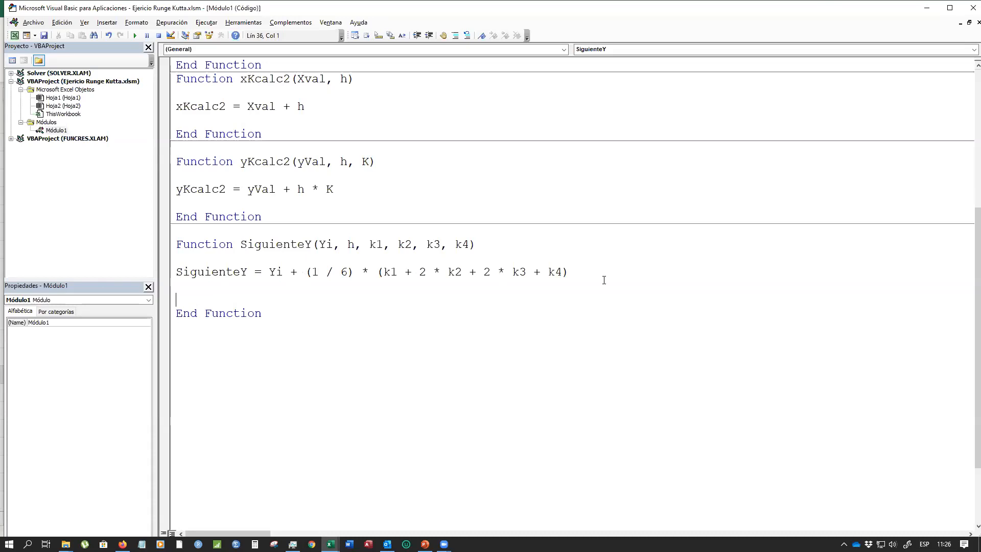
Check the yi+1 equation in the Excel workbook against the SiguienteY code and return to the VBA editor
{"action": "mouse_move", "coordinate": [330, 544]}
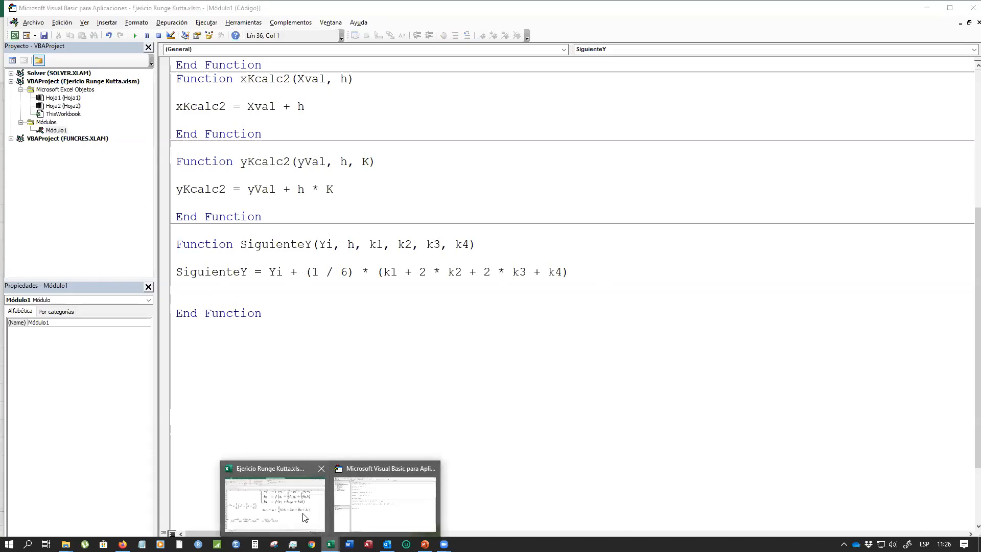
{"action": "left_click", "coordinate": [312, 509]}
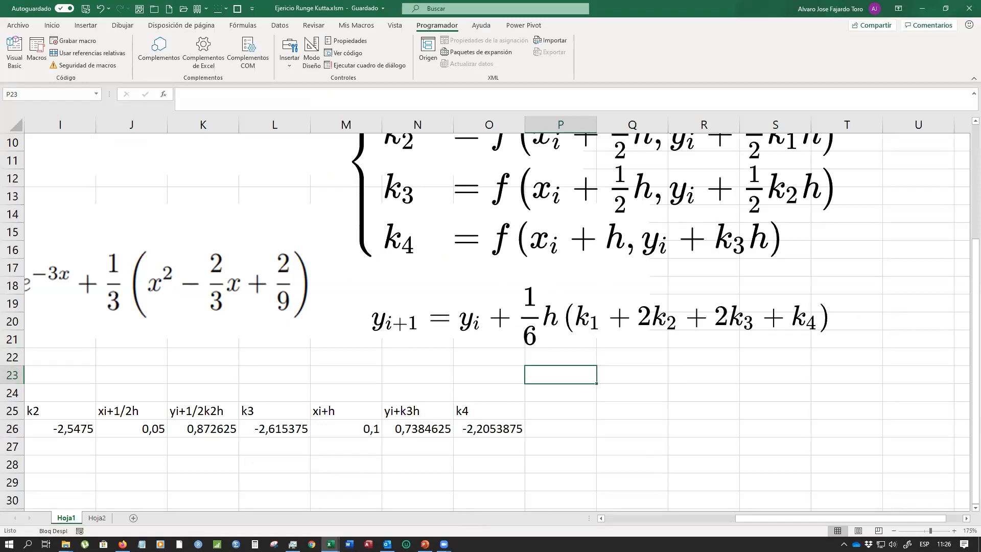
{"action": "mouse_move", "coordinate": [329, 544]}
{"action": "left_click", "coordinate": [375, 515]}
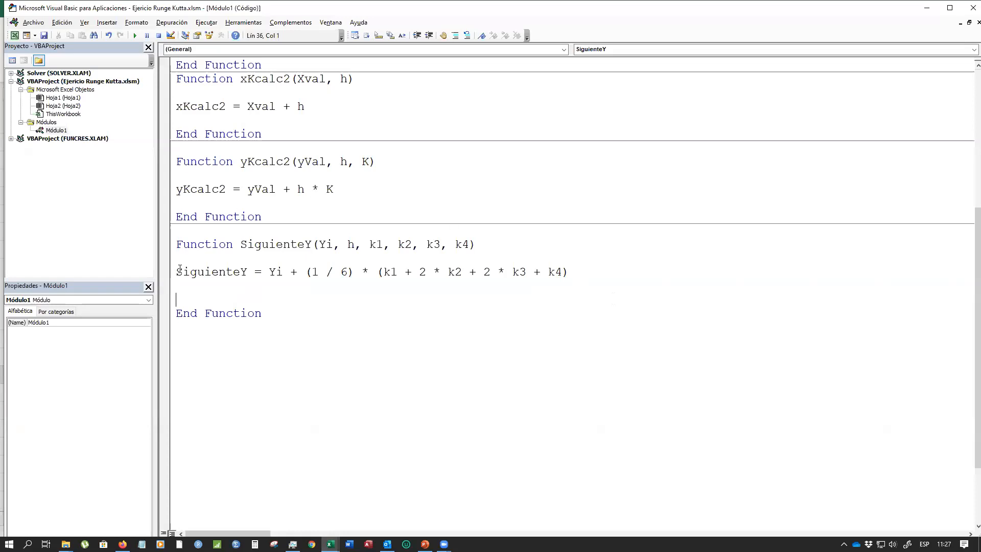
Review the SiguienteY expression, switch to the Excel workbook and inspect the K1 formula in F26 against the yi+1 equation
{"action": "left_click_drag", "start_coordinate": [178, 270], "coordinate": [562, 280]}
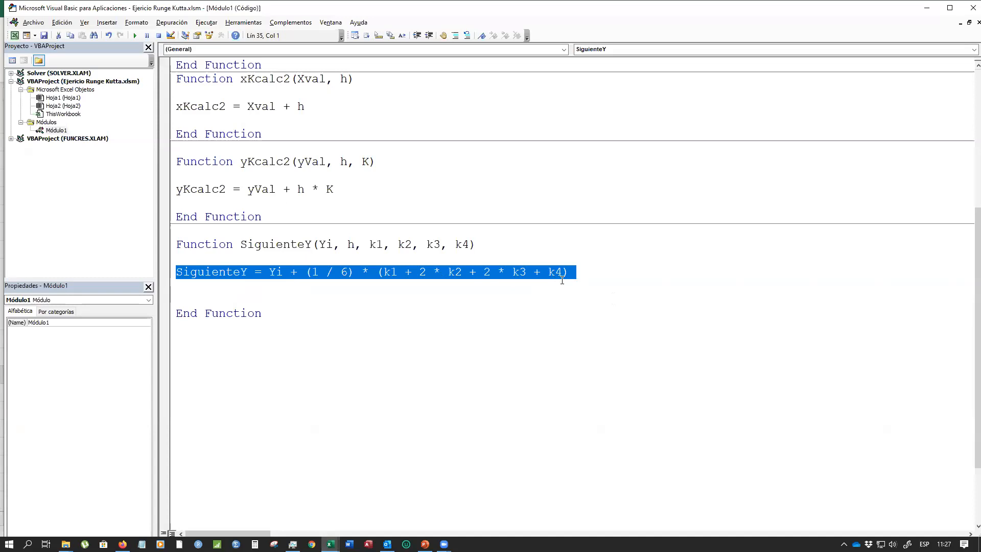
{"action": "left_click", "coordinate": [226, 287]}
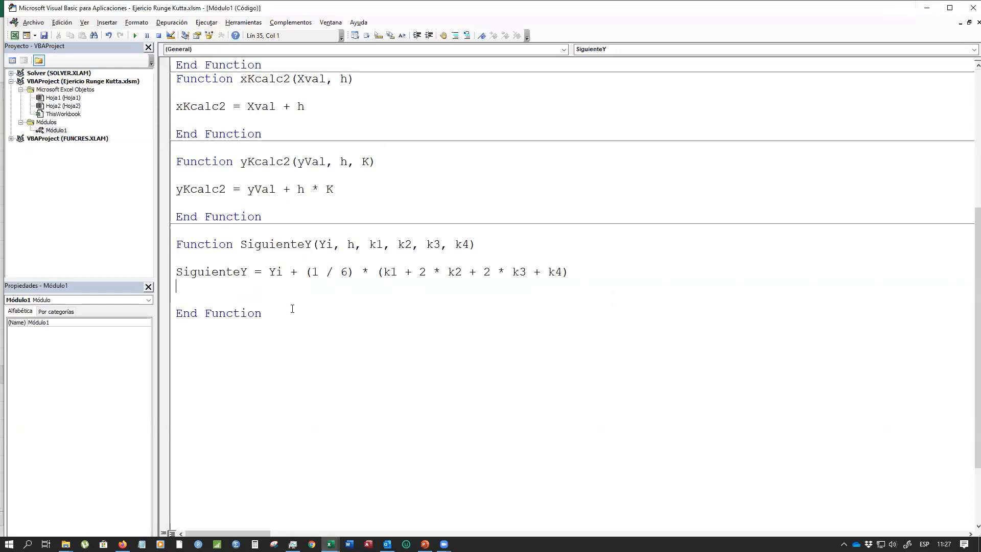
{"action": "left_click", "coordinate": [927, 9]}
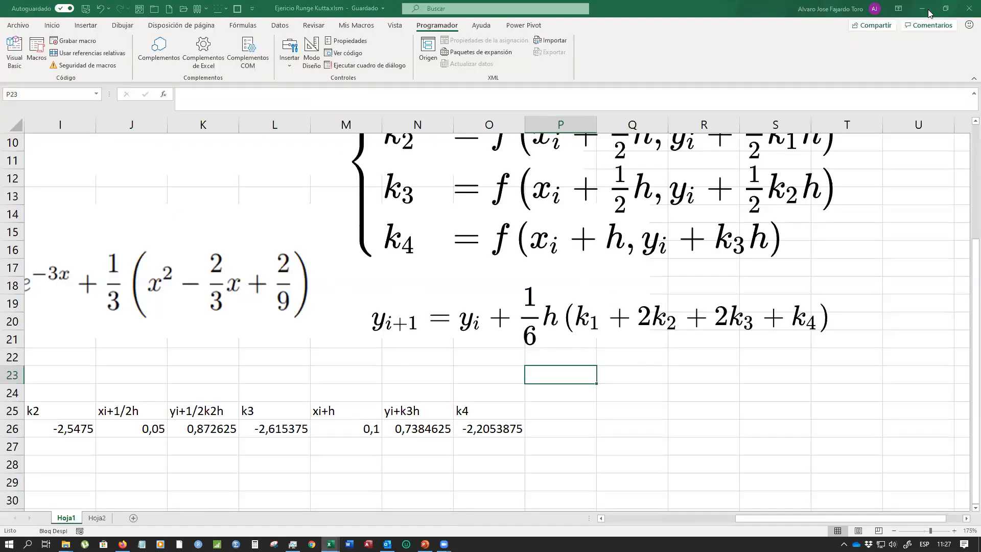
{"action": "left_click", "coordinate": [456, 429]}
{"action": "left_click_drag", "start_coordinate": [779, 518], "coordinate": [668, 516]}
{"action": "left_click", "coordinate": [420, 430]}
{"action": "left_click", "coordinate": [368, 426]}
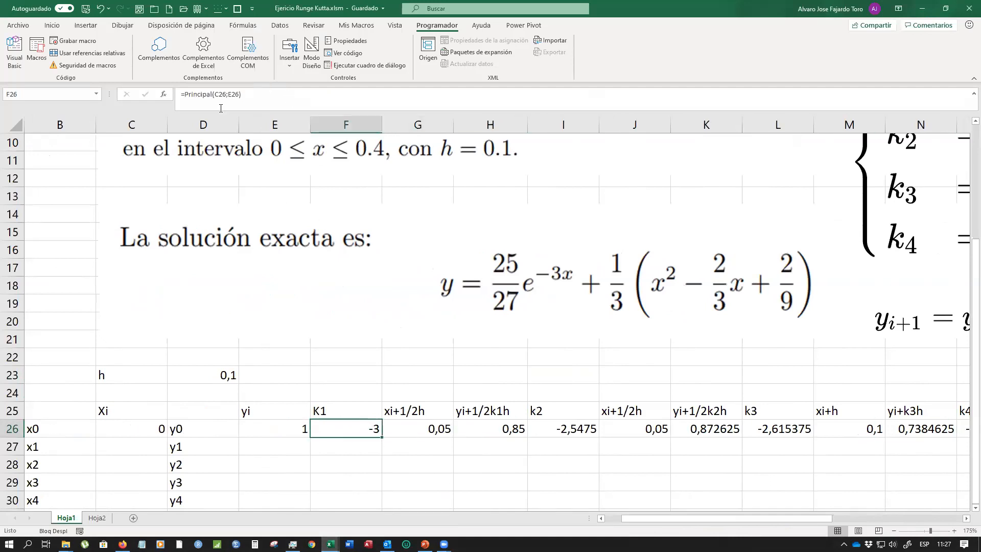
{"action": "double_click", "coordinate": [361, 429]}
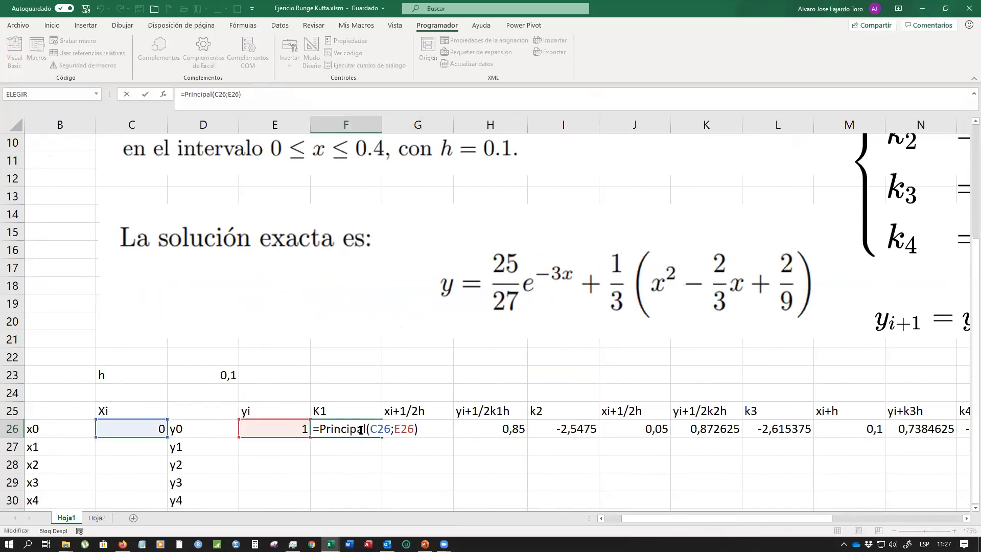
{"action": "key", "text": "Return"}
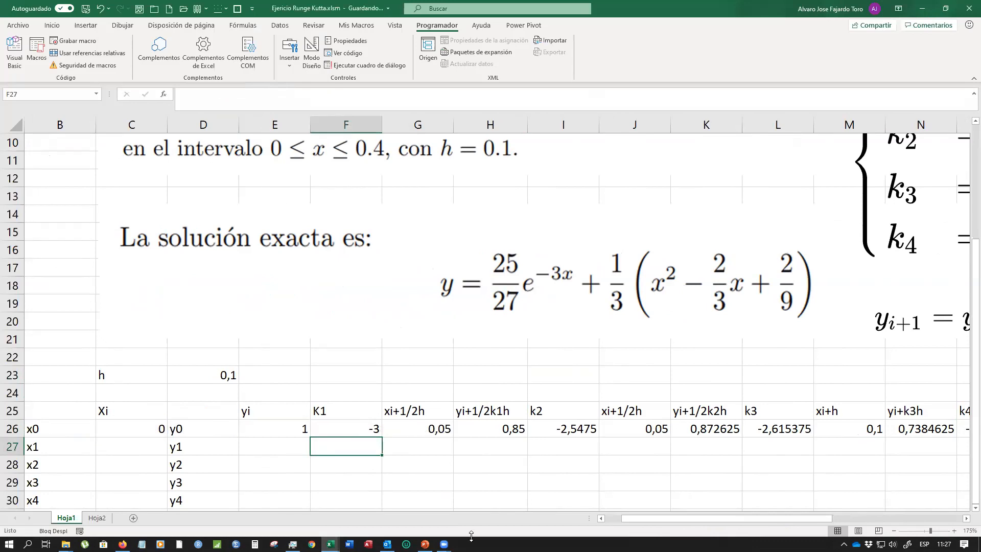
Return to the VBA editor and insert the factor h after (1 / 6) in the SiguienteY expression
{"action": "mouse_move", "coordinate": [330, 544]}
{"action": "left_click", "coordinate": [357, 514]}
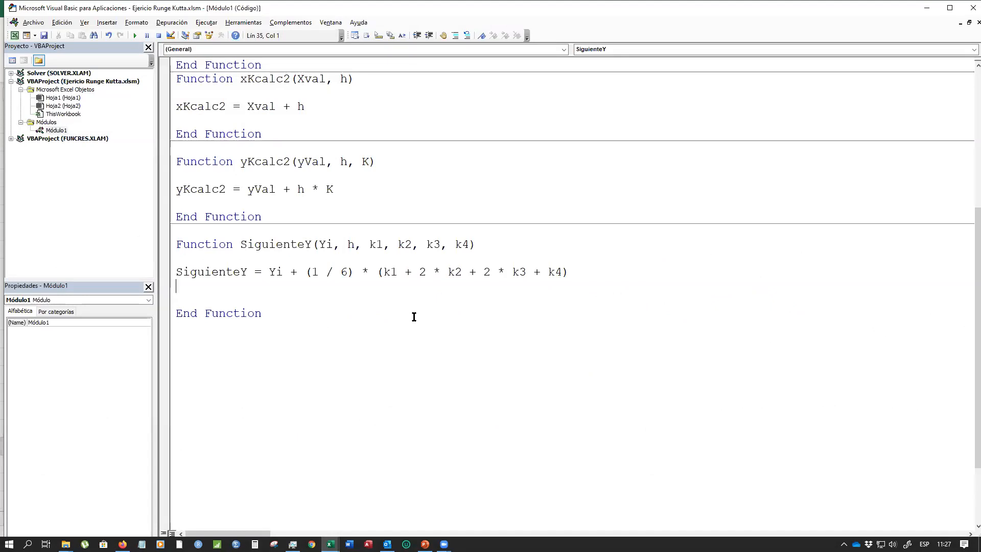
{"action": "left_click", "coordinate": [371, 277]}
{"action": "type", "text": "h"}
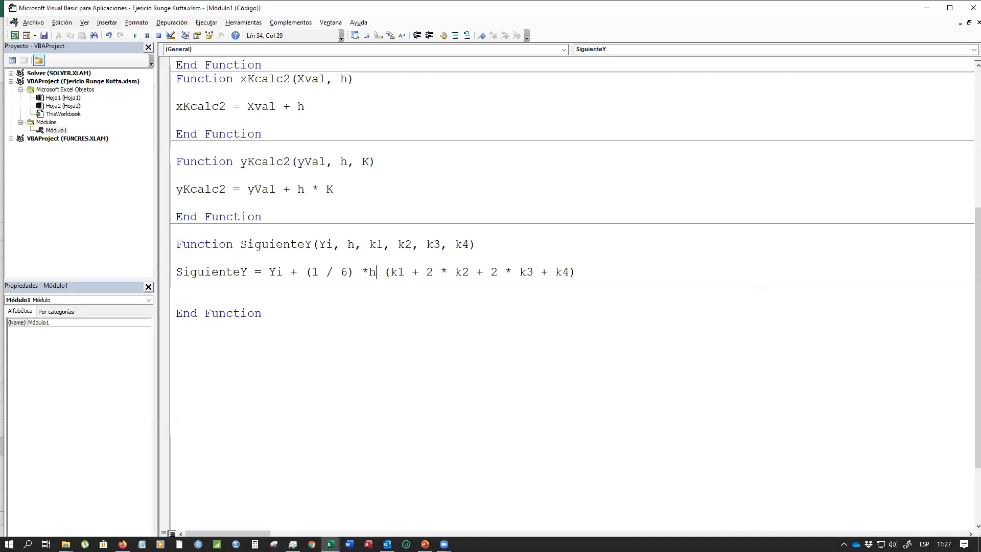
{"action": "type", "text": "*"}
{"action": "left_click", "coordinate": [243, 298]}
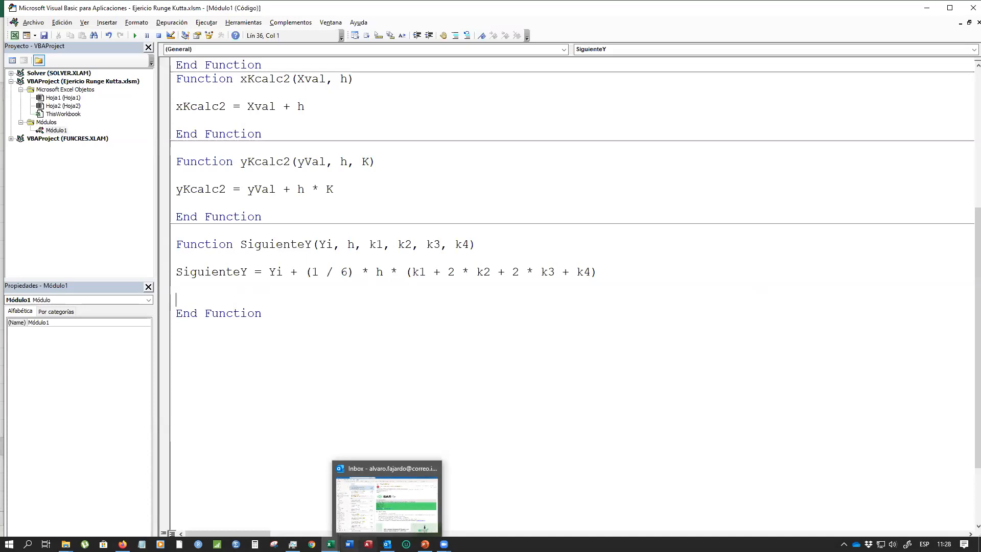
Switch back to the Excel workbook and check the cell references in the K1 formula in F26
{"action": "left_click", "coordinate": [331, 545]}
{"action": "left_click", "coordinate": [304, 519]}
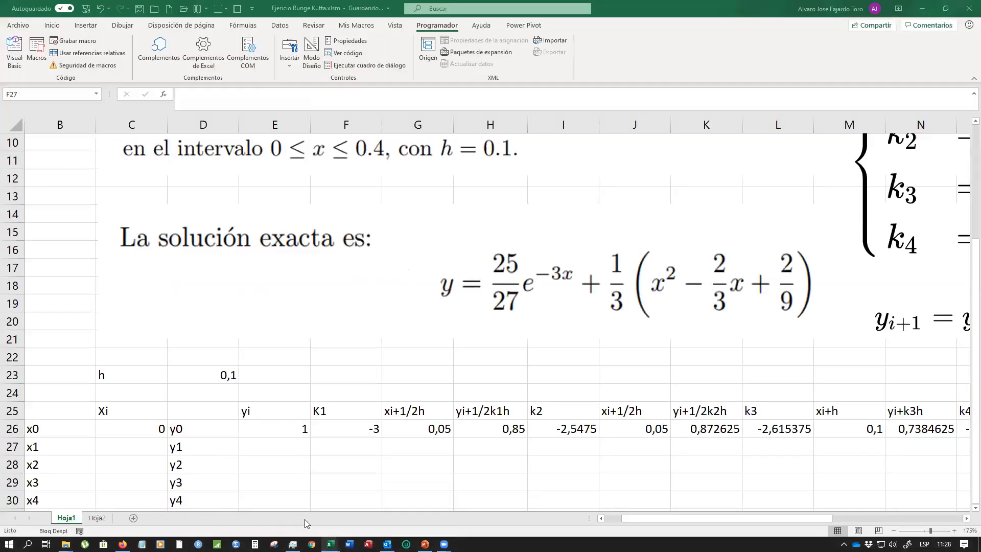
{"action": "left_click", "coordinate": [284, 429]}
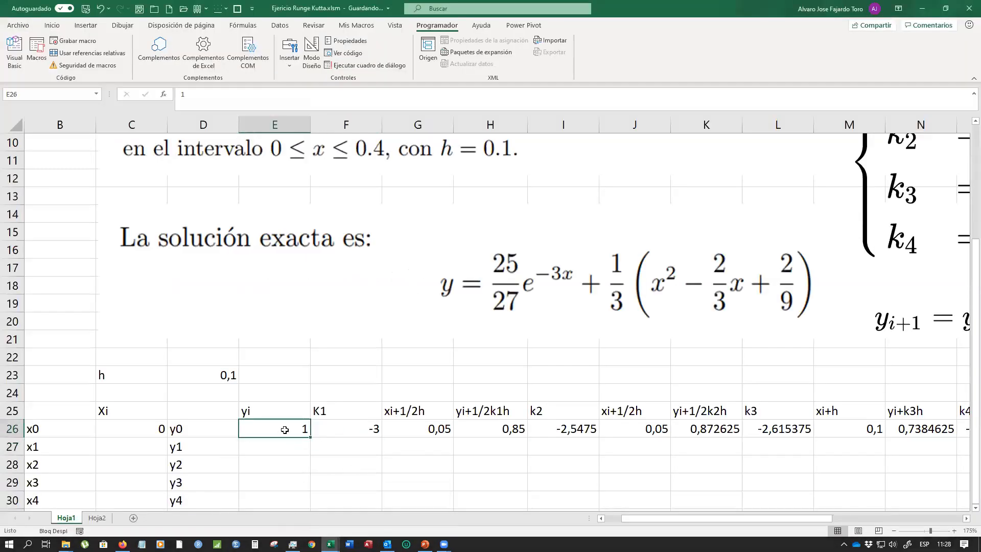
{"action": "left_click", "coordinate": [346, 429]}
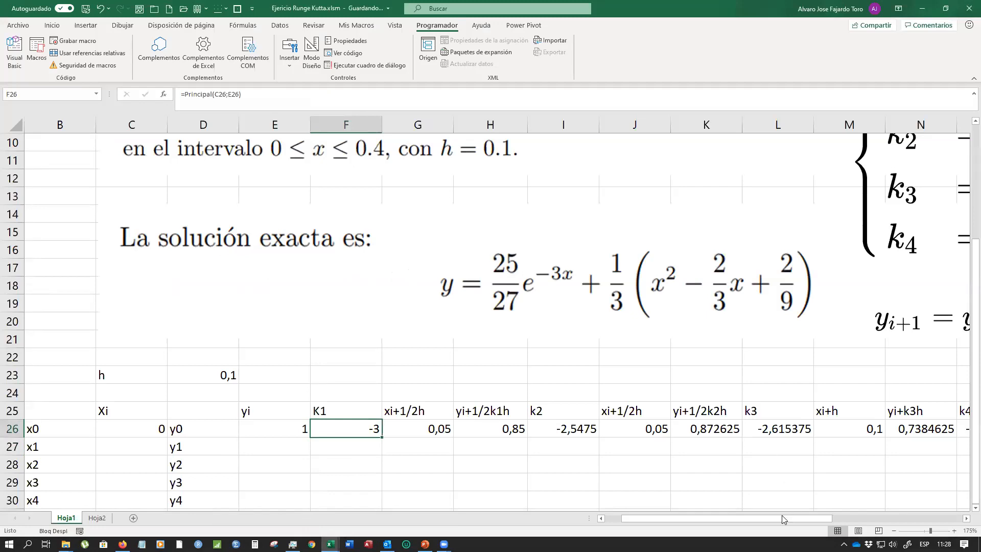
{"action": "left_click_drag", "start_coordinate": [735, 517], "coordinate": [720, 517]}
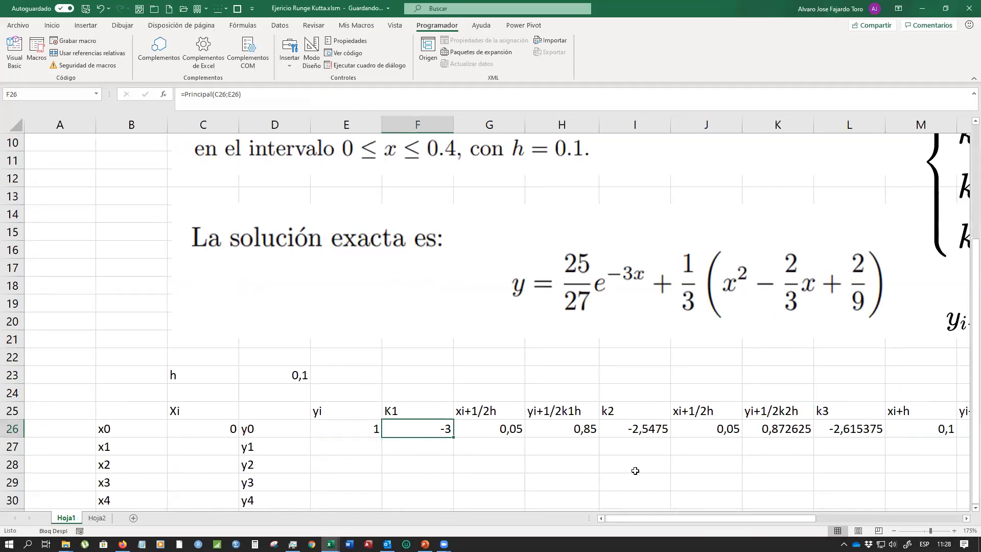
{"action": "double_click", "coordinate": [420, 430]}
{"action": "key", "text": "Return"}
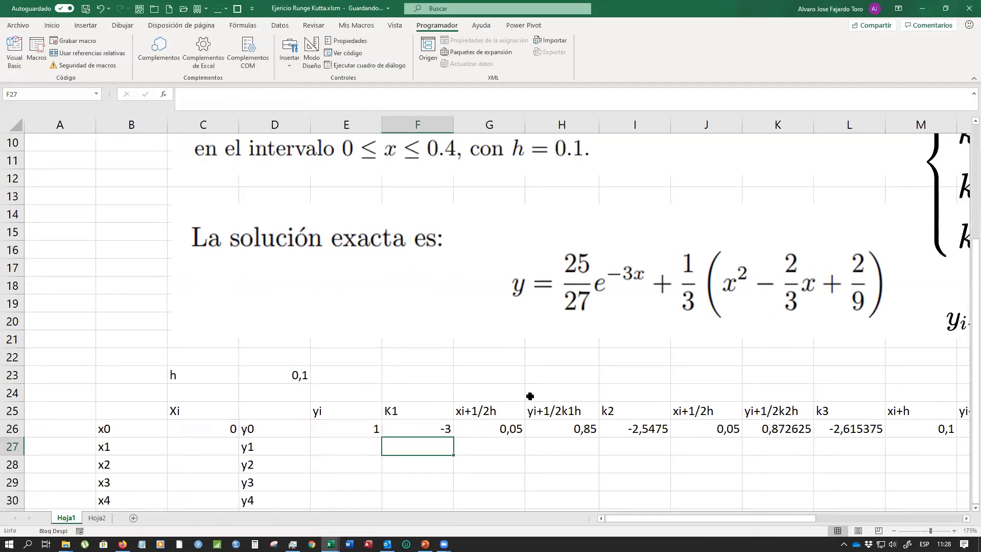
Make the step-size reference absolute as $D$23 in the xKcalc1 formula in G26 and the yKcalc1 formula in H26
{"action": "double_click", "coordinate": [481, 431]}
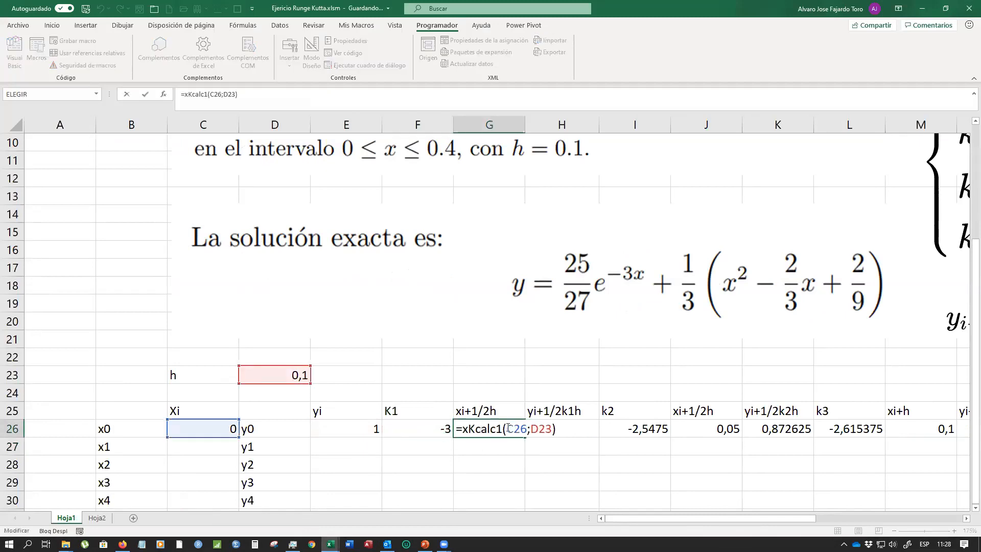
{"action": "double_click", "coordinate": [543, 429]}
{"action": "key", "text": "F4"}
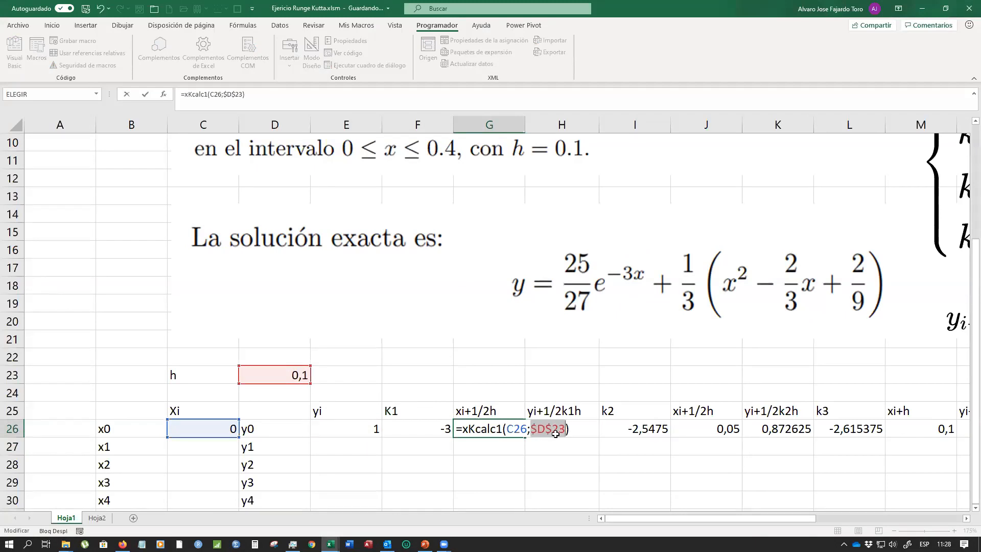
{"action": "key", "text": "Return"}
{"action": "double_click", "coordinate": [556, 434]}
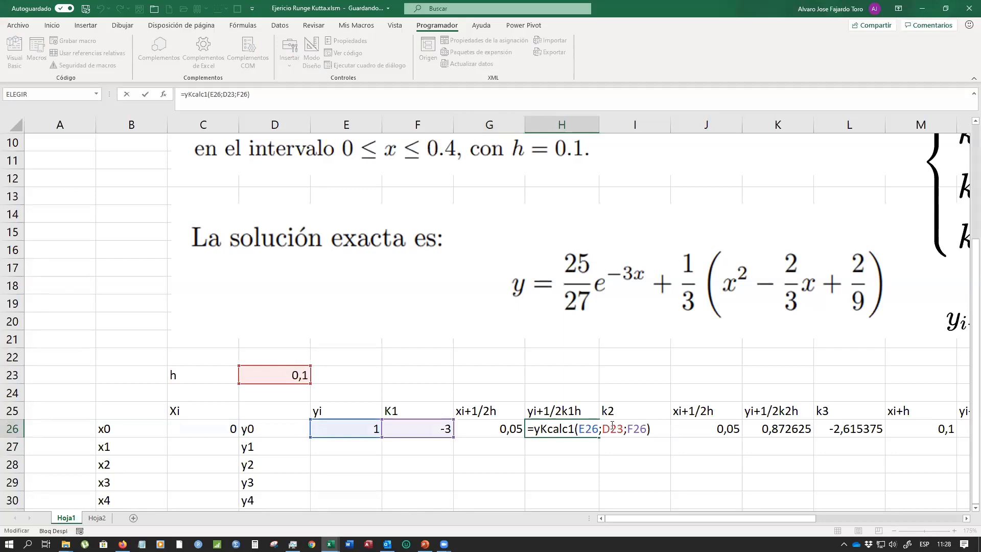
{"action": "left_click_drag", "start_coordinate": [602, 428], "coordinate": [624, 428]}
{"action": "key", "text": "F4"}
{"action": "key", "text": "Return"}
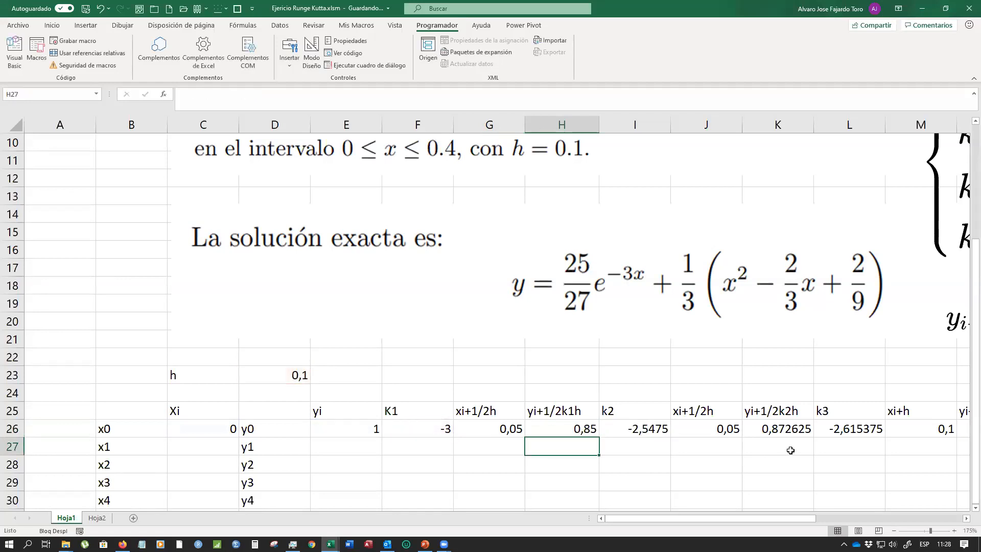
Make the D23 reference absolute in the xKcalc1 formula in J26 and the yKcalc1 formula in K26
{"action": "double_click", "coordinate": [710, 427]}
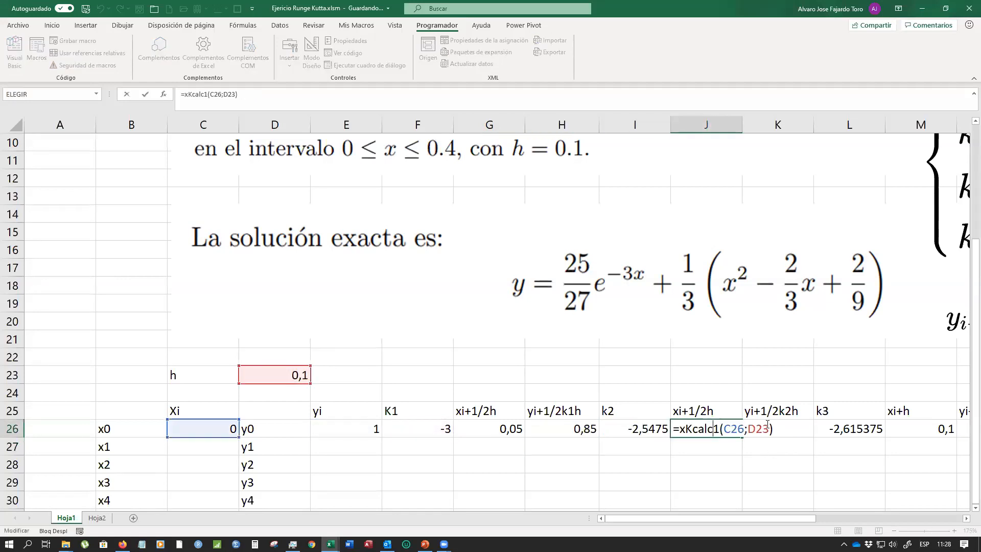
{"action": "left_click_drag", "start_coordinate": [748, 428], "coordinate": [769, 428]}
{"action": "key", "text": "F4"}
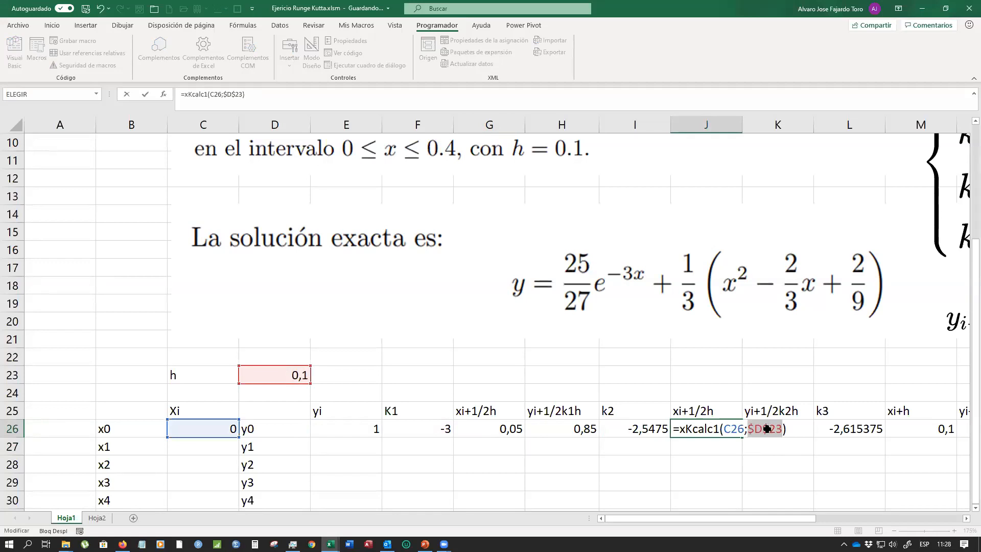
{"action": "key", "text": "Return"}
{"action": "left_click", "coordinate": [967, 518]}
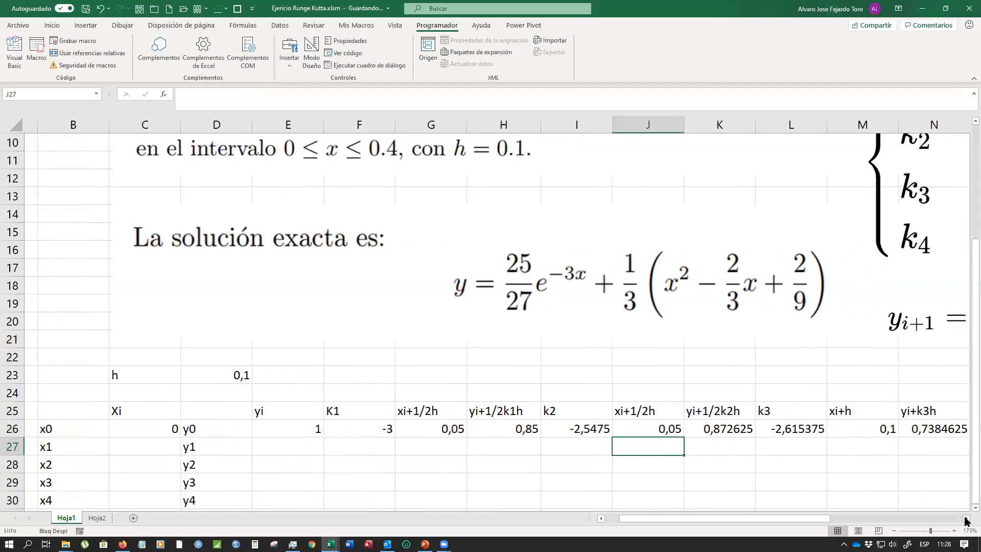
{"action": "left_click", "coordinate": [966, 518]}
{"action": "left_click", "coordinate": [649, 423]}
{"action": "double_click", "coordinate": [649, 423]}
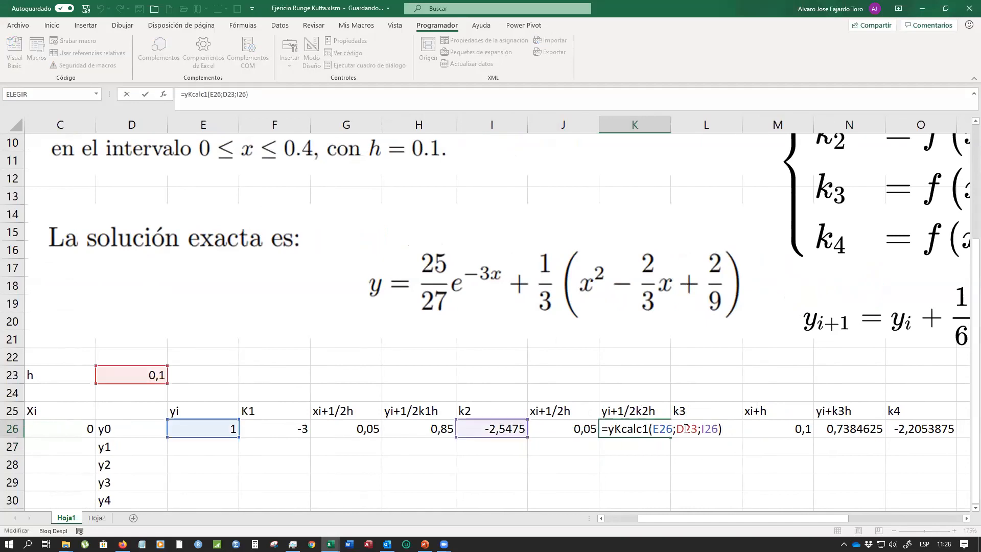
{"action": "left_click_drag", "start_coordinate": [676, 428], "coordinate": [694, 431]}
{"action": "key", "text": "F4"}
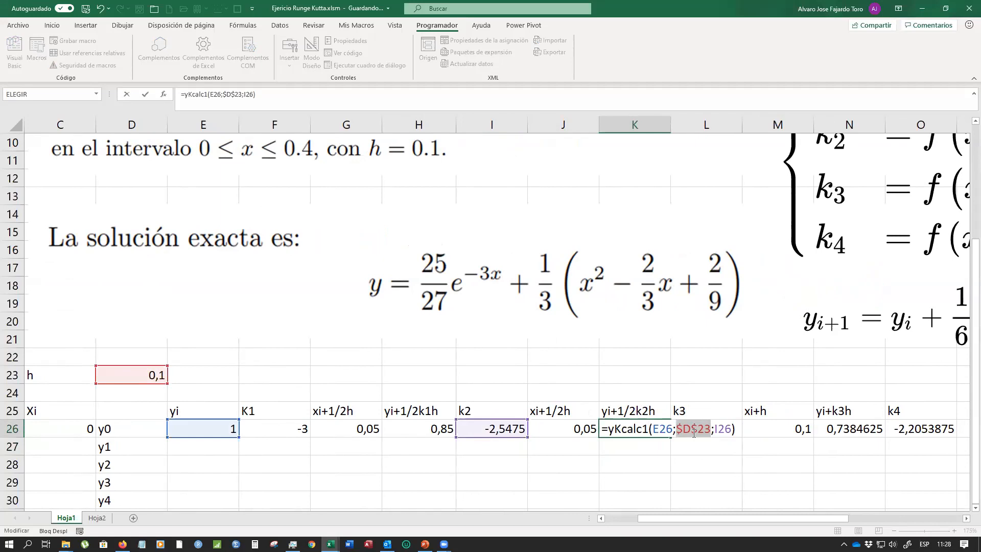
{"action": "key", "text": "Return"}
Fix the h reference as $D$23 in the yKcalc2 formula in N26 and the xKcalc2 formula in M26
{"action": "double_click", "coordinate": [857, 428]}
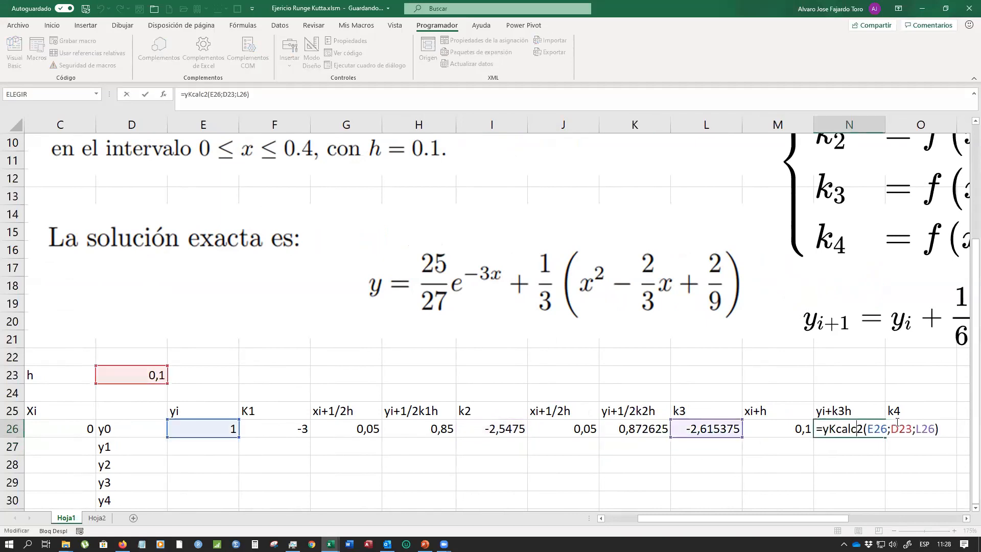
{"action": "left_click_drag", "start_coordinate": [893, 428], "coordinate": [911, 429]}
{"action": "key", "text": "Return"}
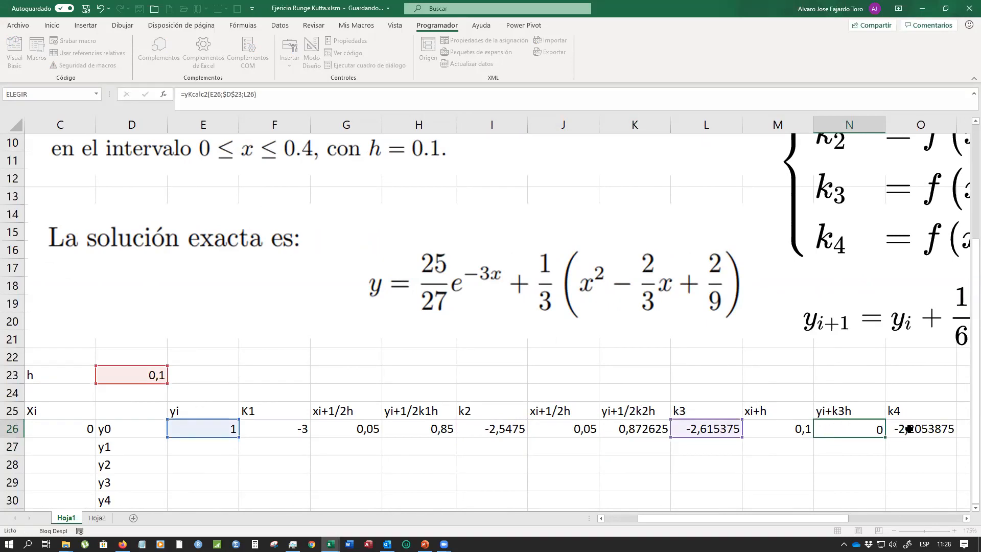
{"action": "left_click", "coordinate": [787, 433]}
{"action": "double_click", "coordinate": [787, 430]}
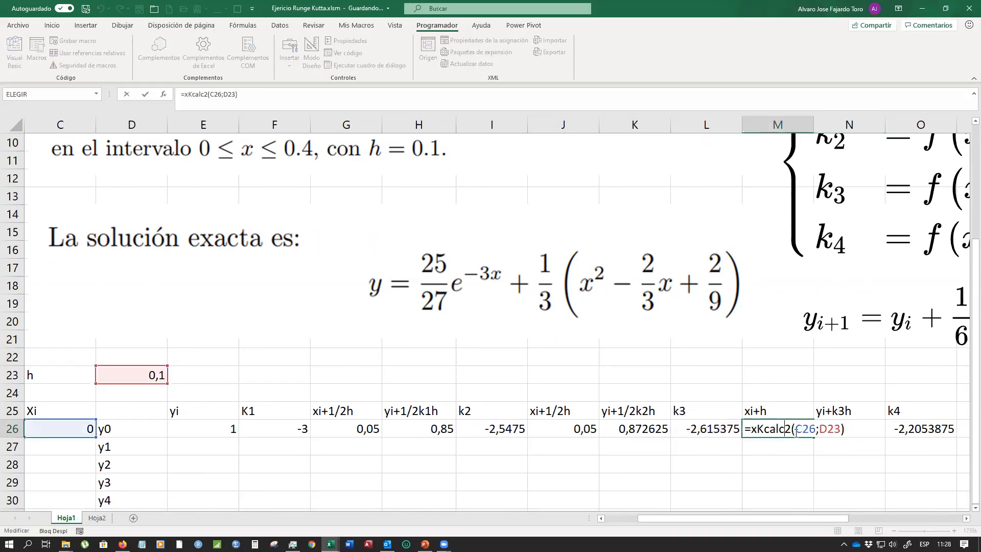
{"action": "double_click", "coordinate": [835, 428]}
{"action": "key", "text": "F4"}
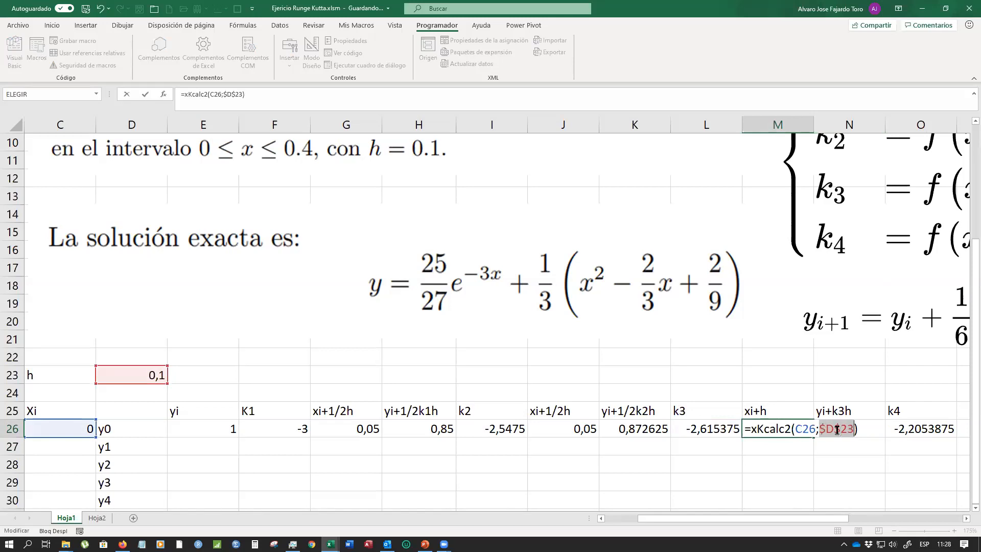
{"action": "key", "text": "Return"}
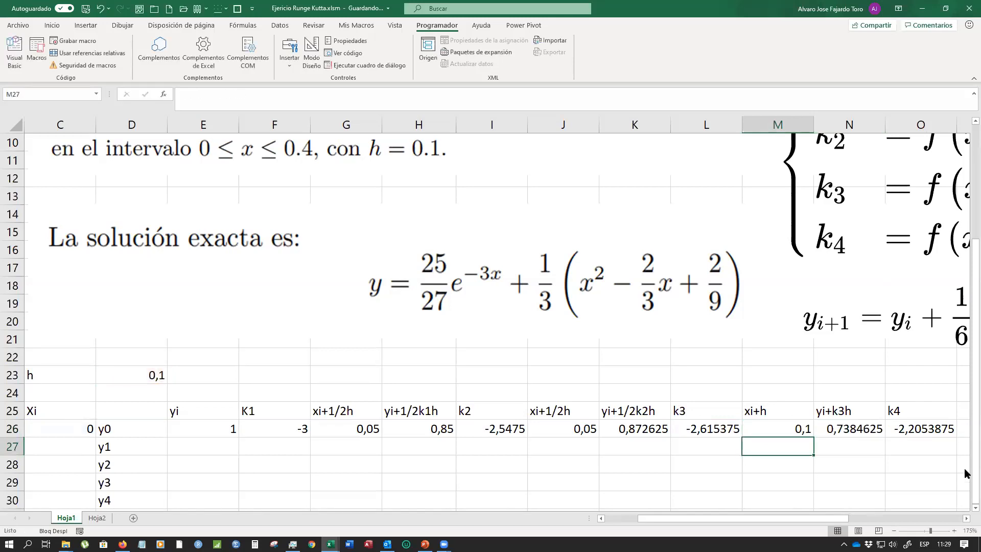
Enter the formula =C26+$D$23 in C27 to calculate x1
{"action": "left_click", "coordinate": [966, 518]}
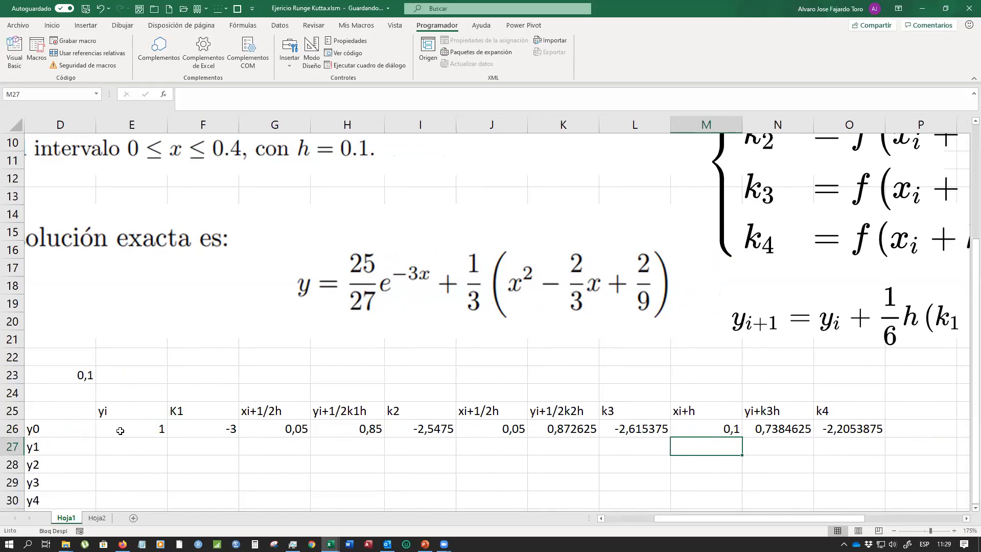
{"action": "left_click", "coordinate": [111, 447]}
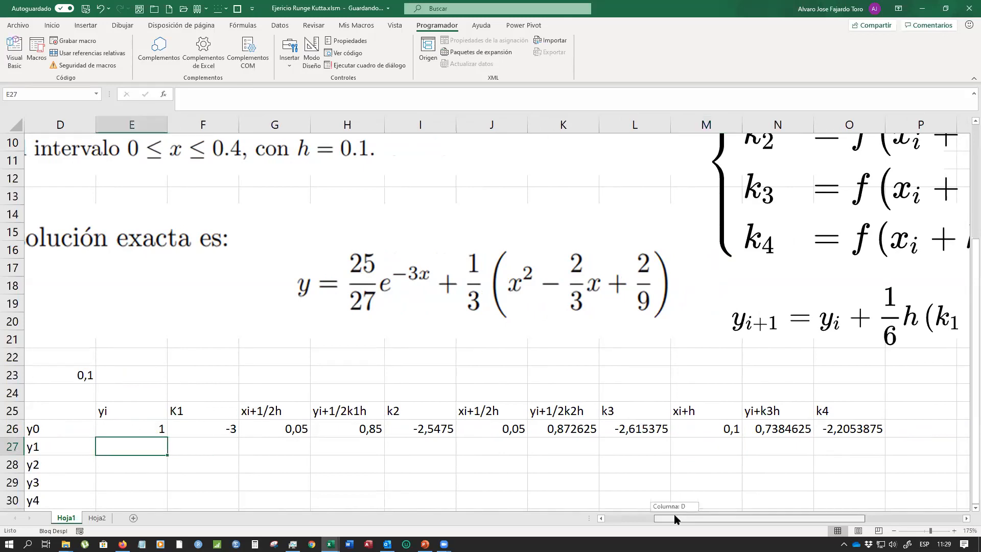
{"action": "left_click_drag", "start_coordinate": [673, 516], "coordinate": [640, 516]}
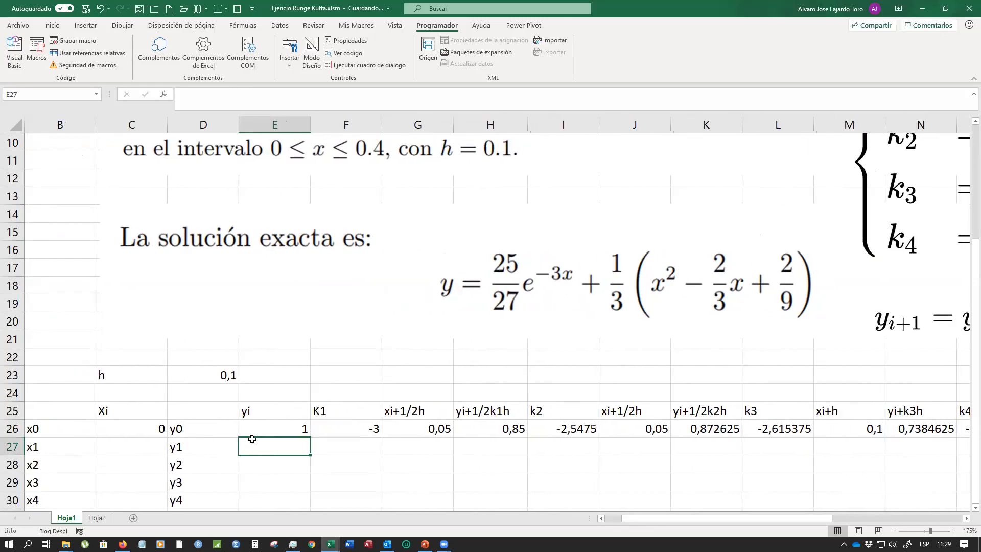
{"action": "left_click", "coordinate": [158, 447]}
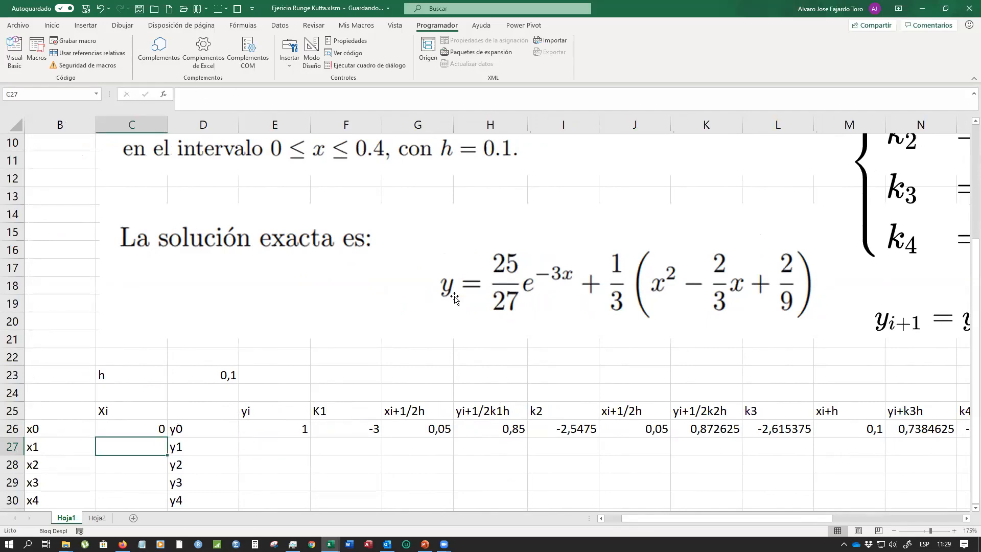
{"action": "left_click", "coordinate": [129, 430]}
{"action": "left_click", "coordinate": [131, 445]}
{"action": "type", "text": "="}
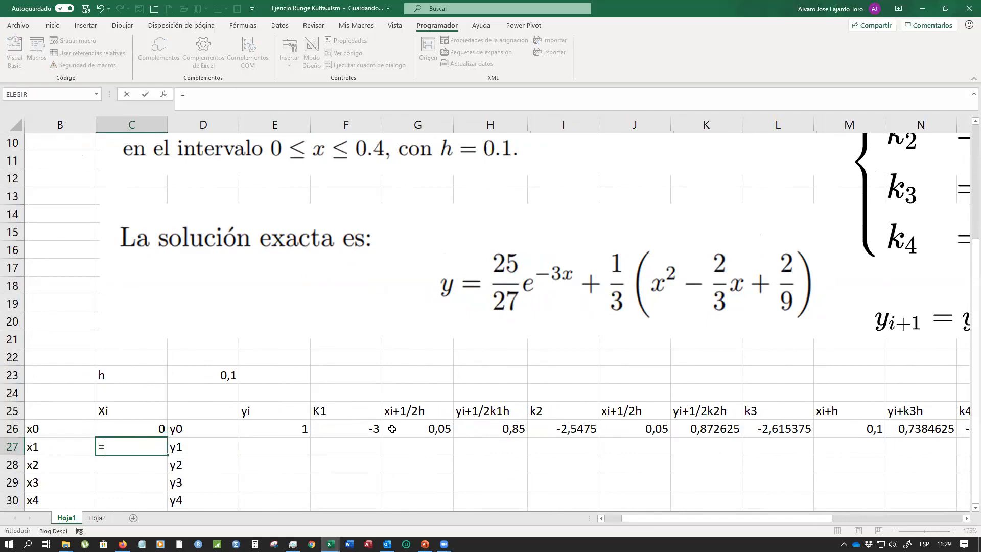
{"action": "left_click", "coordinate": [133, 429]}
{"action": "type", "text": "+"}
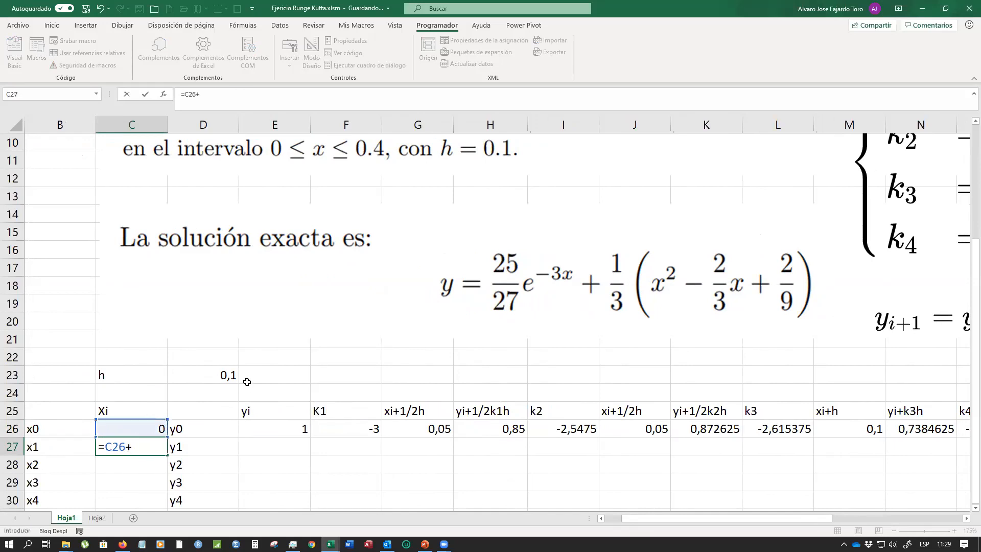
{"action": "left_click", "coordinate": [218, 376]}
{"action": "key", "text": "F4"}
{"action": "key", "text": "Return"}
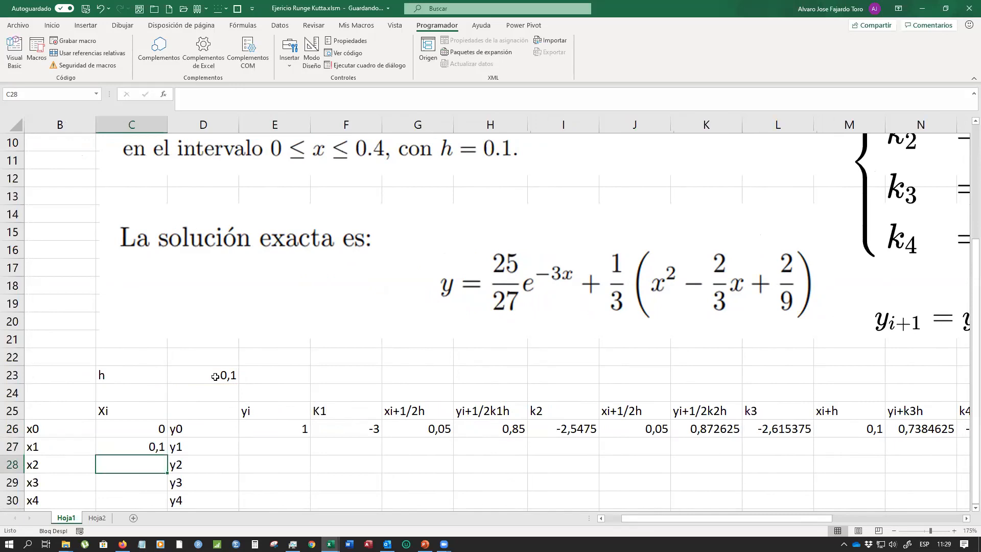
Fill the formula in C27 down through C30 for x2 to x4, and check the cell references in C27
{"action": "scroll", "coordinate": [190, 408], "scroll_direction": "down", "scroll_amount": 1}
{"action": "left_click", "coordinate": [131, 395]}
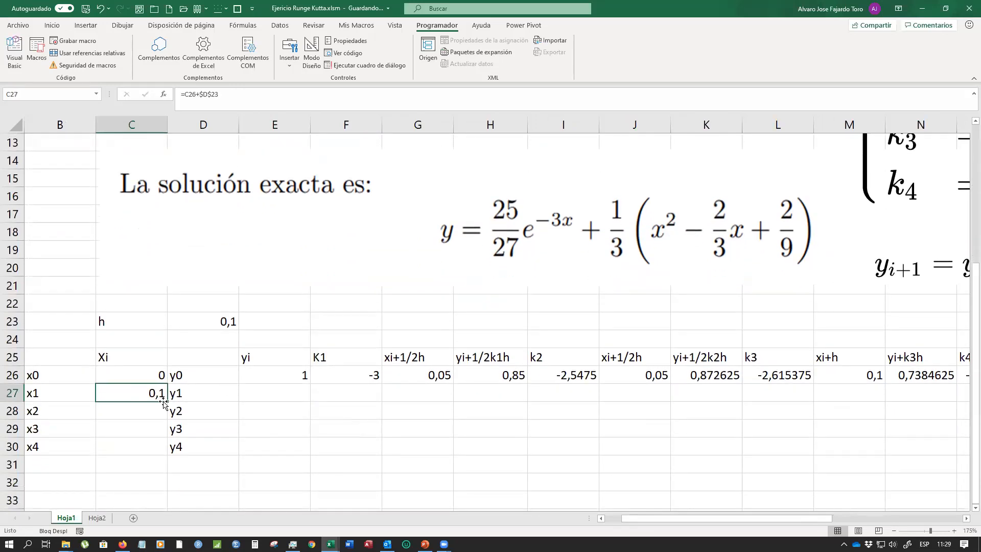
{"action": "left_click_drag", "start_coordinate": [166, 402], "coordinate": [164, 455]}
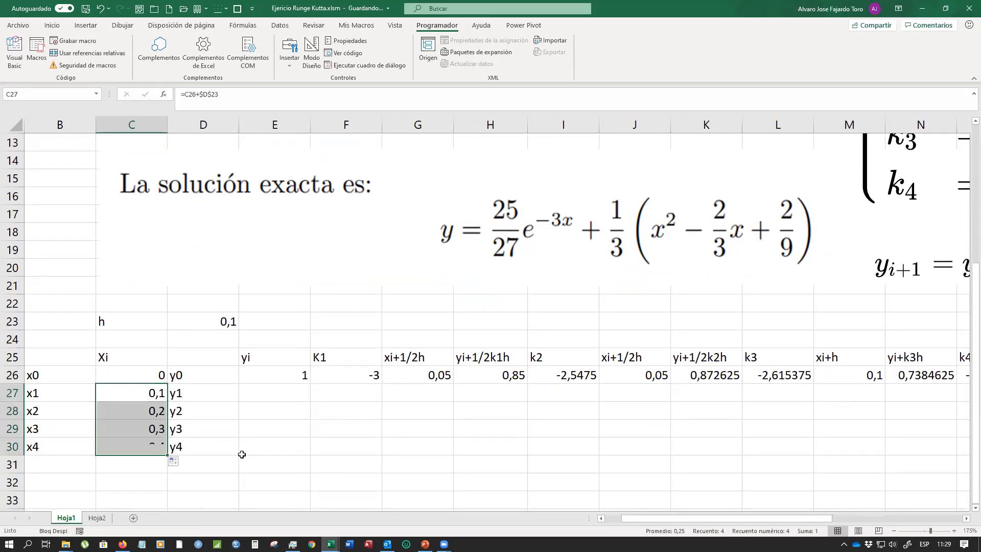
{"action": "left_click", "coordinate": [287, 394]}
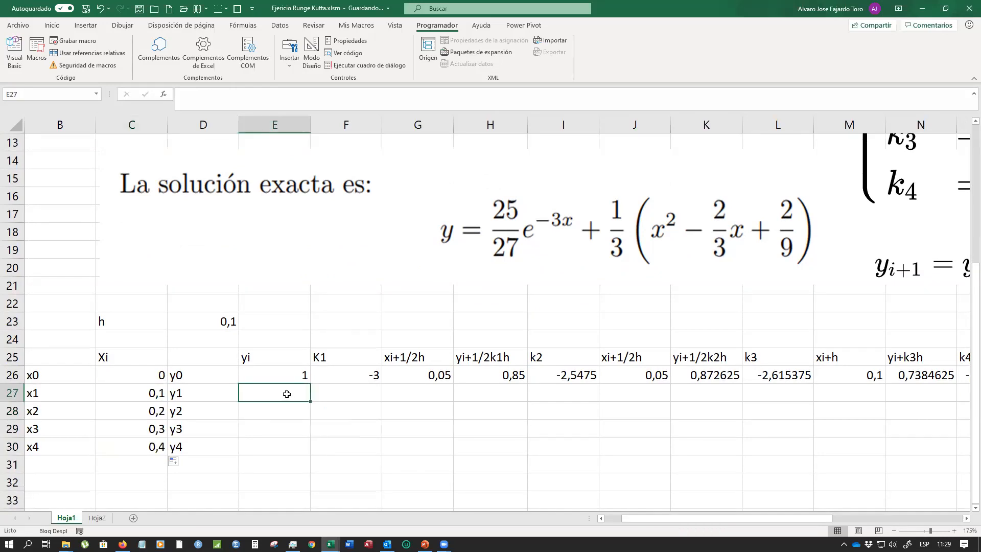
{"action": "double_click", "coordinate": [128, 392]}
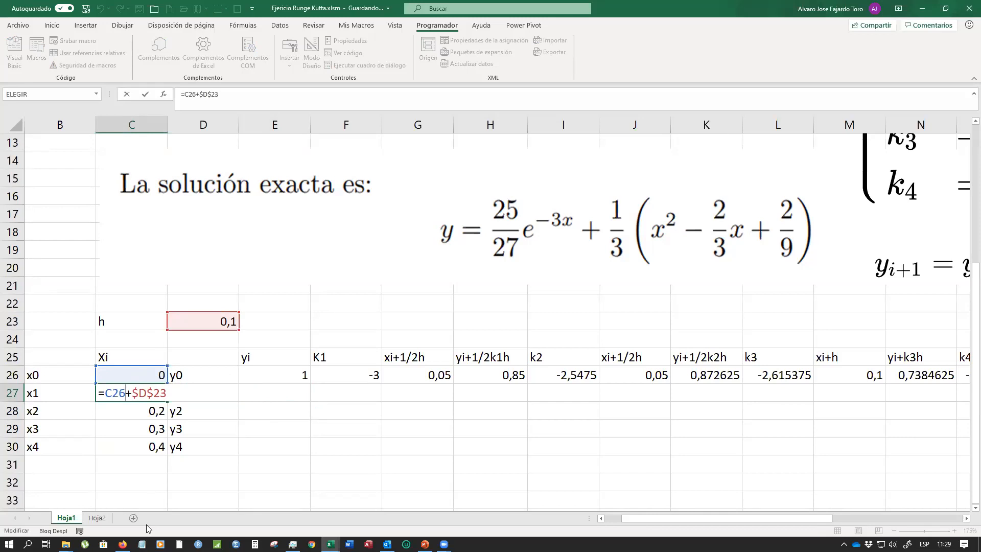
{"action": "key", "text": "Return"}
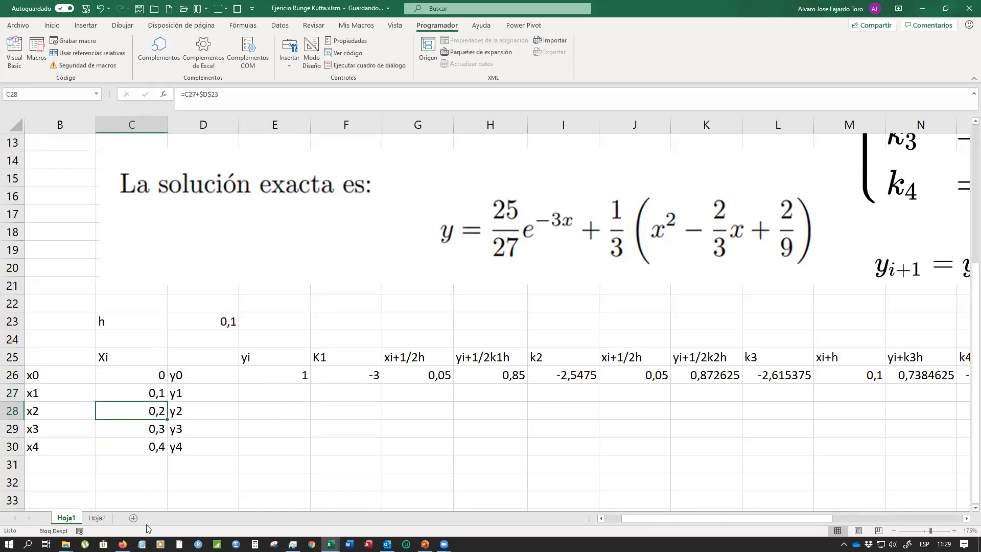
Begin the y1 formula in E27 with the custom function SiguienteY, passing E26 and the absolute step size $D$23 as first arguments
{"action": "left_click", "coordinate": [283, 389]}
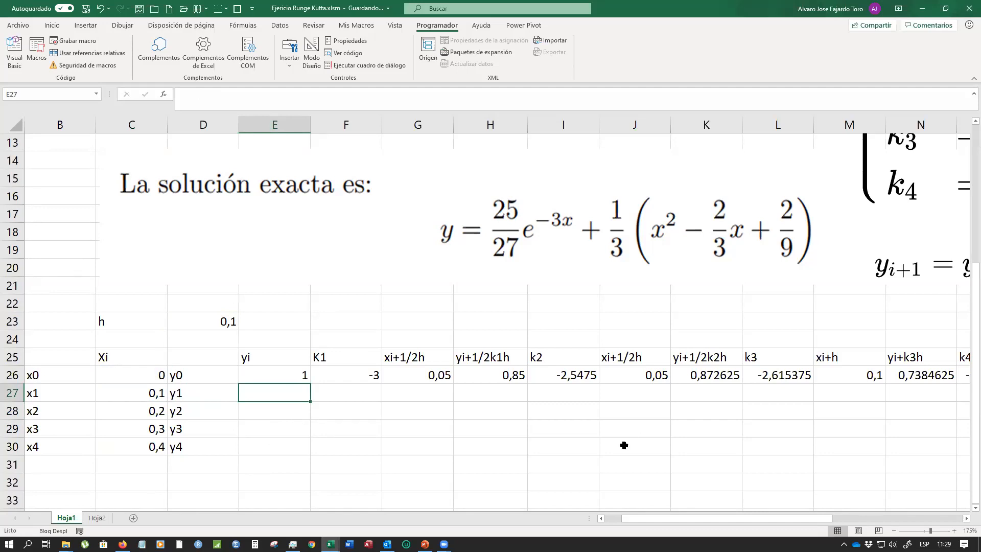
{"action": "type", "text": "=s"}
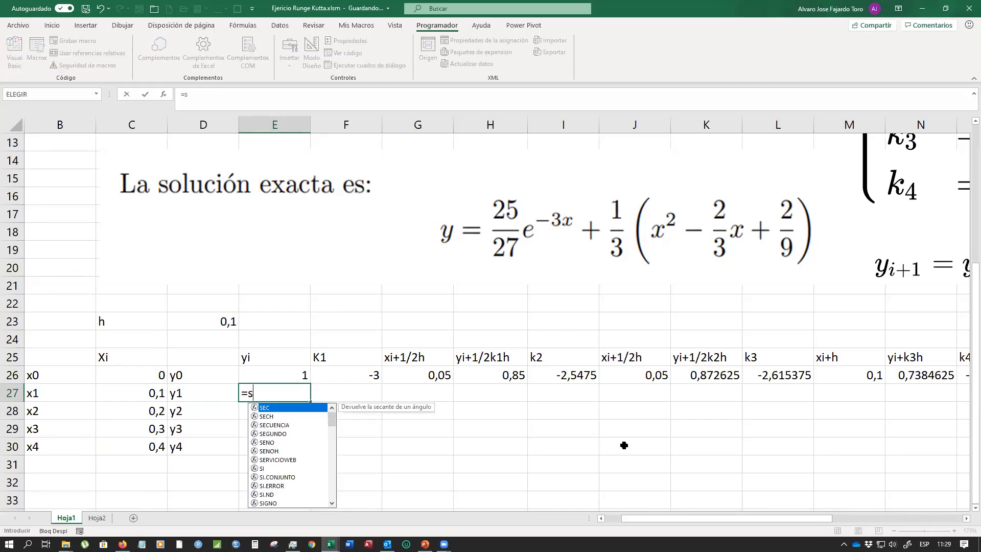
{"action": "type", "text": "i"}
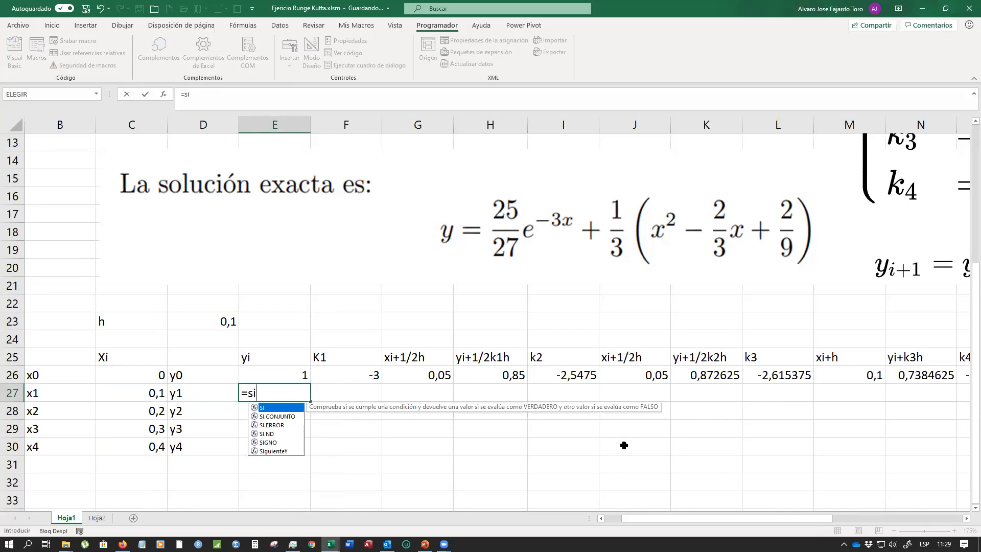
{"action": "double_click", "coordinate": [274, 451]}
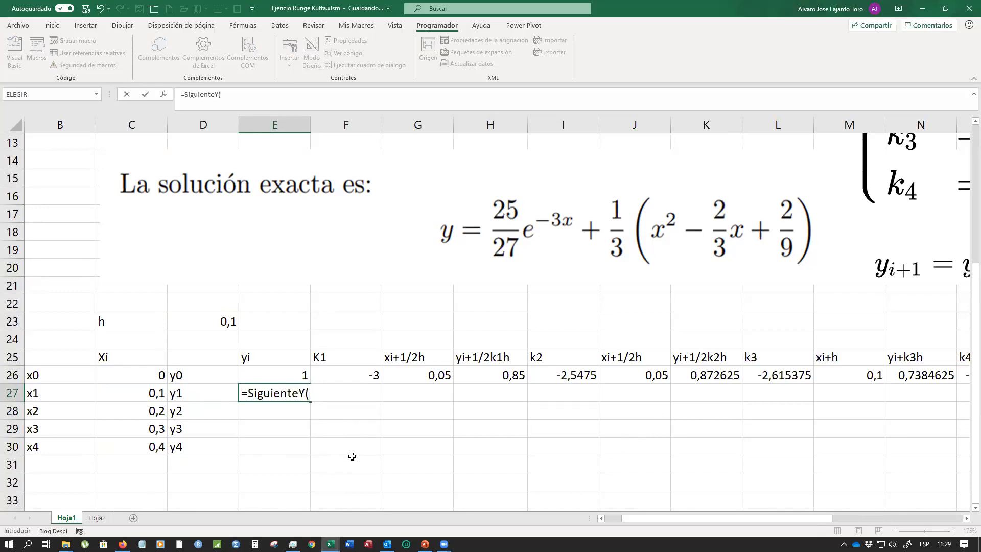
{"action": "left_click", "coordinate": [256, 373]}
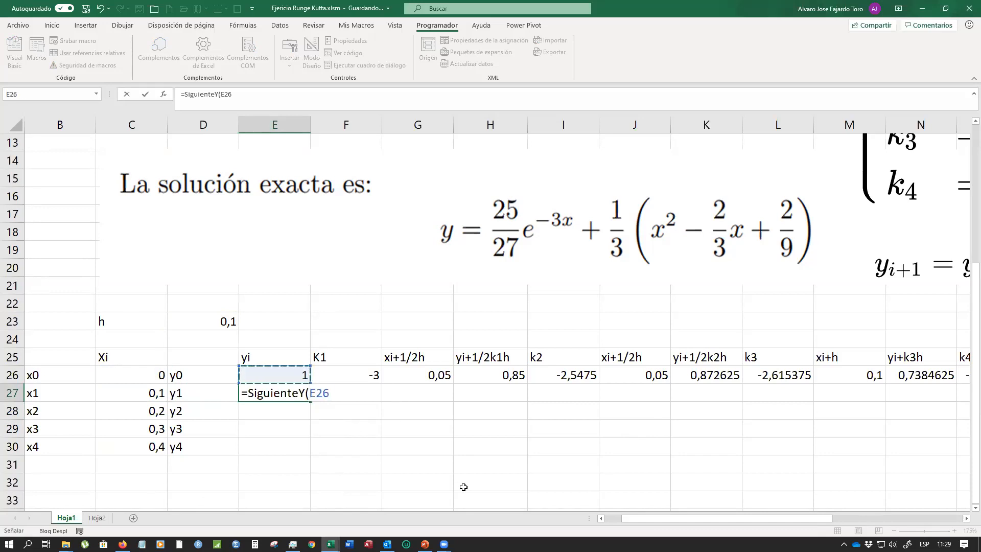
{"action": "type", "text": ";"}
{"action": "left_click", "coordinate": [221, 322]}
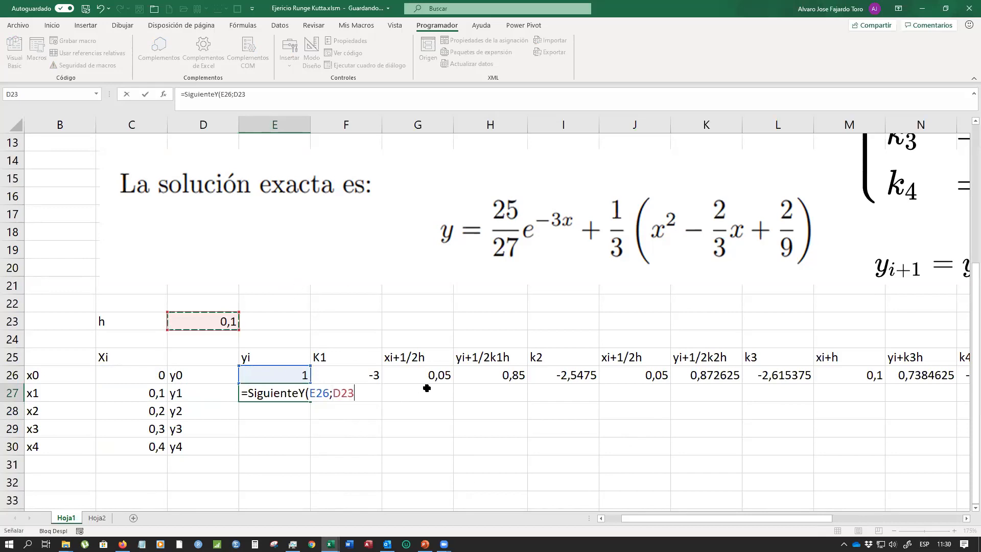
{"action": "key", "text": "F4"}
{"action": "type", "text": ";"}
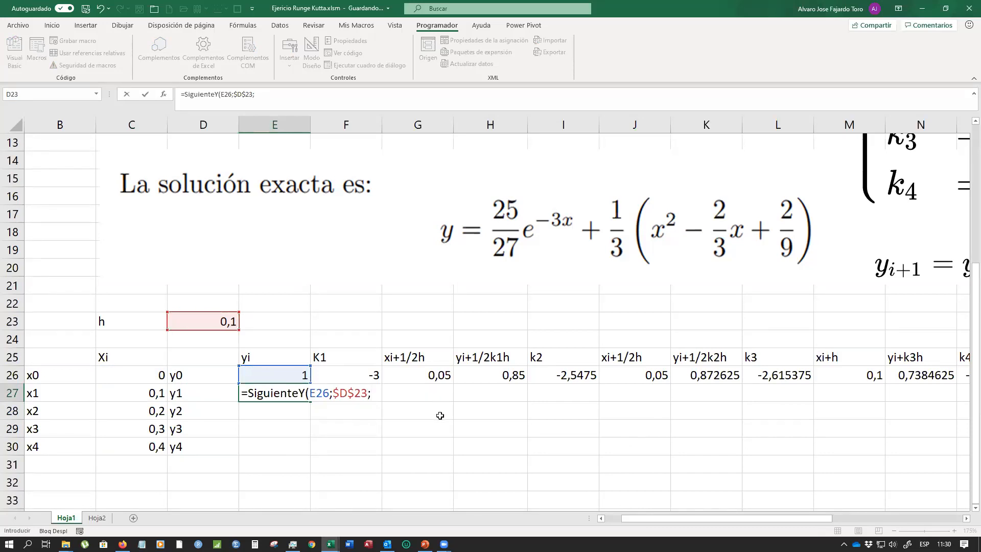
Complete the SiguienteY formula in E27 with the k1 to k4 arguments F26, I26, L26 and O26
{"action": "left_click", "coordinate": [360, 371]}
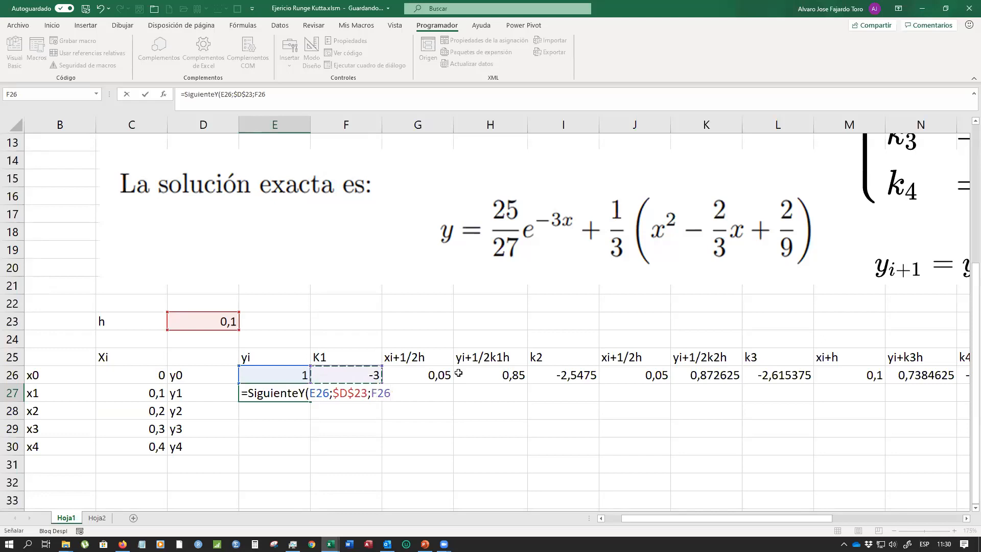
{"action": "type", "text": ";"}
{"action": "left_click", "coordinate": [571, 374]}
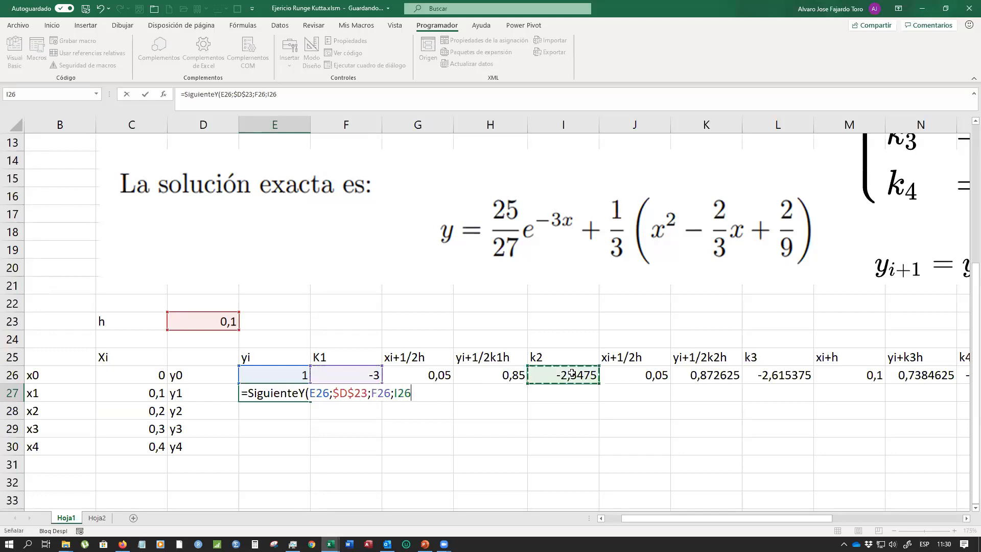
{"action": "type", "text": ";"}
{"action": "left_click", "coordinate": [795, 374]}
{"action": "type", "text": ";"}
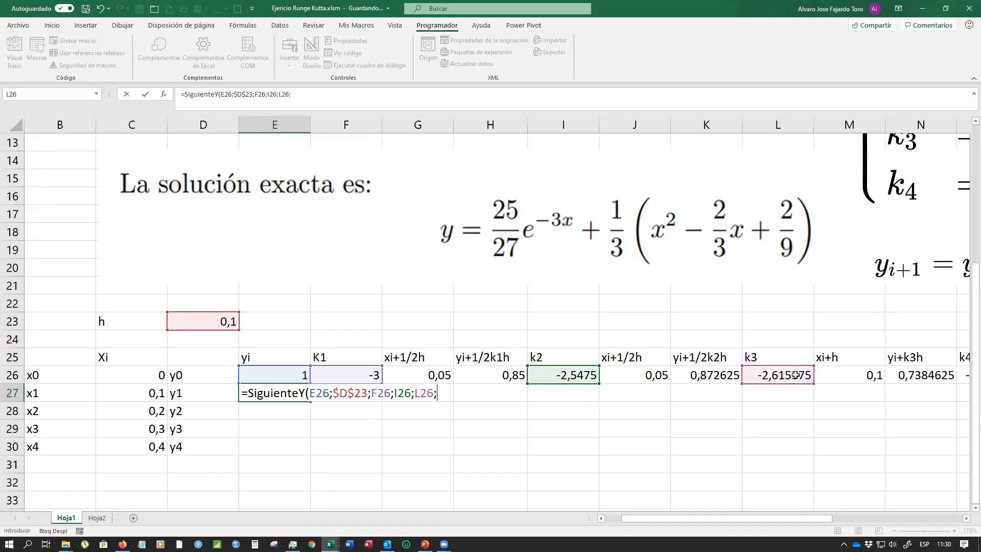
{"action": "left_click_drag", "start_coordinate": [802, 518], "coordinate": [830, 519]}
{"action": "left_click", "coordinate": [850, 373]}
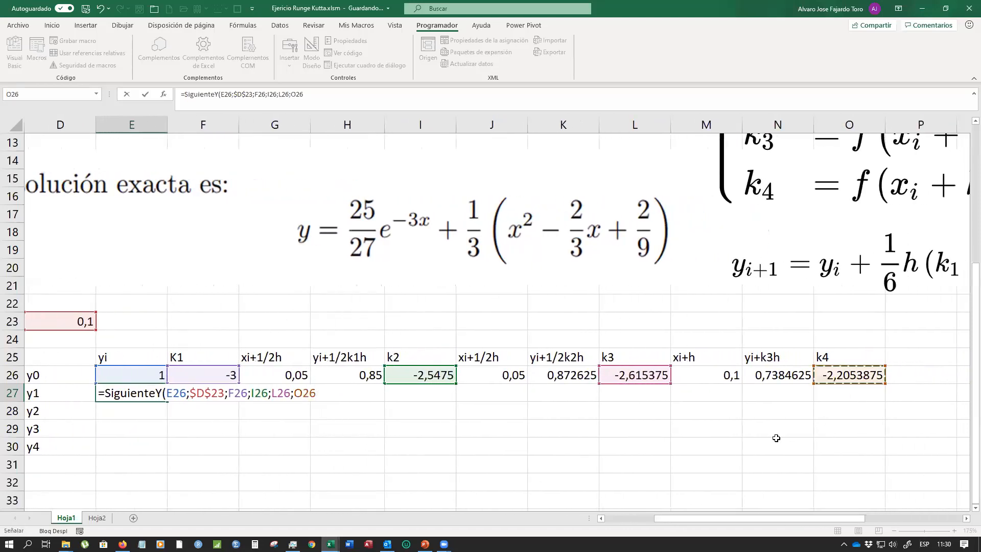
{"action": "type", "text": ")"}
{"action": "key", "text": "Return"}
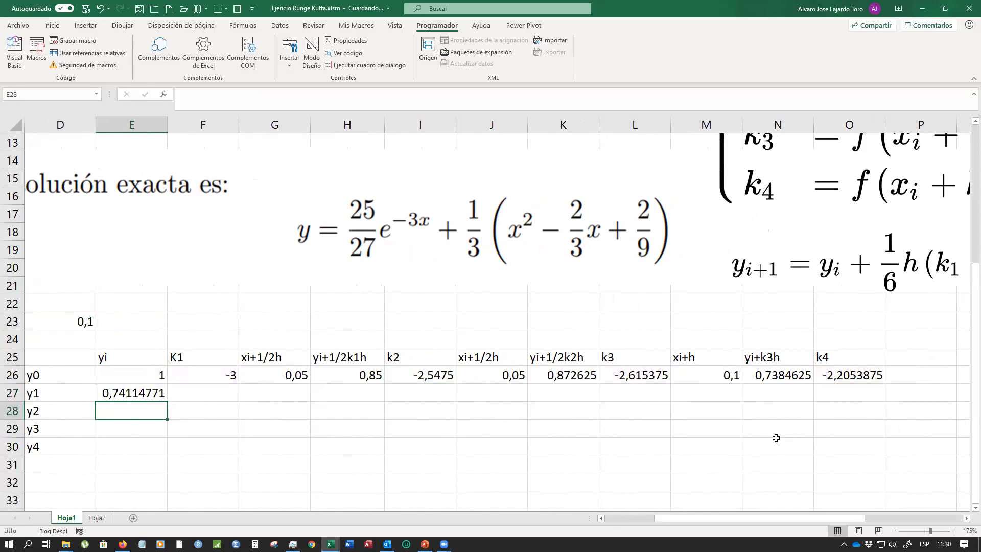
Fill the yi formula from y1 down to y4, and the K1 through k4 formulas from the y0 row down to y4
{"action": "left_click", "coordinate": [153, 396]}
{"action": "left_click_drag", "start_coordinate": [167, 402], "coordinate": [162, 452]}
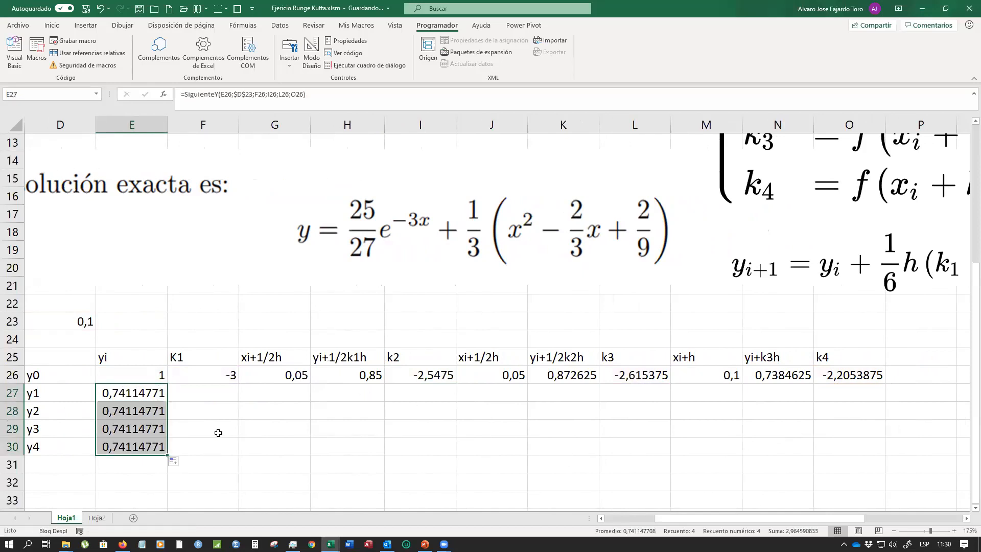
{"action": "left_click_drag", "start_coordinate": [202, 377], "coordinate": [875, 447]}
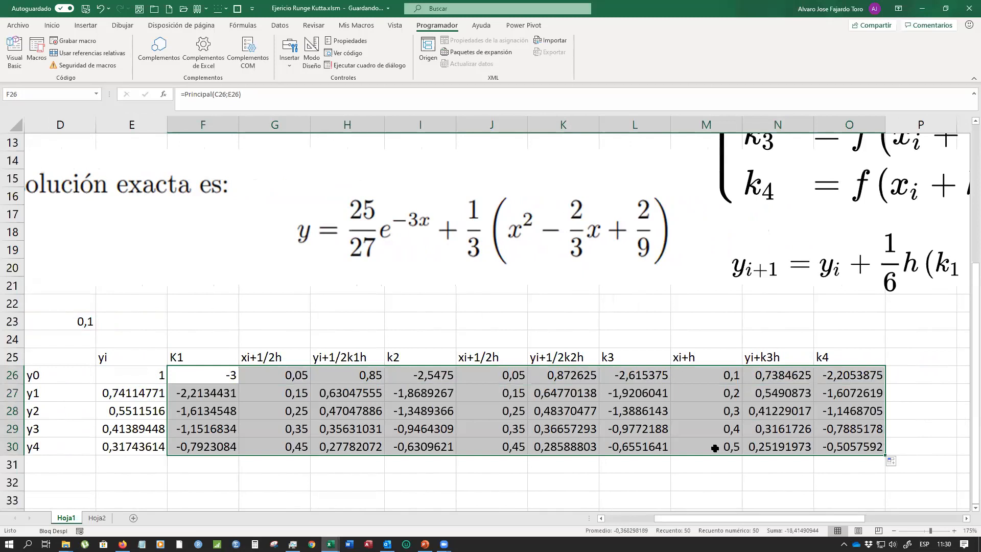
Examine the formulas in the y0 row one by one, from K1 across to k4
{"action": "left_click", "coordinate": [195, 375]}
{"action": "left_click", "coordinate": [256, 376]}
{"action": "left_click", "coordinate": [315, 374]}
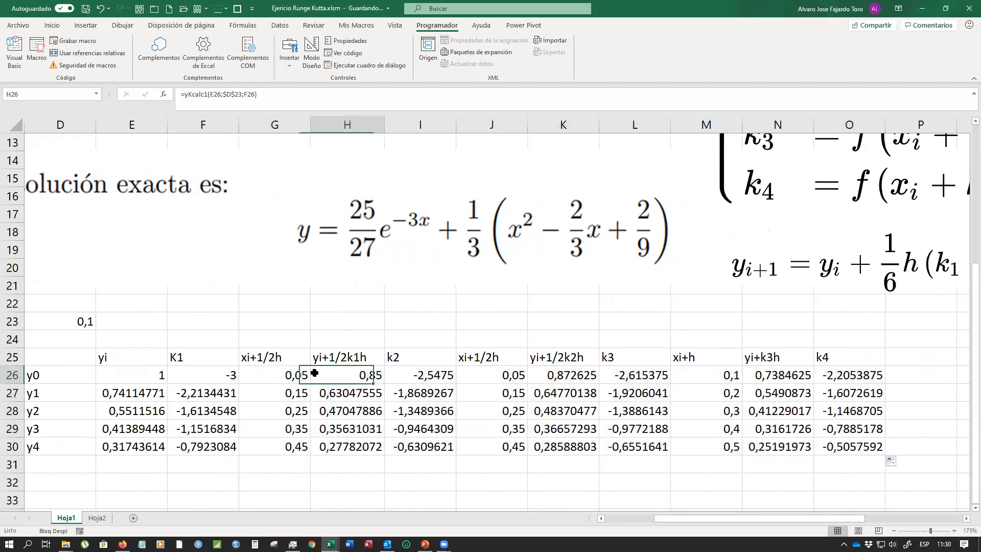
{"action": "left_click", "coordinate": [415, 372]}
{"action": "left_click", "coordinate": [512, 377]}
{"action": "left_click", "coordinate": [583, 377]}
{"action": "left_click", "coordinate": [617, 377]}
{"action": "left_click", "coordinate": [708, 374]}
{"action": "left_click", "coordinate": [777, 377]}
{"action": "key", "text": "Right"}
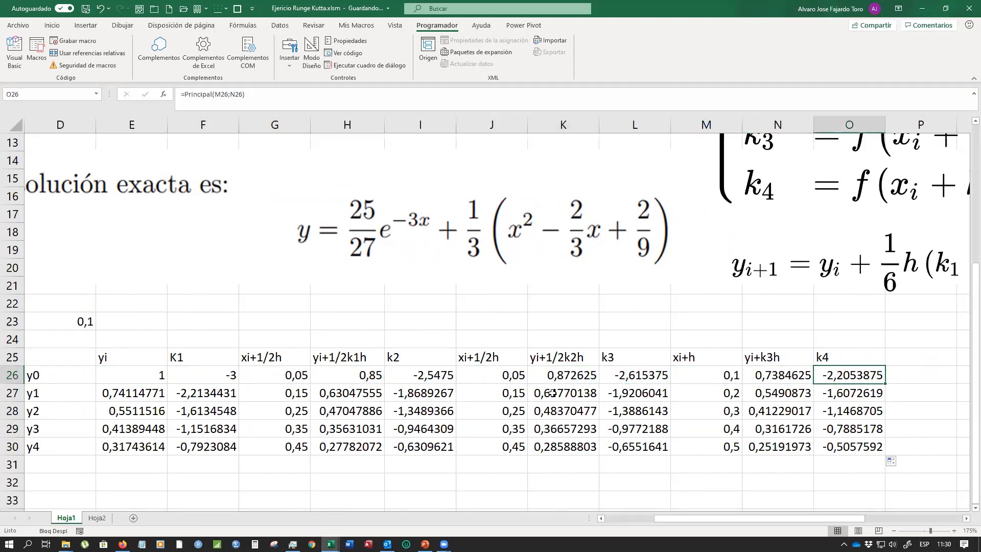
Review the problem statement and the completed table, including the Xi, xi+1/2h and yi+1/2k1h columns
{"action": "mouse_move", "coordinate": [667, 518]}
{"action": "left_mouse_down"}
{"action": "mouse_move", "coordinate": [643, 515]}
{"action": "mouse_move", "coordinate": [705, 520]}
{"action": "mouse_move", "coordinate": [674, 519]}
{"action": "left_mouse_up"}
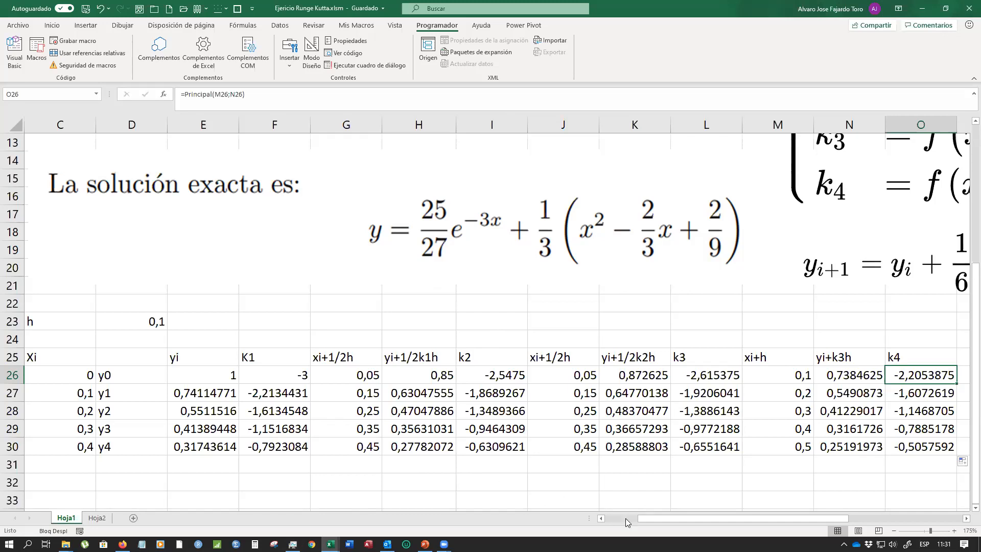
{"action": "left_click_drag", "start_coordinate": [672, 518], "coordinate": [646, 484]}
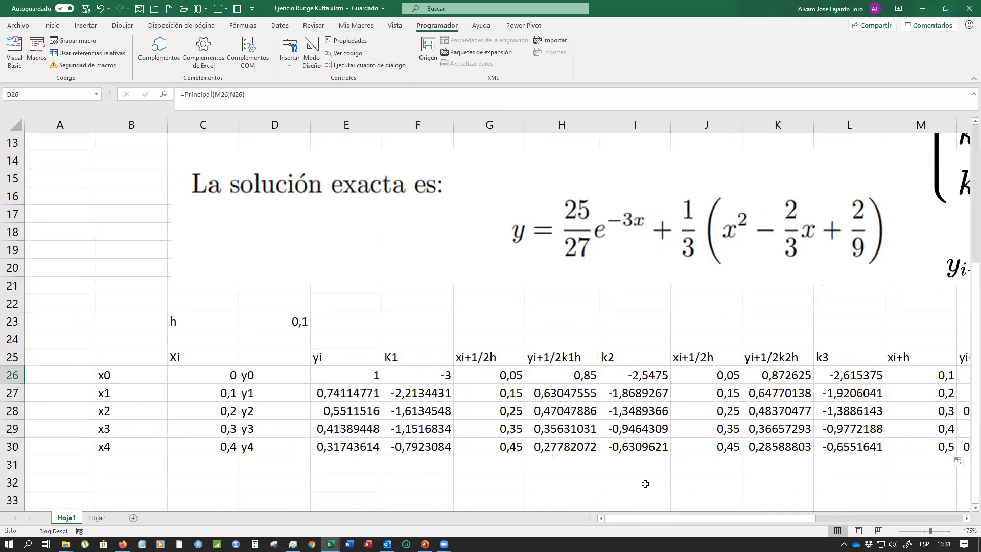
{"action": "scroll", "coordinate": [645, 483], "scroll_direction": "down", "scroll_amount": 3, "text": "ctrl"}
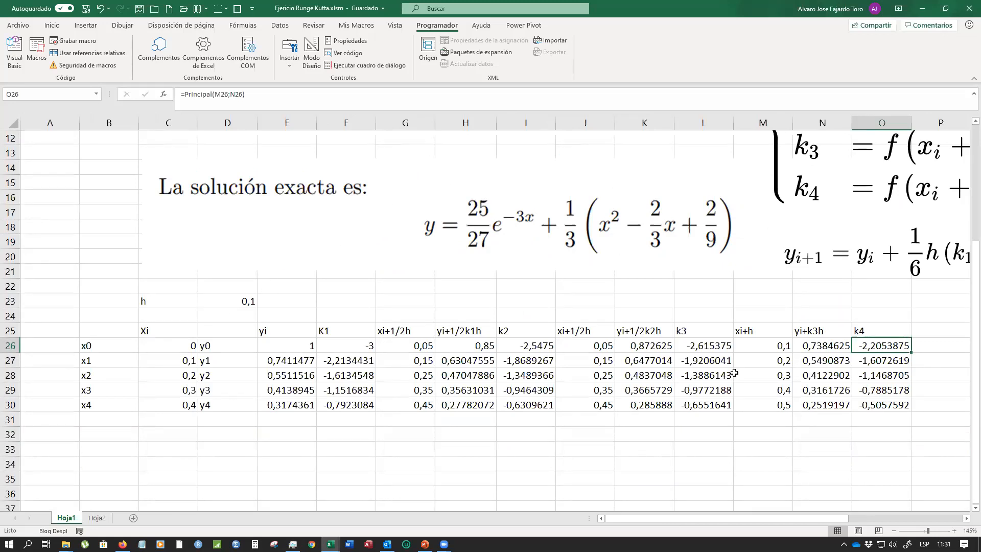
{"action": "scroll", "coordinate": [734, 375], "scroll_direction": "up", "scroll_amount": 3}
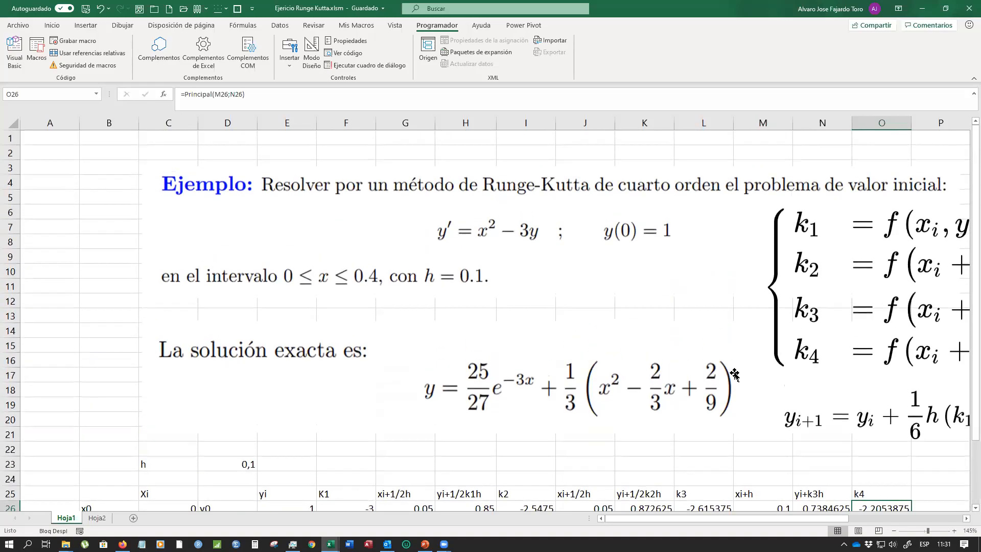
{"action": "scroll", "coordinate": [735, 374], "scroll_direction": "down", "scroll_amount": 2}
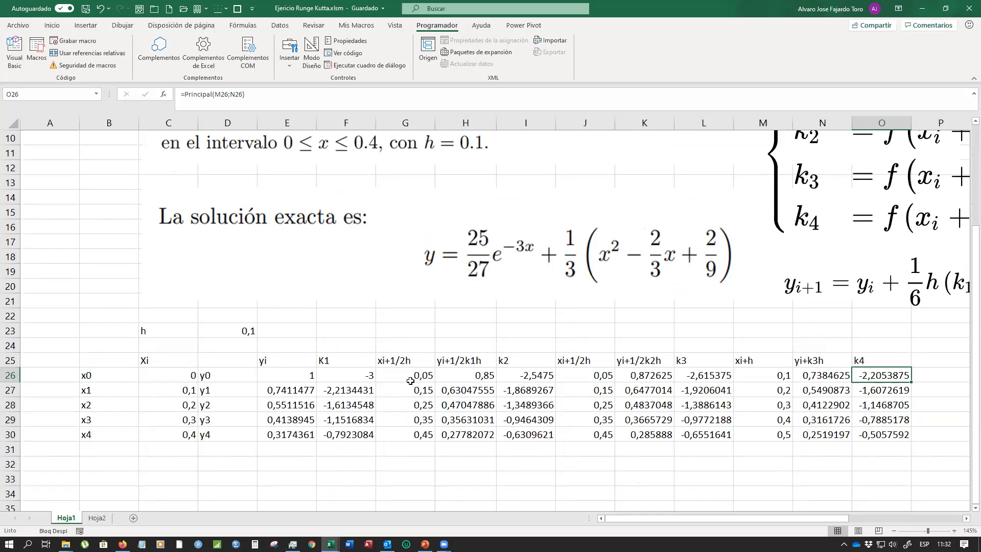
{"action": "left_click_drag", "start_coordinate": [413, 364], "coordinate": [419, 434]}
{"action": "left_click_drag", "start_coordinate": [470, 358], "coordinate": [468, 436]}
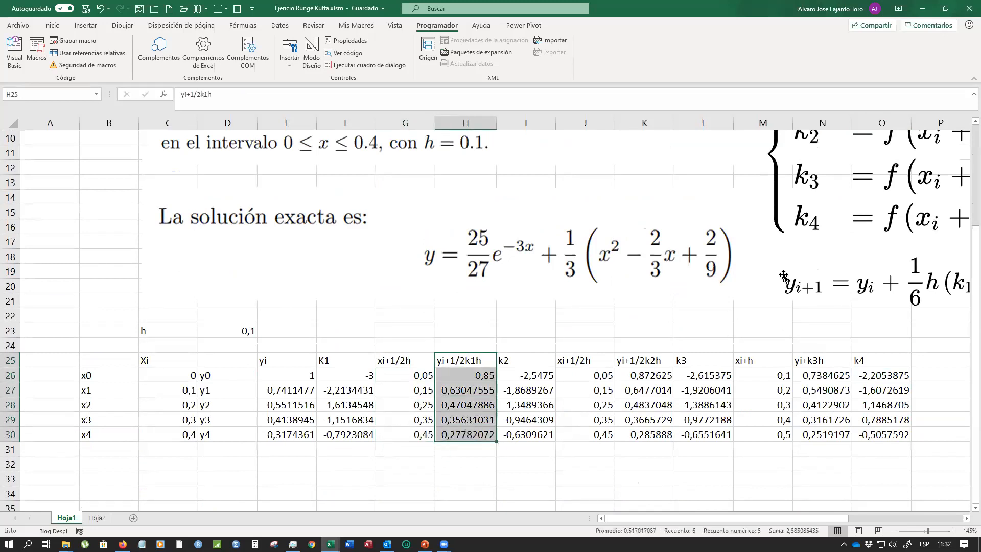
{"action": "left_click", "coordinate": [463, 435]}
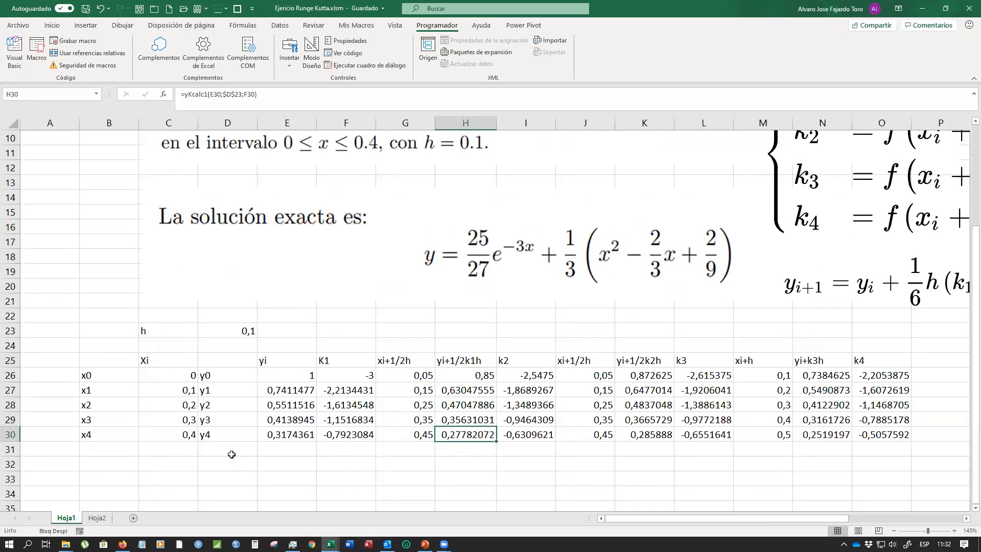
{"action": "left_click_drag", "start_coordinate": [181, 378], "coordinate": [182, 436]}
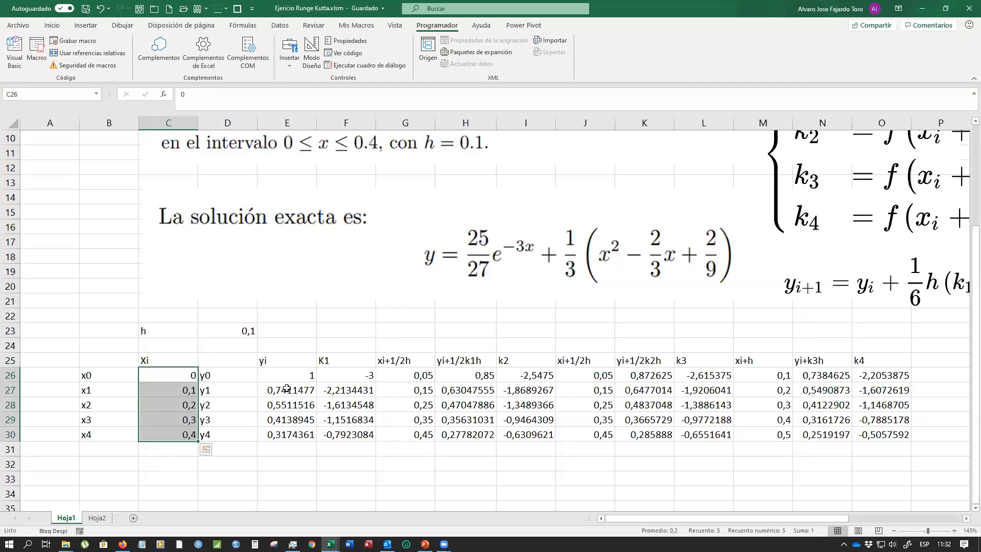
Inspect which cells the SiguienteY formula for y1 references in the yi column
{"action": "left_click", "coordinate": [293, 390]}
{"action": "double_click", "coordinate": [293, 389]}
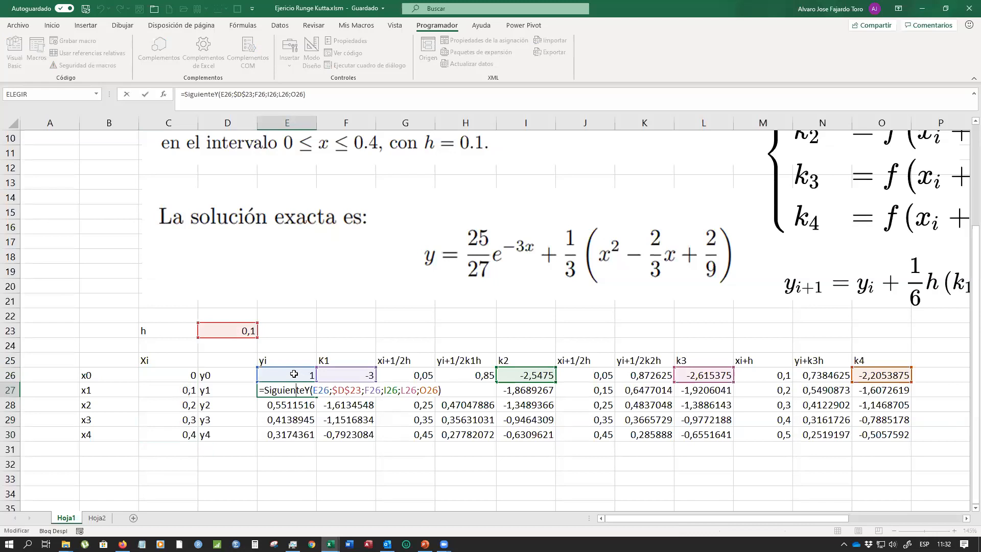
{"action": "key", "text": "Return"}
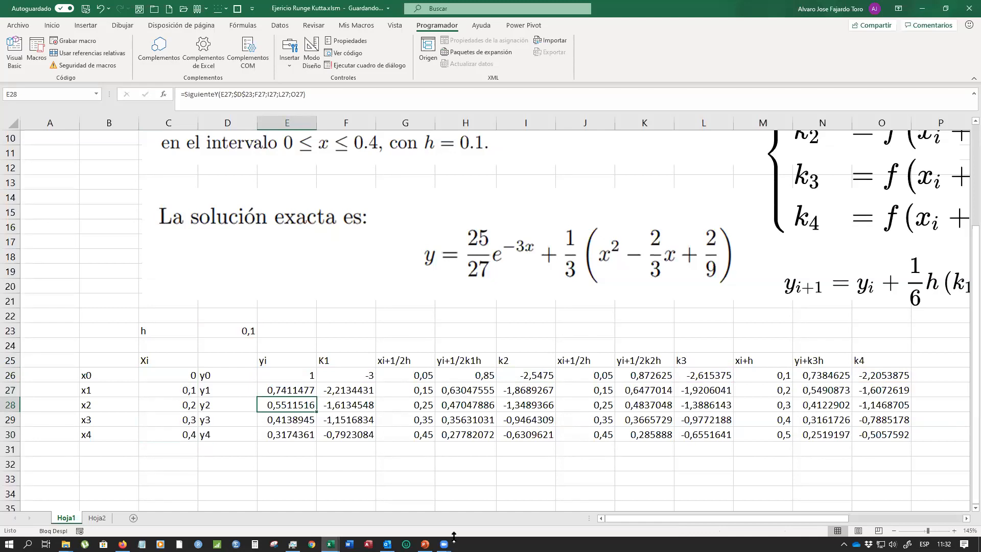
Switch to the Visual Basic editor, examine the SiguienteY function's expression, and return to the Excel workbook
{"action": "left_click", "coordinate": [330, 543]}
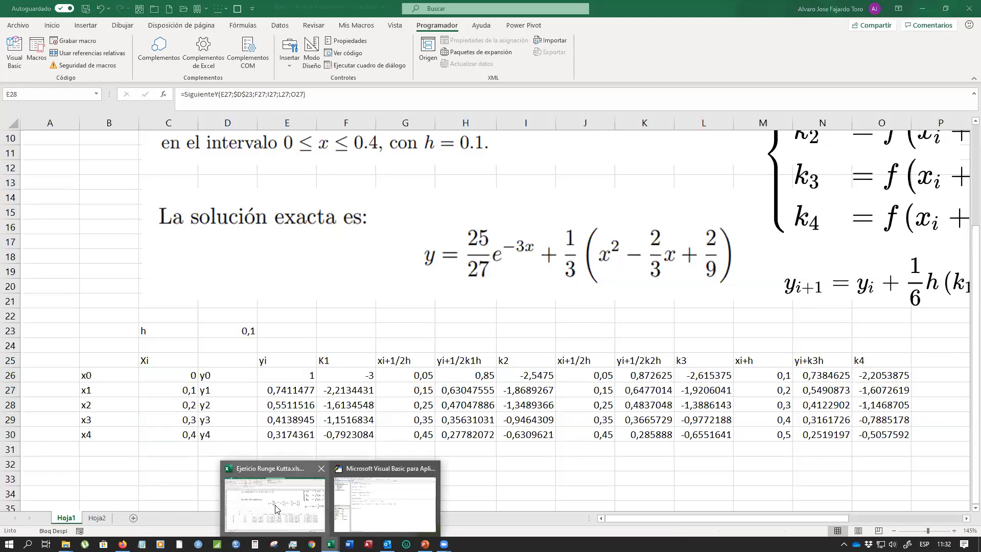
{"action": "left_click", "coordinate": [397, 497]}
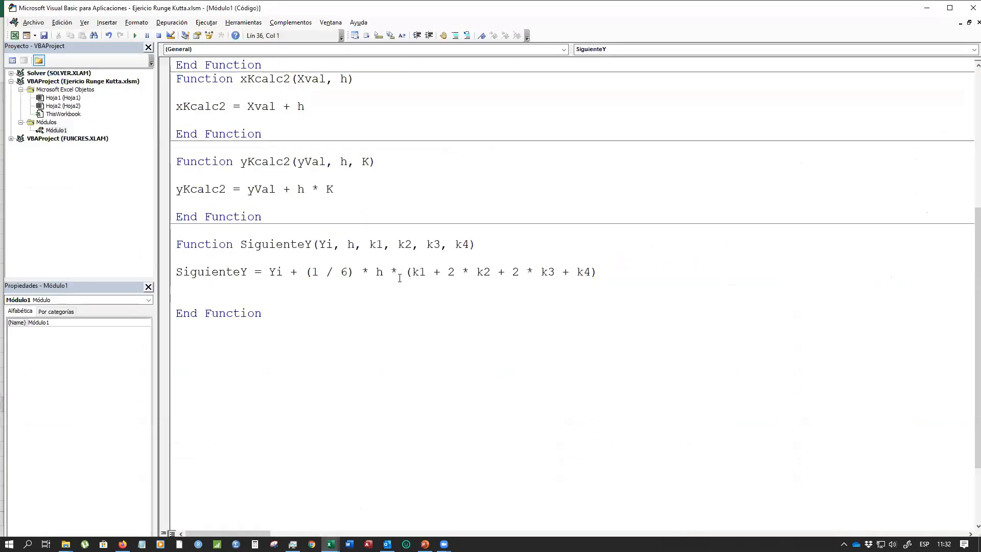
{"action": "left_click_drag", "start_coordinate": [269, 272], "coordinate": [599, 266]}
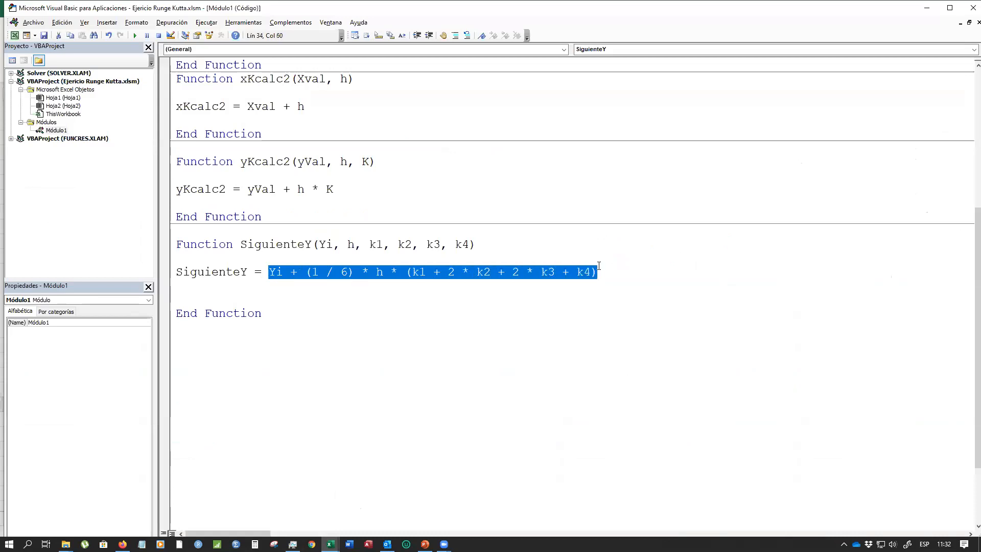
{"action": "mouse_move", "coordinate": [330, 544]}
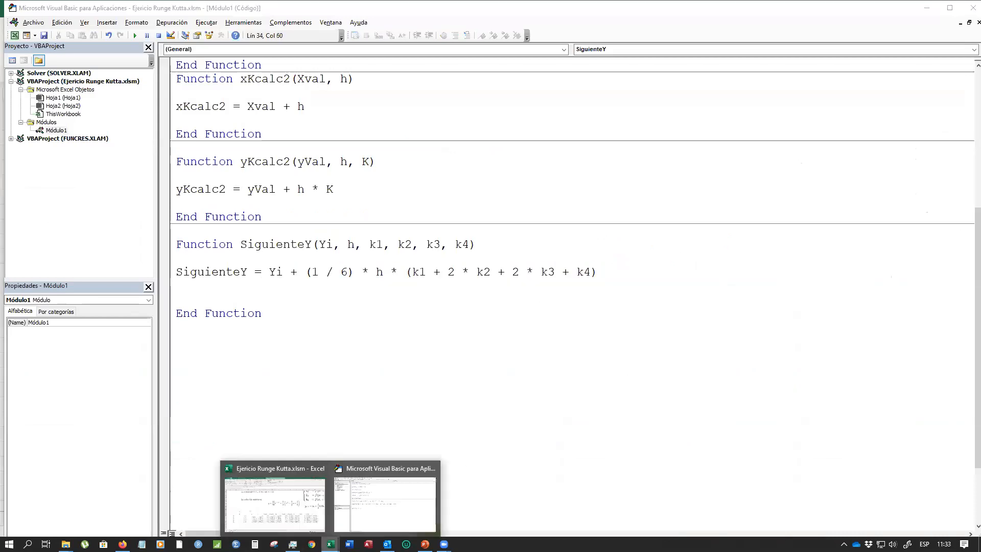
{"action": "left_click", "coordinate": [284, 514]}
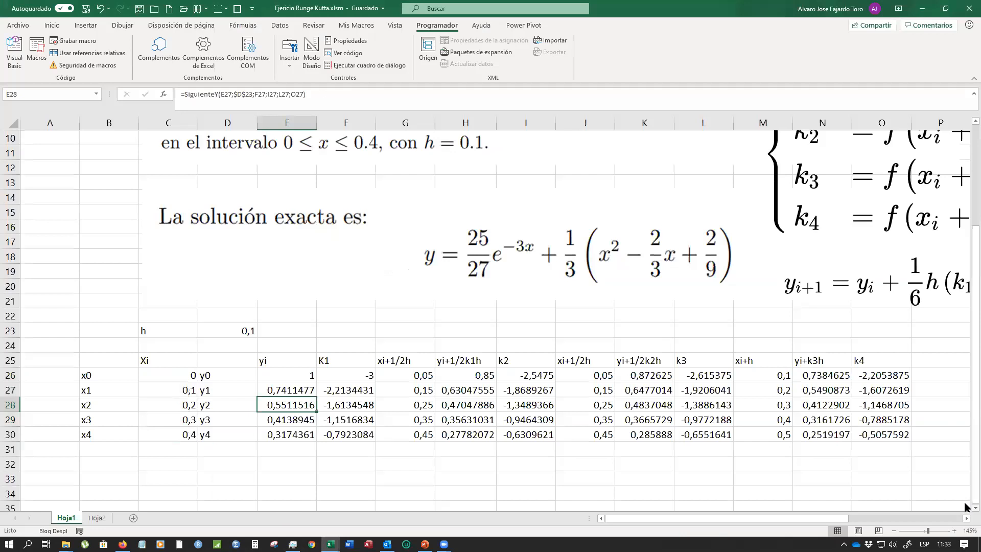
Move the yi+1 formula graphic to just above the results table, below the exact solution
{"action": "left_click", "coordinate": [966, 519]}
{"action": "left_click", "coordinate": [966, 520]}
{"action": "left_click", "coordinate": [966, 520]}
{"action": "left_click", "coordinate": [966, 520]}
{"action": "left_click_drag", "start_coordinate": [815, 298], "coordinate": [348, 324]}
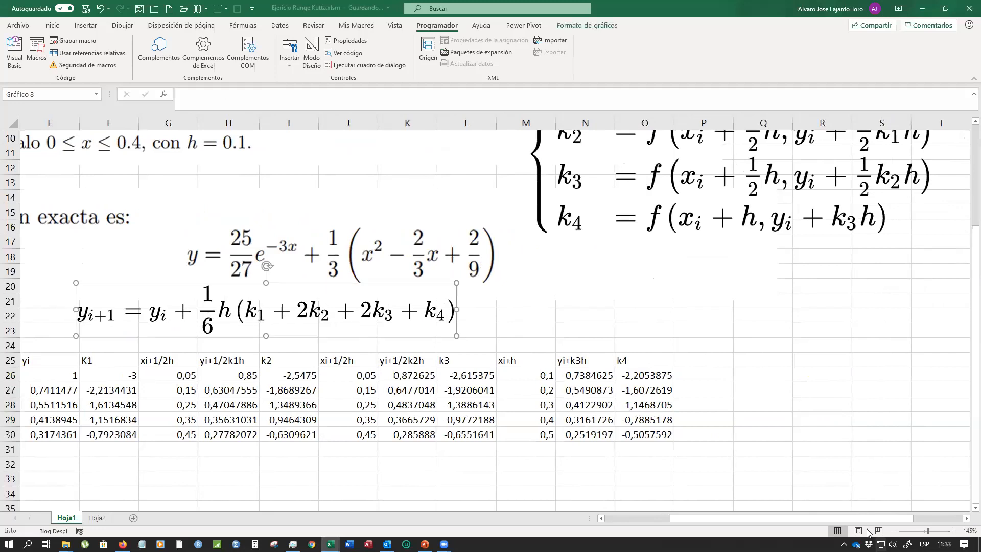
{"action": "left_click_drag", "start_coordinate": [815, 517], "coordinate": [766, 519]}
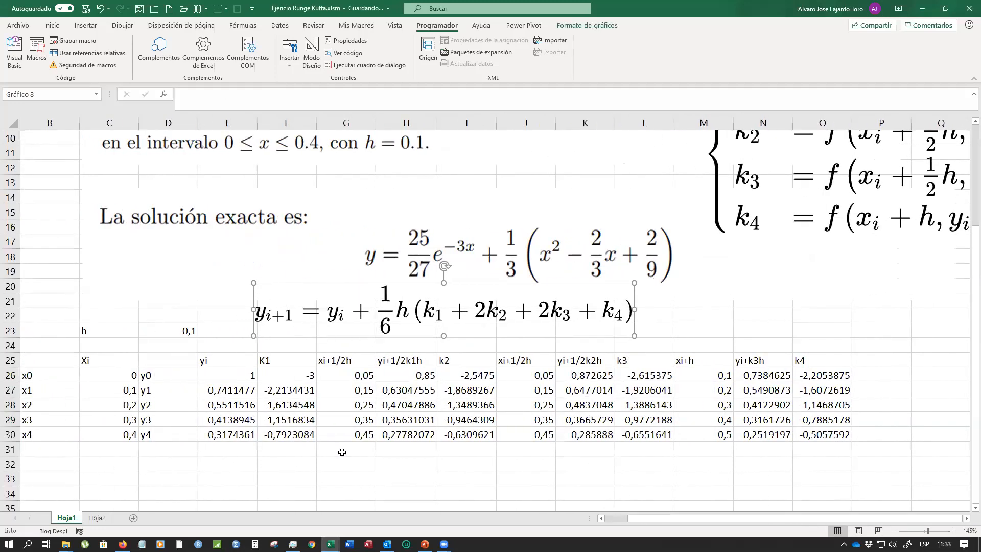
Compare the y1, xi+1/2h and yi+1/2k1h formulas with the method's equation, and check the h, yi and Xi values
{"action": "left_click", "coordinate": [235, 377]}
{"action": "double_click", "coordinate": [215, 389]}
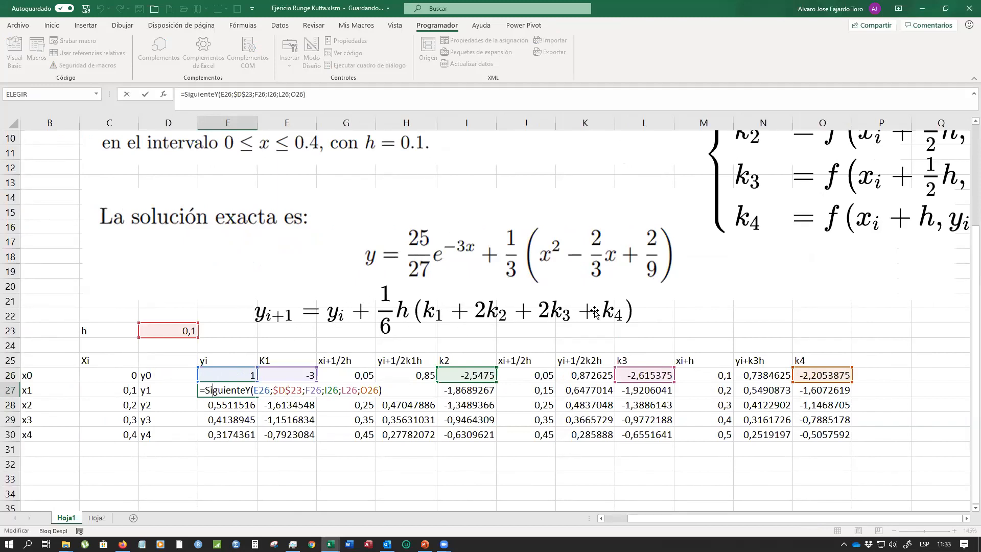
{"action": "key", "text": "Return"}
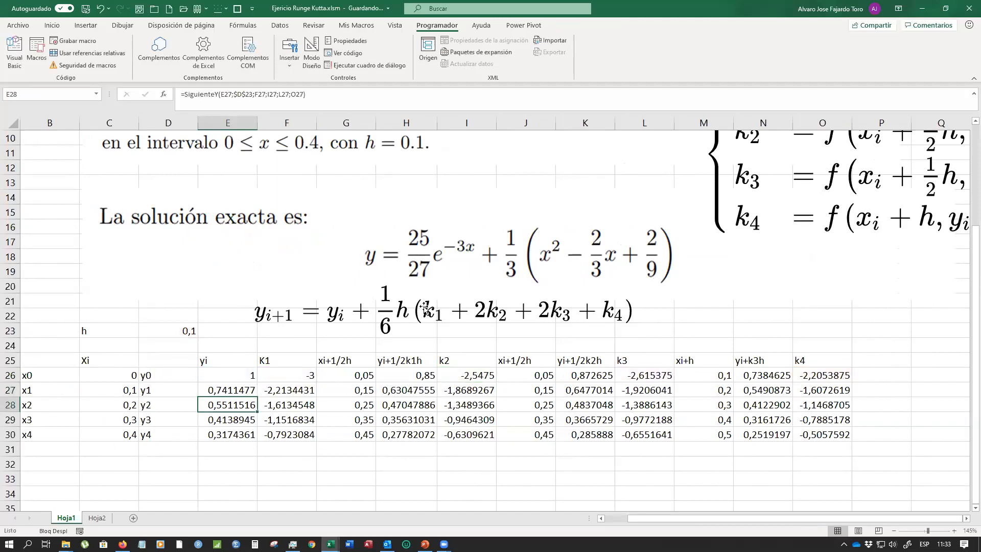
{"action": "double_click", "coordinate": [346, 376]}
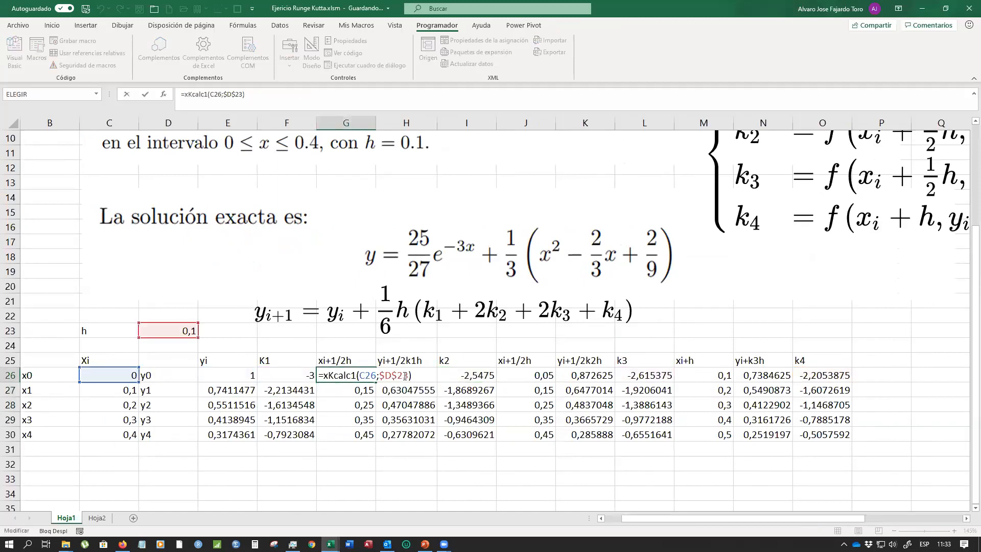
{"action": "key", "text": "Escape"}
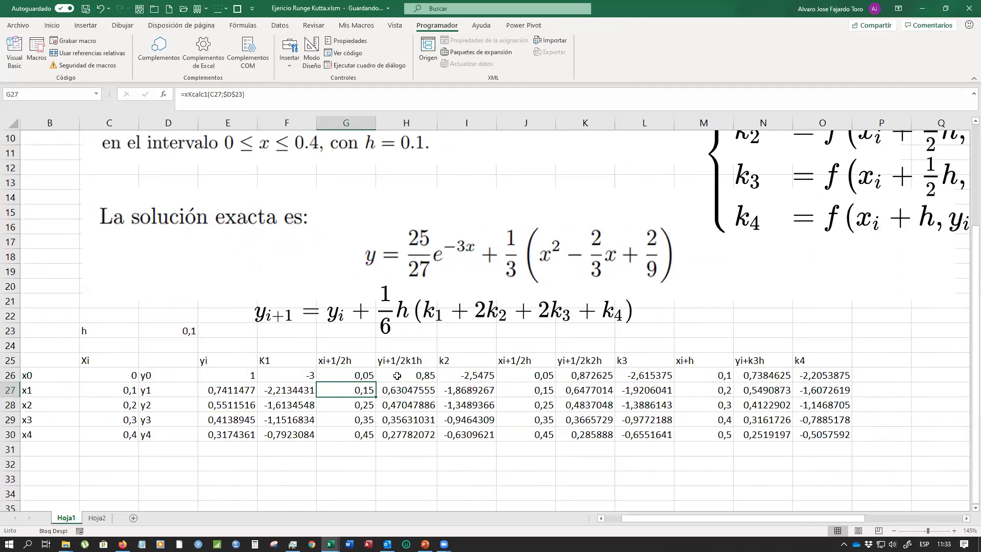
{"action": "left_click", "coordinate": [148, 332]}
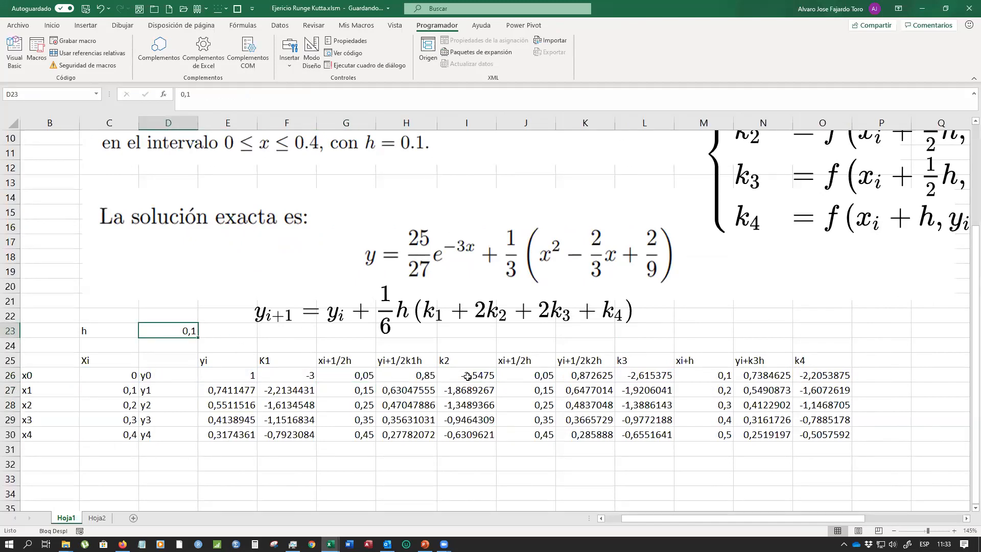
{"action": "left_click", "coordinate": [419, 376]}
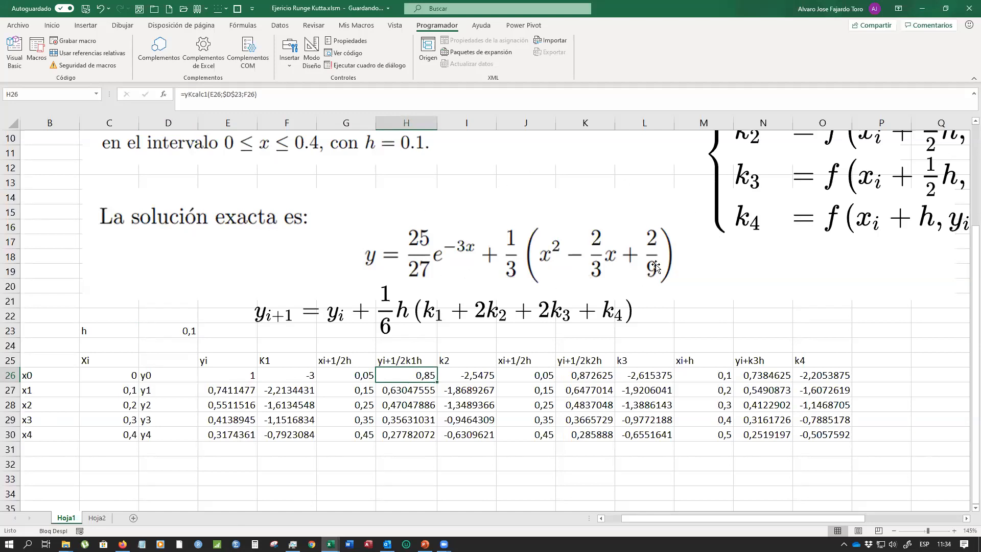
{"action": "left_click_drag", "start_coordinate": [229, 378], "coordinate": [226, 435]}
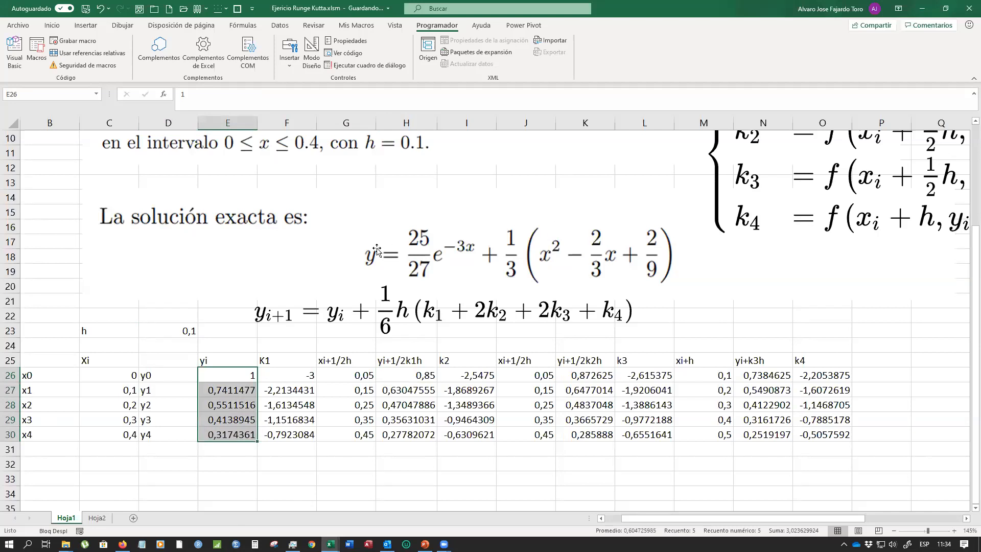
{"action": "left_click_drag", "start_coordinate": [112, 377], "coordinate": [129, 431]}
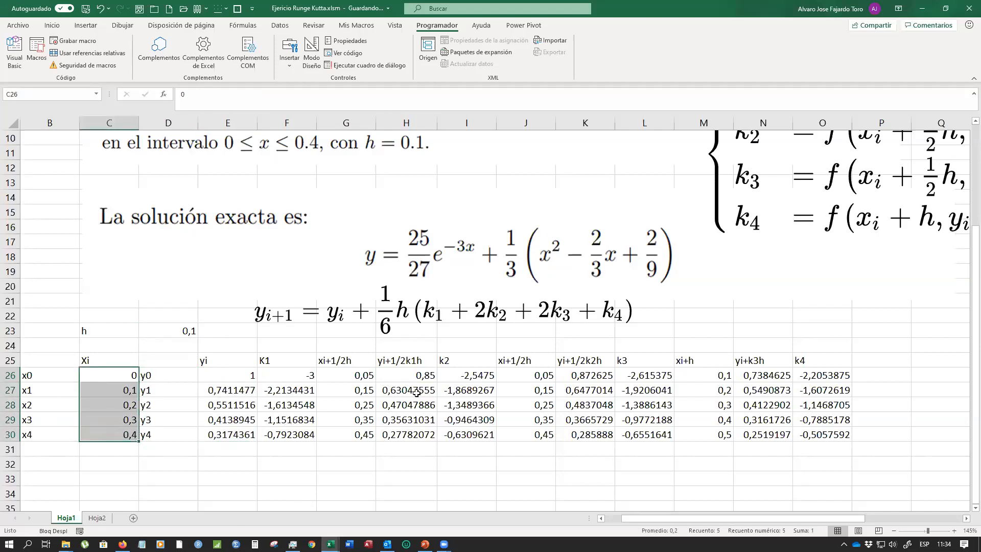
Move the yi+1 formula graphic back beneath the k1 to k4 equations
{"action": "left_click_drag", "start_coordinate": [416, 308], "coordinate": [883, 267]}
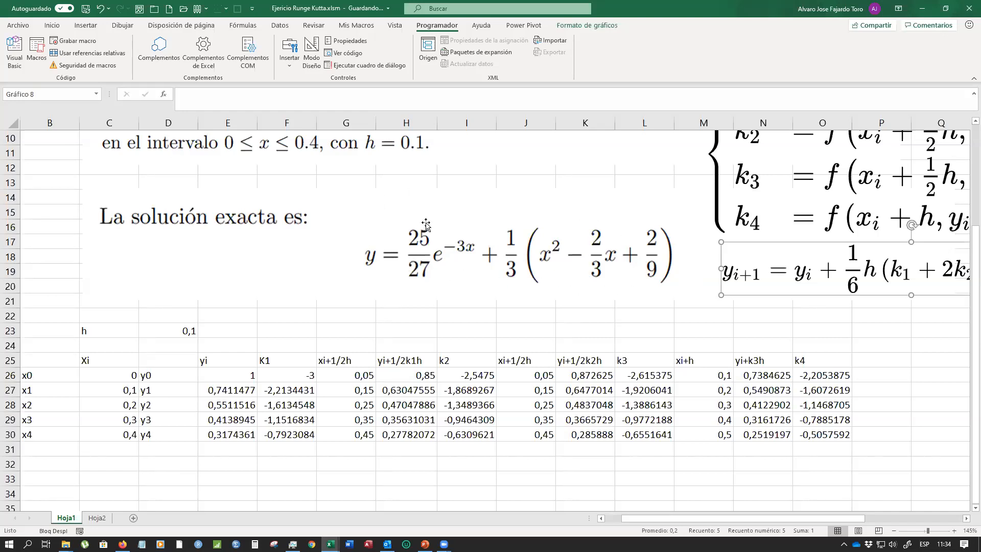
{"action": "scroll", "coordinate": [558, 309], "scroll_direction": "up", "scroll_amount": 2}
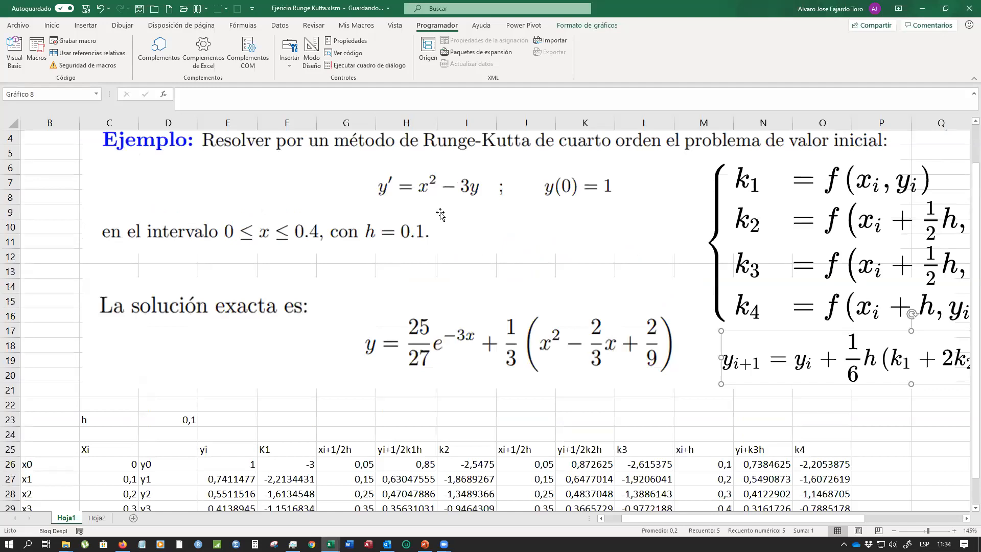
{"action": "scroll", "coordinate": [543, 351], "scroll_direction": "down", "scroll_amount": 1}
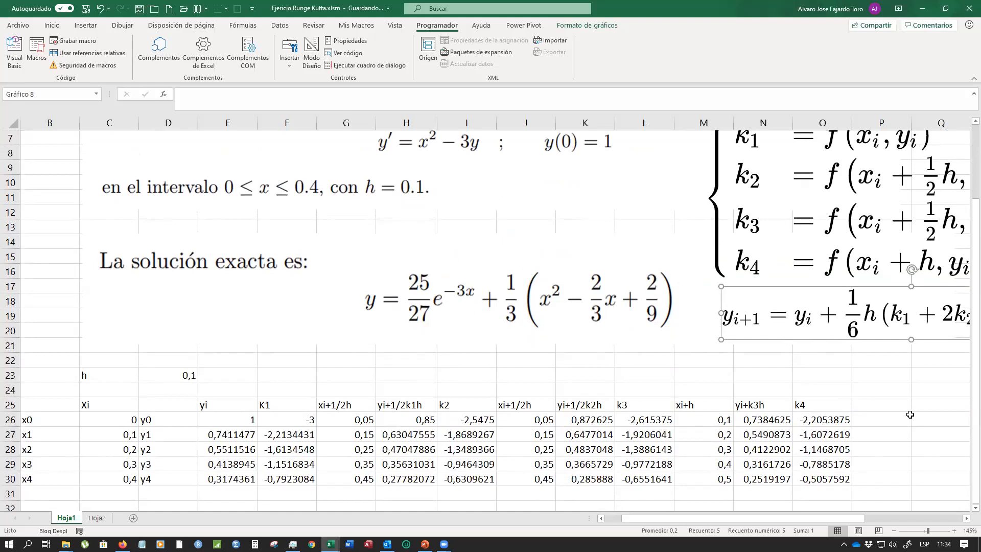
Examine the computed yi values for y0 to y4 alongside the exact solution's equation
{"action": "left_click_drag", "start_coordinate": [248, 420], "coordinate": [236, 480]}
{"action": "left_click", "coordinate": [505, 291]}
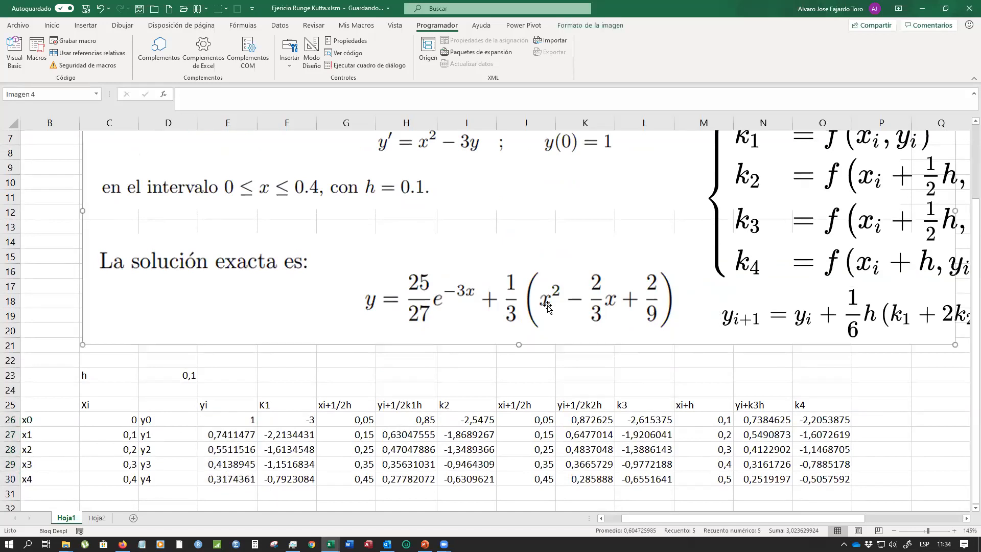
{"action": "left_click", "coordinate": [535, 369]}
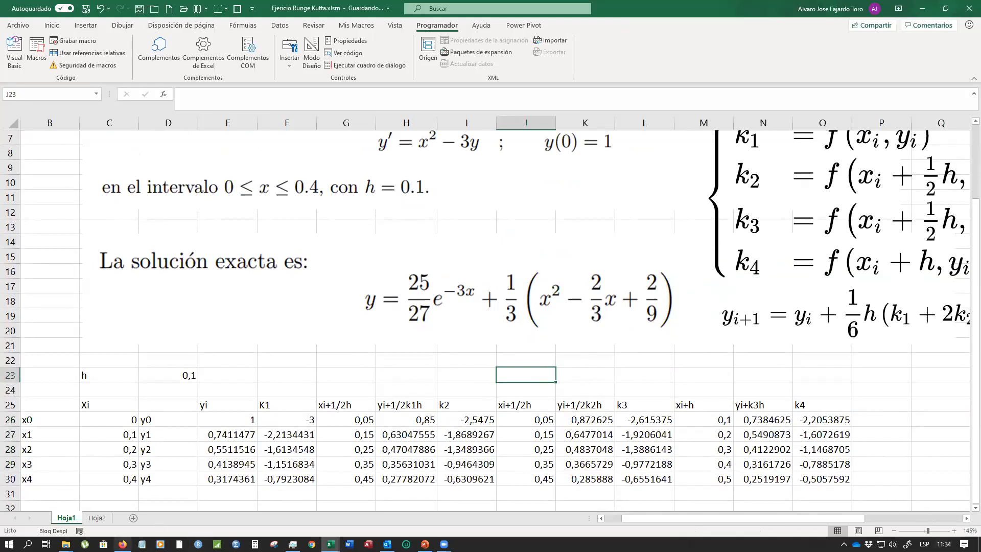
Switch to Firefox to look over the custom functions section of the Moodle course, and return to the Excel workbook
{"action": "mouse_move", "coordinate": [123, 543]}
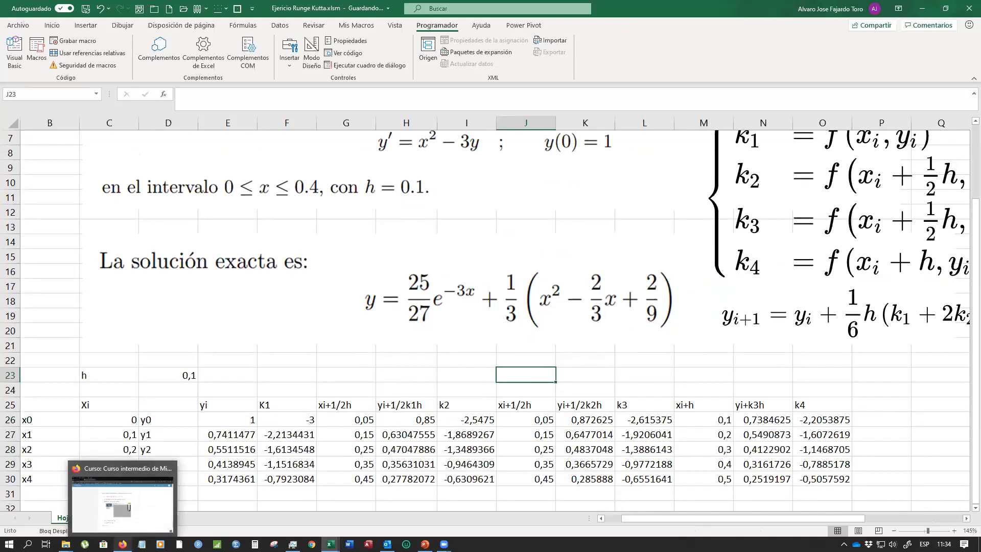
{"action": "left_click", "coordinate": [123, 543]}
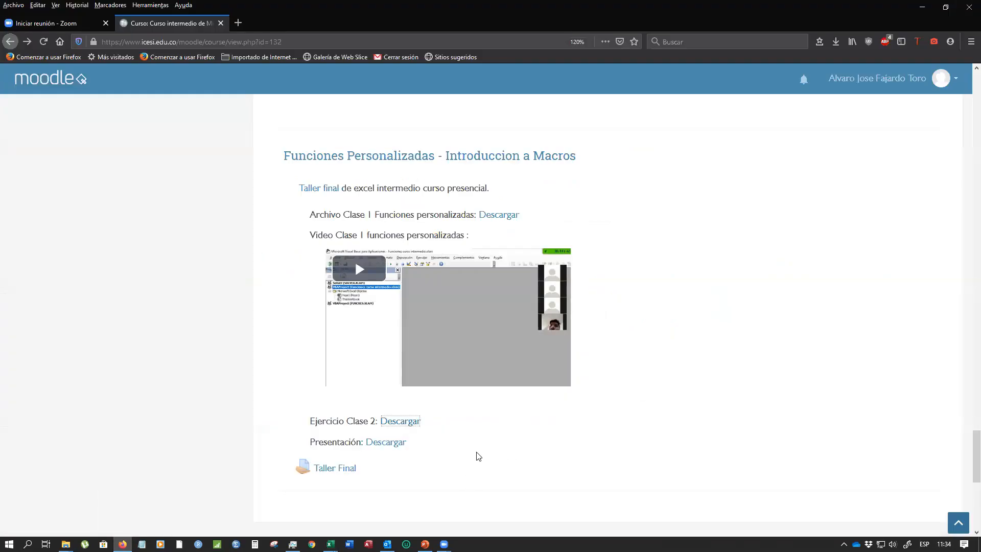
{"action": "scroll", "coordinate": [479, 456], "scroll_direction": "up", "scroll_amount": 5}
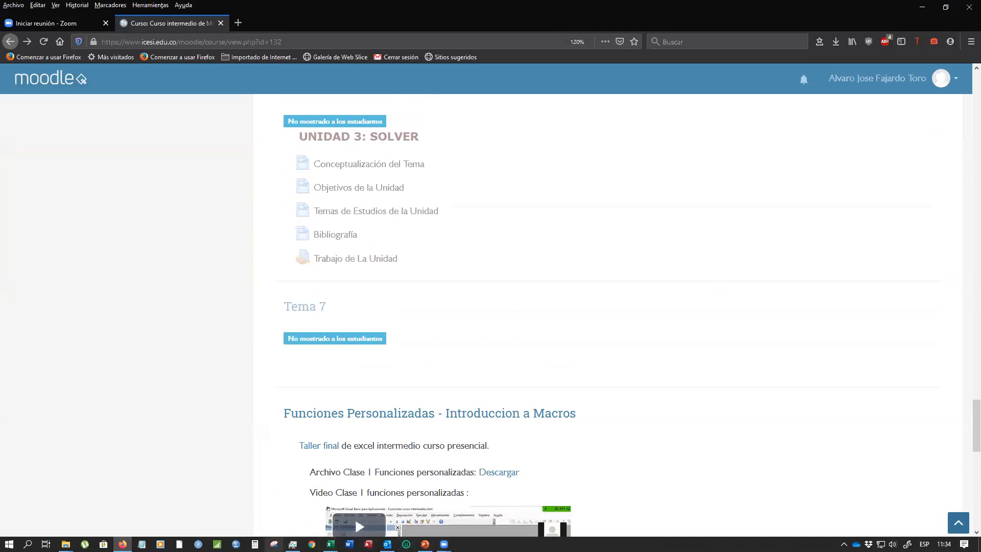
{"action": "left_click", "coordinate": [123, 544]}
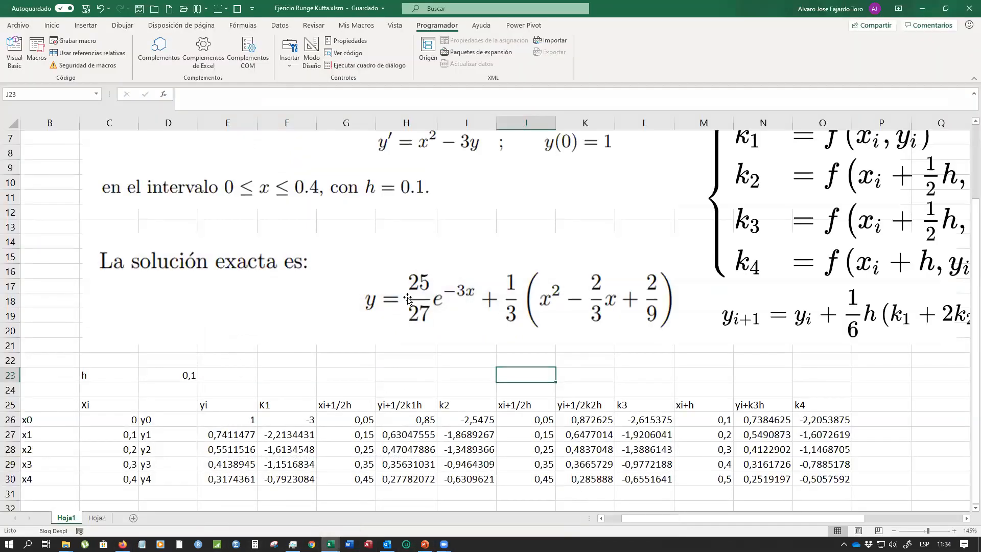
Review the YVal, H and K arguments of the yKcalc1 function in cell H26 without changing them
{"action": "left_click", "coordinate": [416, 422]}
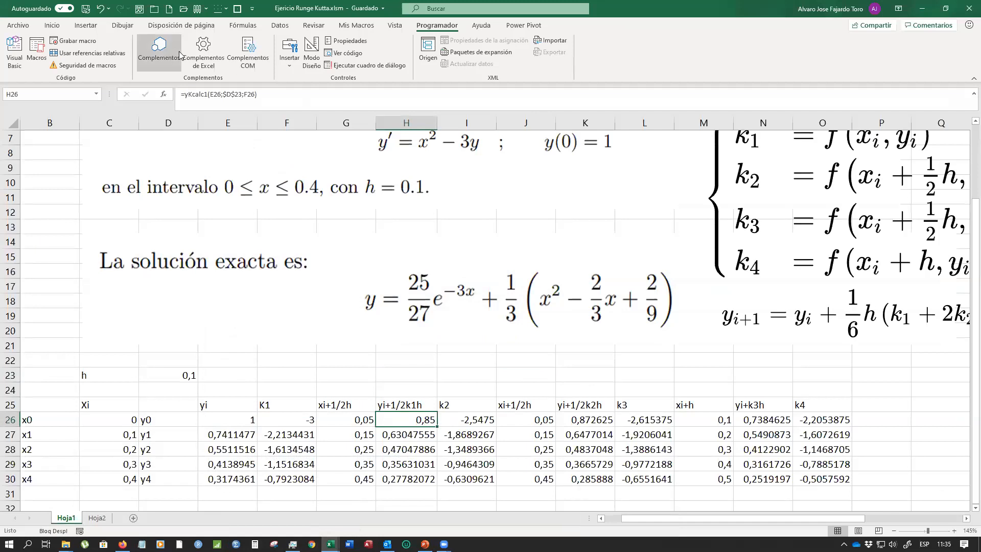
{"action": "left_click", "coordinate": [165, 95]}
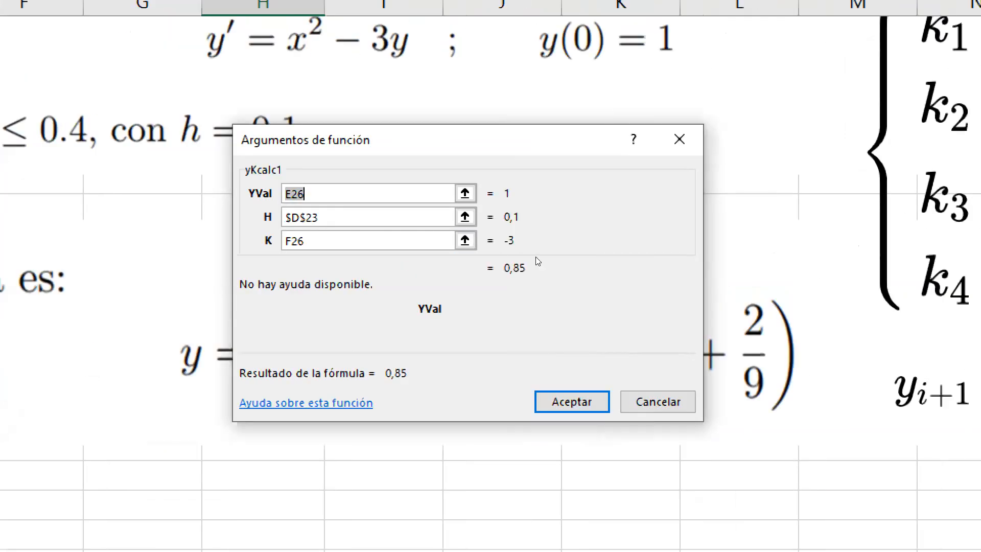
{"action": "key", "text": "Escape"}
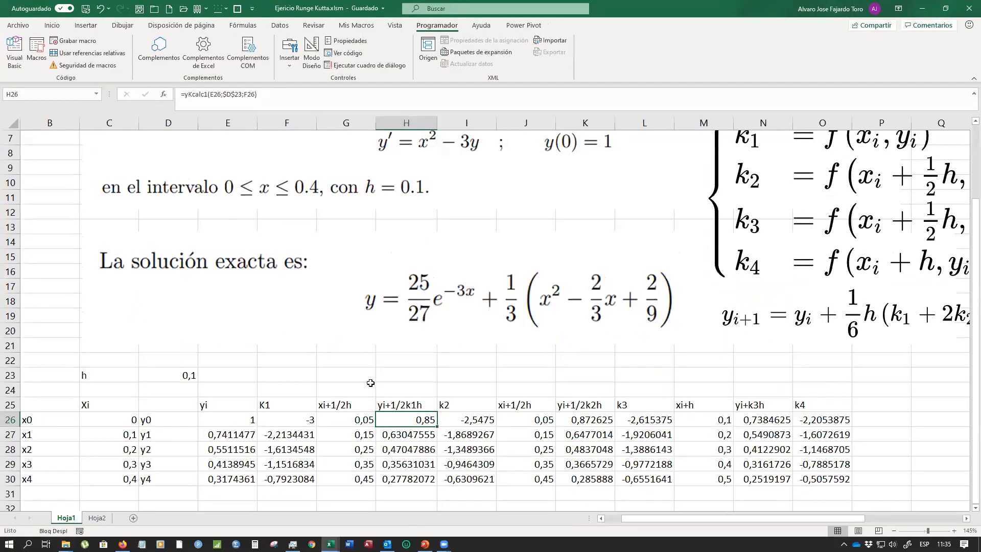
{"action": "left_click", "coordinate": [190, 506]}
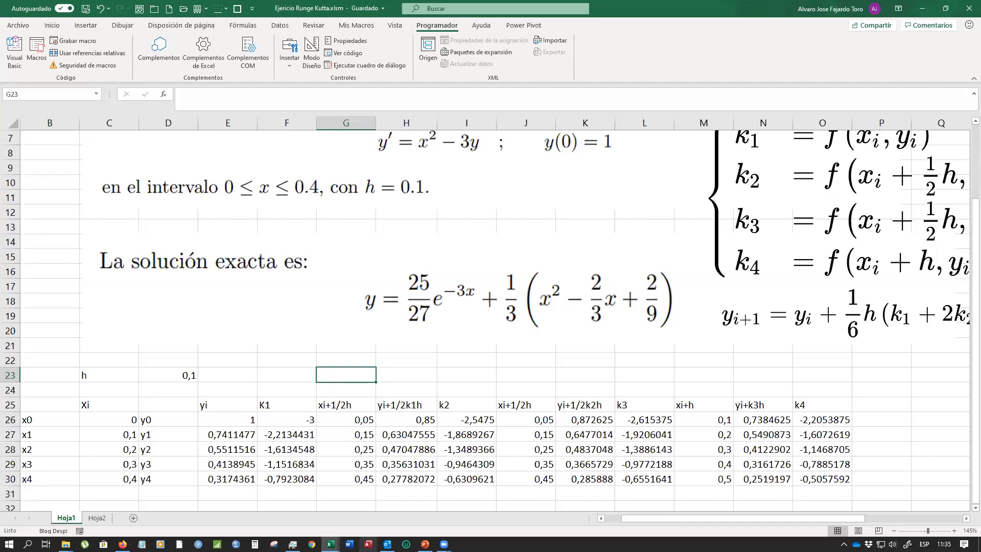
Switch to Notepad and write the Google Sites address of the instructor's workshops site in a blank note
{"action": "mouse_move", "coordinate": [123, 544]}
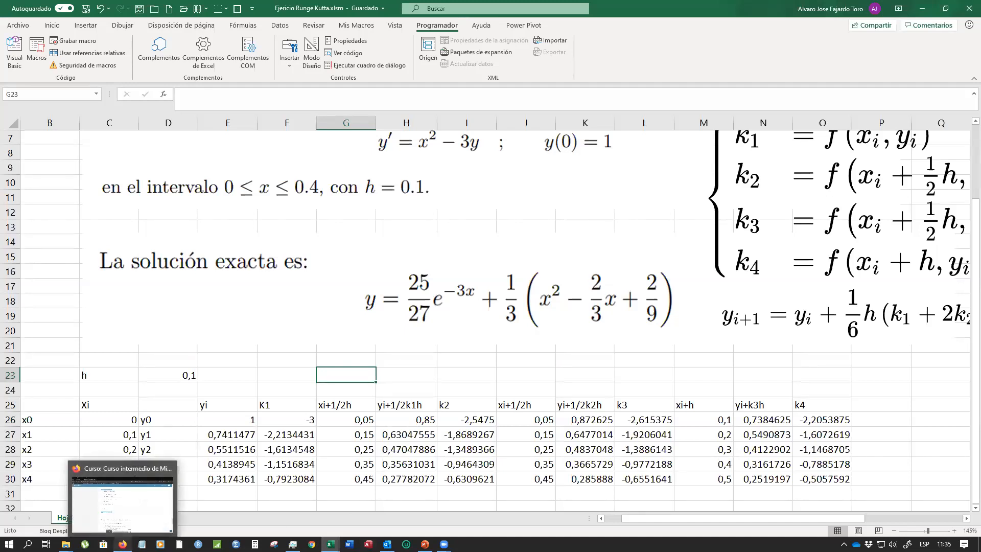
{"action": "left_click", "coordinate": [142, 544]}
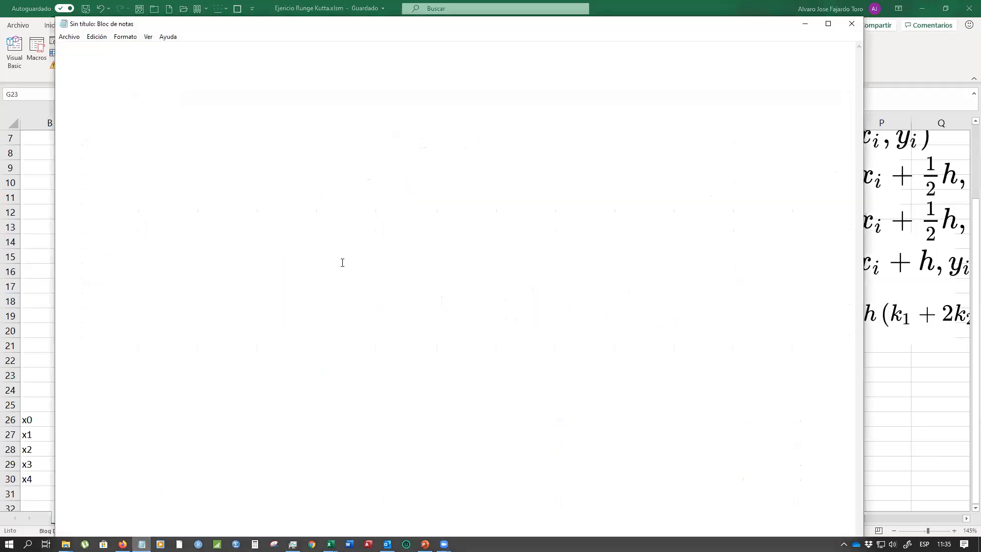
{"action": "type", "text": "1"}
{"action": "key", "text": "BackSpace"}
{"action": "type", "text": "sites.google"}
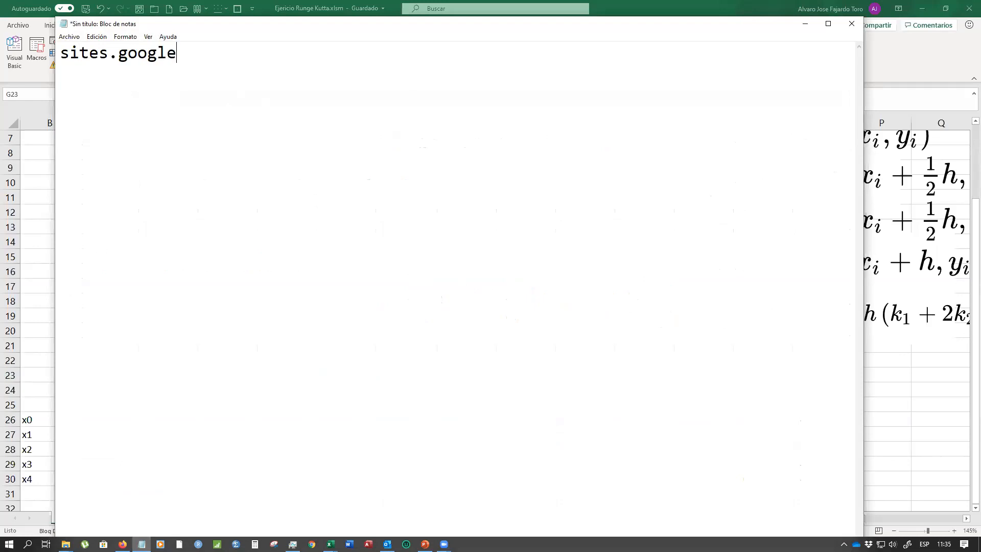
{"action": "type", "text": ".com/site"}
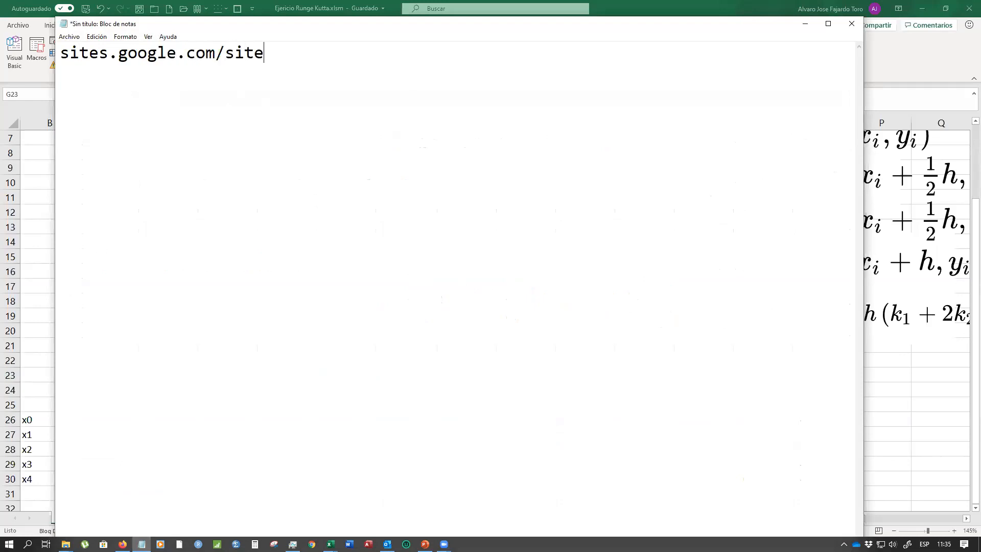
{"action": "type", "text": "/tallers"}
{"action": "key", "text": "BackSpace"}
{"action": "type", "text": "esalvar"}
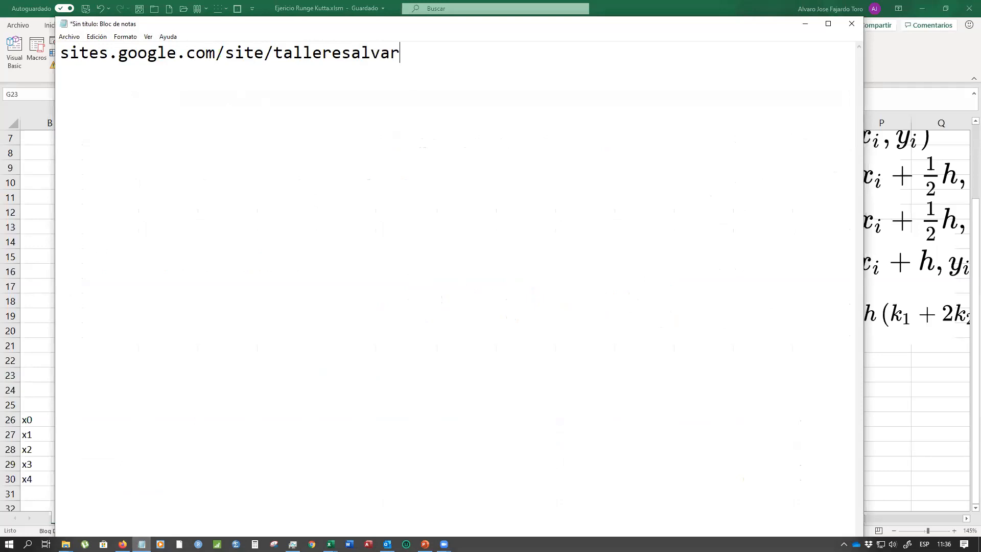
{"action": "type", "text": "ofajardo"}
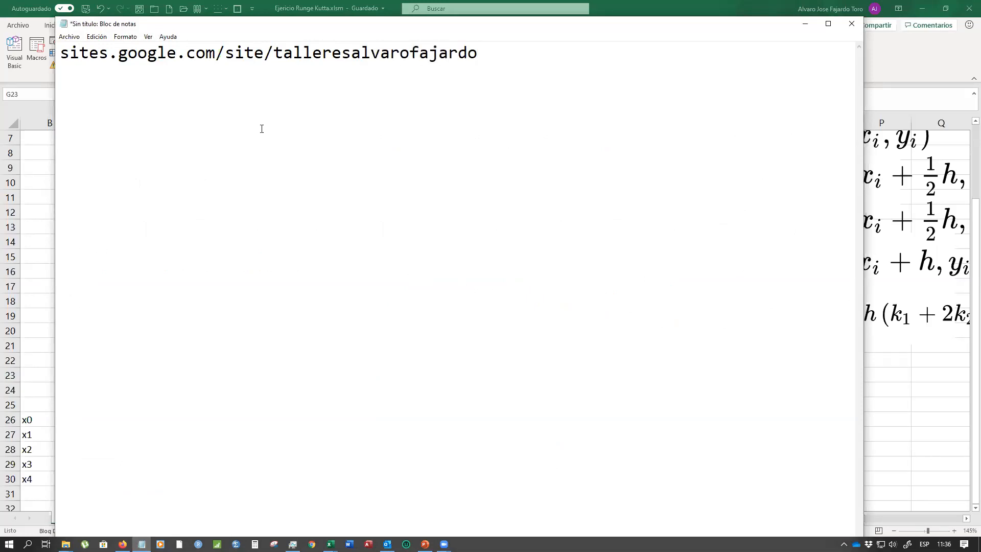
Copy the workshops site address from the note and open it in a new Firefox tab
{"action": "left_click_drag", "start_coordinate": [492, 45], "coordinate": [51, 39]}
{"action": "key", "text": "ctrl+c"}
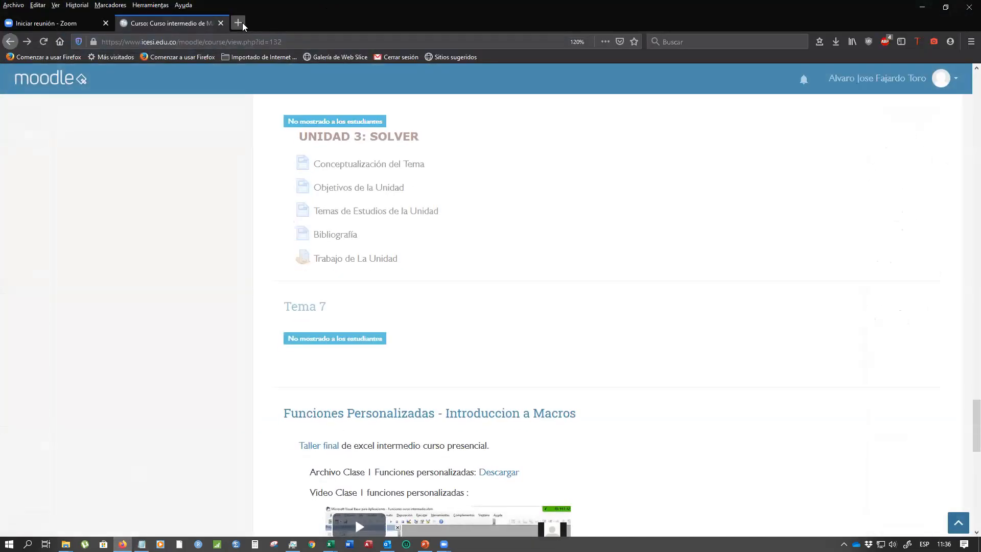
{"action": "left_click", "coordinate": [238, 23]}
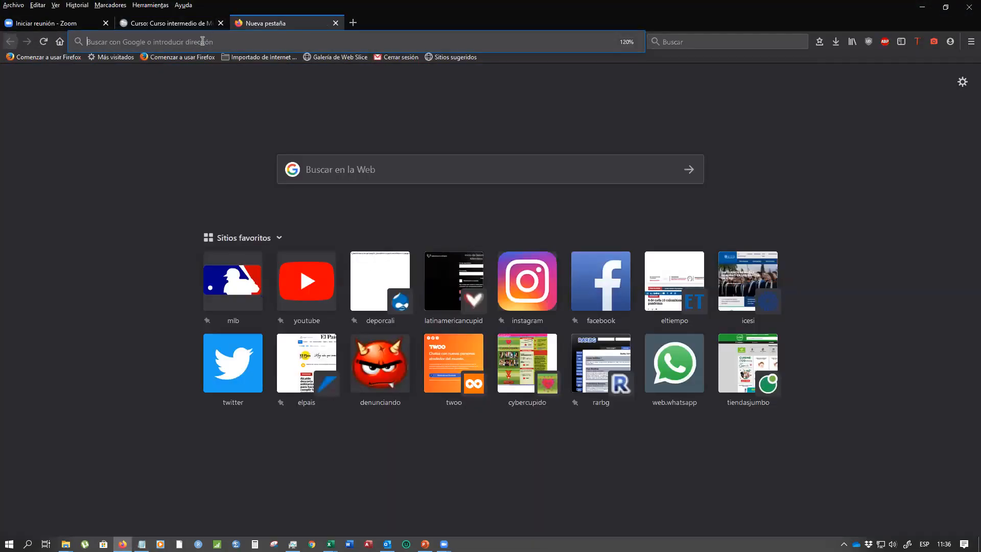
{"action": "left_click", "coordinate": [202, 41]}
{"action": "key", "text": "ctrl+v"}
{"action": "key", "text": "Return"}
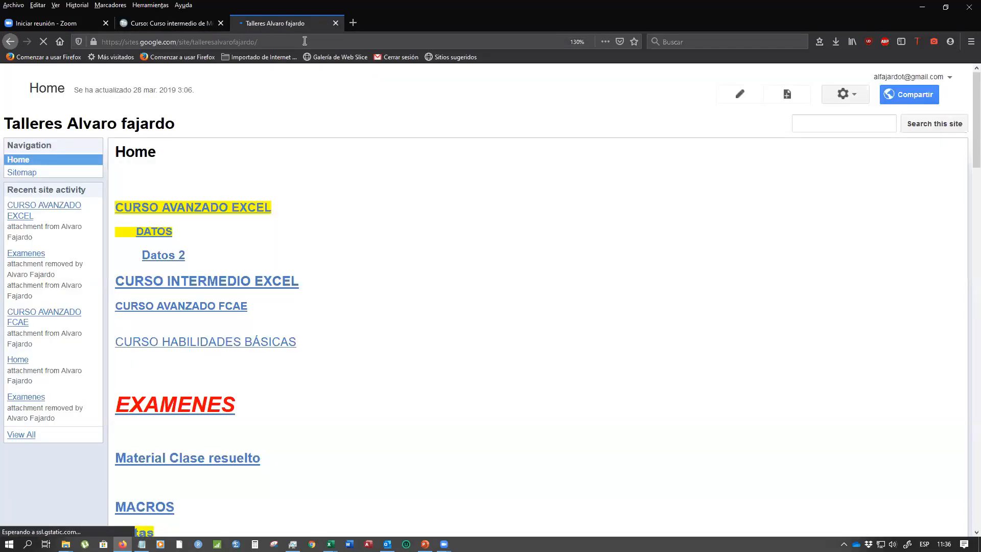
{"action": "left_click", "coordinate": [303, 39]}
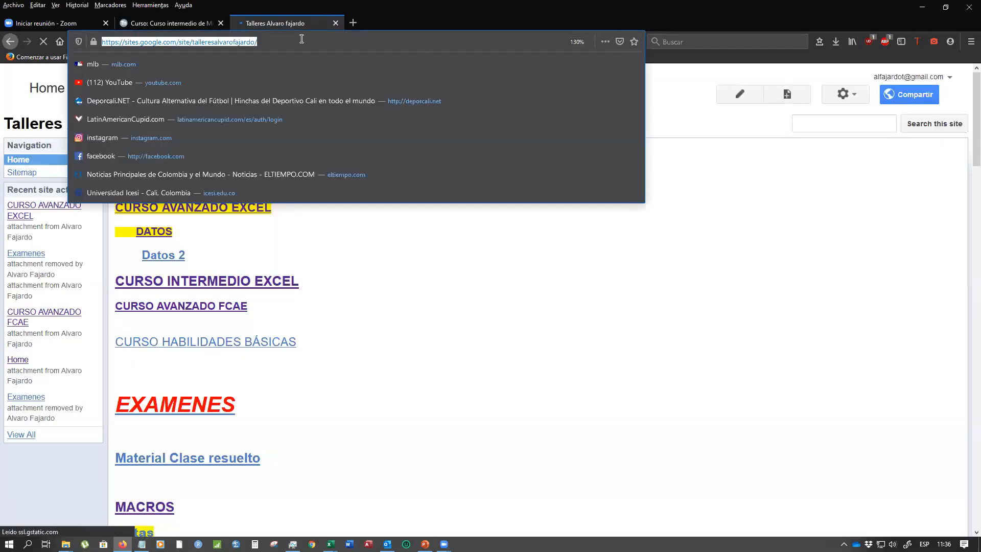
{"action": "left_click", "coordinate": [398, 517]}
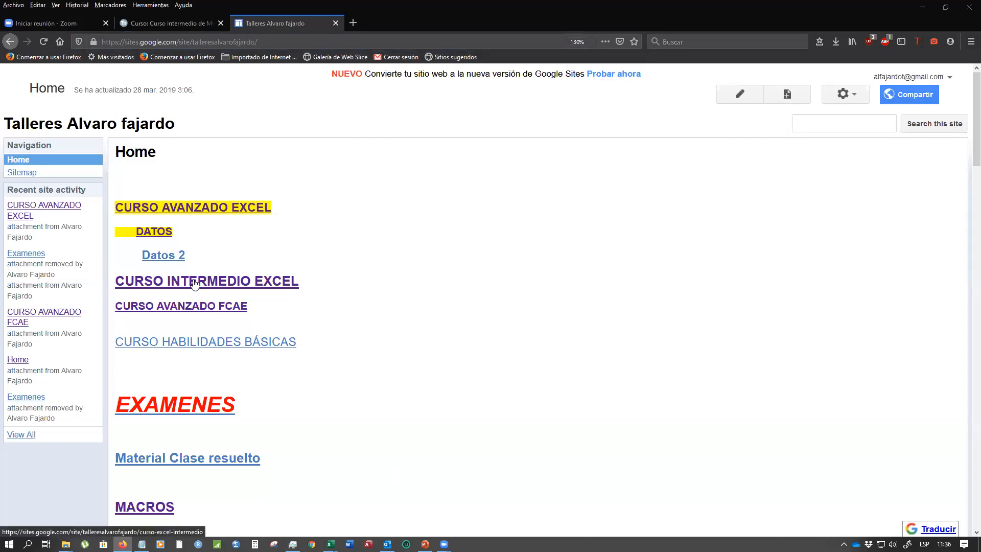
Open the site's CURSO INTERMEDIO EXCEL page and locate Descriptor.txt in its file list
{"action": "scroll", "coordinate": [284, 337], "scroll_direction": "down", "scroll_amount": 3}
{"action": "scroll", "coordinate": [220, 332], "scroll_direction": "up", "scroll_amount": 2}
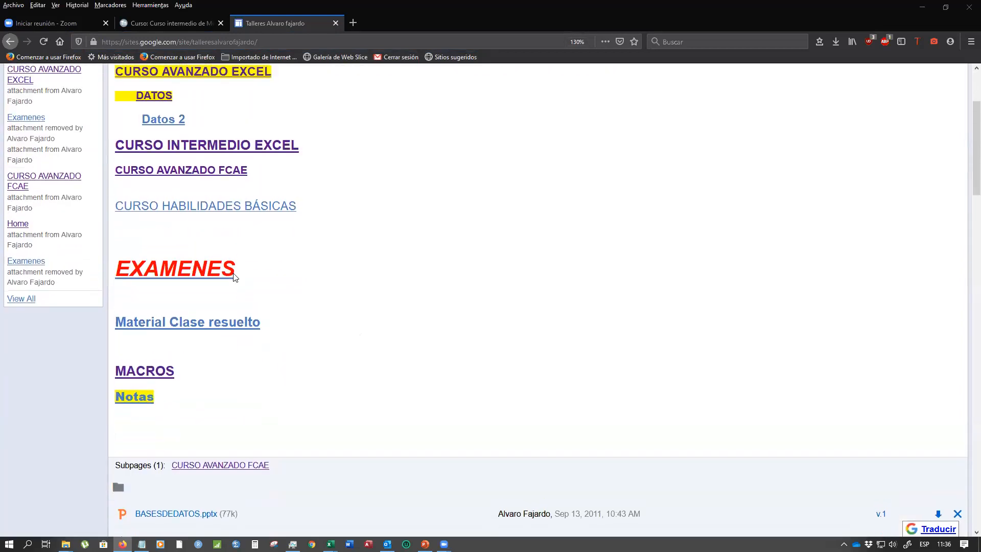
{"action": "left_click", "coordinate": [296, 212]}
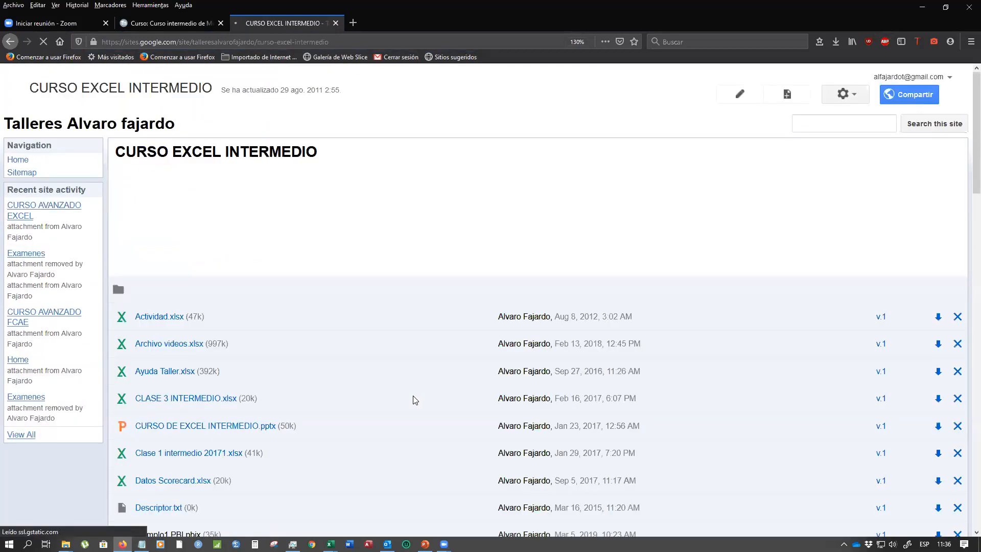
{"action": "scroll", "coordinate": [413, 399], "scroll_direction": "down", "scroll_amount": 3}
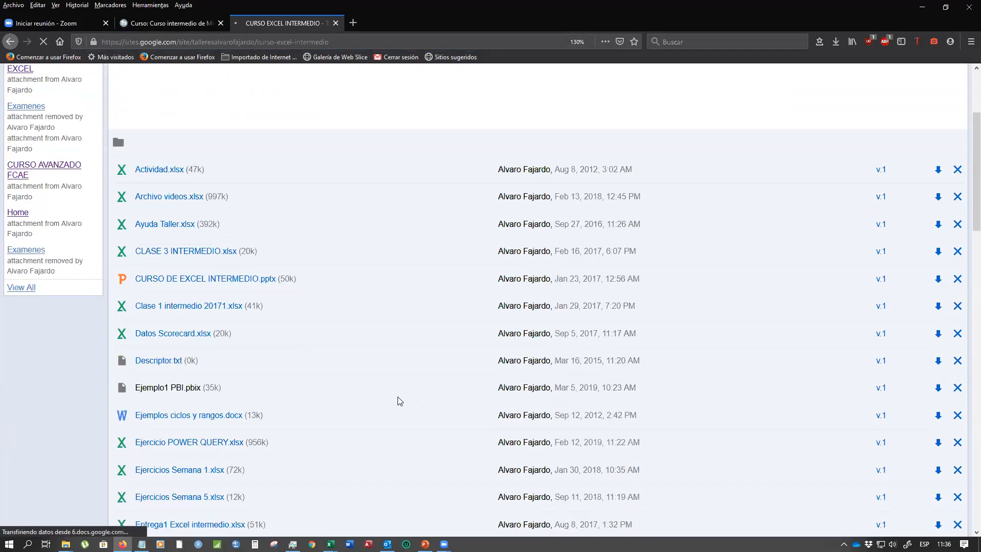
{"action": "left_click", "coordinate": [10, 41]}
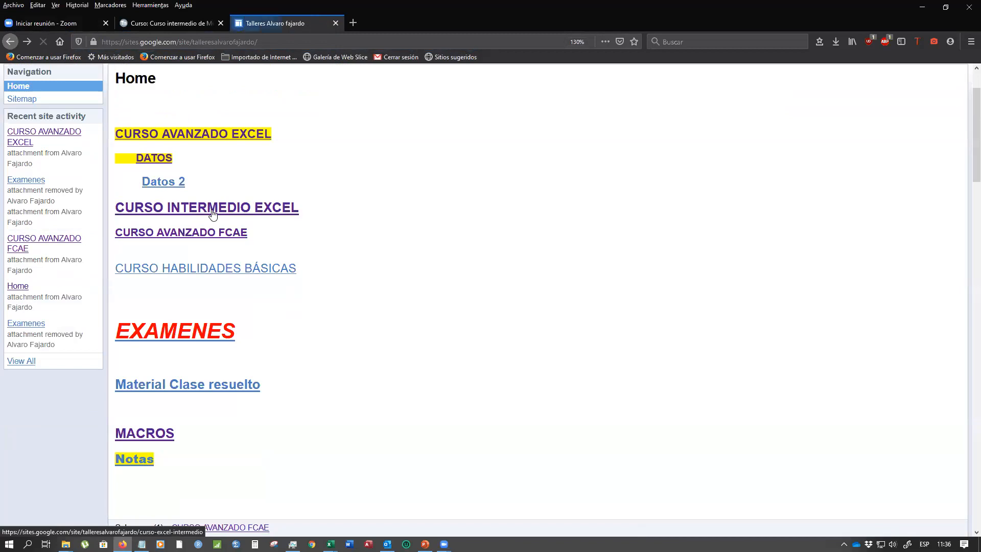
{"action": "left_click", "coordinate": [213, 214]}
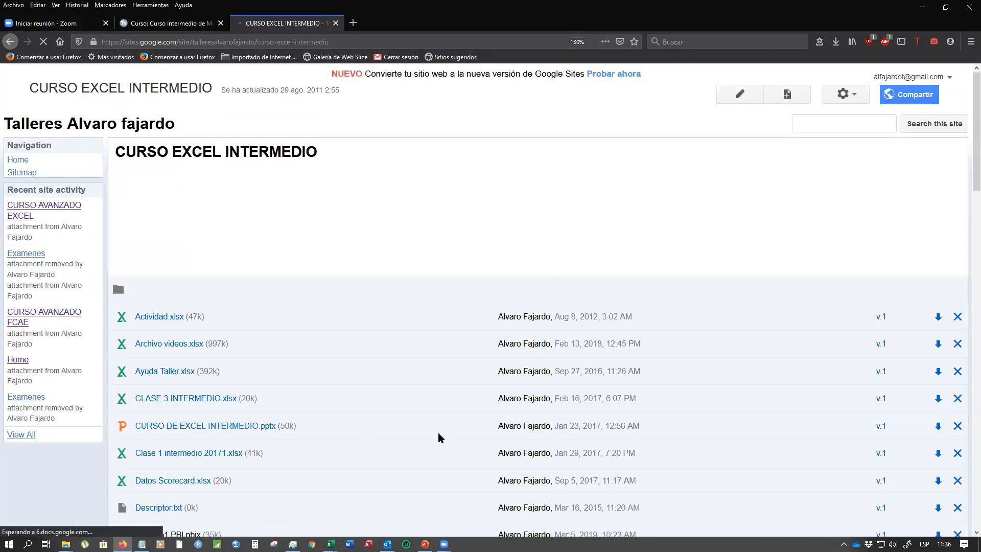
{"action": "scroll", "coordinate": [437, 438], "scroll_direction": "down", "scroll_amount": 1}
{"action": "scroll", "coordinate": [207, 480], "scroll_direction": "down", "scroll_amount": 3}
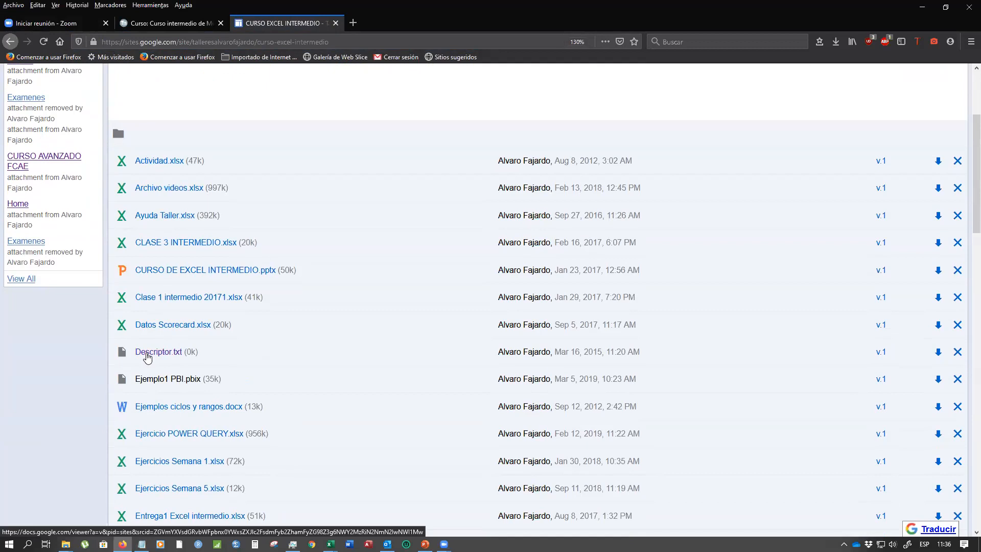
Download Descriptor.txt by saving it to disk, and open the downloaded file in Notepad
{"action": "left_click", "coordinate": [938, 352]}
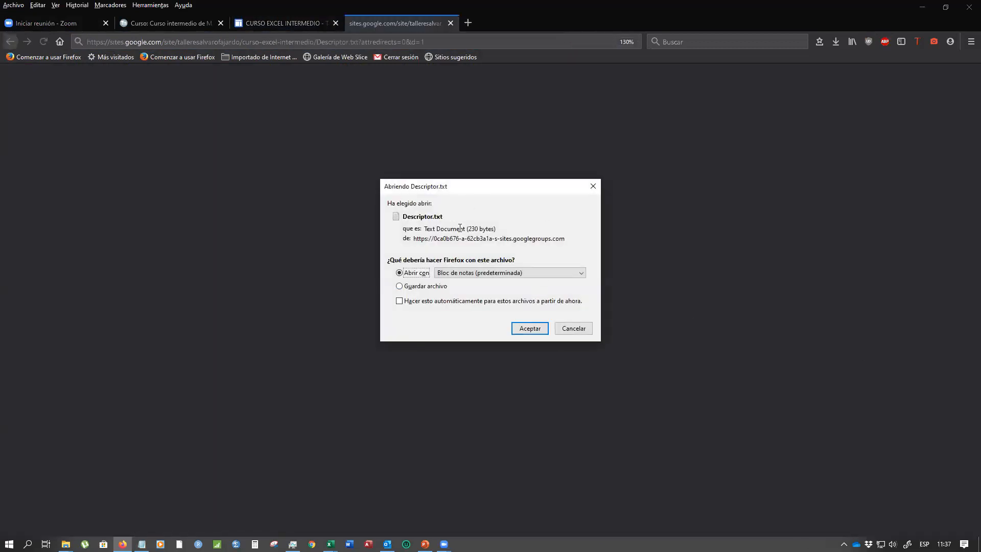
{"action": "left_click", "coordinate": [426, 286]}
{"action": "left_click", "coordinate": [529, 329]}
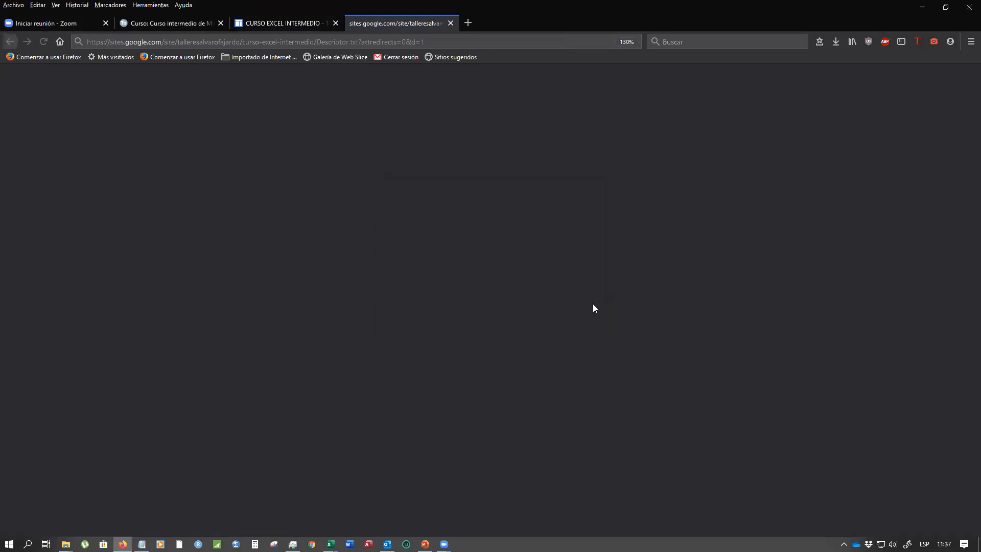
{"action": "left_click", "coordinate": [819, 282]}
{"action": "left_click", "coordinate": [834, 44]}
{"action": "left_click", "coordinate": [687, 61]}
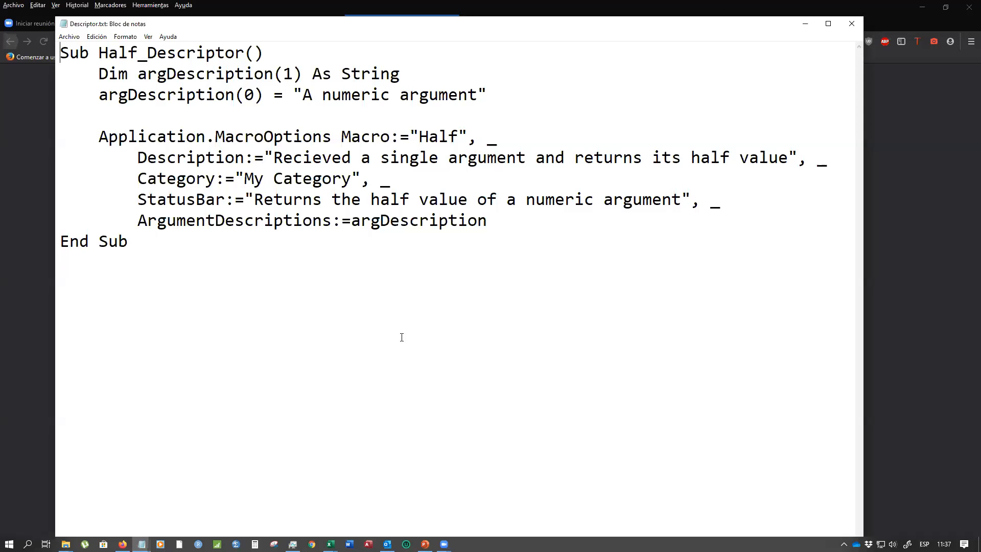
Insert five blank lines above Sub Half_Descriptor() at the start of the file
{"action": "left_click", "coordinate": [61, 52]}
{"action": "key", "text": "Return"}
{"action": "key", "text": "Return"}
{"action": "key", "text": "Return"}
{"action": "key", "text": "Return"}
{"action": "key", "text": "Return"}
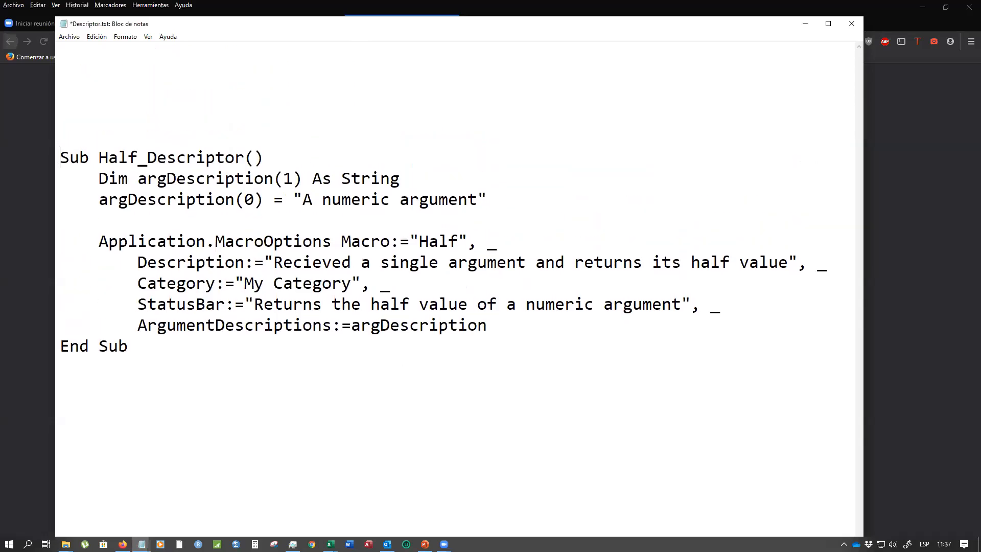
Write the function header "Function Half(Valor)" on the first line
{"action": "left_click", "coordinate": [75, 58]}
{"action": "type", "text": "Funxtion"}
{"action": "key", "text": "BackSpace"}
{"action": "key", "text": "BackSpace"}
{"action": "key", "text": "BackSpace"}
{"action": "key", "text": "BackSpace"}
{"action": "key", "text": "BackSpace"}
{"action": "type", "text": "ction "}
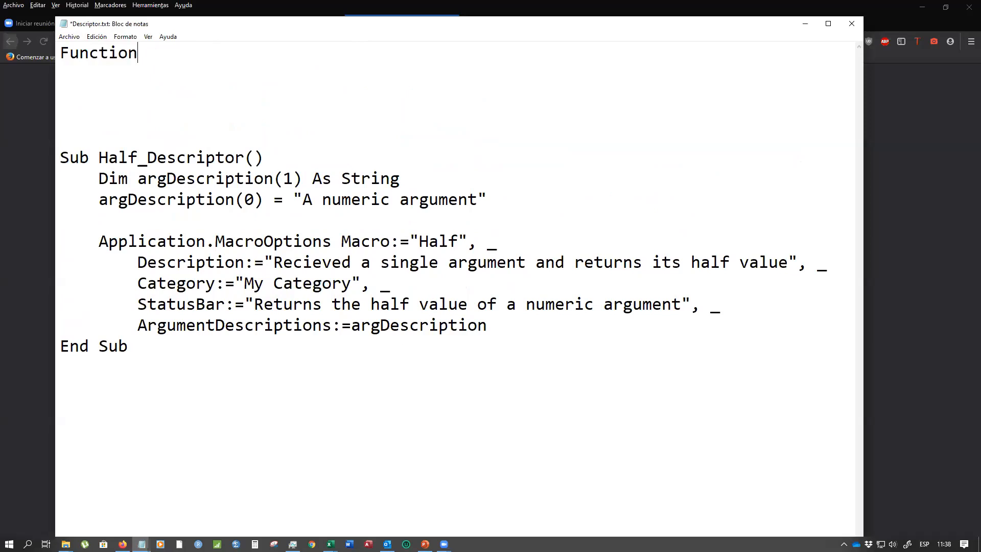
{"action": "type", "text": "Half(Valor"}
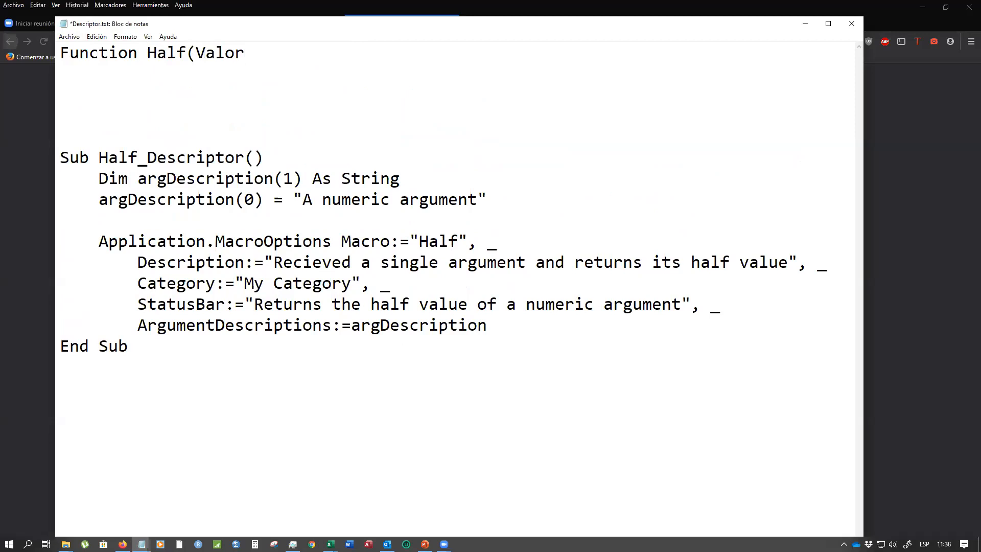
{"action": "type", "text": ")"}
{"action": "key", "text": "Return"}
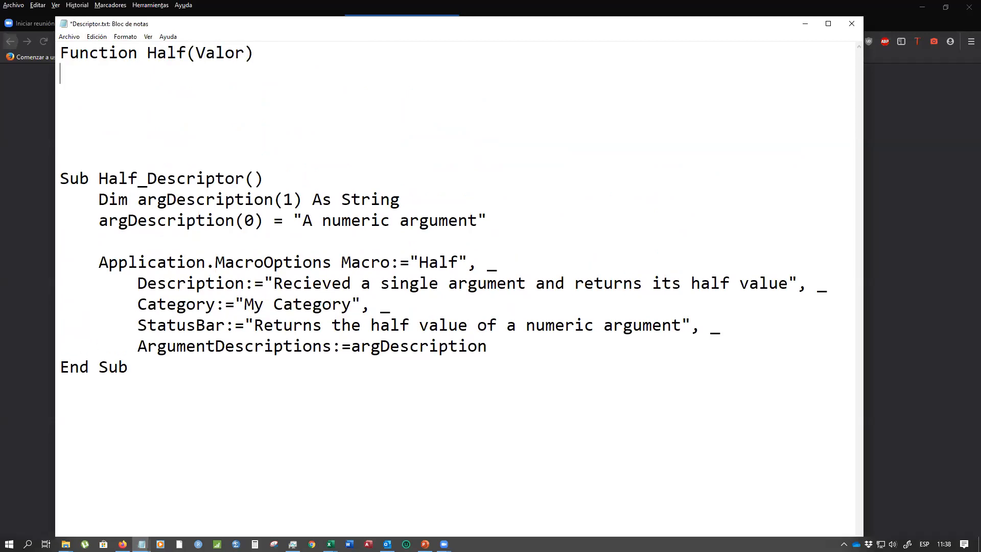
Add the function body "Half=valor/2" beneath the header, with a blank line before it and new lines after it
{"action": "key", "text": "Return"}
{"action": "type", "text": "hal"}
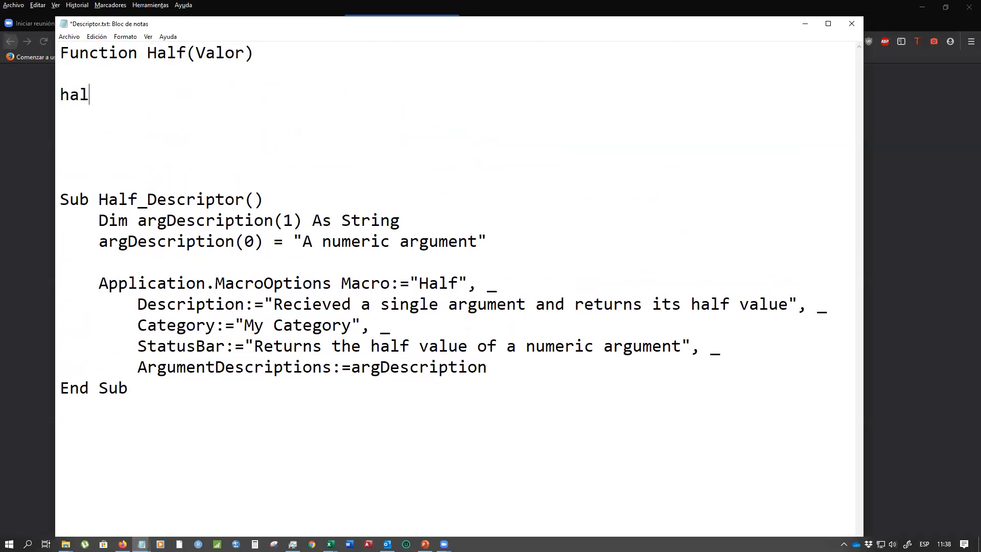
{"action": "key", "text": "BackSpace"}
{"action": "key", "text": "BackSpace"}
{"action": "key", "text": "BackSpace"}
{"action": "type", "text": "Hlaf"}
{"action": "key", "text": "BackSpace"}
{"action": "key", "text": "BackSpace"}
{"action": "key", "text": "BackSpace"}
{"action": "type", "text": "afl"}
{"action": "key", "text": "BackSpace"}
{"action": "key", "text": "BackSpace"}
{"action": "type", "text": "lf=valor/2"}
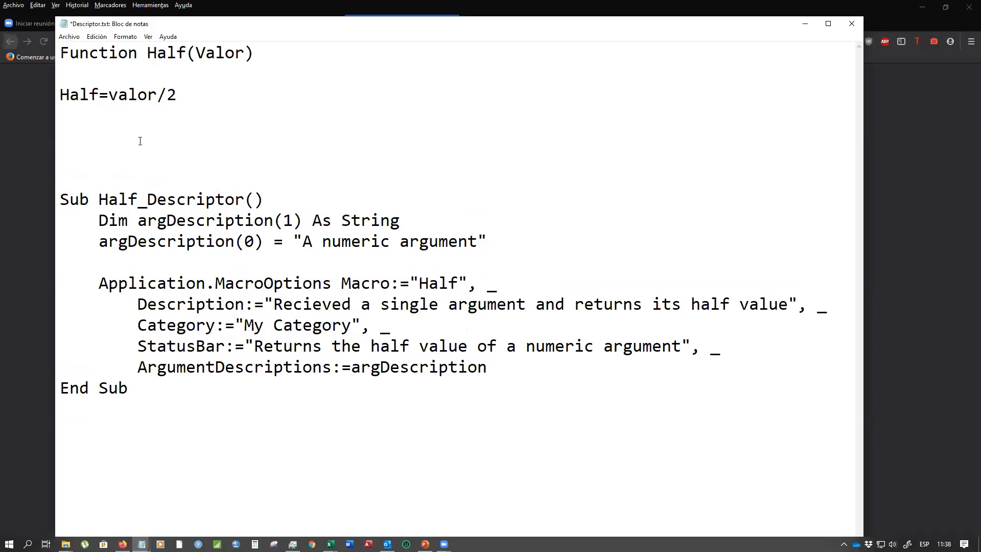
{"action": "key", "text": "Return"}
{"action": "key", "text": "Return"}
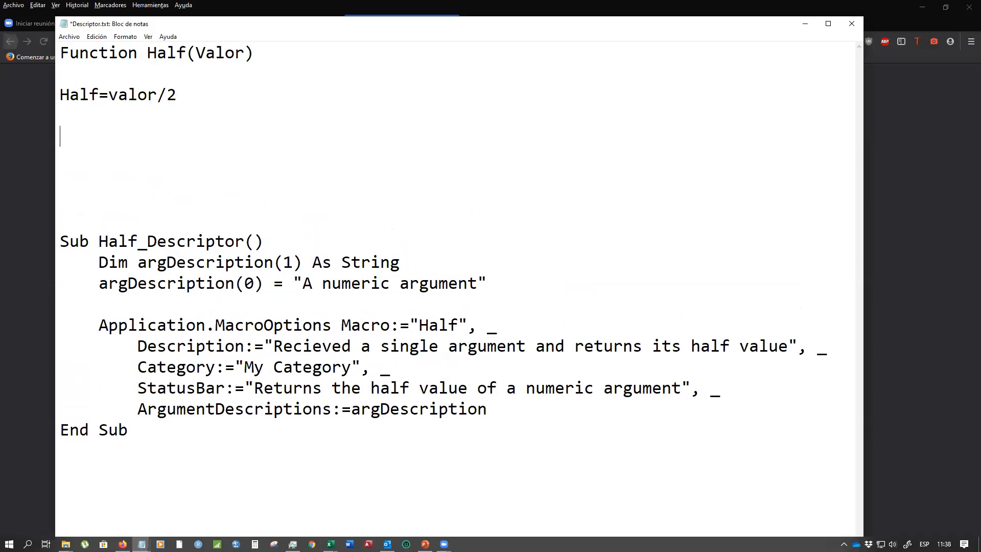
Close the Half function with "End function" and delete three blank lines above Sub Half_Descriptor()
{"action": "type", "text": "End function"}
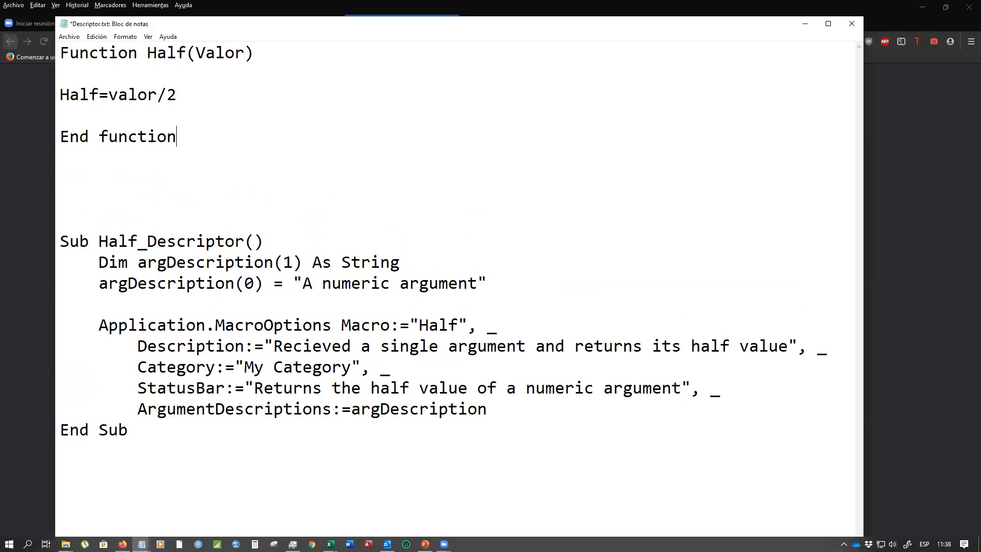
{"action": "left_click", "coordinate": [84, 198]}
{"action": "key", "text": "BackSpace"}
{"action": "key", "text": "BackSpace"}
{"action": "key", "text": "BackSpace"}
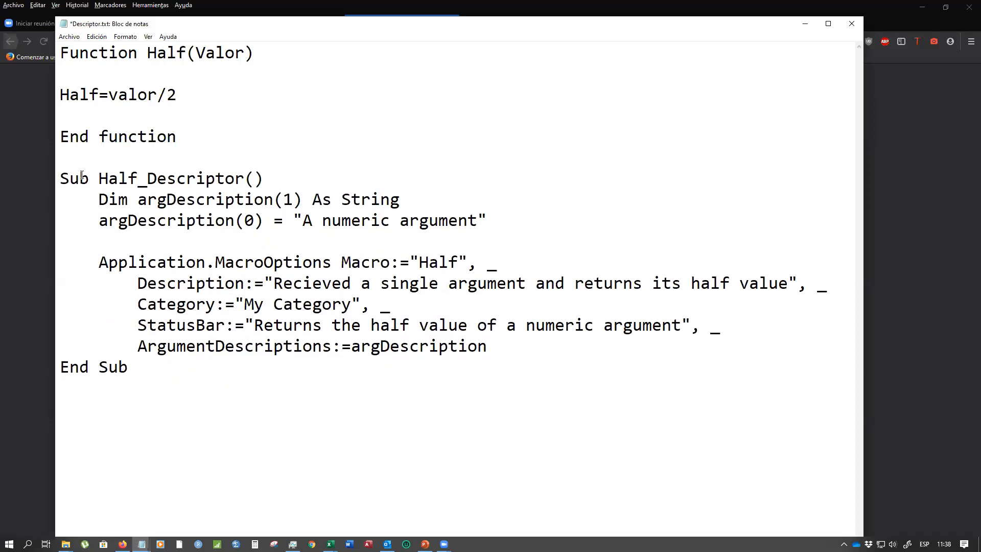
Fill the empty line between End function and Sub Half_Descriptor() with a long row of underscores as a separator
{"action": "left_click", "coordinate": [70, 160]}
{"action": "type", "text": "_________________________________________________"}
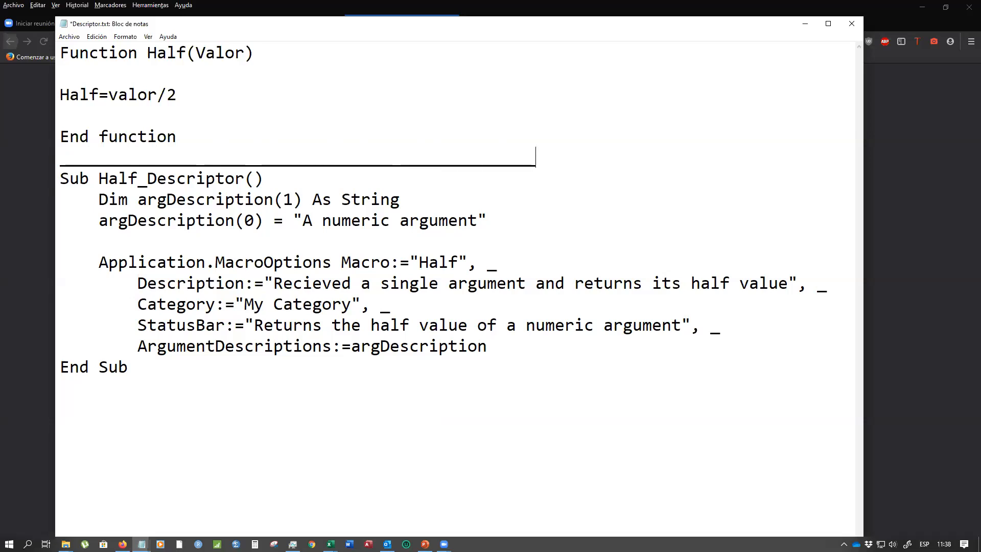
{"action": "left_click", "coordinate": [320, 423]}
Switch to Firefox, close the blank Descriptor.txt download tab, and reopen the file list of the CURSO INTERMEDIO EXCEL page
{"action": "left_click", "coordinate": [917, 102]}
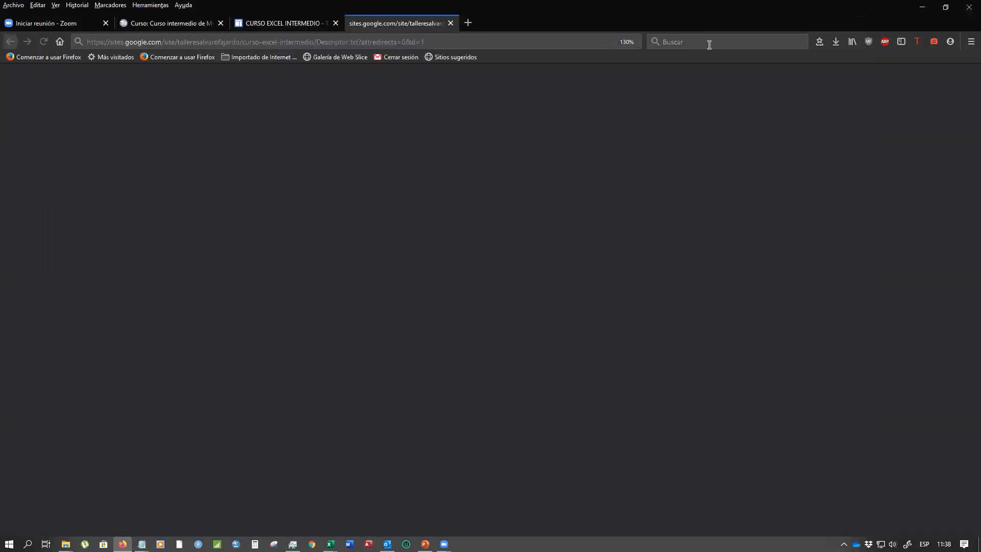
{"action": "middle_click", "coordinate": [390, 24]}
{"action": "left_click", "coordinate": [10, 41]}
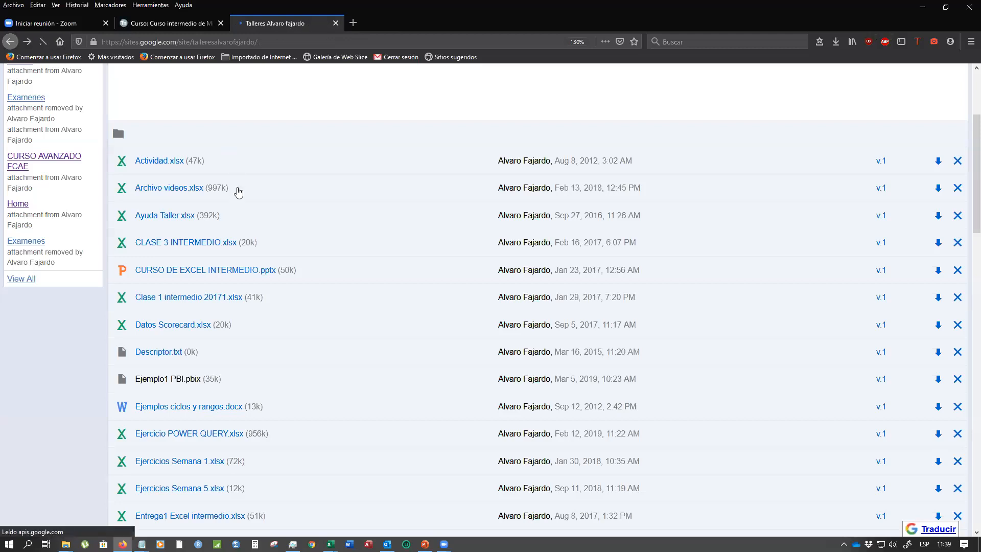
{"action": "left_click", "coordinate": [230, 208]}
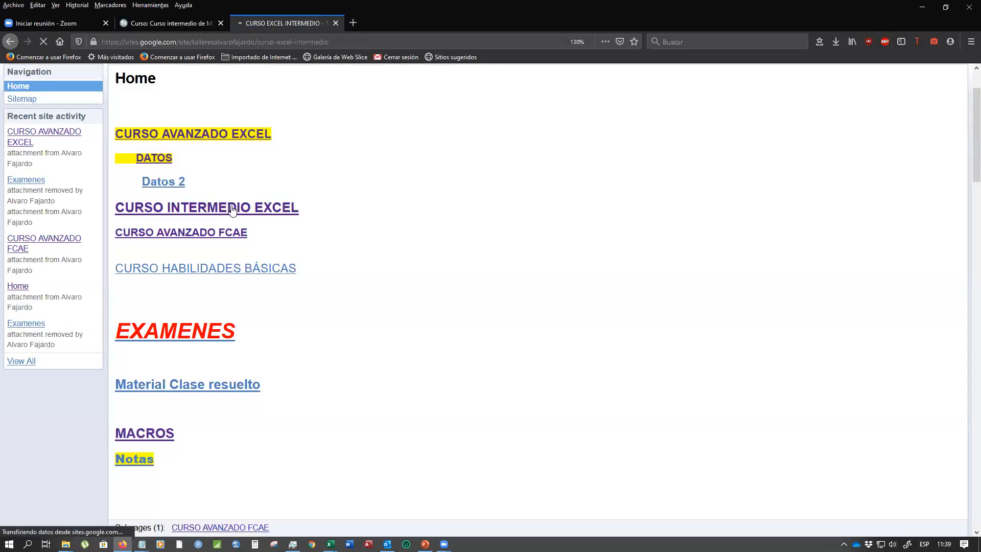
{"action": "scroll", "coordinate": [151, 433], "scroll_direction": "down", "scroll_amount": 4}
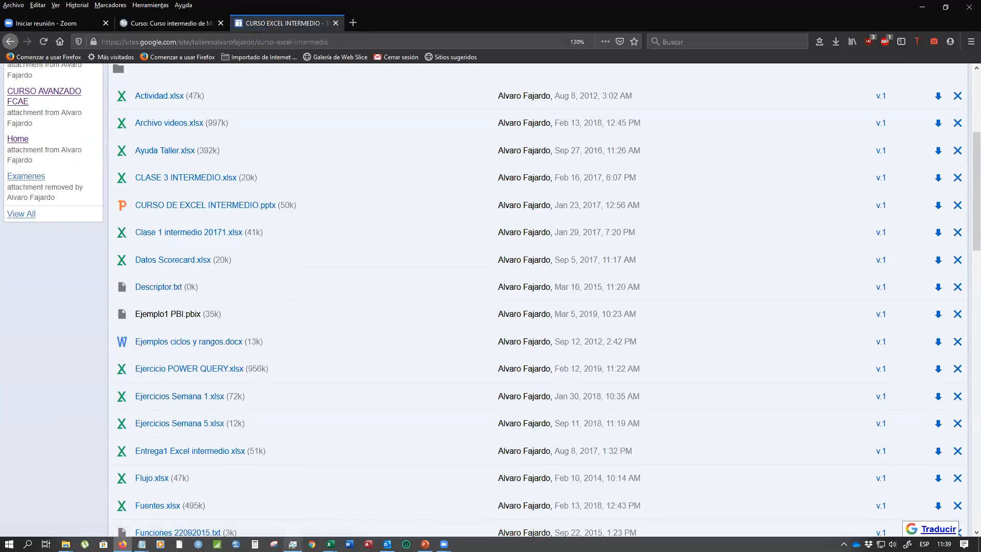
Switch back to Descriptor.txt in Notepad and review the Half function, highlighting its full code and the line Half=valor/2
{"action": "left_click", "coordinate": [141, 543]}
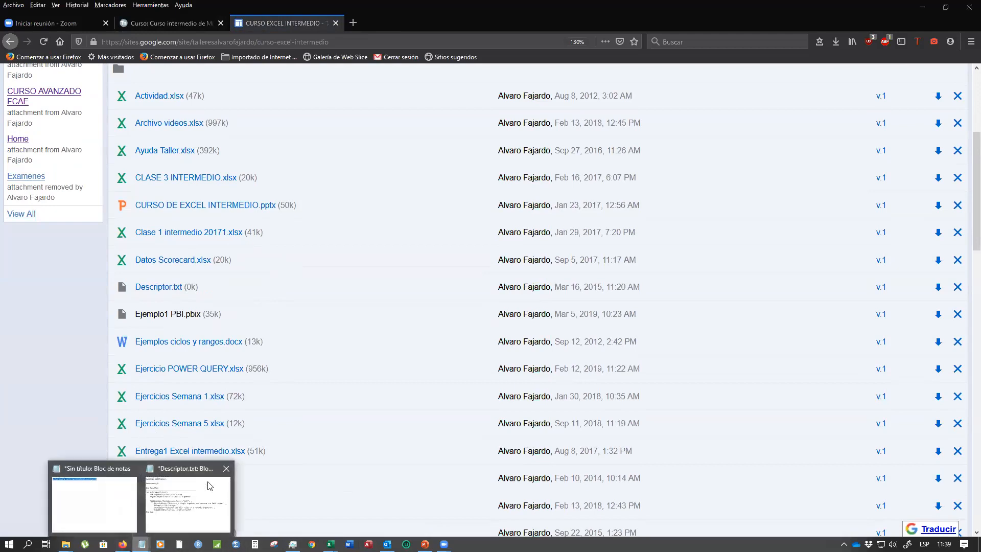
{"action": "left_click", "coordinate": [189, 494]}
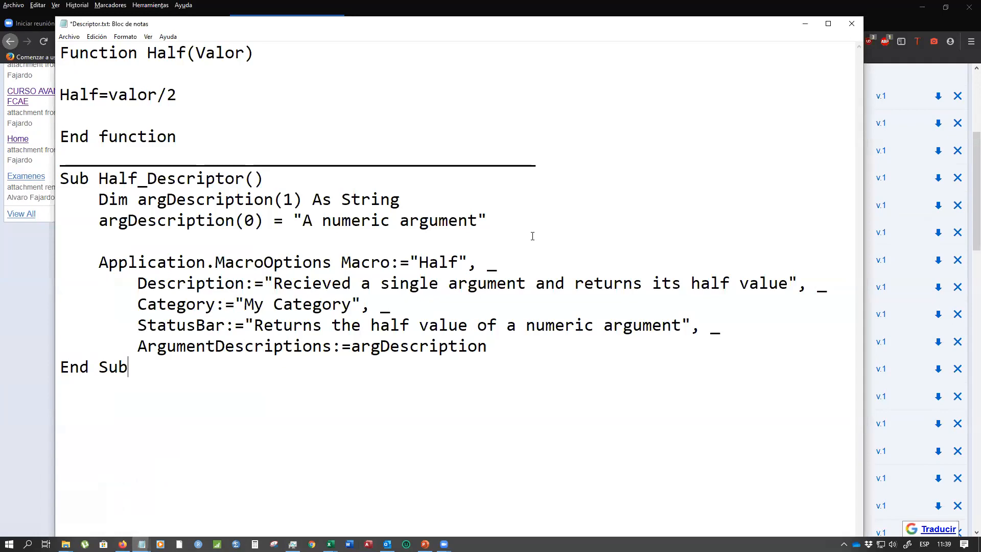
{"action": "left_click_drag", "start_coordinate": [62, 52], "coordinate": [259, 138]}
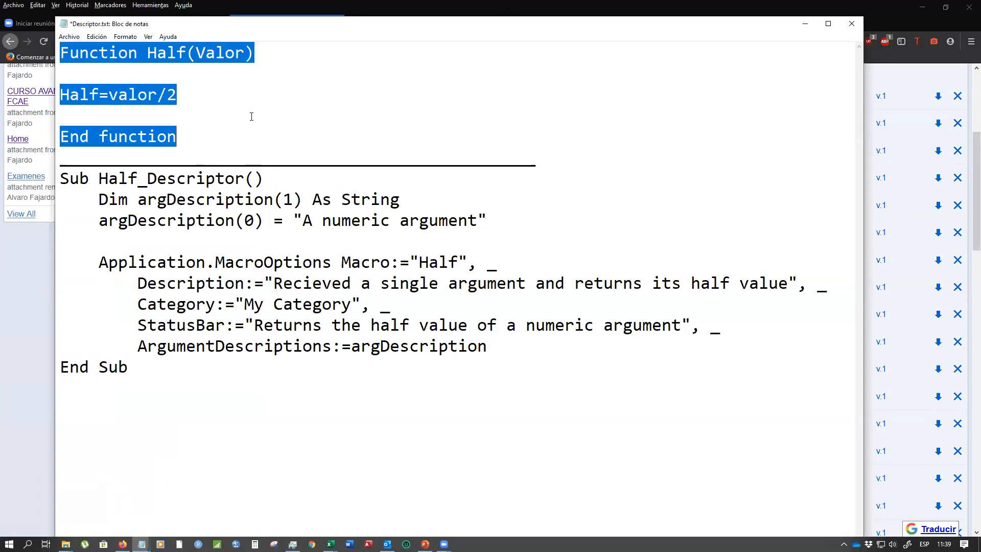
{"action": "left_click", "coordinate": [137, 95]}
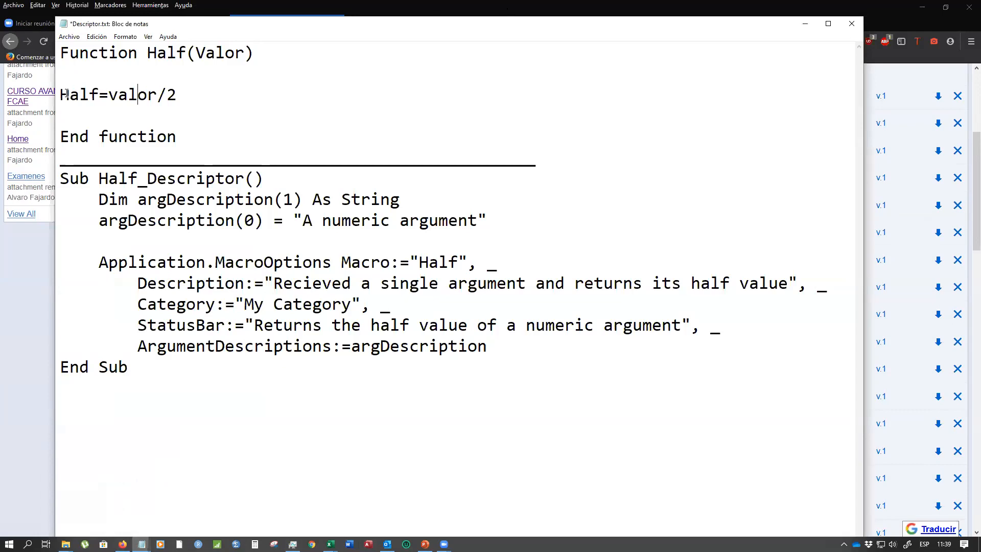
{"action": "left_click_drag", "start_coordinate": [60, 95], "coordinate": [202, 94]}
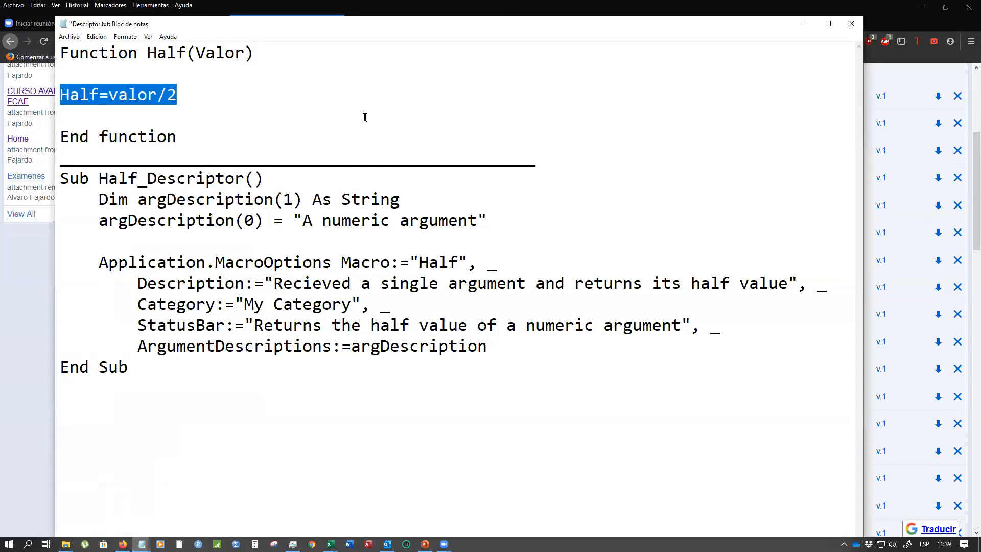
{"action": "left_click", "coordinate": [215, 53]}
{"action": "left_click", "coordinate": [122, 137]}
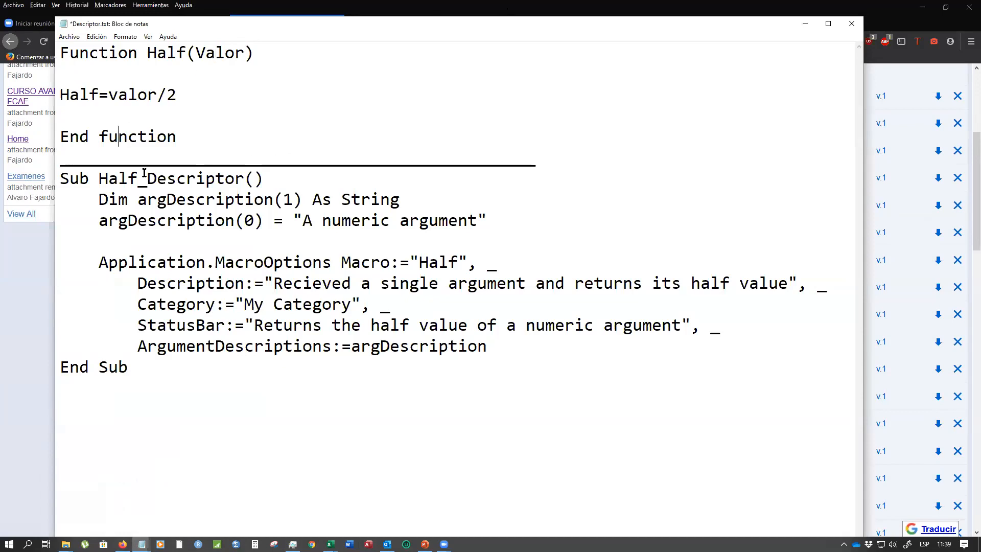
Insert a blank line above Sub Half_Descriptor() and highlight the macro's name, including its Descriptor part
{"action": "left_click", "coordinate": [61, 179]}
{"action": "key", "text": "Return"}
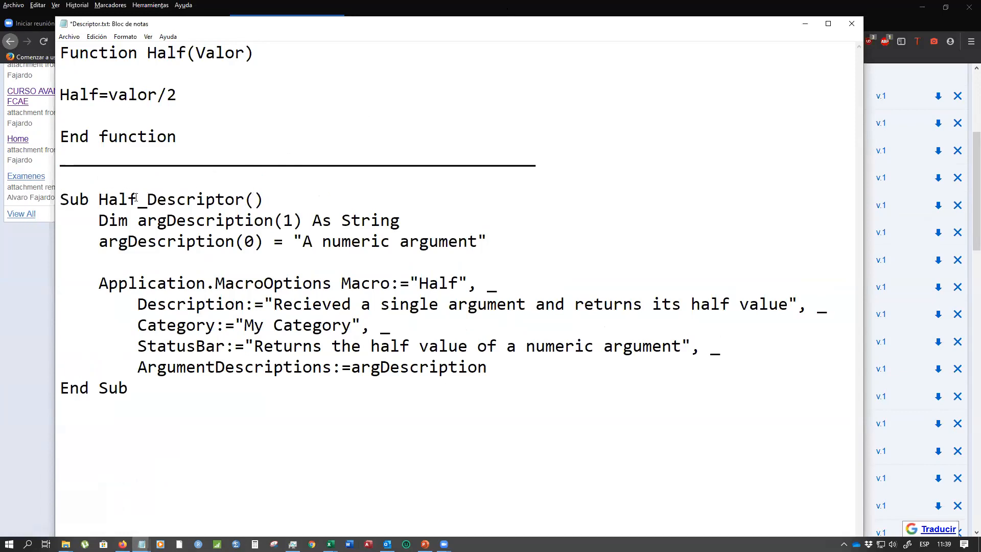
{"action": "left_click_drag", "start_coordinate": [98, 202], "coordinate": [245, 202]}
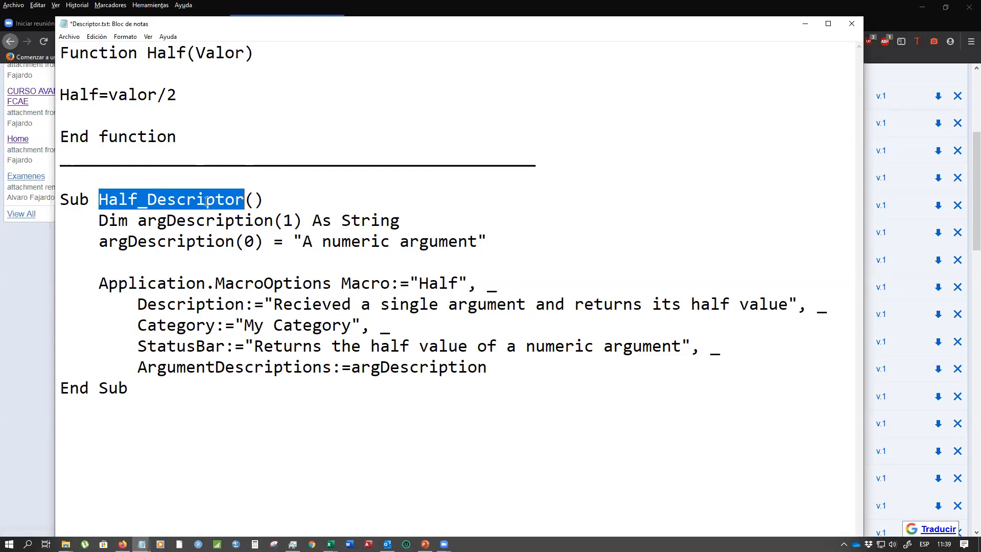
{"action": "left_click", "coordinate": [206, 202]}
{"action": "left_click_drag", "start_coordinate": [148, 200], "coordinate": [245, 201]}
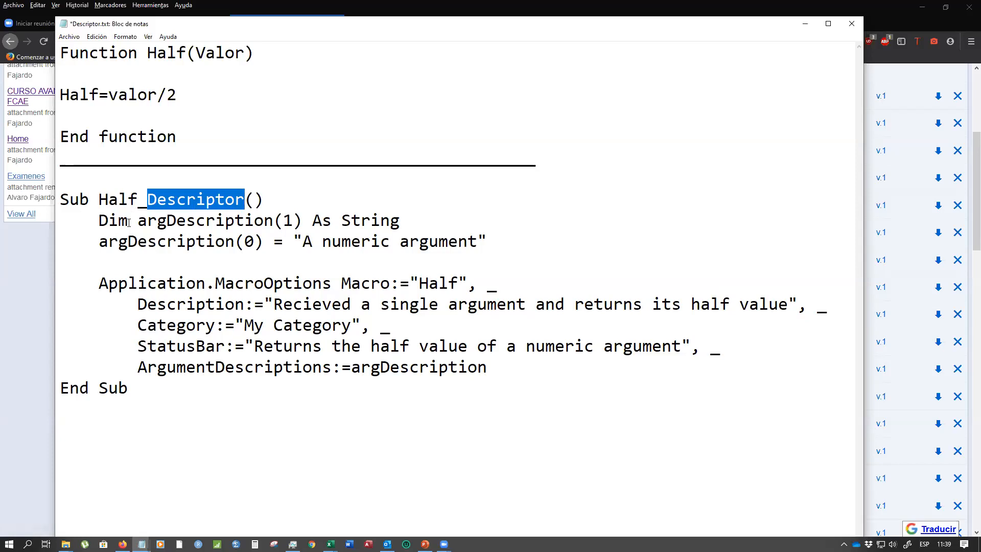
Examine the declaration Dim argDescription(1) As String, highlighting the whole line and the argDescription variable name
{"action": "left_click_drag", "start_coordinate": [99, 221], "coordinate": [403, 226]}
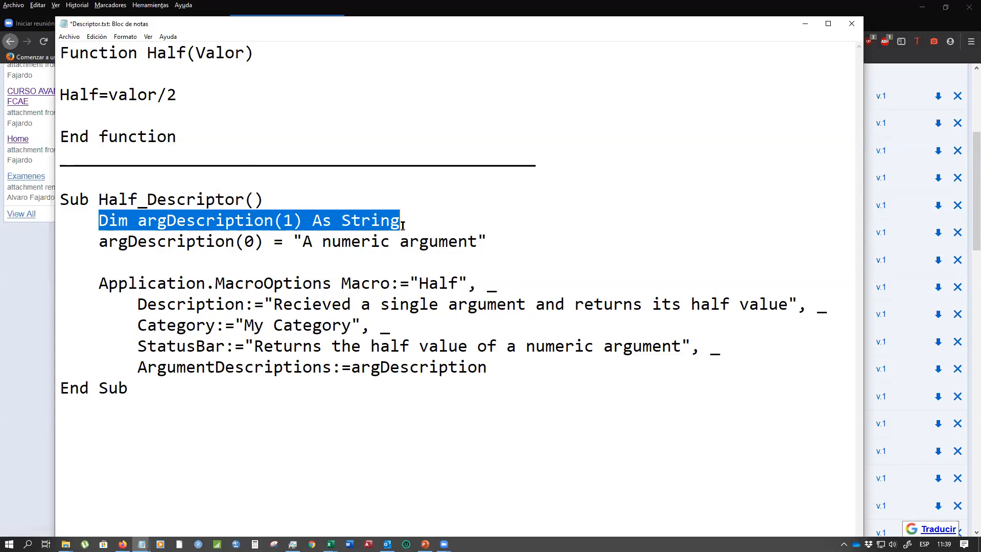
{"action": "left_click", "coordinate": [253, 220]}
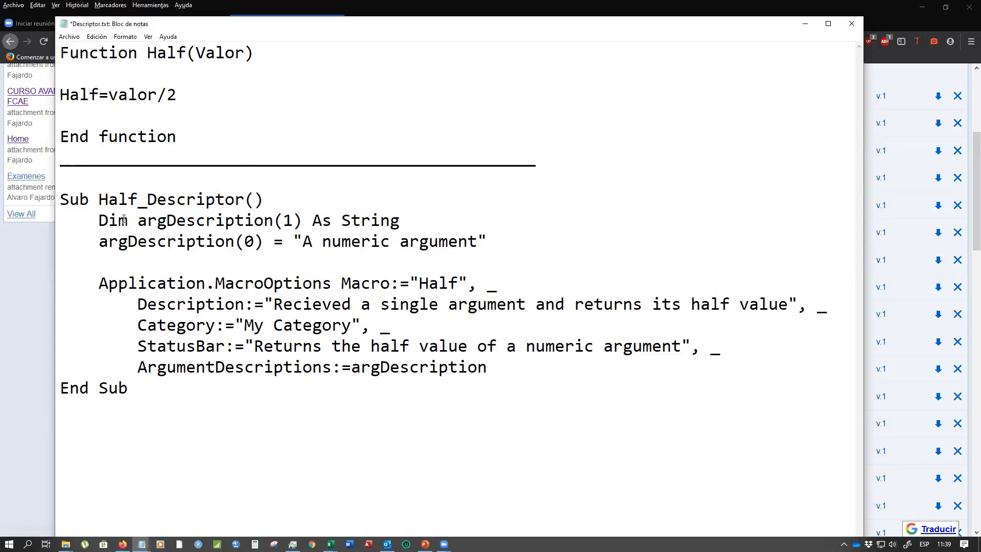
{"action": "left_click_drag", "start_coordinate": [100, 221], "coordinate": [410, 216]}
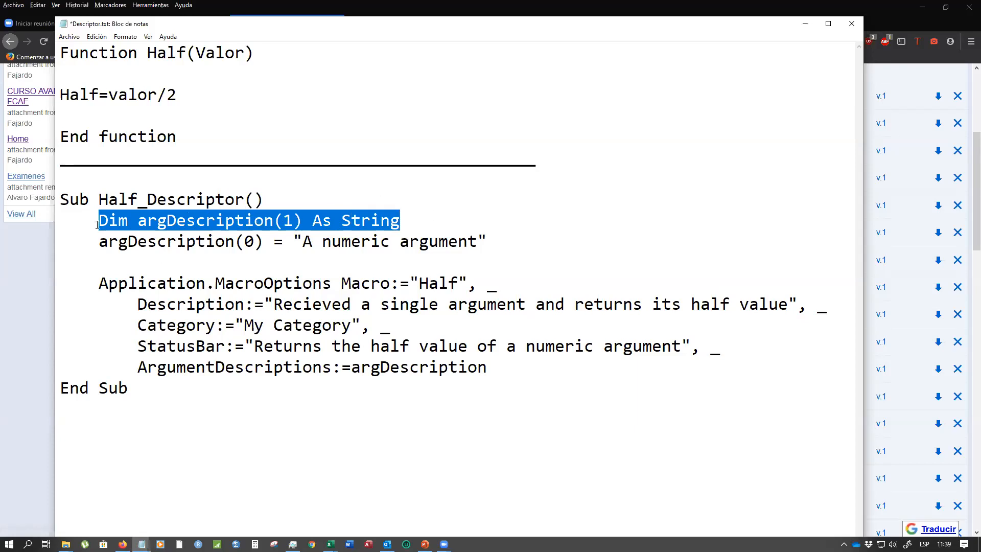
{"action": "left_click", "coordinate": [141, 228]}
{"action": "key", "text": "shift+Right"}
{"action": "key", "text": "shift+Right"}
{"action": "key", "text": "shift+Right"}
{"action": "key", "text": "shift+Right"}
{"action": "key", "text": "shift+Right"}
{"action": "key", "text": "shift+Right"}
{"action": "key", "text": "shift+Right"}
{"action": "key", "text": "shift+Right"}
{"action": "key", "text": "shift+Right"}
{"action": "key", "text": "shift+Right"}
{"action": "key", "text": "shift+Right"}
{"action": "key", "text": "shift+Right"}
{"action": "key", "text": "shift+Right"}
{"action": "key", "text": "shift+Right"}
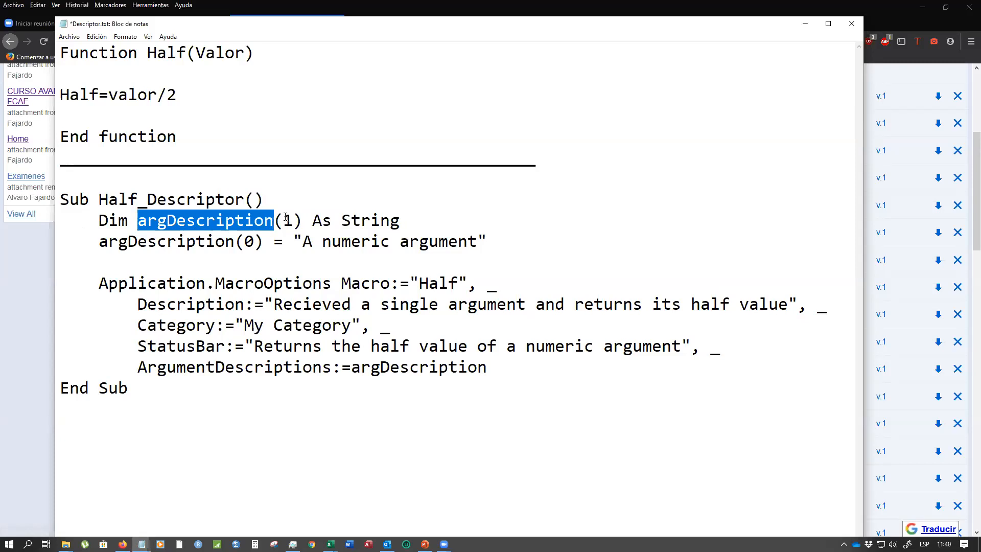
Set the argDescription array size in the Dim line to 4, and replace it with the range "1 to 5"
{"action": "left_click", "coordinate": [286, 217]}
{"action": "key", "text": "shift+Right"}
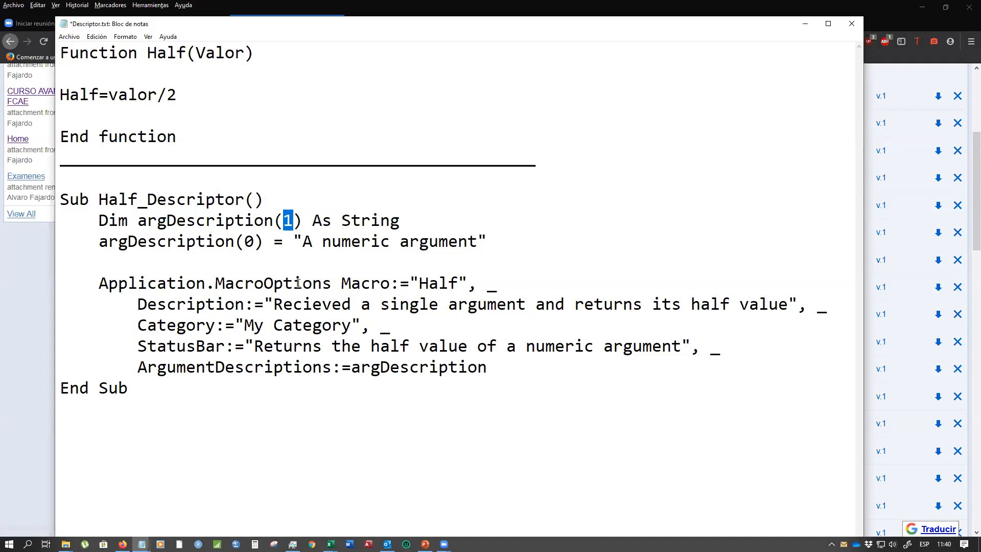
{"action": "type", "text": "4"}
{"action": "key", "text": "Down"}
{"action": "key", "text": "Down"}
{"action": "double_click", "coordinate": [296, 220]}
{"action": "type", "text": "1 to "}
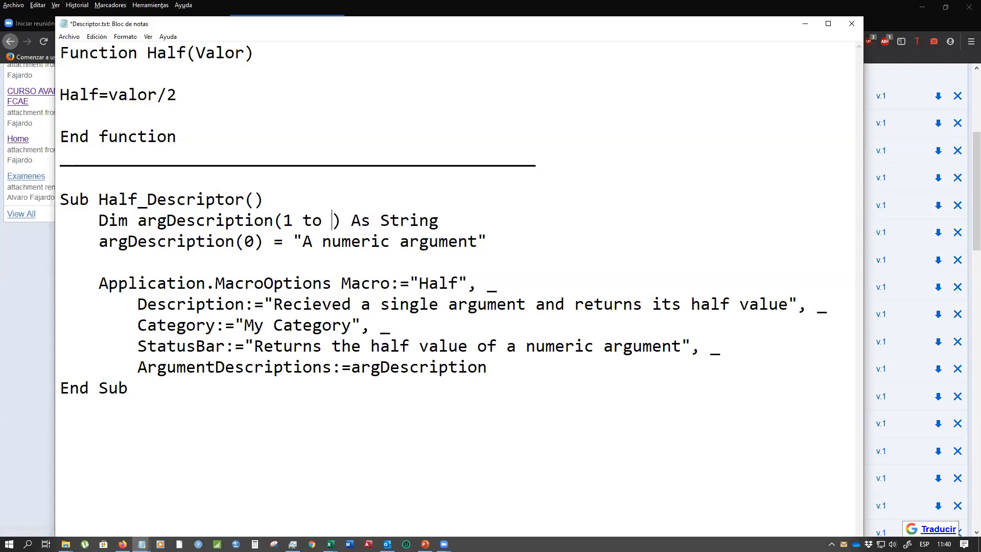
{"action": "type", "text": "5"}
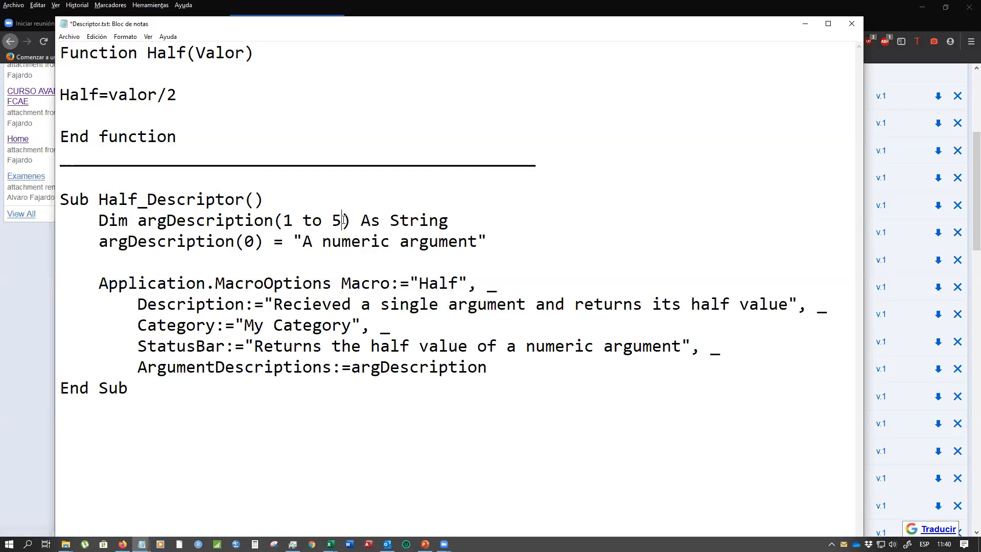
Restore the argDescription array size in the Dim line to 1
{"action": "key", "text": "shift+Left"}
{"action": "key", "text": "shift+Left"}
{"action": "key", "text": "shift+Left"}
{"action": "key", "text": "shift+Left"}
{"action": "key", "text": "shift+Left"}
{"action": "key", "text": "shift+Left"}
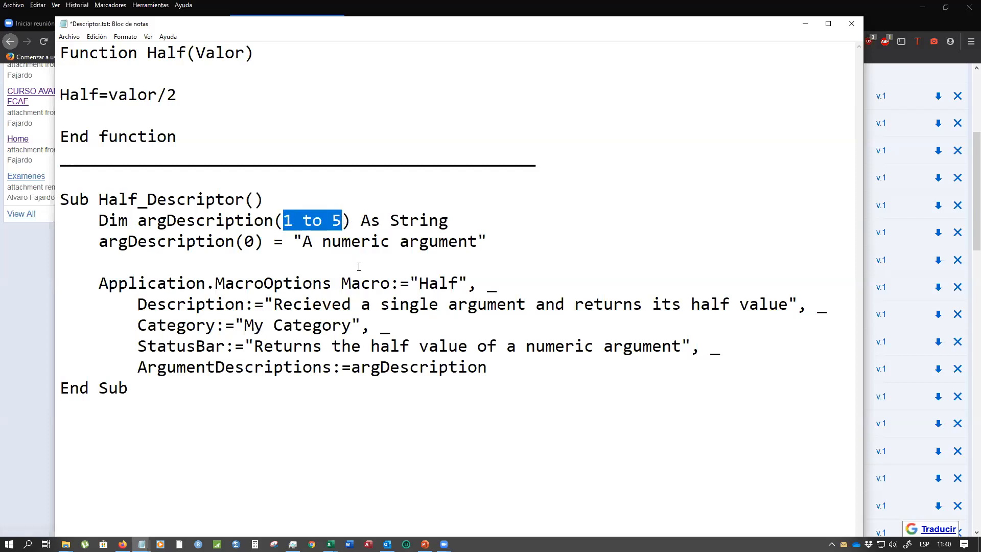
{"action": "type", "text": "1"}
{"action": "left_click", "coordinate": [295, 259]}
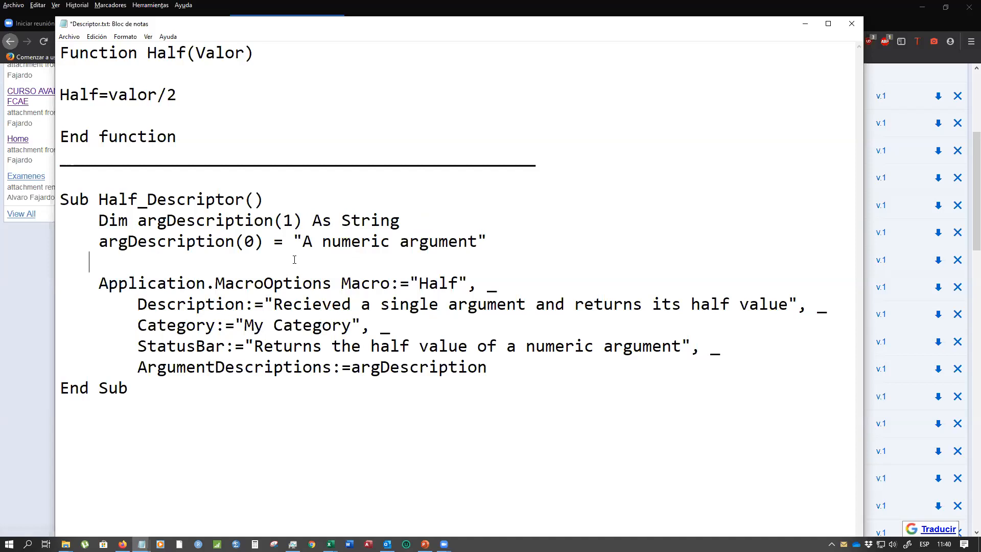
Highlight the array size and the Dim keyword, and insert a blank line beneath the argDescription declaration
{"action": "double_click", "coordinate": [288, 220]}
{"action": "left_click", "coordinate": [266, 253]}
{"action": "left_click_drag", "start_coordinate": [99, 221], "coordinate": [128, 221]}
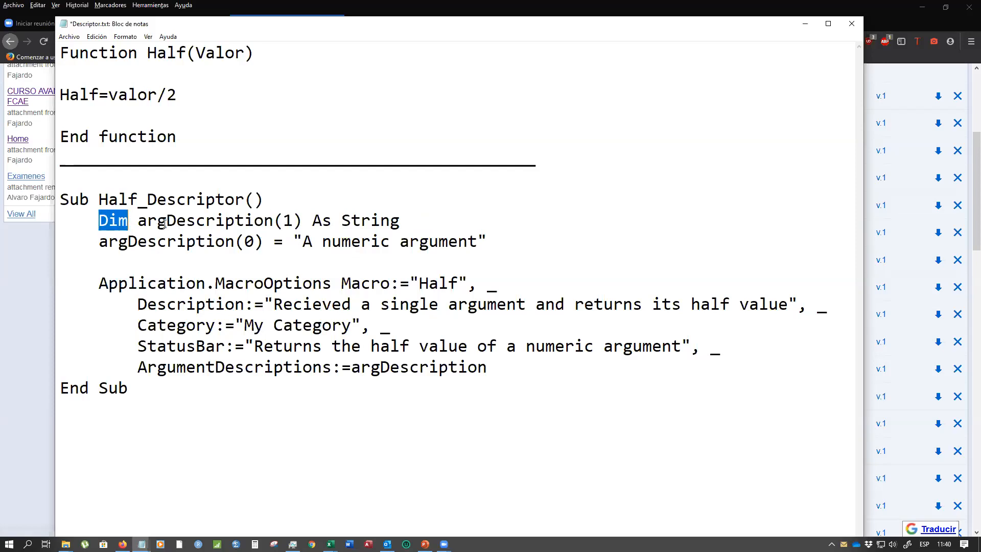
{"action": "left_click", "coordinate": [430, 219]}
{"action": "key", "text": "Return"}
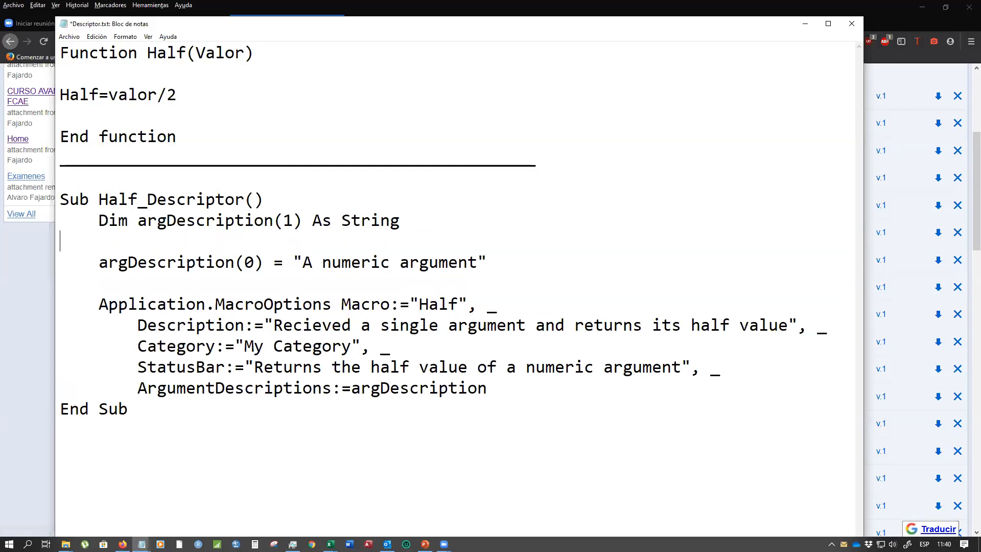
Review the argDescription declaration by highlighting the full line, the variable name, and the array size
{"action": "left_click_drag", "start_coordinate": [98, 220], "coordinate": [401, 218]}
{"action": "left_click", "coordinate": [175, 220]}
{"action": "left_click_drag", "start_coordinate": [138, 220], "coordinate": [277, 212]}
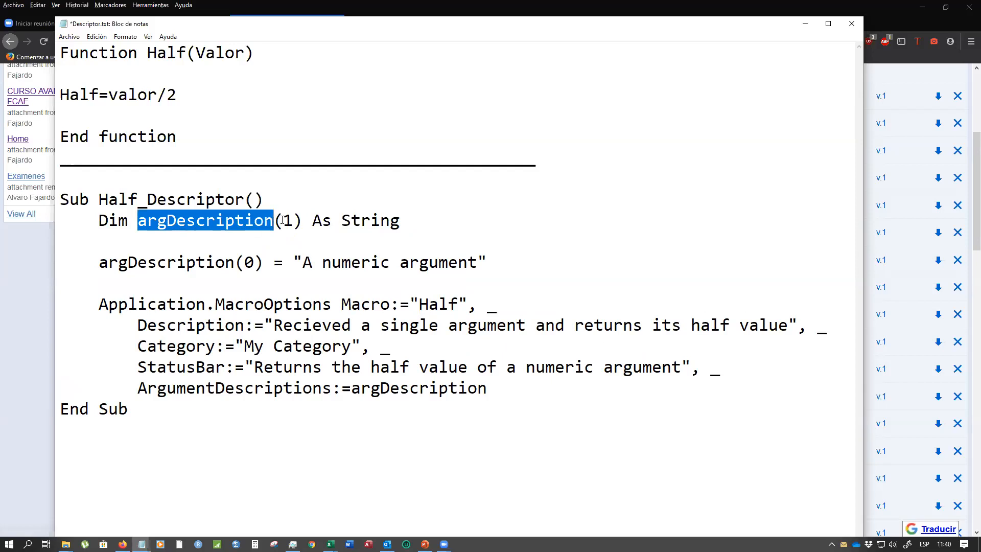
{"action": "left_click", "coordinate": [285, 220]}
{"action": "double_click", "coordinate": [288, 219]}
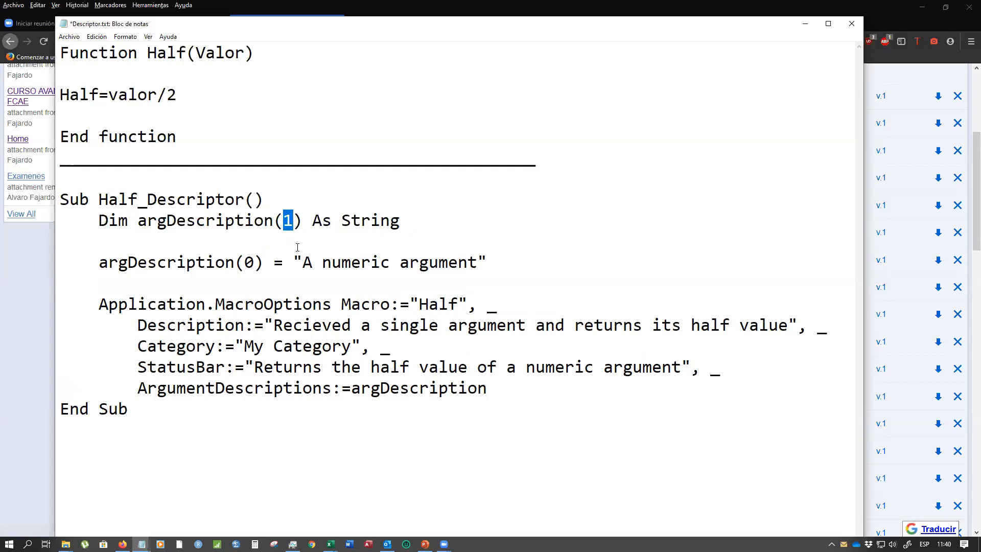
{"action": "left_click", "coordinate": [299, 238]}
{"action": "double_click", "coordinate": [288, 221]}
{"action": "left_click", "coordinate": [299, 238]}
Examine the Valor argument, the text assigned to argDescription(0), and the Application.MacroOptions call with its macro name Half
{"action": "left_click", "coordinate": [98, 262]}
{"action": "left_click_drag", "start_coordinate": [198, 52], "coordinate": [242, 55]}
{"action": "left_click_drag", "start_coordinate": [99, 263], "coordinate": [478, 264]}
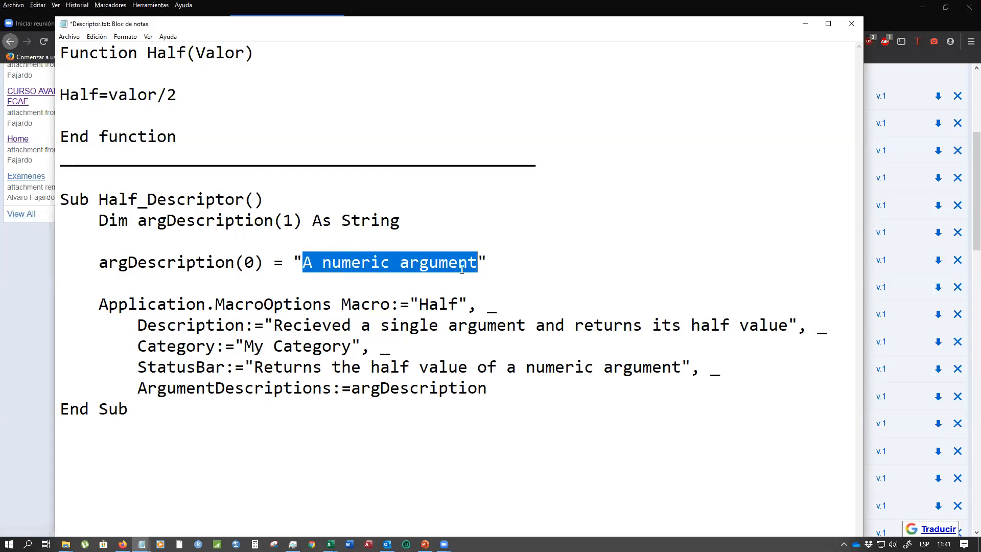
{"action": "left_click", "coordinate": [480, 262]}
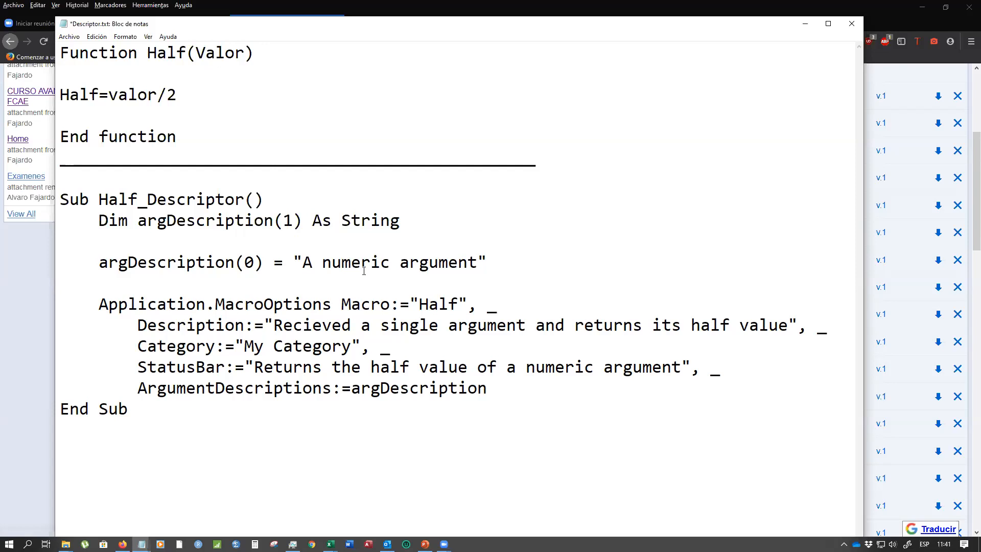
{"action": "left_click_drag", "start_coordinate": [98, 305], "coordinate": [331, 303]}
{"action": "left_click_drag", "start_coordinate": [420, 305], "coordinate": [462, 305]}
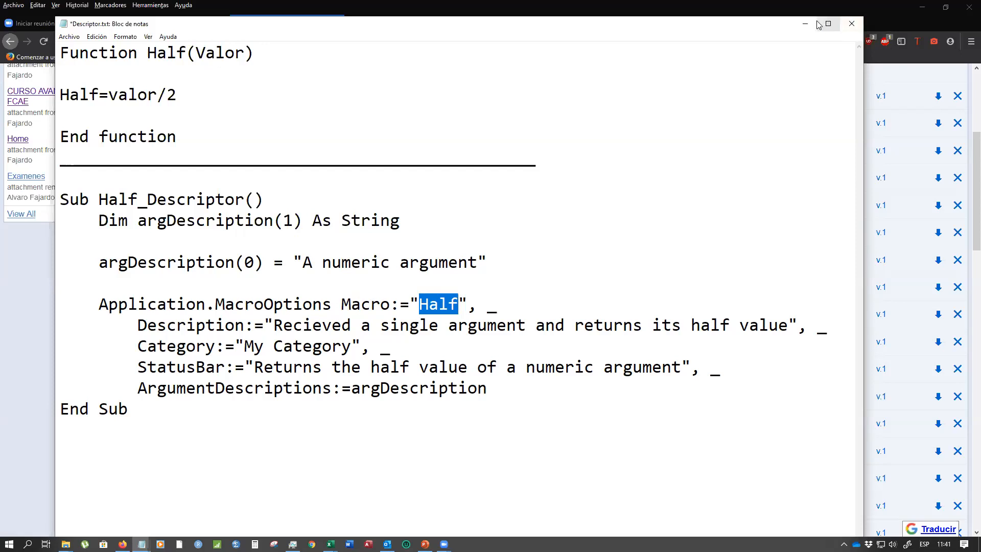
Minimize Notepad, switch to the Visual Basic editor, and view the custom functions from the start of Módulo1
{"action": "left_click", "coordinate": [801, 26]}
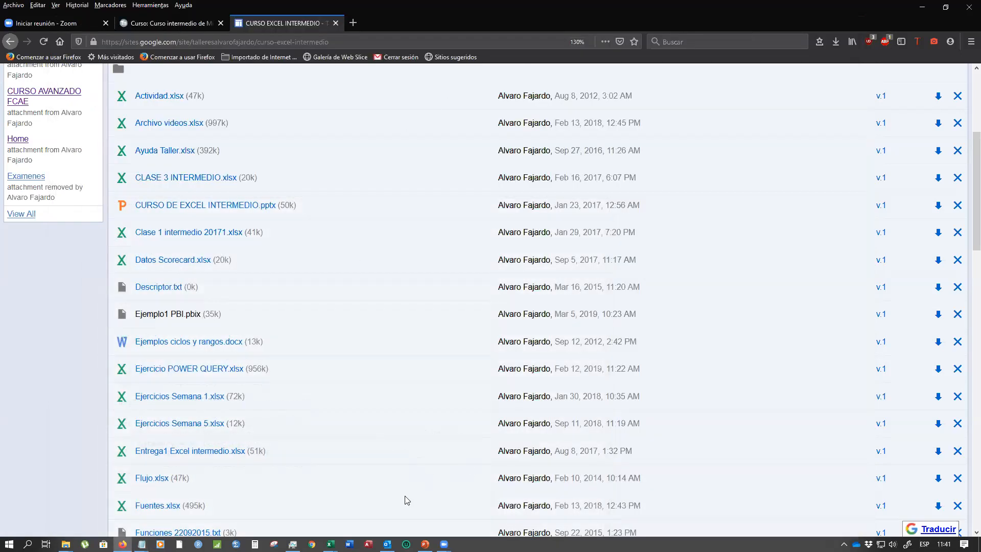
{"action": "mouse_move", "coordinate": [330, 544]}
{"action": "left_click", "coordinate": [383, 503]}
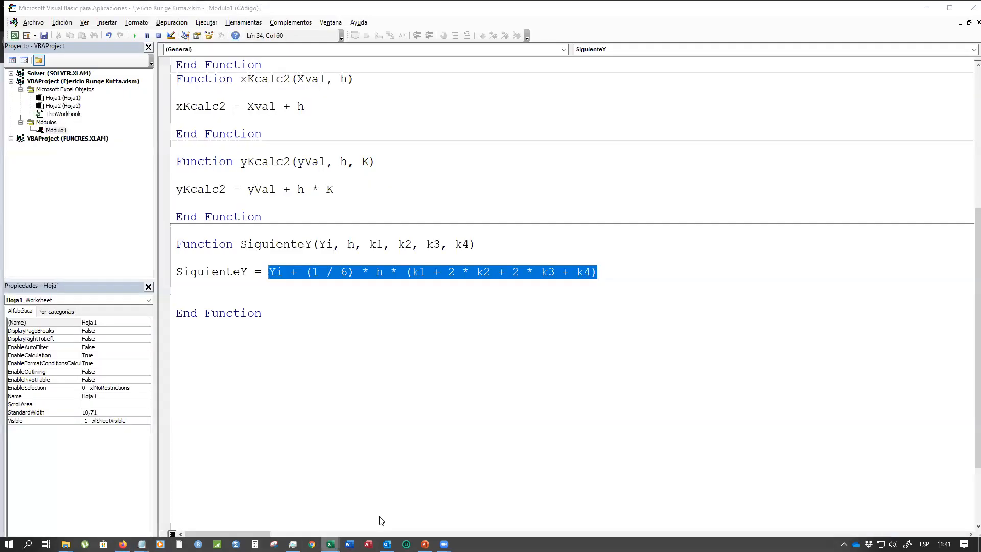
{"action": "scroll", "coordinate": [394, 317], "scroll_direction": "up", "scroll_amount": 6}
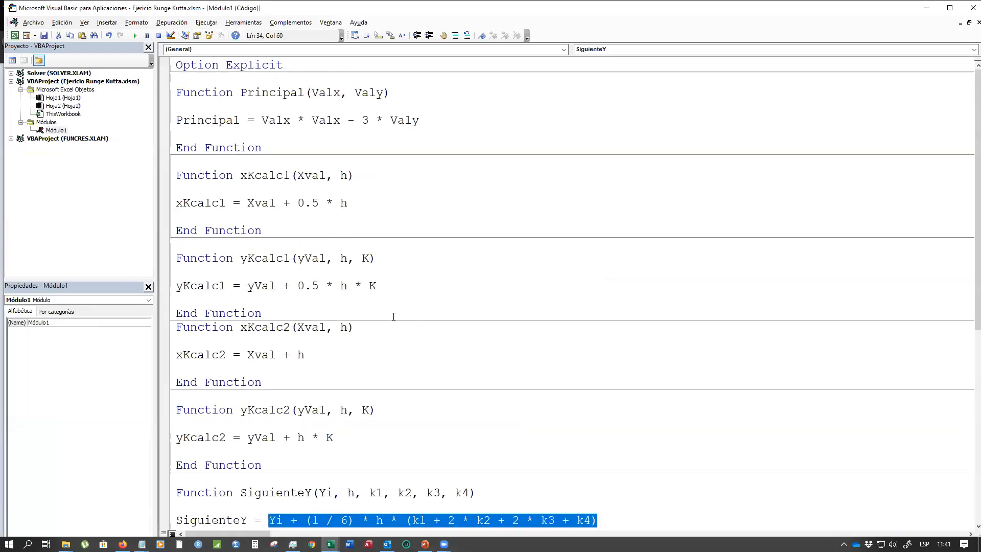
Highlight the Principal function's header with its two arguments, and switch back to Descriptor.txt in Notepad
{"action": "left_click_drag", "start_coordinate": [179, 91], "coordinate": [391, 93]}
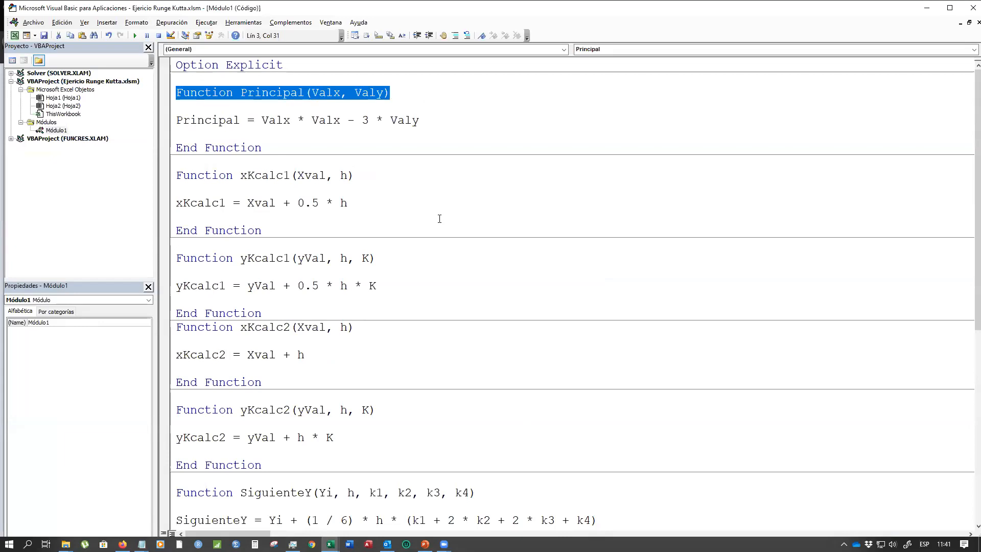
{"action": "left_click", "coordinate": [926, 8]}
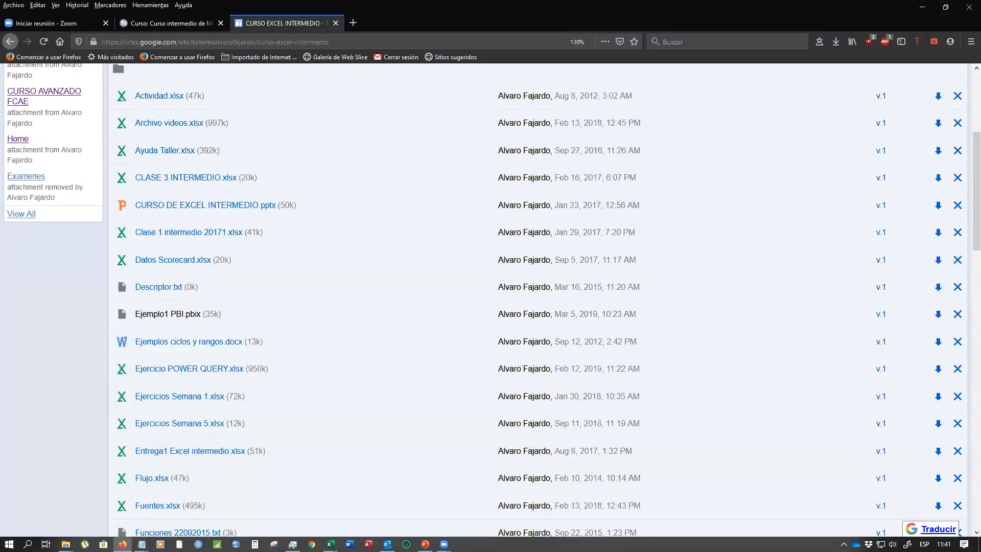
{"action": "mouse_move", "coordinate": [141, 544]}
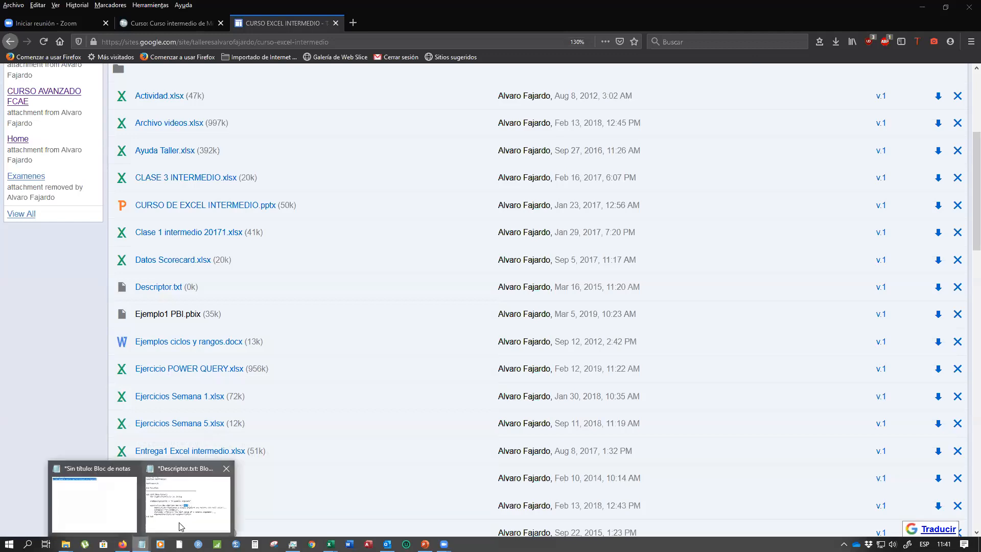
{"action": "left_click", "coordinate": [185, 493]}
{"action": "left_click", "coordinate": [446, 302]}
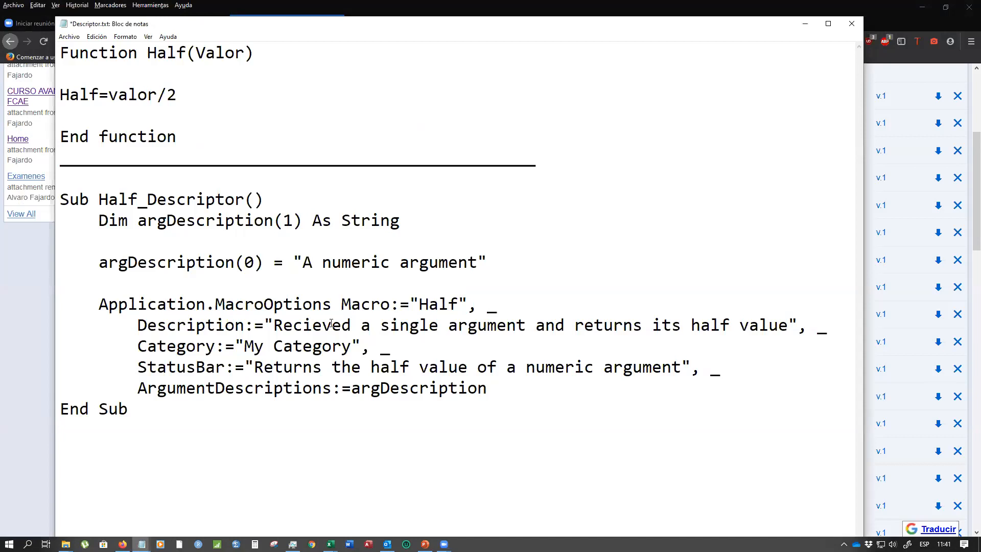
Examine the Description parameter and how the ArgumentDescriptions line relates to the argDescription(0) assignment
{"action": "left_click_drag", "start_coordinate": [139, 325], "coordinate": [263, 324]}
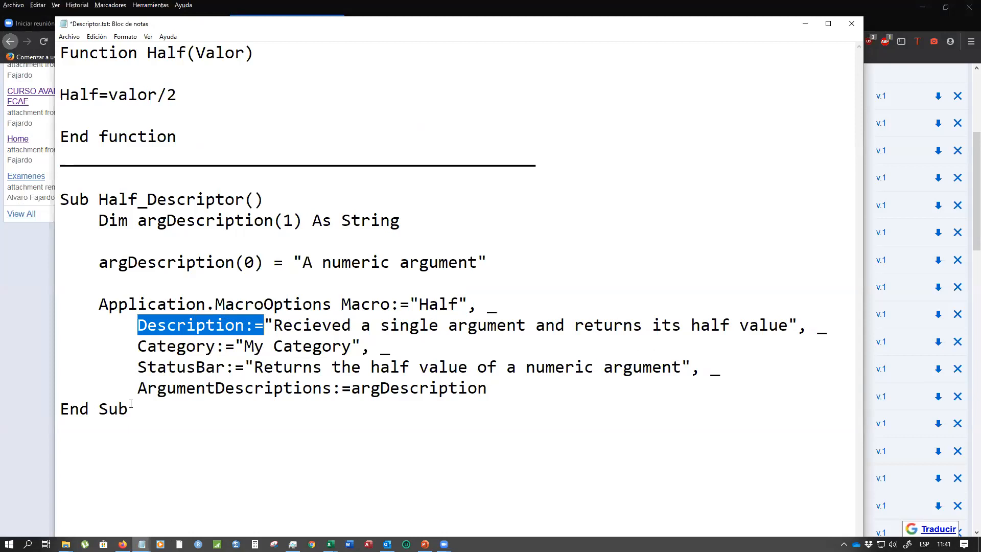
{"action": "left_click_drag", "start_coordinate": [130, 390], "coordinate": [489, 388]}
{"action": "left_click_drag", "start_coordinate": [97, 262], "coordinate": [239, 263]}
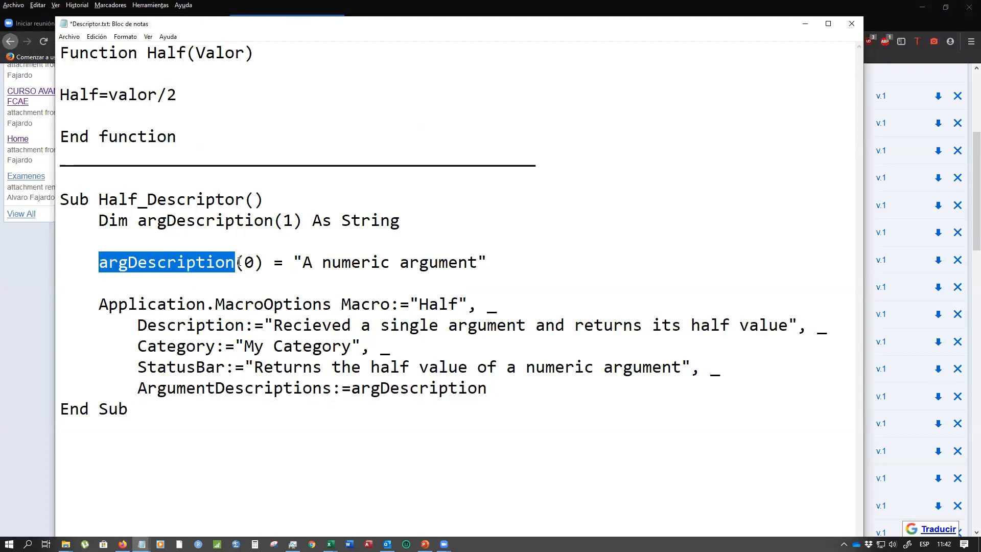
{"action": "left_click_drag", "start_coordinate": [137, 389], "coordinate": [485, 391]}
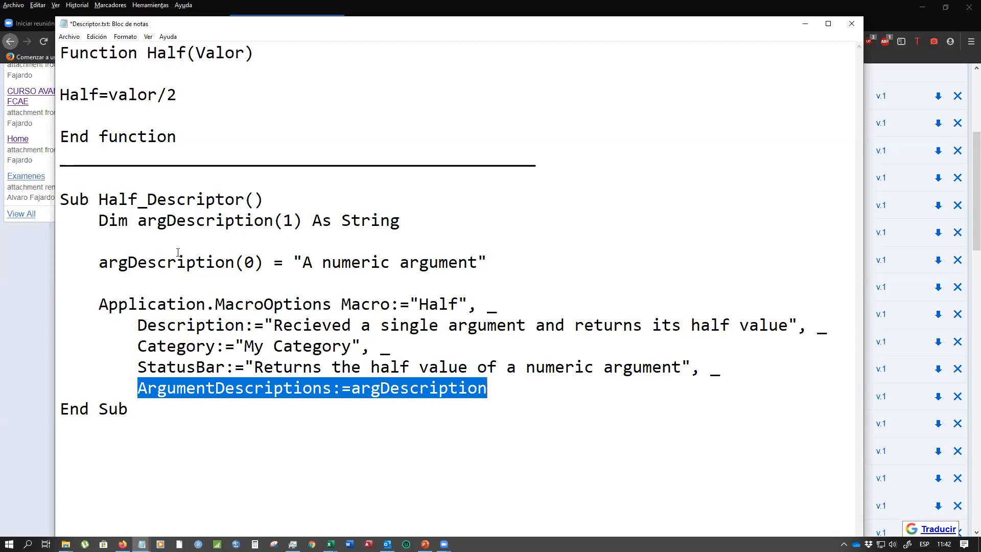
{"action": "left_click_drag", "start_coordinate": [99, 262], "coordinate": [254, 259]}
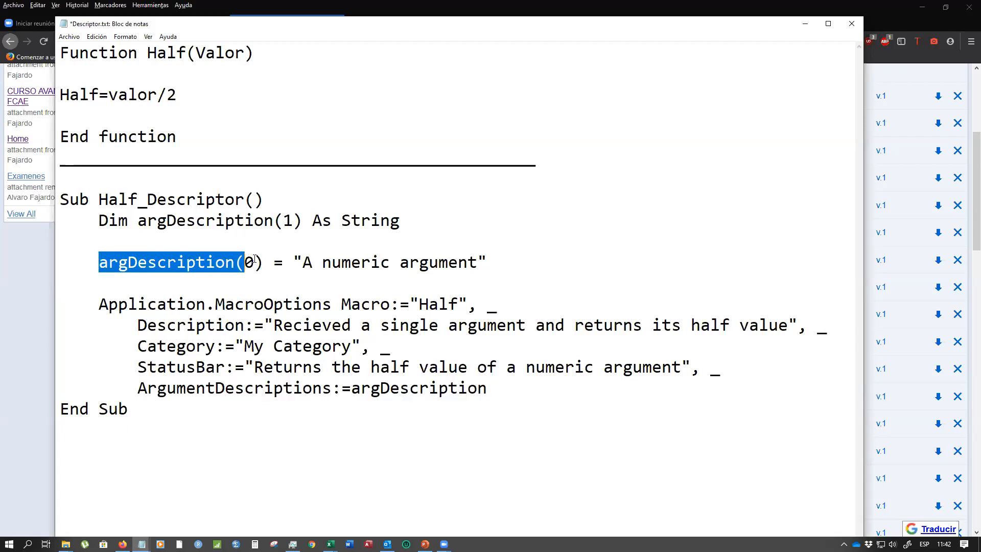
{"action": "left_click", "coordinate": [254, 263]}
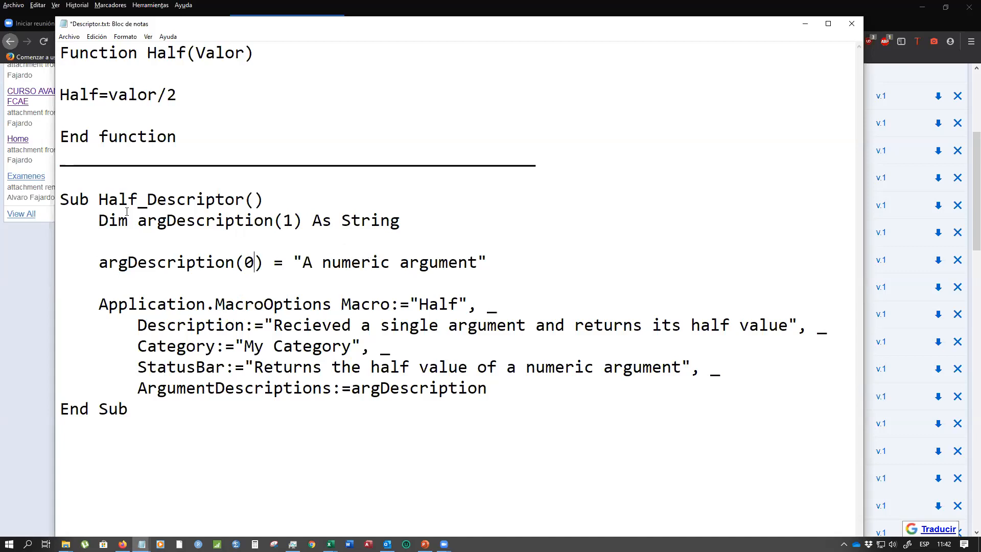
Review the Sub Half_Descriptor header, the argDescription declaration and the full argDescription(0) assignment by highlighting each line
{"action": "left_click_drag", "start_coordinate": [61, 199], "coordinate": [284, 198]}
{"action": "left_click", "coordinate": [205, 242]}
{"action": "left_click_drag", "start_coordinate": [60, 199], "coordinate": [265, 198]}
{"action": "left_click_drag", "start_coordinate": [98, 220], "coordinate": [423, 212]}
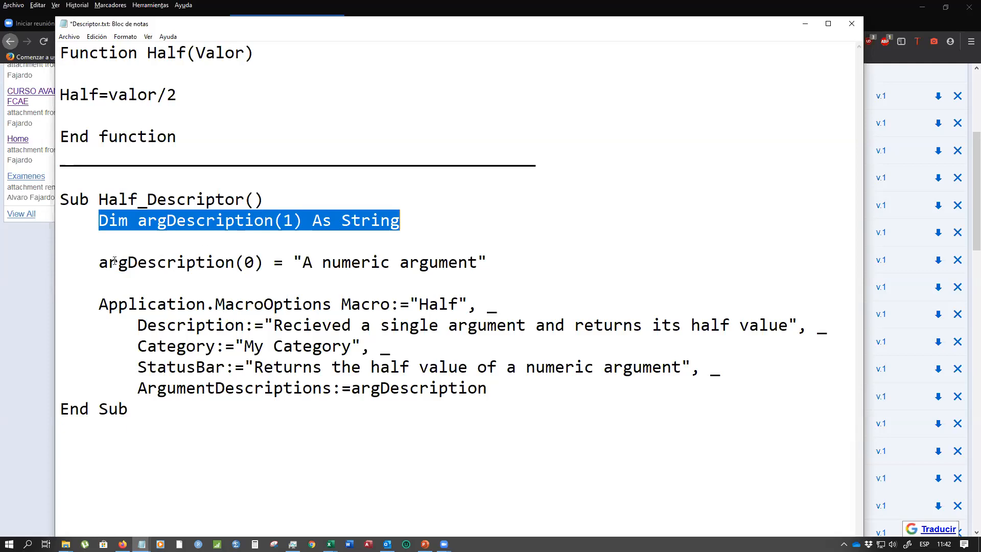
{"action": "left_click_drag", "start_coordinate": [99, 262], "coordinate": [501, 254]}
{"action": "left_click", "coordinate": [340, 275]}
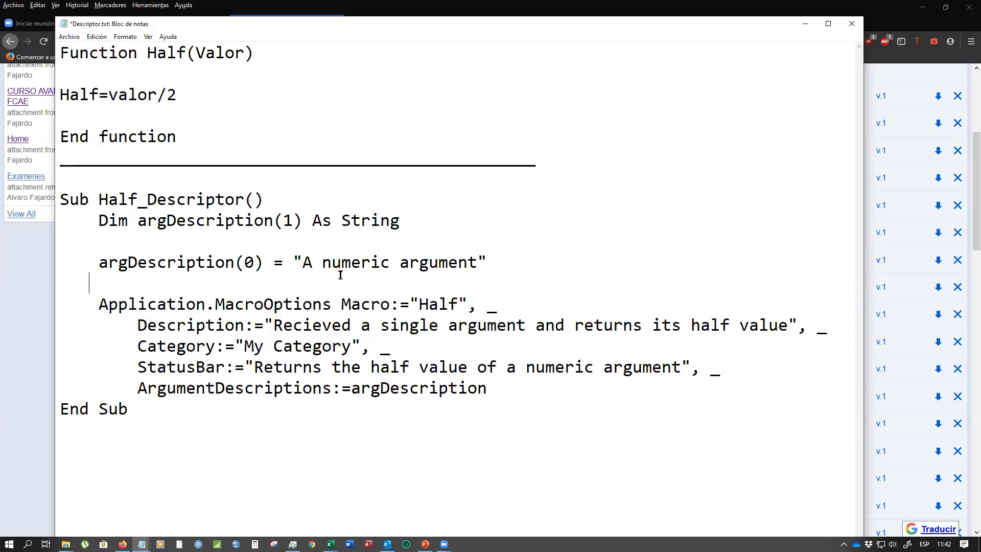
Compare the Valor argument with the declared array size, the index 0 and the text assigned to argDescription(0)
{"action": "left_click_drag", "start_coordinate": [294, 262], "coordinate": [477, 258]}
{"action": "left_click", "coordinate": [322, 246]}
{"action": "left_click_drag", "start_coordinate": [195, 51], "coordinate": [249, 65]}
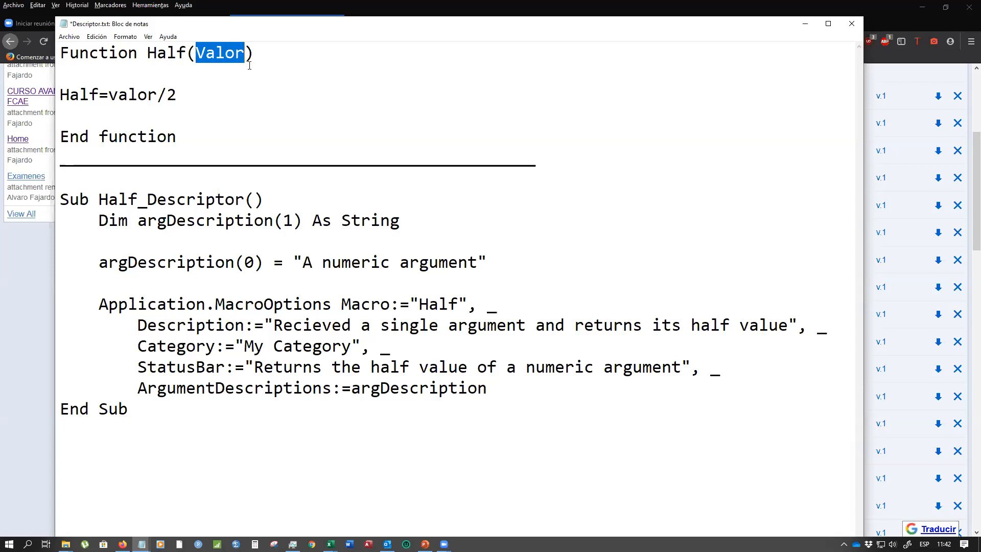
{"action": "double_click", "coordinate": [290, 221]}
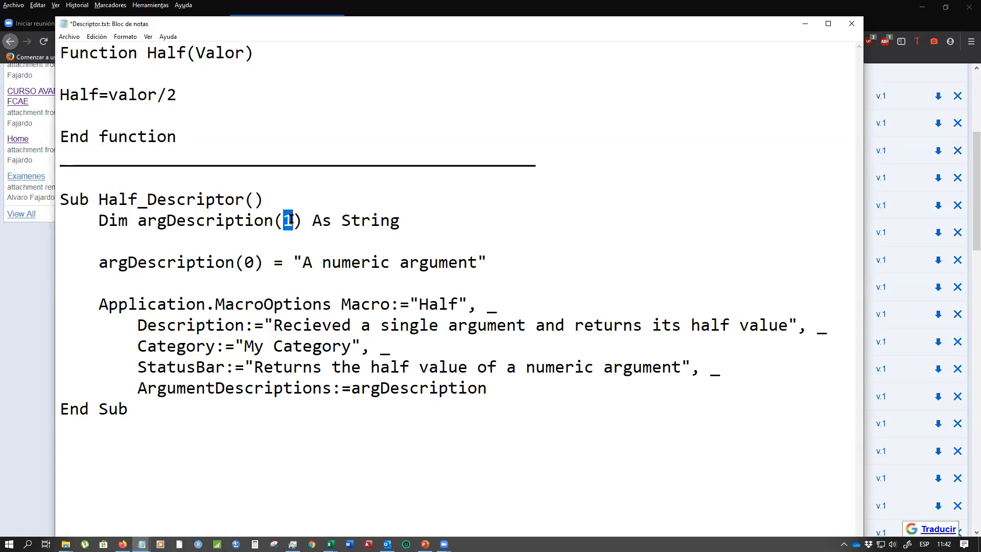
{"action": "left_click", "coordinate": [286, 237]}
{"action": "left_click_drag", "start_coordinate": [284, 221], "coordinate": [297, 220]}
{"action": "double_click", "coordinate": [249, 262]}
{"action": "left_click_drag", "start_coordinate": [302, 261], "coordinate": [472, 259]}
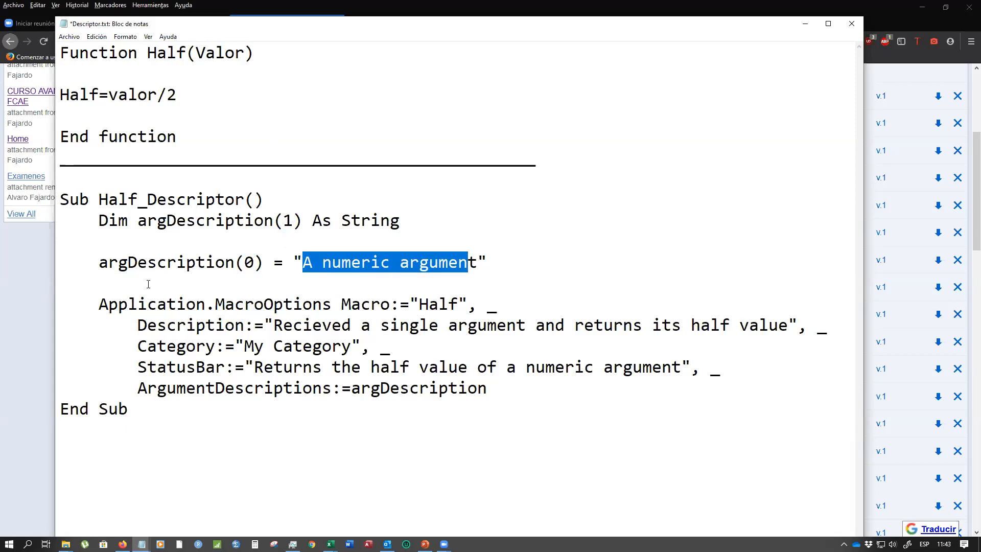
Examine the Application.MacroOptions call: the macro name Half, the Description text, the Category and the StatusBar text
{"action": "left_click_drag", "start_coordinate": [98, 304], "coordinate": [458, 305]}
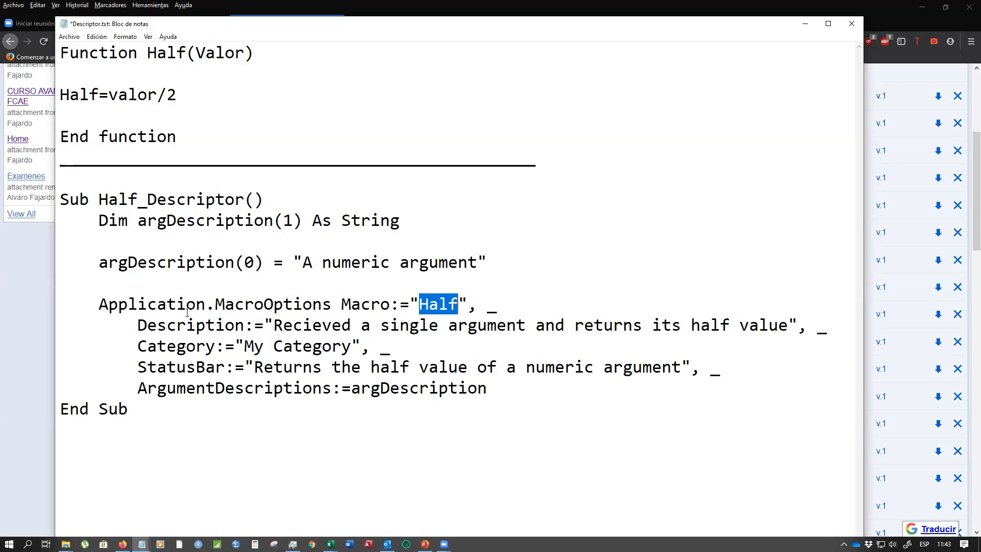
{"action": "left_click_drag", "start_coordinate": [137, 325], "coordinate": [778, 327]}
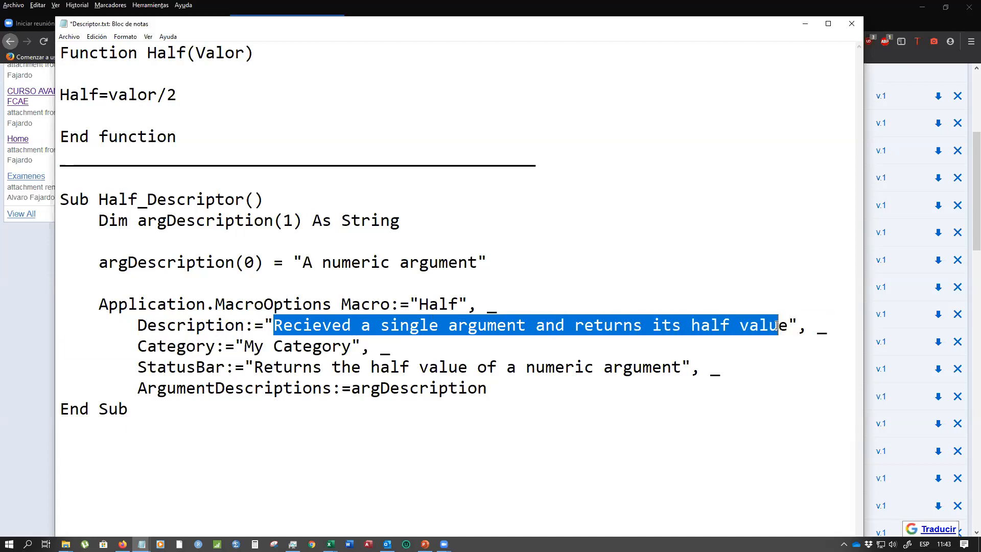
{"action": "left_click", "coordinate": [156, 347]}
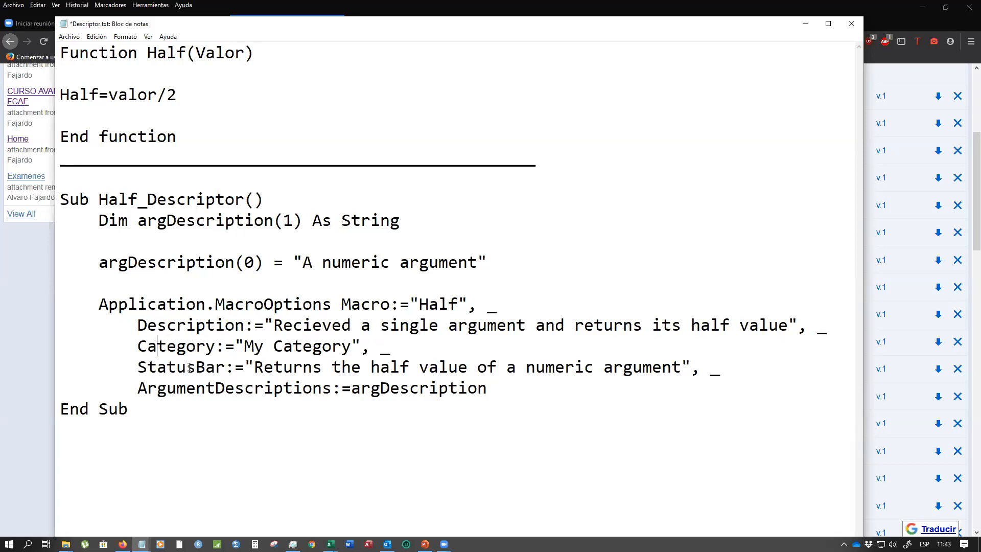
{"action": "left_click_drag", "start_coordinate": [256, 366], "coordinate": [677, 364]}
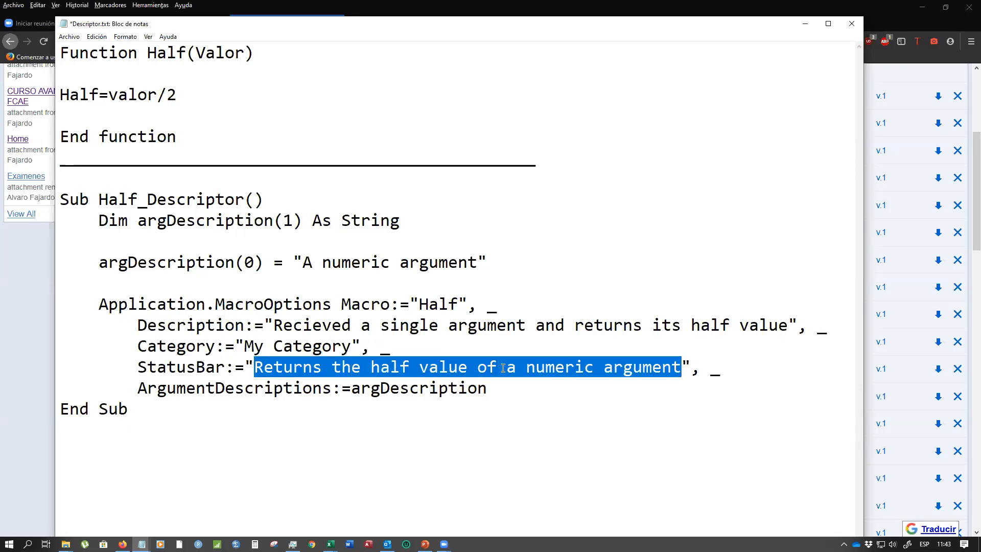
Minimize Notepad, switch to the Visual Basic editor, and examine the Módulo1 functions, focusing on the arguments and formula of yKcalc1
{"action": "left_click", "coordinate": [810, 27]}
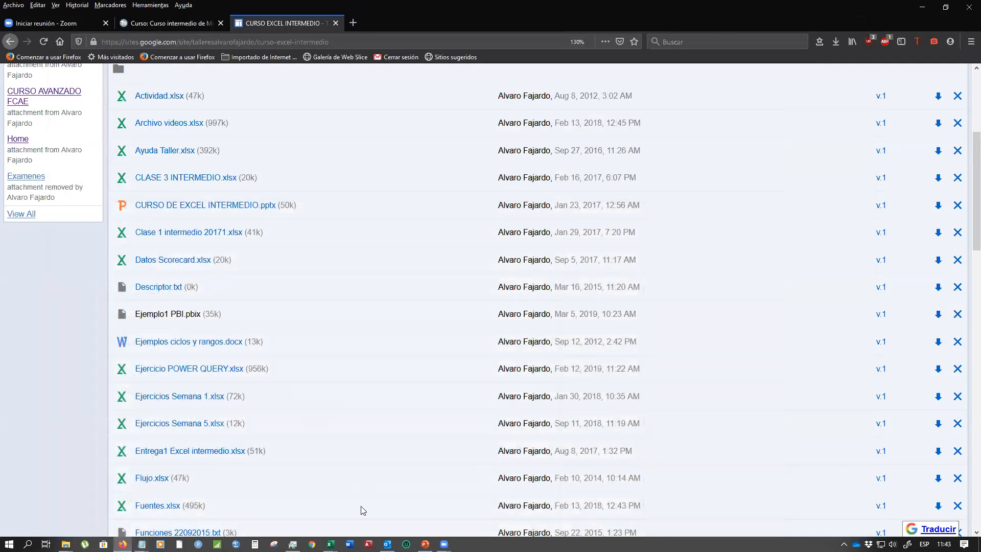
{"action": "mouse_move", "coordinate": [330, 544]}
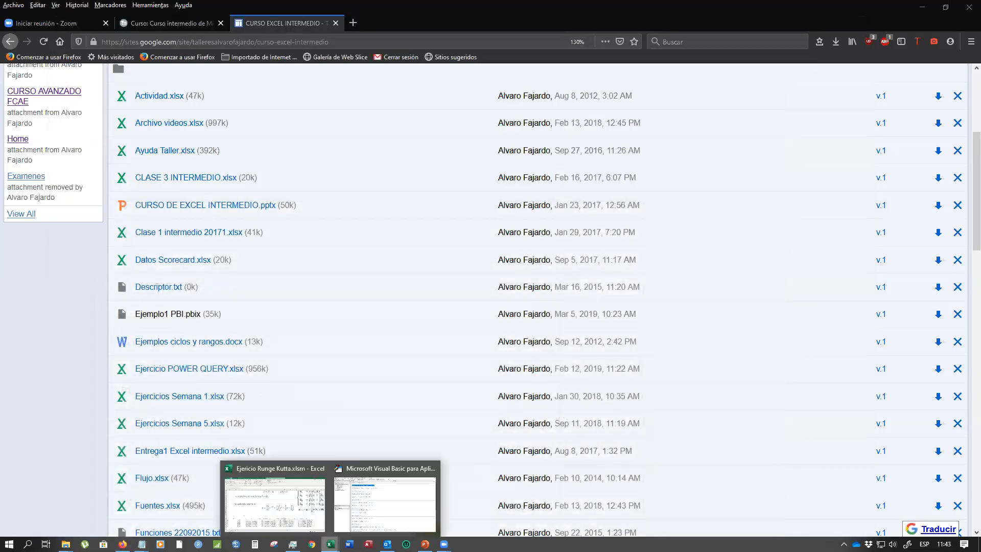
{"action": "left_click", "coordinate": [389, 516]}
{"action": "scroll", "coordinate": [309, 385], "scroll_direction": "down", "scroll_amount": 9}
{"action": "scroll", "coordinate": [314, 389], "scroll_direction": "up", "scroll_amount": 8}
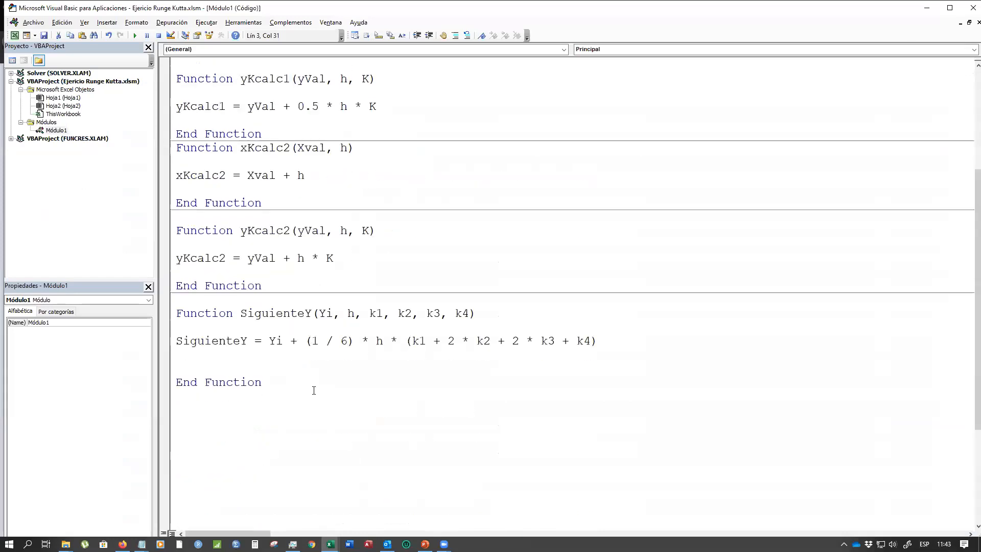
{"action": "scroll", "coordinate": [313, 390], "scroll_direction": "up", "scroll_amount": 1}
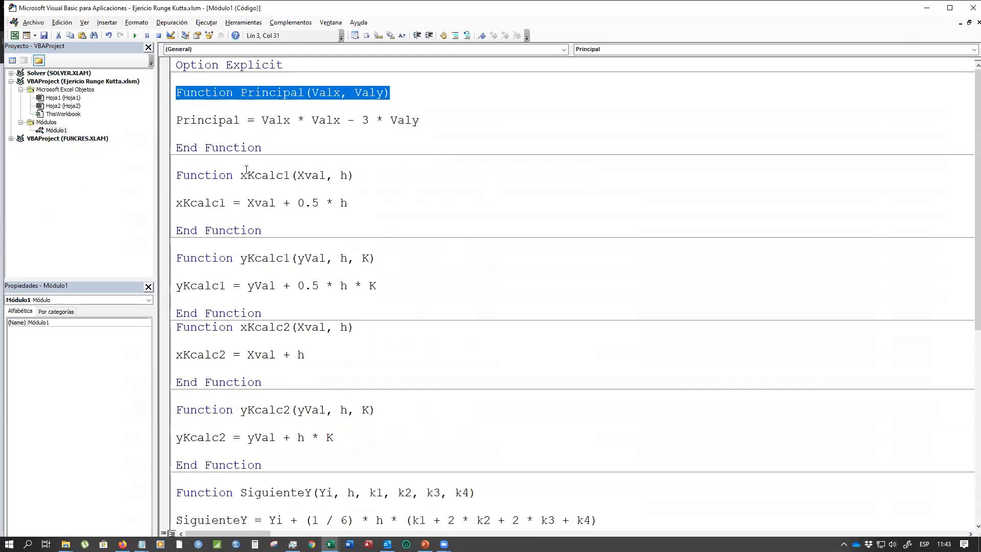
{"action": "left_click", "coordinate": [314, 259]}
{"action": "left_click", "coordinate": [340, 259]}
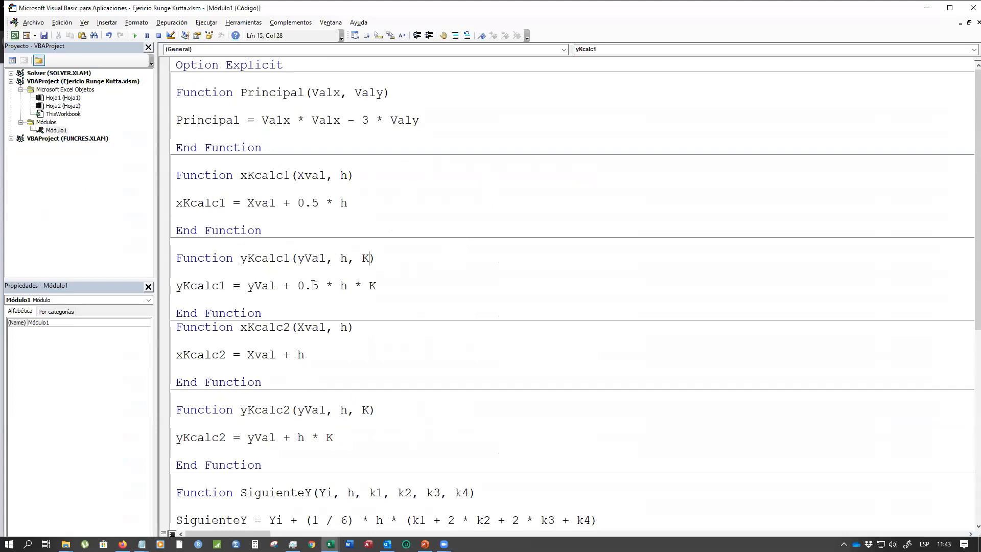
{"action": "left_click", "coordinate": [259, 286]}
Delete the extra blank line before End Function in the SiguienteY function
{"action": "scroll", "coordinate": [363, 304], "scroll_direction": "down", "scroll_amount": 8}
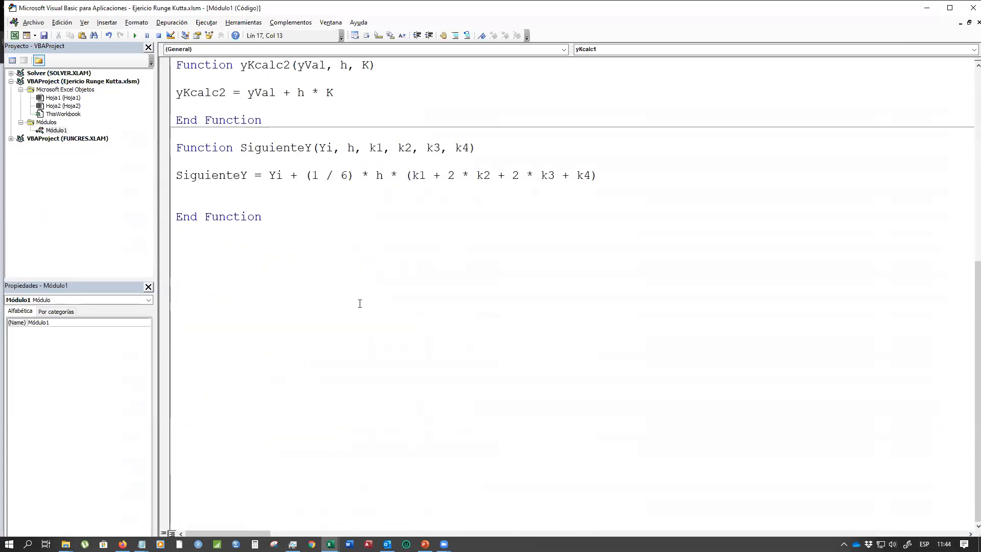
{"action": "left_click", "coordinate": [198, 191]}
{"action": "key", "text": "Delete"}
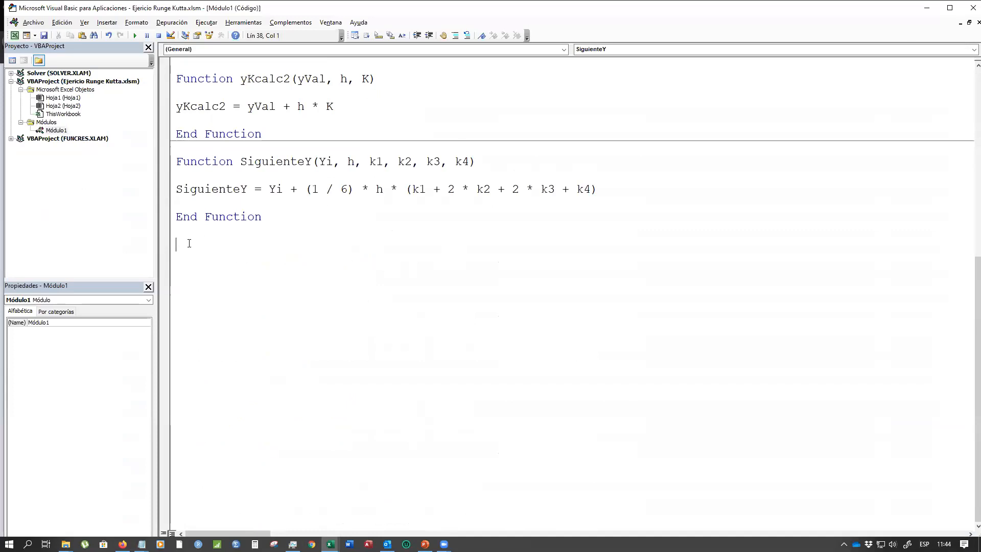
Copy the whole Half_Descriptor macro from Descriptor.txt in Notepad and paste it below the SiguienteY function in Módulo1
{"action": "left_click", "coordinate": [143, 541]}
{"action": "left_click", "coordinate": [188, 498]}
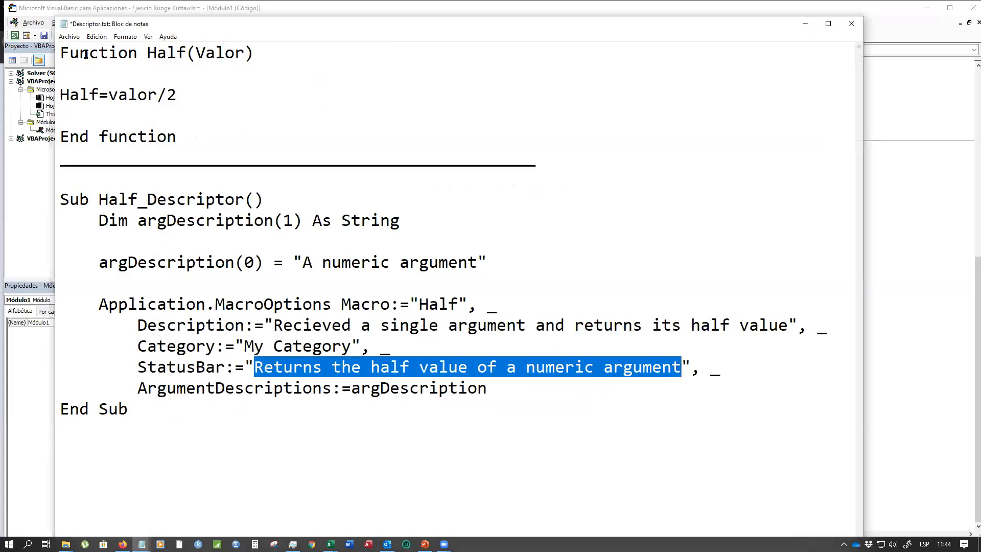
{"action": "left_click_drag", "start_coordinate": [61, 199], "coordinate": [295, 403]}
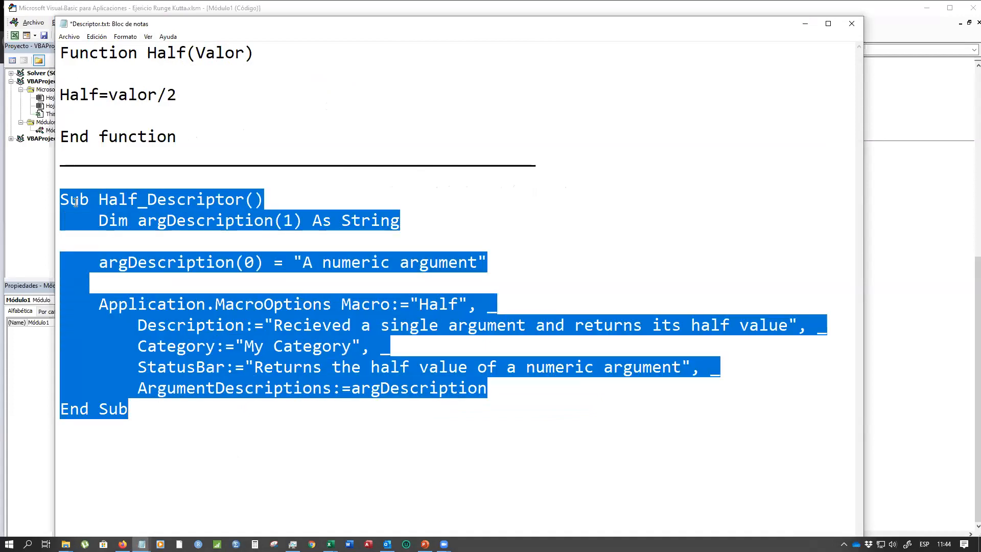
{"action": "right_click", "coordinate": [83, 411]}
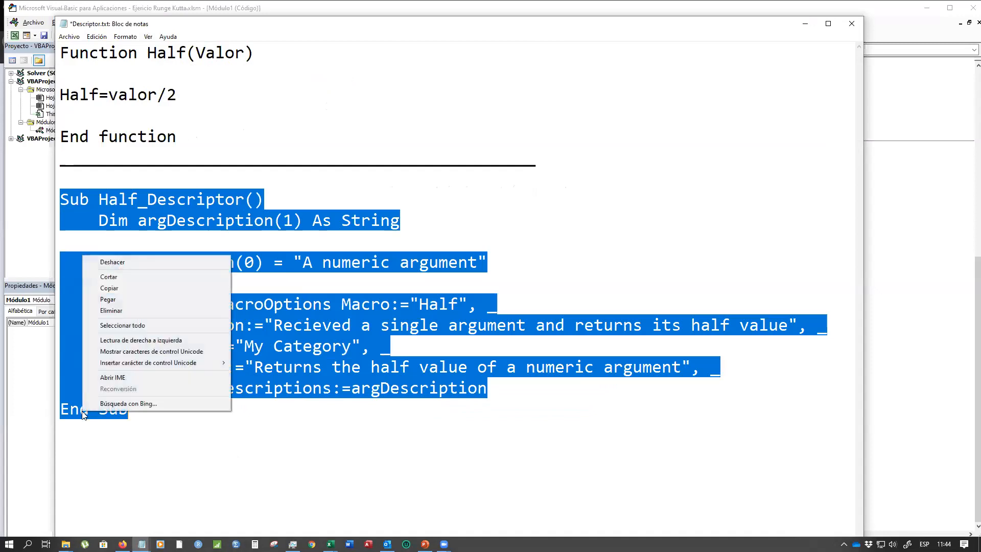
{"action": "left_click", "coordinate": [135, 288]}
{"action": "left_click", "coordinate": [876, 294]}
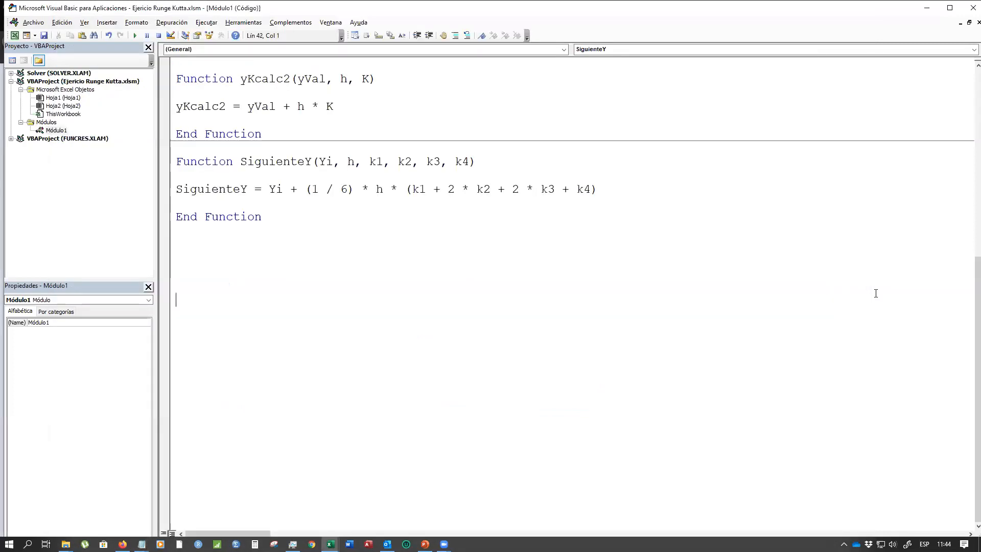
{"action": "right_click", "coordinate": [193, 255]}
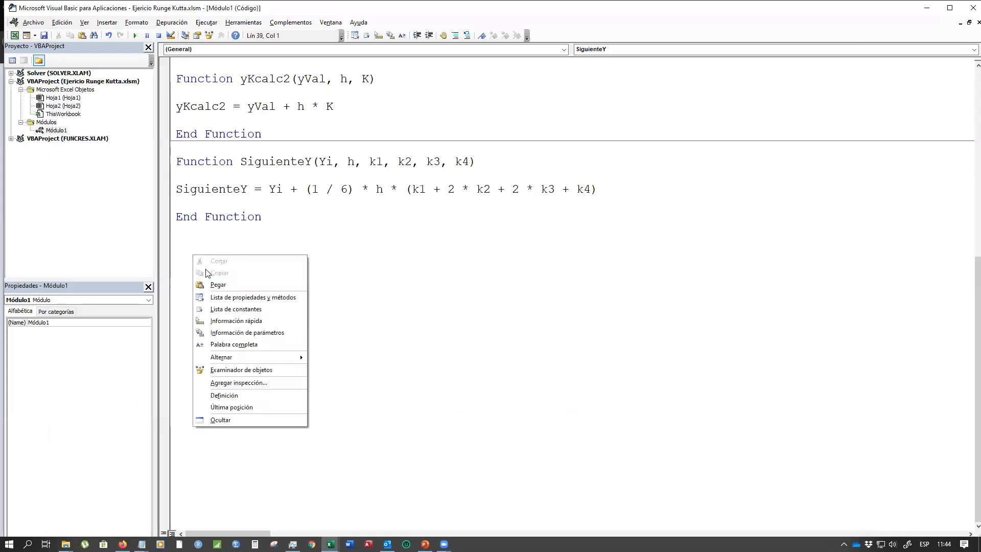
{"action": "left_click", "coordinate": [210, 282]}
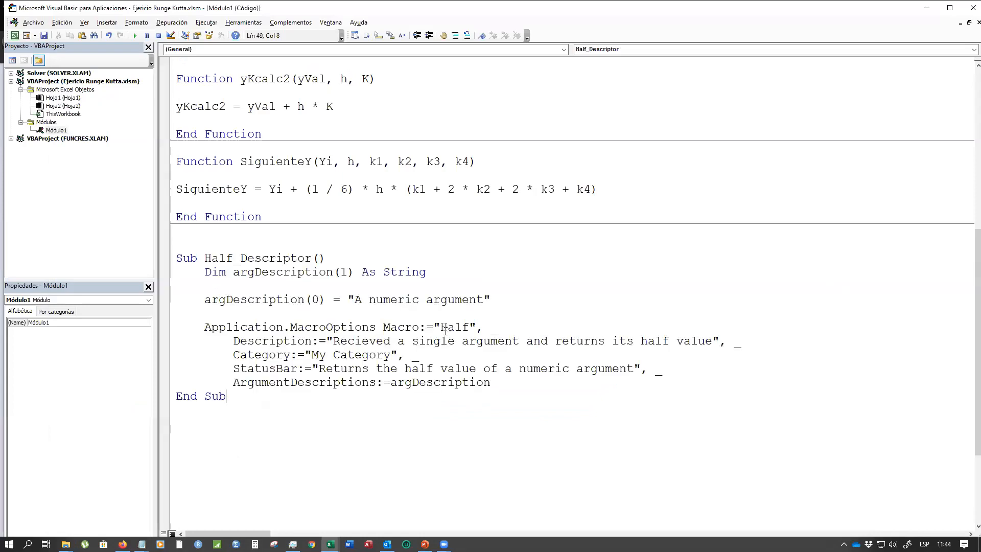
Rename the pasted macro as yKcalc1_Descriptor, replacing Half in its header with the name copied from the yKcalc1 function
{"action": "scroll", "coordinate": [446, 331], "scroll_direction": "up", "scroll_amount": 4}
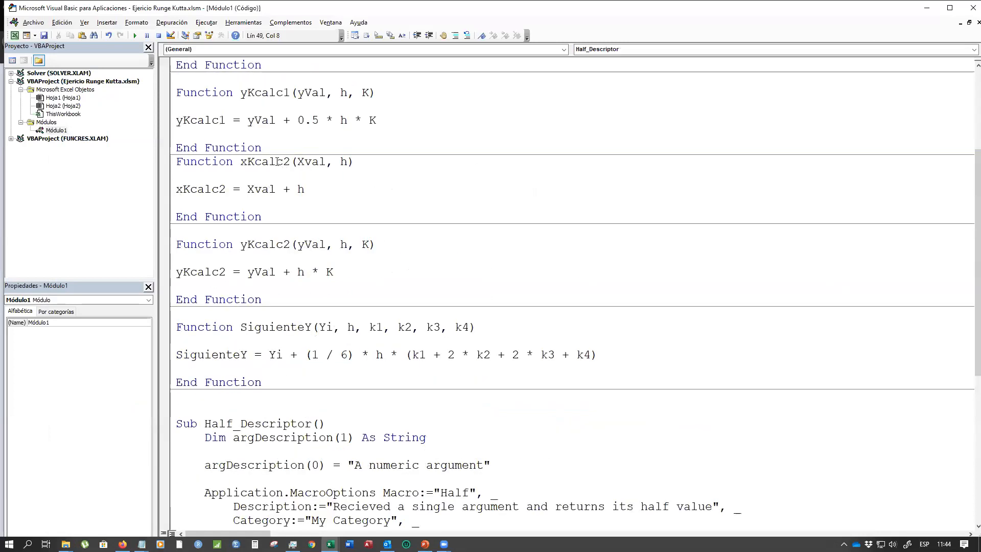
{"action": "left_click_drag", "start_coordinate": [241, 92], "coordinate": [290, 92]}
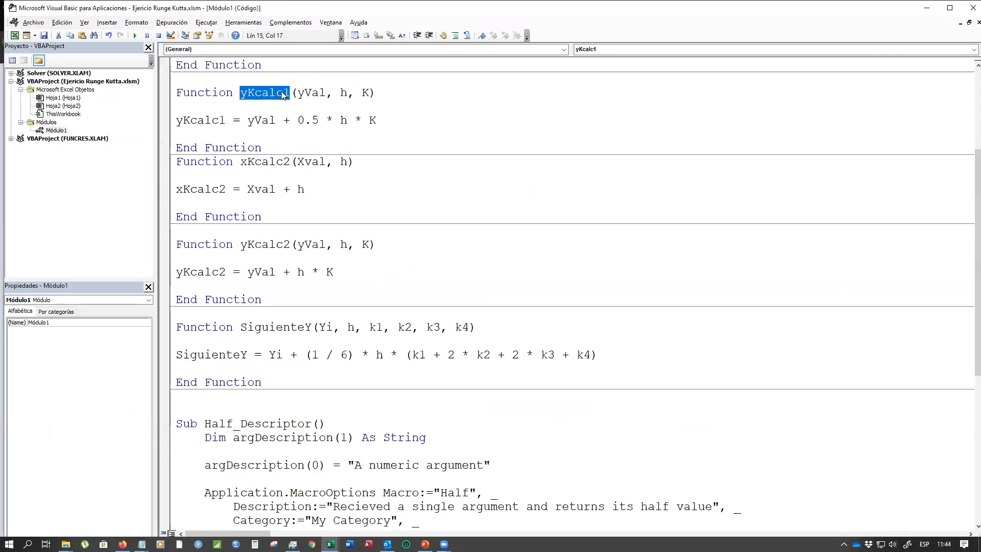
{"action": "right_click", "coordinate": [291, 92]}
{"action": "left_click", "coordinate": [308, 109]}
{"action": "scroll", "coordinate": [241, 414], "scroll_direction": "down", "scroll_amount": 4}
{"action": "left_click_drag", "start_coordinate": [233, 258], "coordinate": [205, 258]}
{"action": "right_click", "coordinate": [214, 257]}
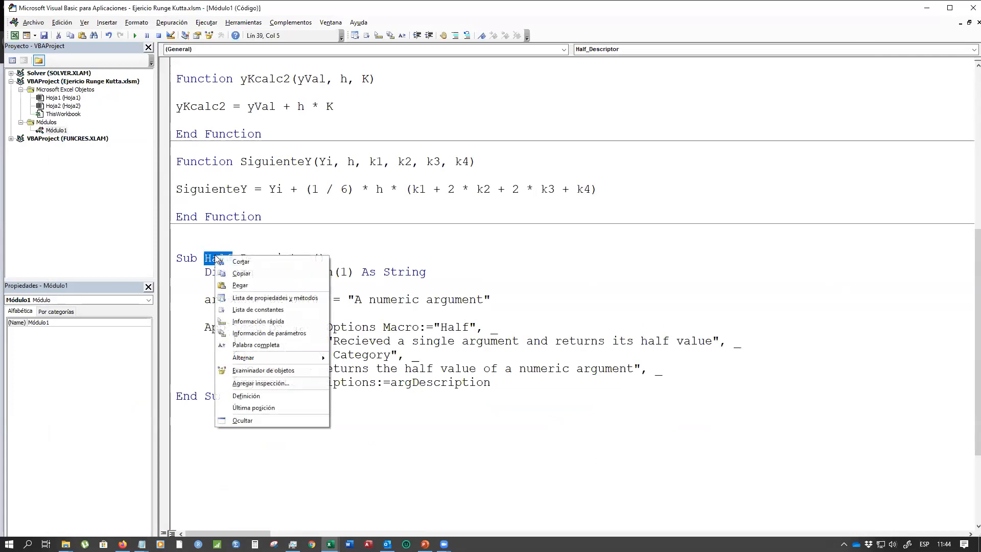
{"action": "left_click", "coordinate": [232, 285]}
{"action": "left_click", "coordinate": [266, 287]}
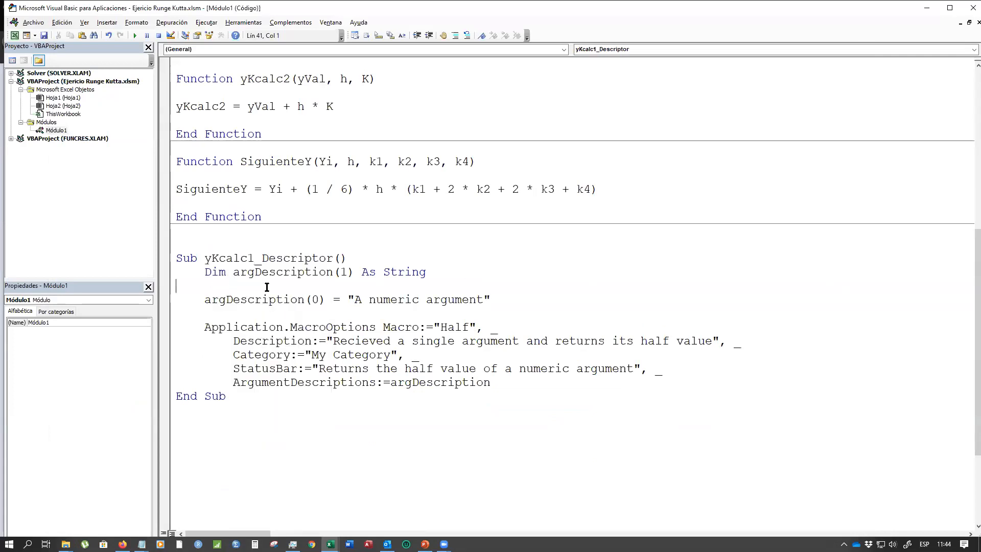
Insert a blank line between the yKcalc1_Descriptor header and its Dim statement, and check the Descriptor part of the name
{"action": "left_click", "coordinate": [207, 274]}
{"action": "key", "text": "Return"}
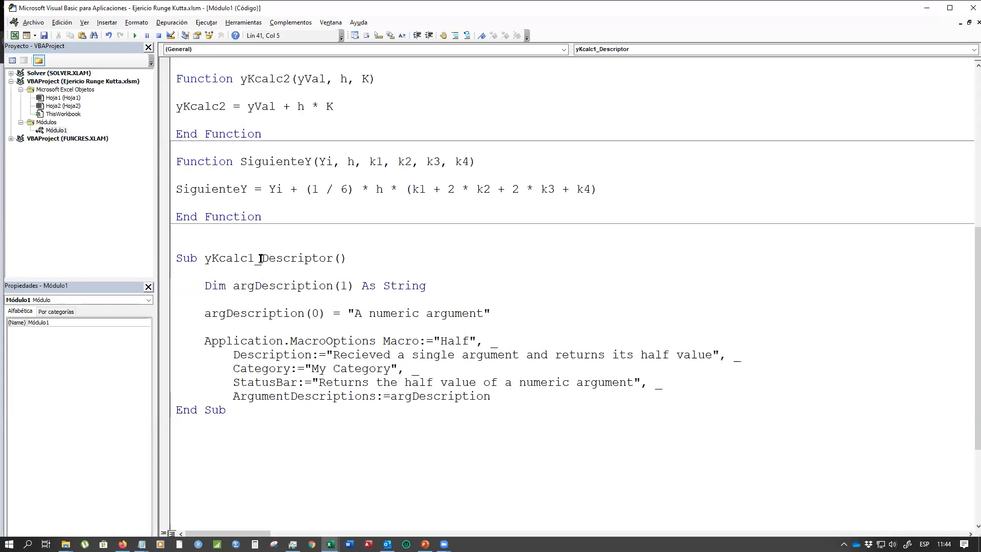
{"action": "left_click_drag", "start_coordinate": [255, 258], "coordinate": [333, 257]}
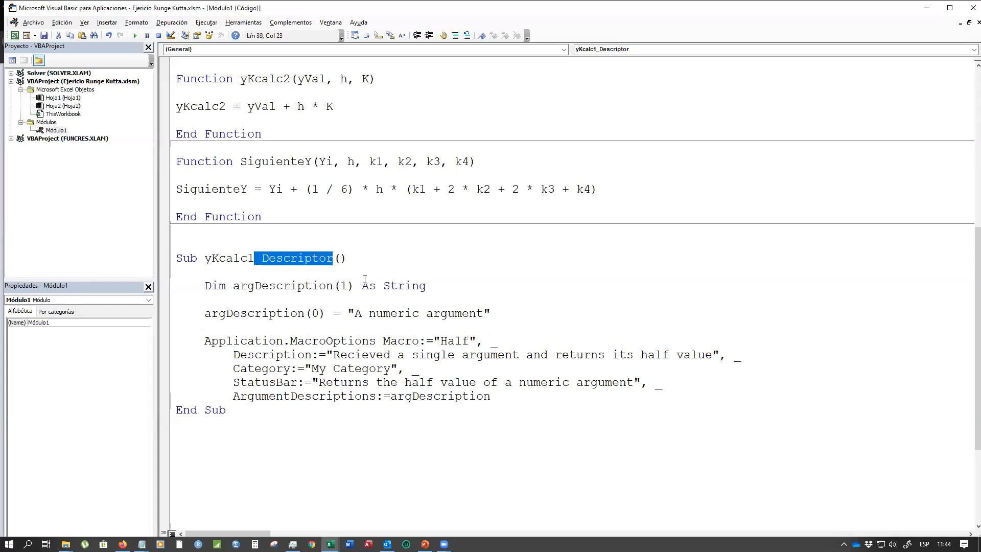
{"action": "left_click", "coordinate": [286, 274]}
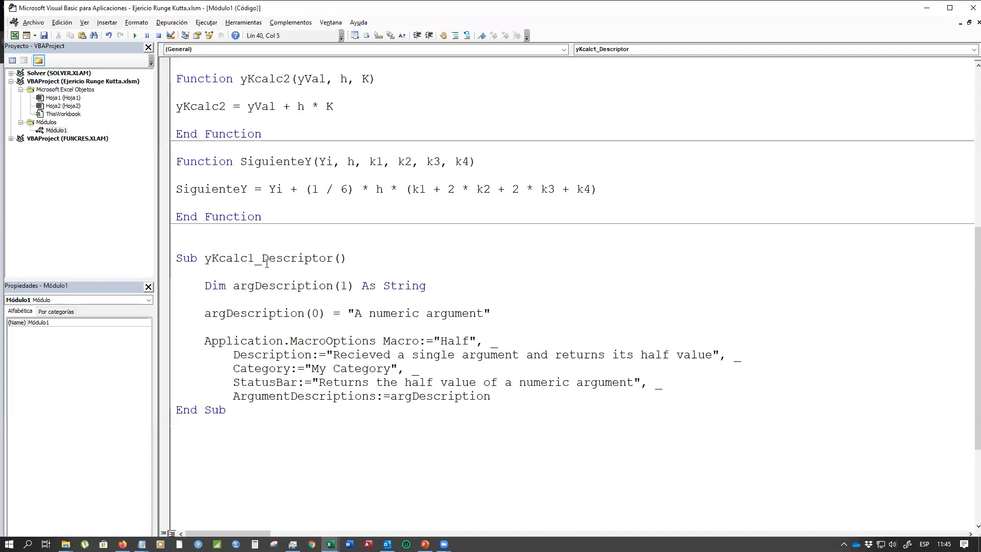
{"action": "left_click_drag", "start_coordinate": [262, 258], "coordinate": [339, 258]}
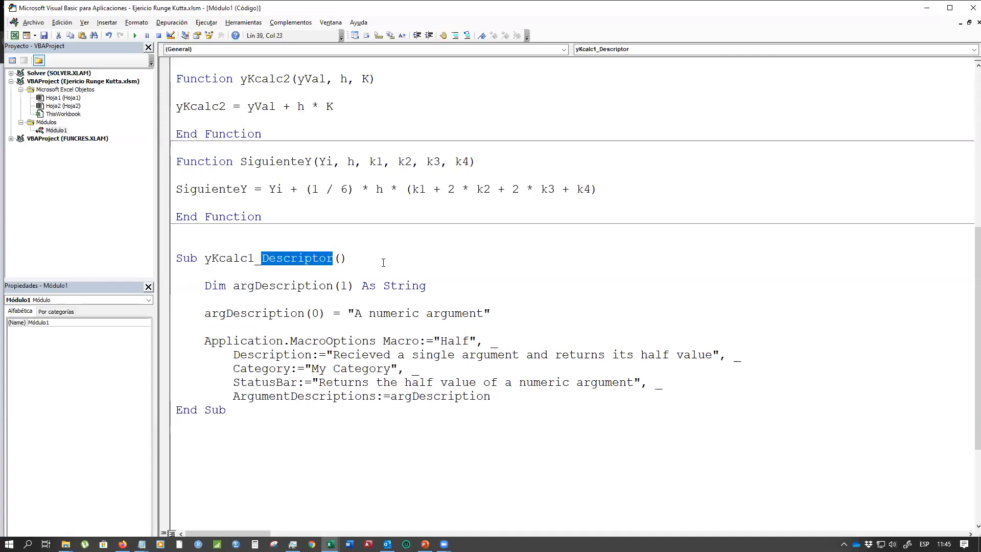
{"action": "left_click", "coordinate": [247, 295]}
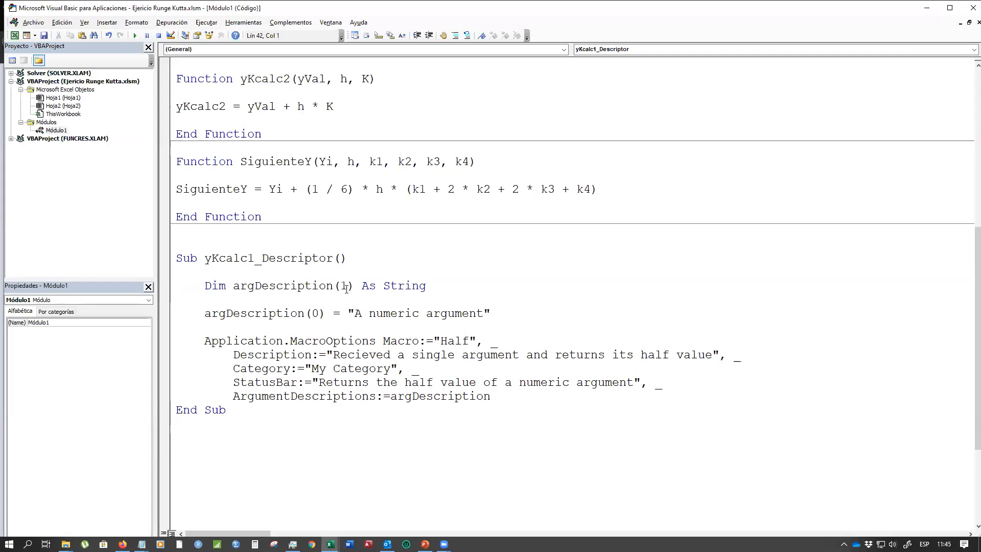
Check the arguments of yKcalc1 and set the argDescription array bounds in the Dim statement to 1 To 3
{"action": "scroll", "coordinate": [344, 288], "scroll_direction": "up", "scroll_amount": 1}
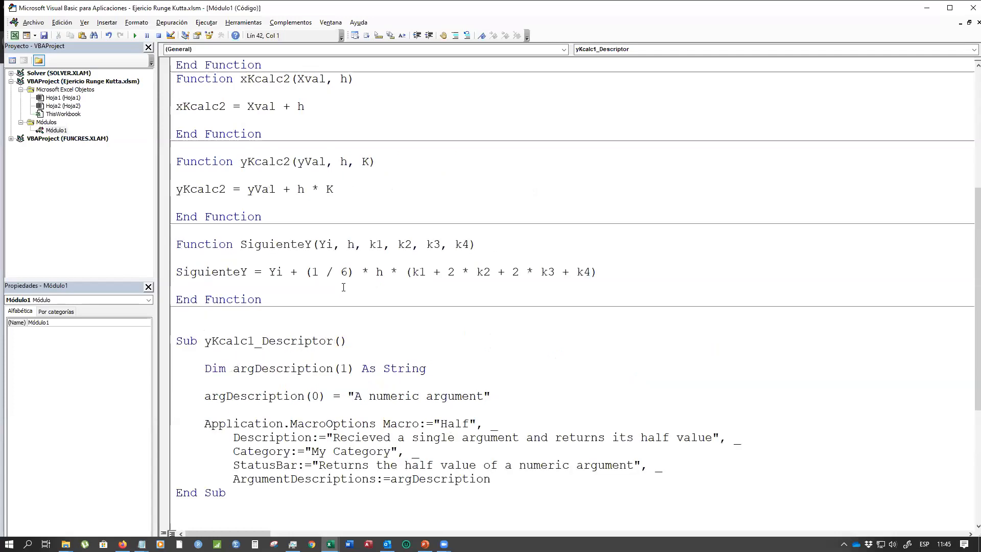
{"action": "scroll", "coordinate": [343, 287], "scroll_direction": "up", "scroll_amount": 2}
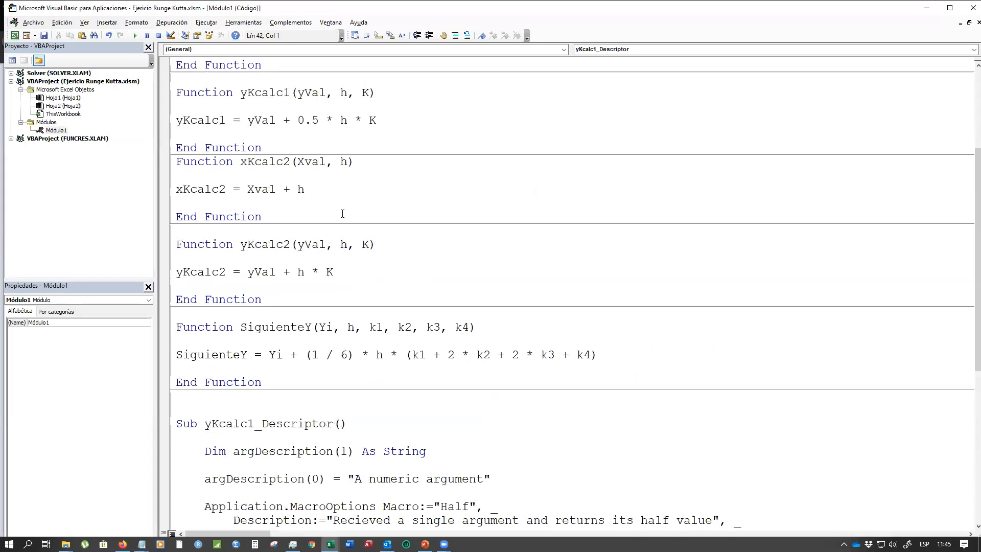
{"action": "scroll", "coordinate": [343, 214], "scroll_direction": "down", "scroll_amount": 4}
{"action": "left_click", "coordinate": [348, 285]}
{"action": "double_click", "coordinate": [345, 285]}
{"action": "type", "text": "2"}
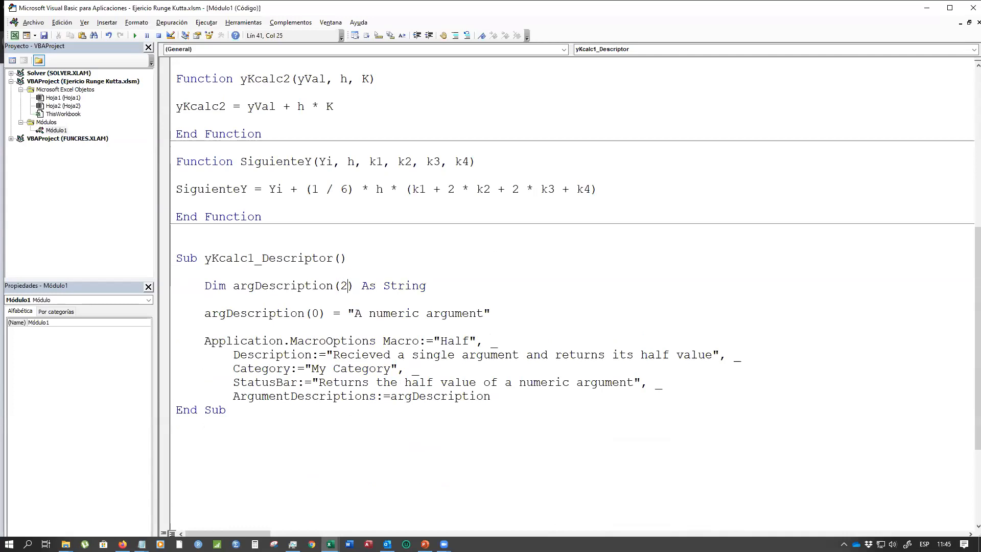
{"action": "double_click", "coordinate": [345, 285]}
{"action": "type", "text": "1 to 3"}
{"action": "left_click", "coordinate": [355, 328]}
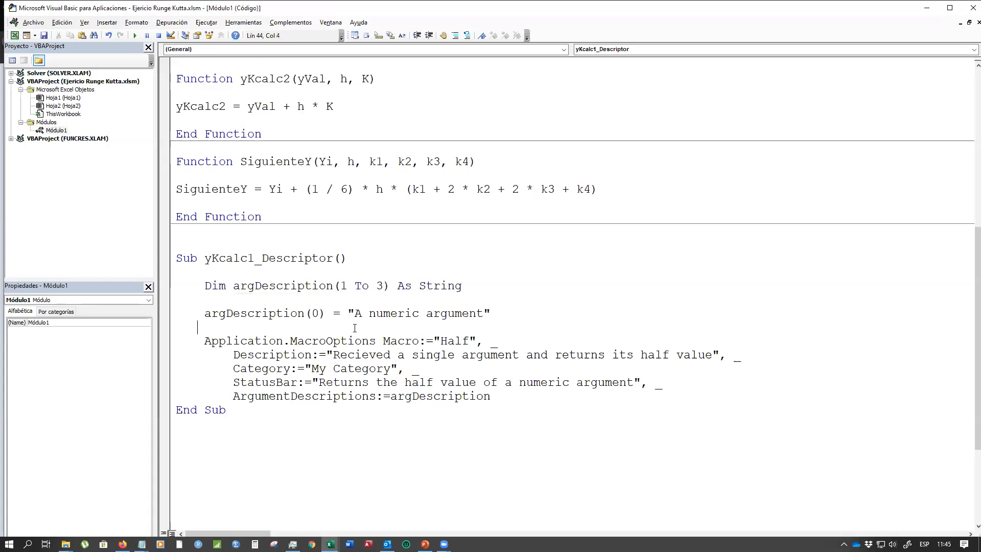
Set the index of the argDescription assignment to 1 and copy that line, adding an empty line below it
{"action": "double_click", "coordinate": [314, 313]}
{"action": "type", "text": "1"}
{"action": "left_click", "coordinate": [312, 325]}
{"action": "key", "text": "Return"}
{"action": "left_click_drag", "start_coordinate": [204, 313], "coordinate": [539, 331]}
{"action": "key", "text": "ctrl+c"}
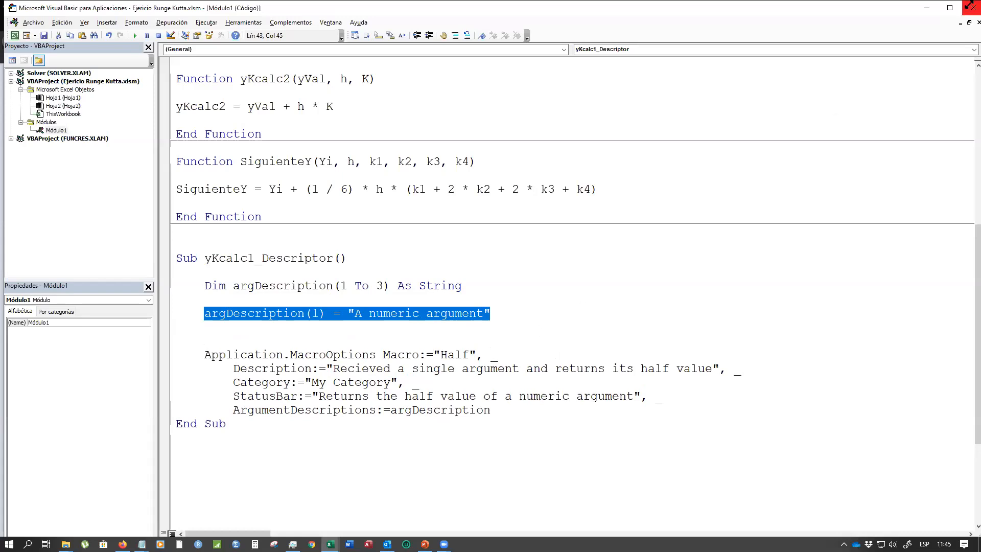
Switch to the Ejericio Runge Kutta workbook in Excel and open the function arguments of SUMA in cell G35
{"action": "left_click", "coordinate": [927, 11]}
{"action": "left_click", "coordinate": [807, 24]}
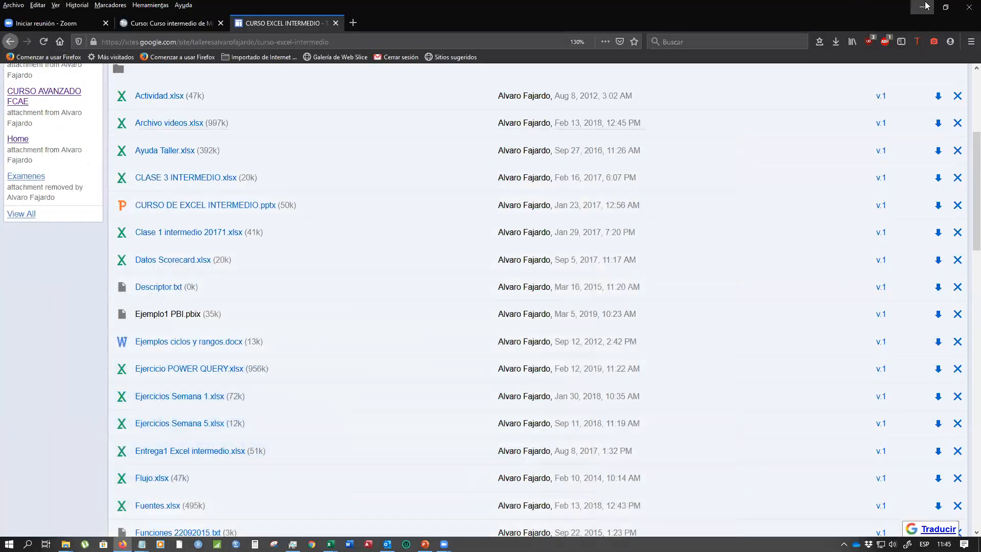
{"action": "left_click", "coordinate": [922, 7]}
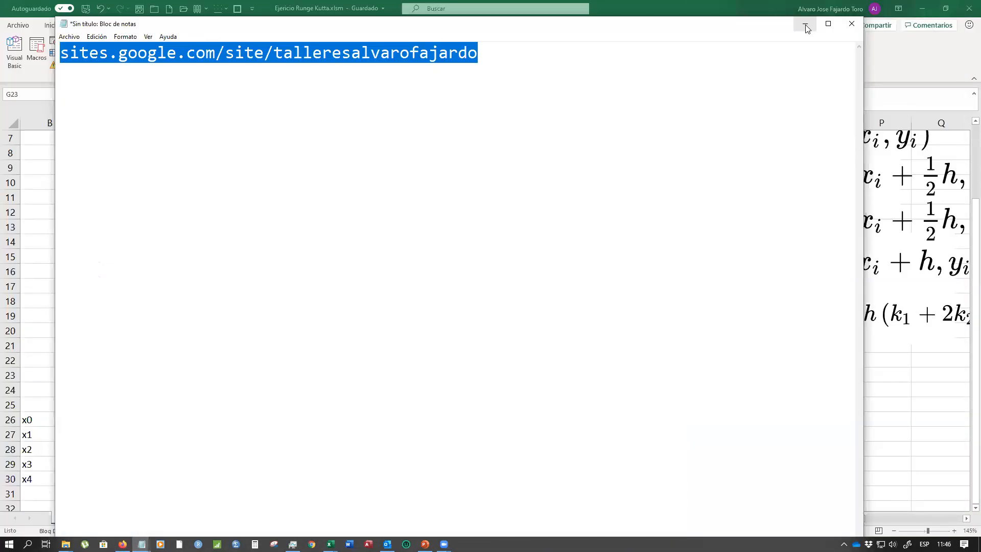
{"action": "left_click", "coordinate": [806, 23]}
{"action": "scroll", "coordinate": [457, 405], "scroll_direction": "down", "scroll_amount": 3}
{"action": "left_click", "coordinate": [352, 414]}
{"action": "type", "text": "=SUMA("}
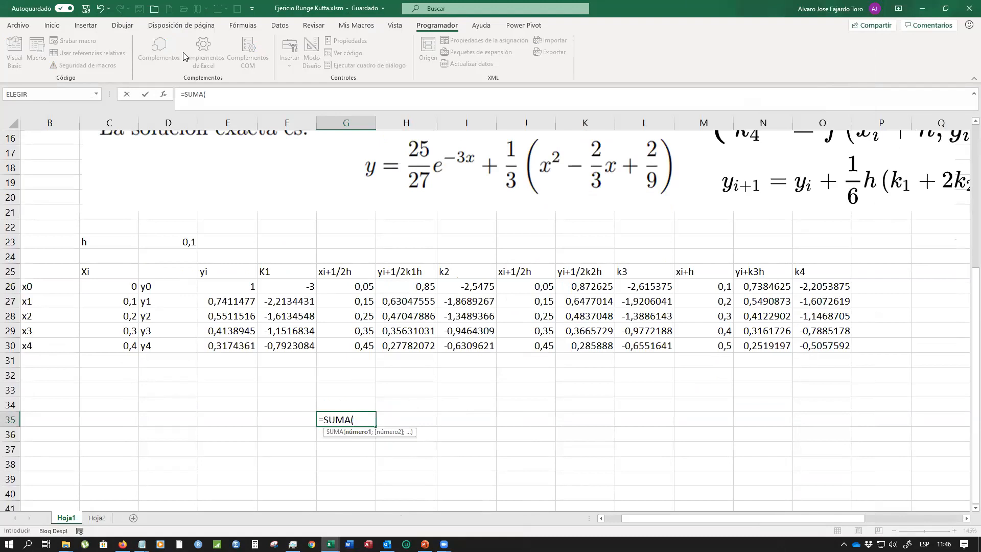
{"action": "left_click", "coordinate": [165, 95]}
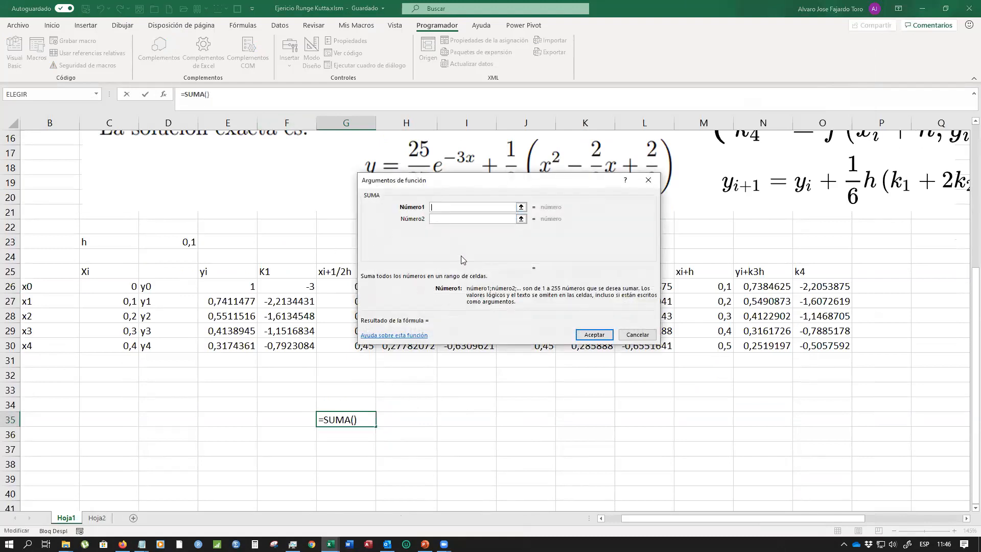
Examine SUMA's numbered arguments down to the end of the list, cancel the formula, and return to the Visual Basic editor
{"action": "left_click", "coordinate": [439, 218]}
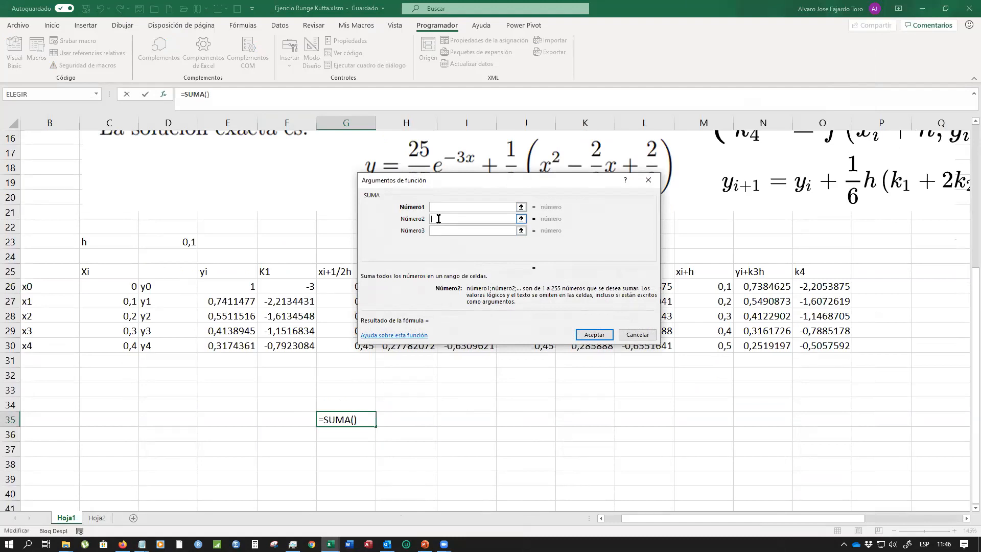
{"action": "left_click", "coordinate": [437, 230]}
{"action": "left_click", "coordinate": [437, 241]}
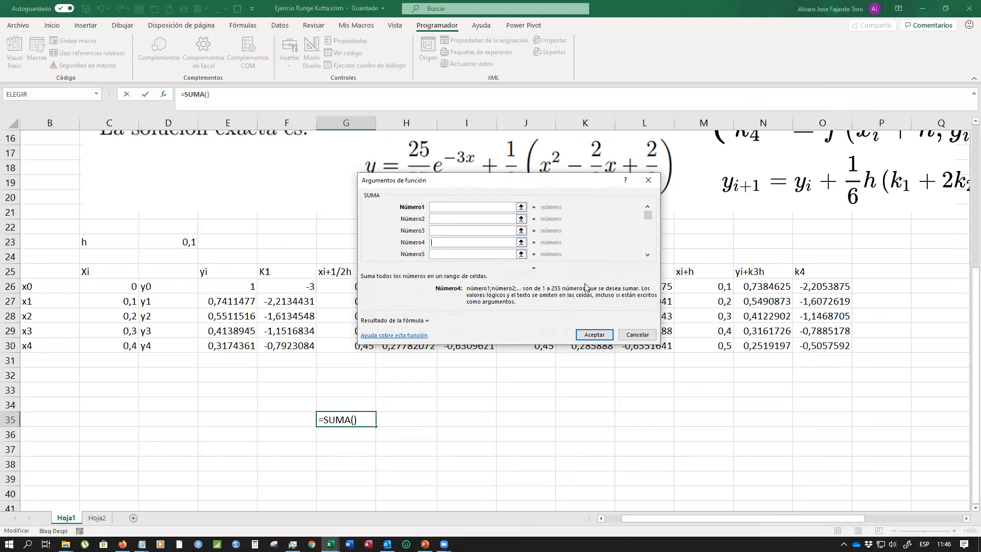
{"action": "left_click_drag", "start_coordinate": [647, 214], "coordinate": [655, 262]}
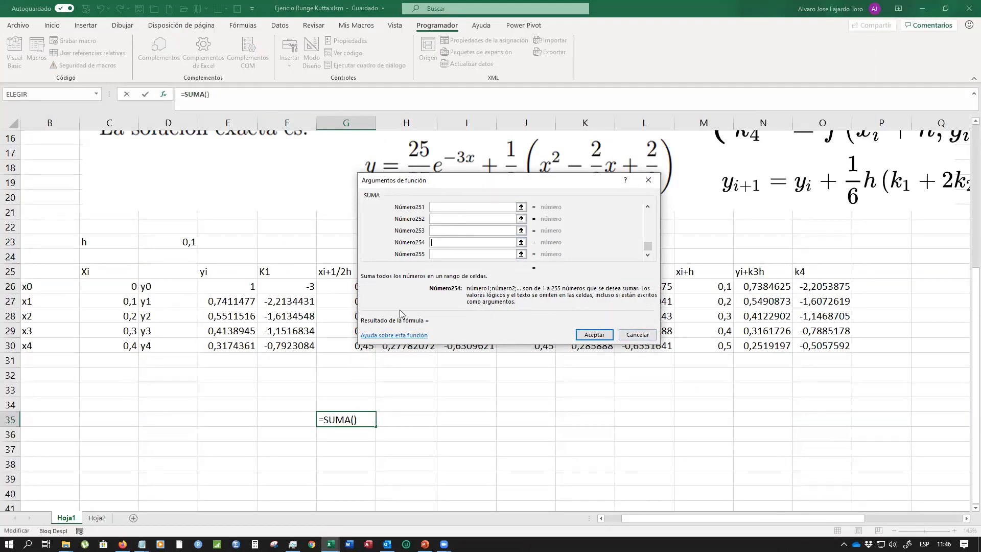
{"action": "left_click", "coordinate": [630, 334]}
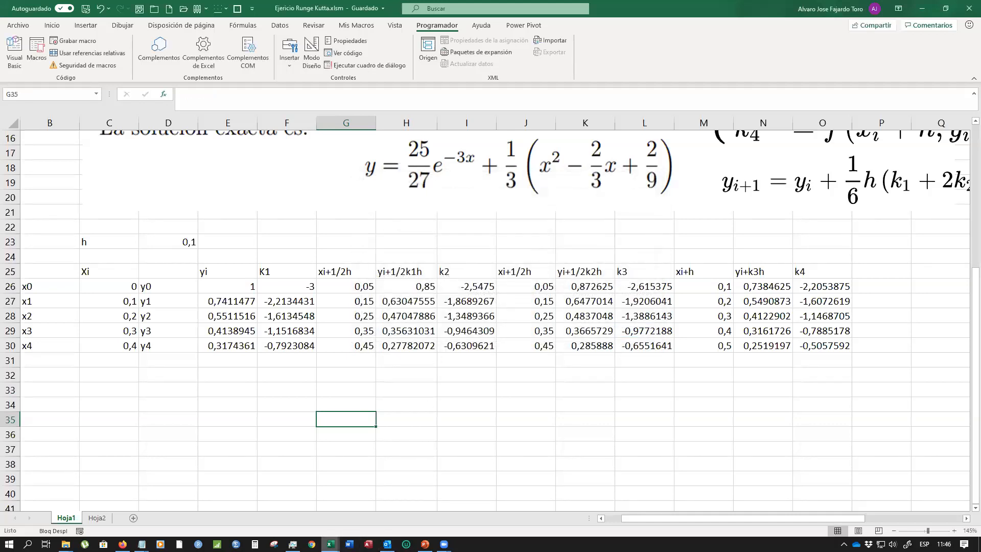
{"action": "mouse_move", "coordinate": [330, 543]}
{"action": "left_click", "coordinate": [364, 505]}
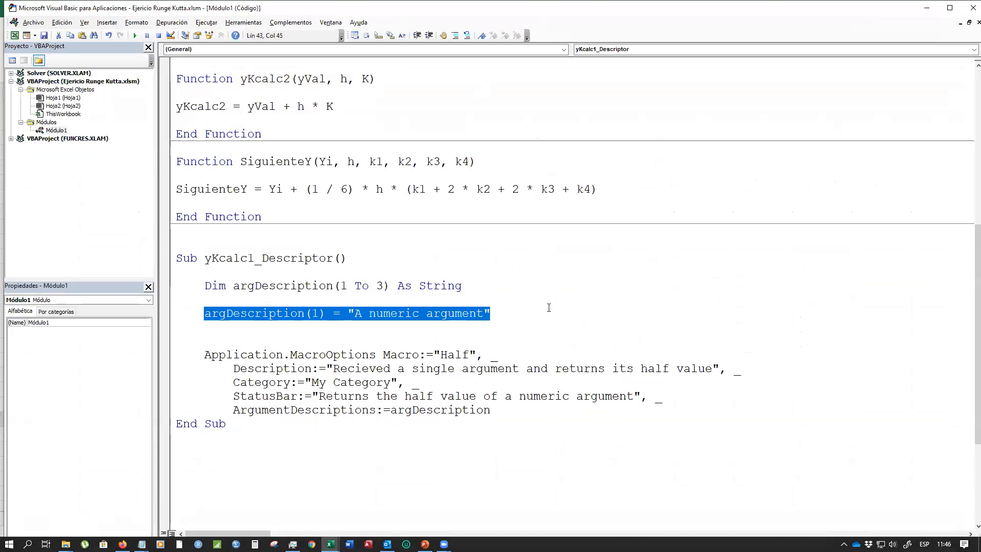
Paste the copied argDescription line twice below the first one and set the indexes of the copies to 2 and 3
{"action": "left_click", "coordinate": [221, 332]}
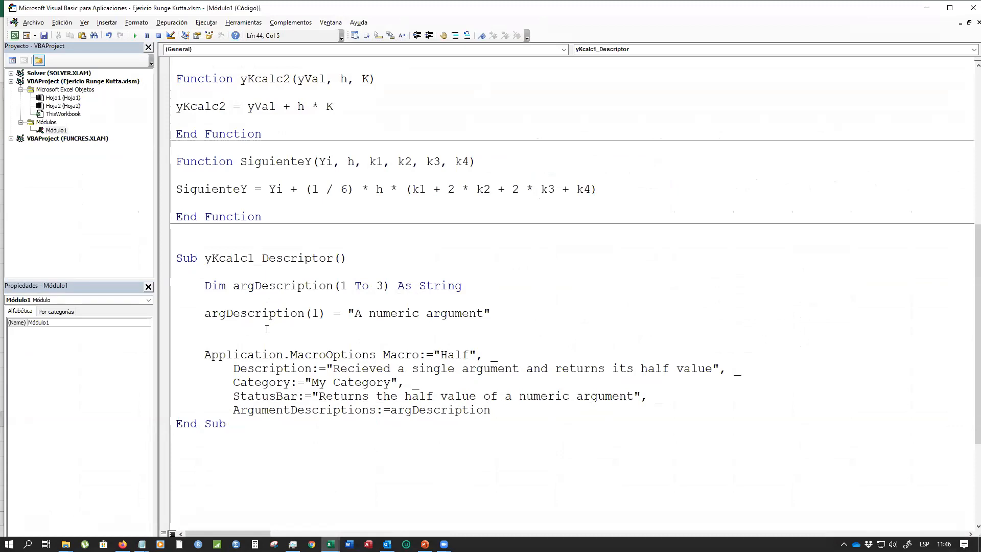
{"action": "key", "text": "ctrl+v"}
{"action": "left_click_drag", "start_coordinate": [311, 327], "coordinate": [317, 327]}
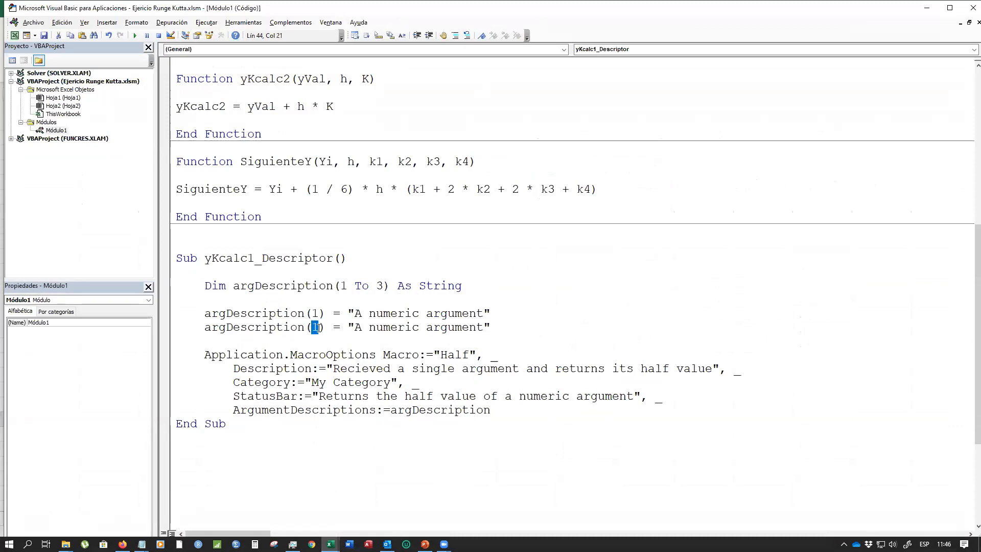
{"action": "type", "text": "2"}
{"action": "left_click", "coordinate": [504, 322]}
{"action": "key", "text": "Return"}
{"action": "key", "text": "ctrl+v"}
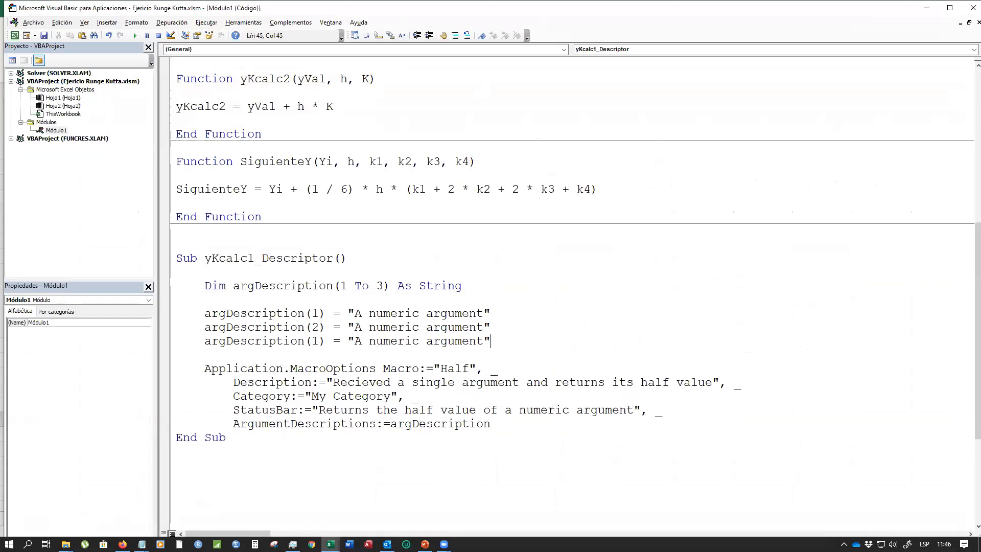
{"action": "double_click", "coordinate": [317, 342]}
{"action": "type", "text": "3"}
{"action": "left_click", "coordinate": [282, 355]}
Replace the text of argDescription(1) with "Valor de Y en el tiempo actual"
{"action": "left_click_drag", "start_coordinate": [355, 313], "coordinate": [483, 314]}
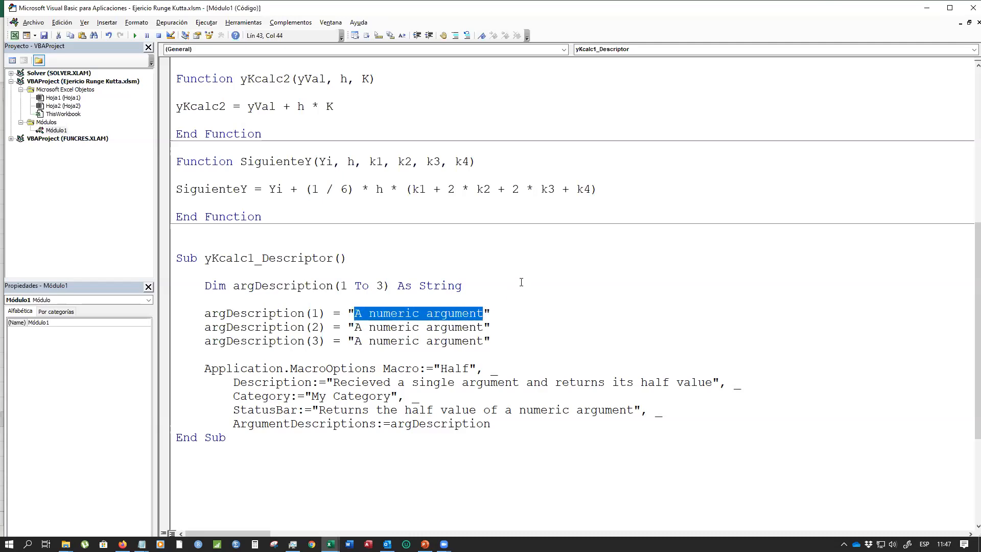
{"action": "scroll", "coordinate": [510, 286], "scroll_direction": "up", "scroll_amount": 4}
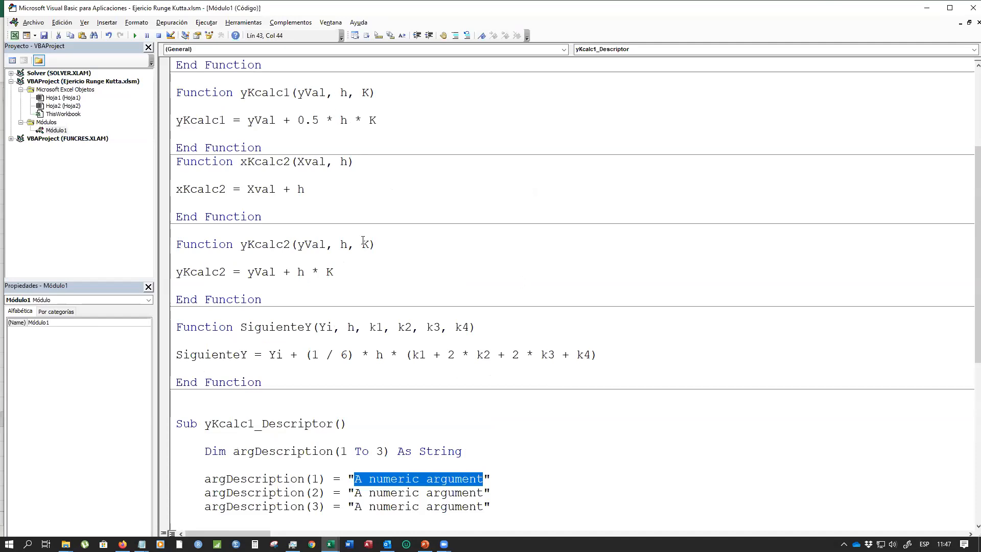
{"action": "scroll", "coordinate": [404, 432], "scroll_direction": "down", "scroll_amount": 2}
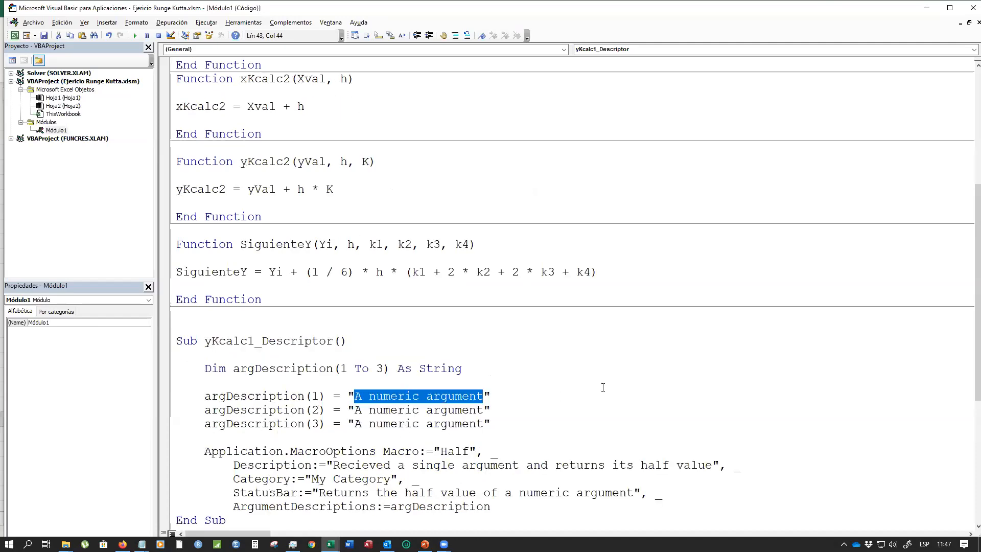
{"action": "type", "text": "Valor de"}
{"action": "type", "text": "en "}
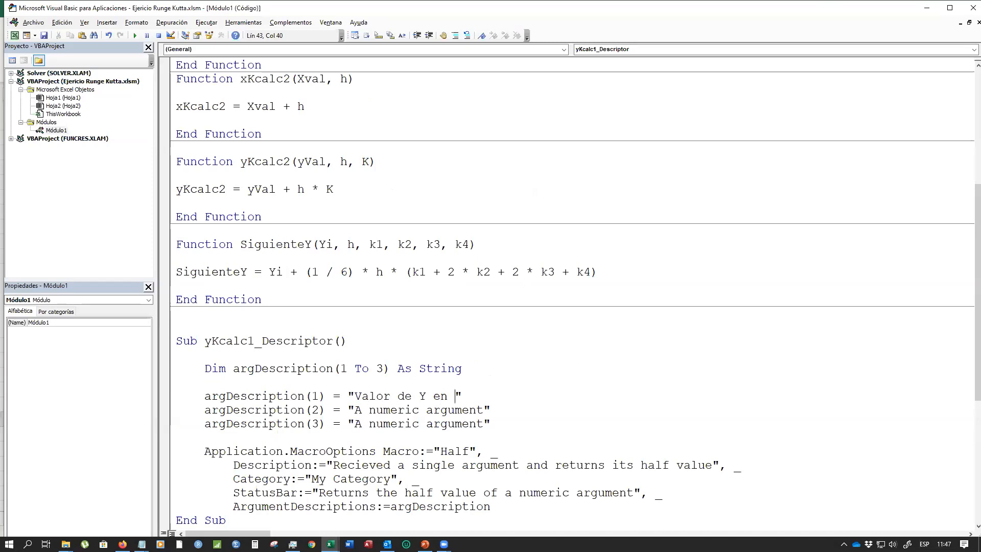
{"action": "type", "text": "ek"}
{"action": "key", "text": "BackSpace"}
{"action": "type", "text": "l tiempo actual"}
Set the text of argDescription(2) to "Avance Variable X" and that of argDescription(3) to "K anterior"
{"action": "left_click", "coordinate": [356, 410]}
{"action": "left_click_drag", "start_coordinate": [370, 412], "coordinate": [483, 411]}
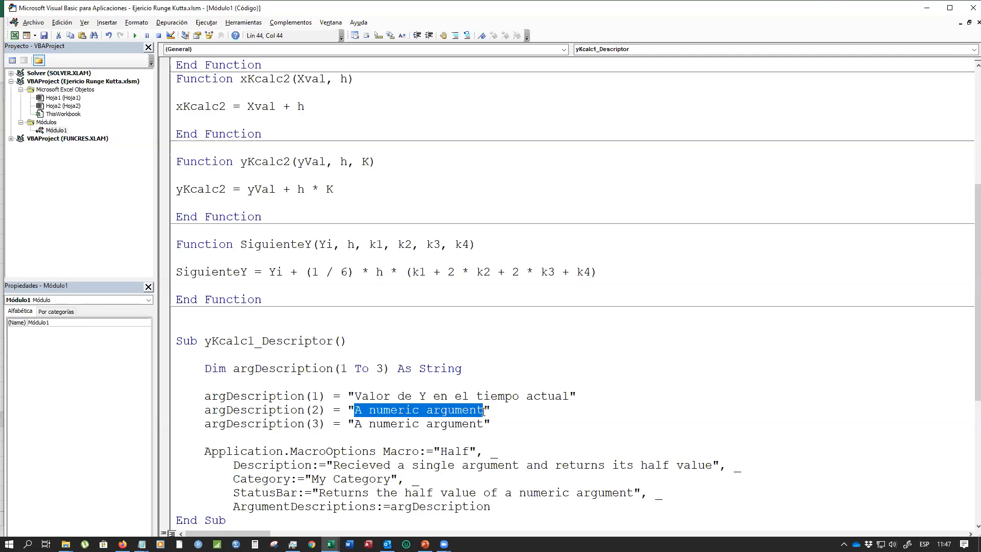
{"action": "type", "text": "Avance Variable"}
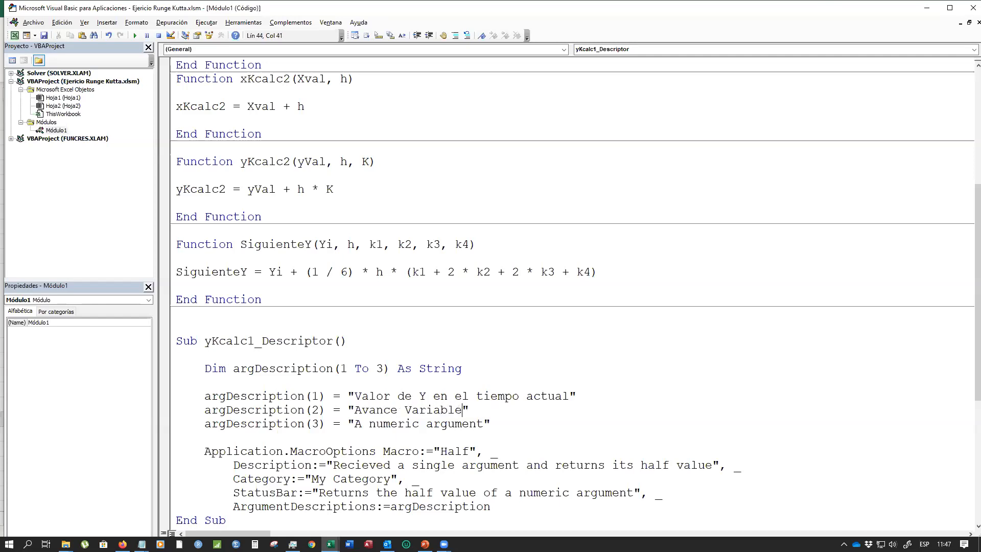
{"action": "type", "text": " X"}
{"action": "left_click_drag", "start_coordinate": [355, 426], "coordinate": [486, 424]}
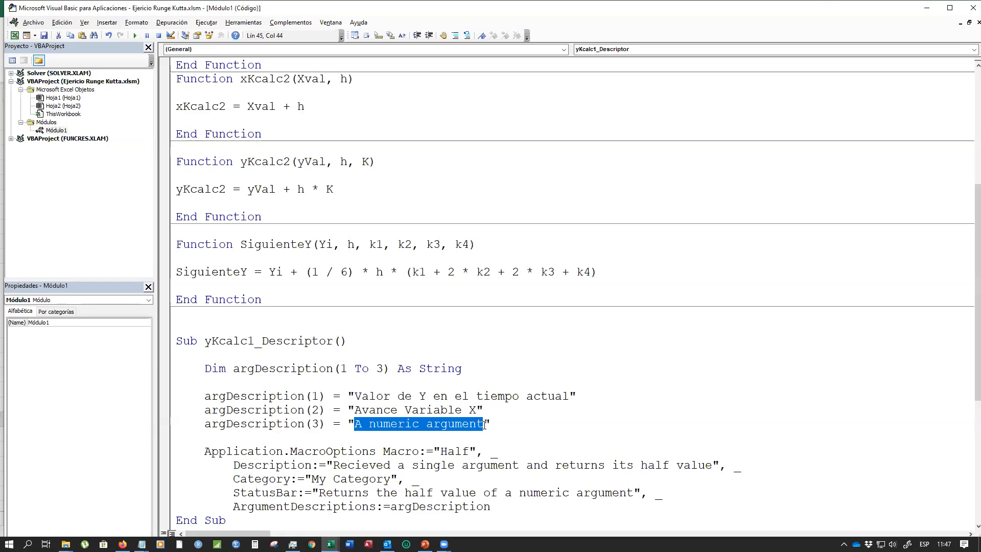
{"action": "type", "text": "K ant"}
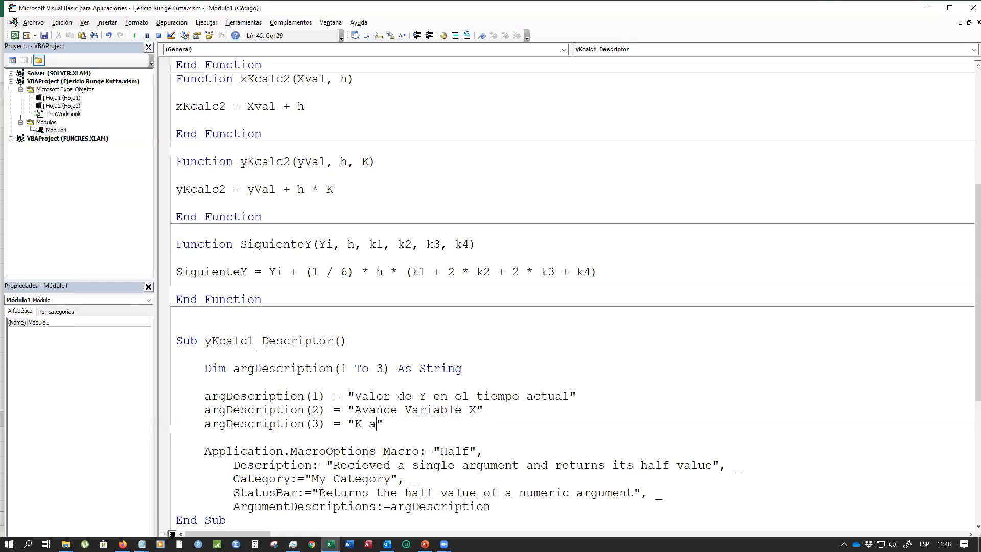
{"action": "type", "text": "erior"}
{"action": "left_click", "coordinate": [431, 440]}
{"action": "left_click_drag", "start_coordinate": [204, 341], "coordinate": [253, 337]}
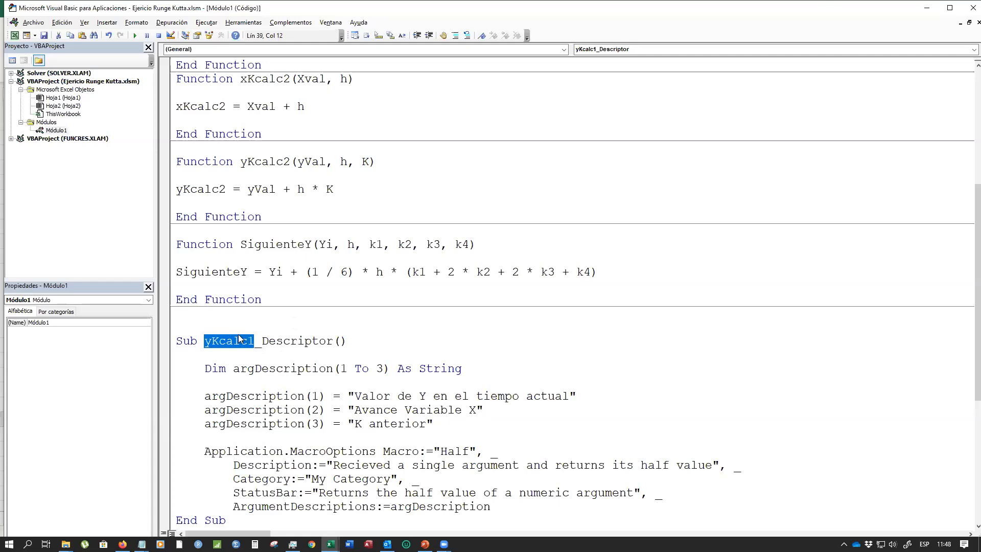
{"action": "left_click", "coordinate": [468, 451]}
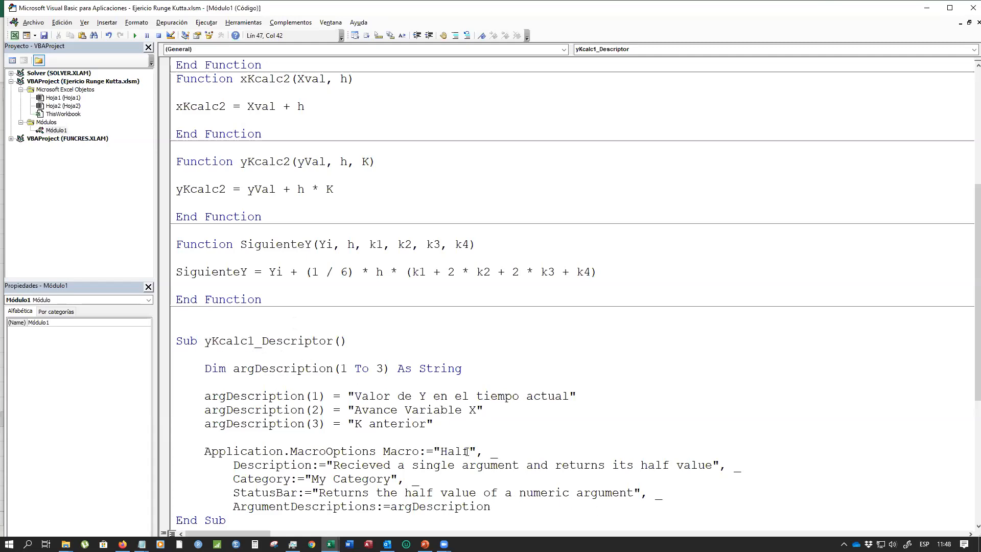
{"action": "left_click_drag", "start_coordinate": [206, 448], "coordinate": [485, 447]}
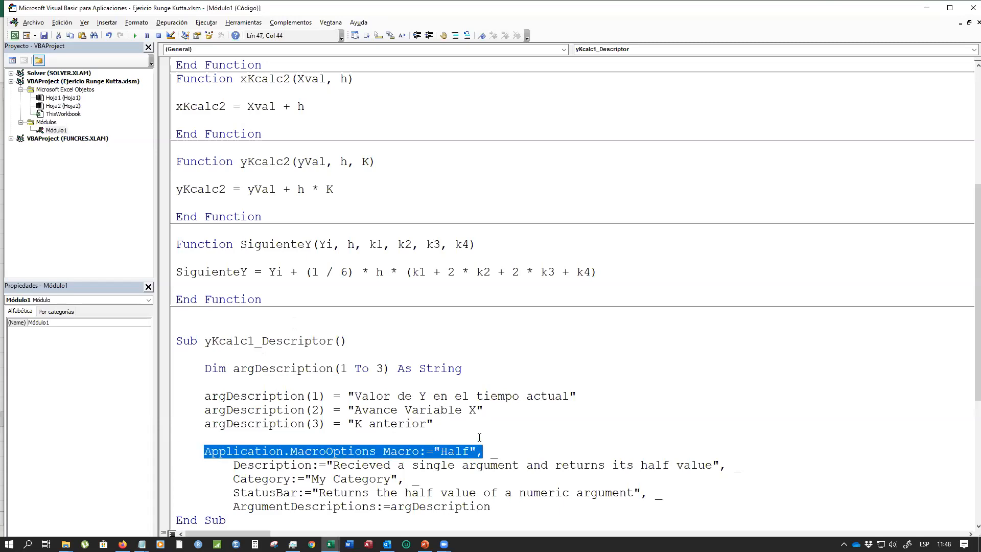
{"action": "left_click", "coordinate": [456, 440]}
{"action": "scroll", "coordinate": [274, 366], "scroll_direction": "down", "scroll_amount": 2}
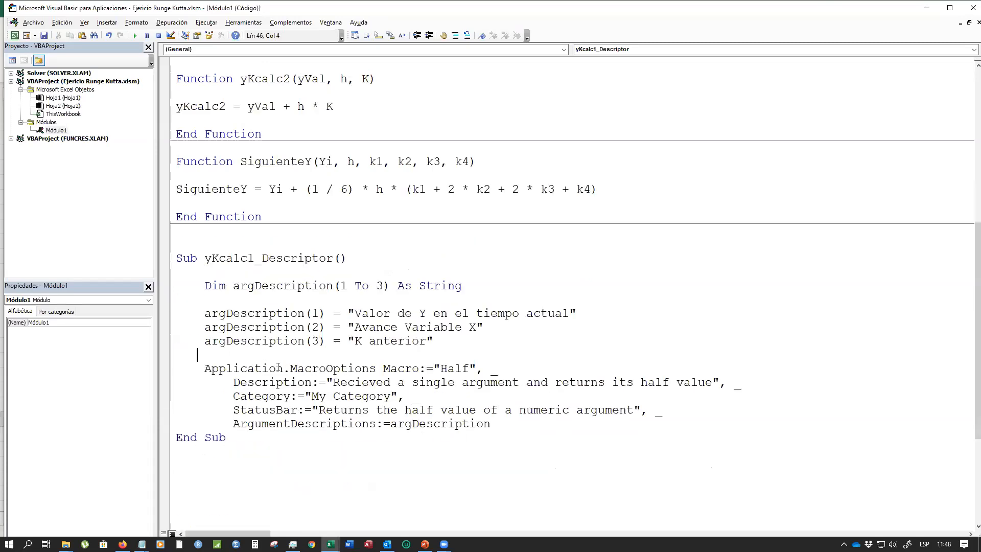
{"action": "left_click", "coordinate": [342, 285]}
Replace the macro name "Half" in the Application.MacroOptions line with yKcalc1, copied from the name of the descriptor Sub
{"action": "left_click_drag", "start_coordinate": [442, 368], "coordinate": [469, 368]}
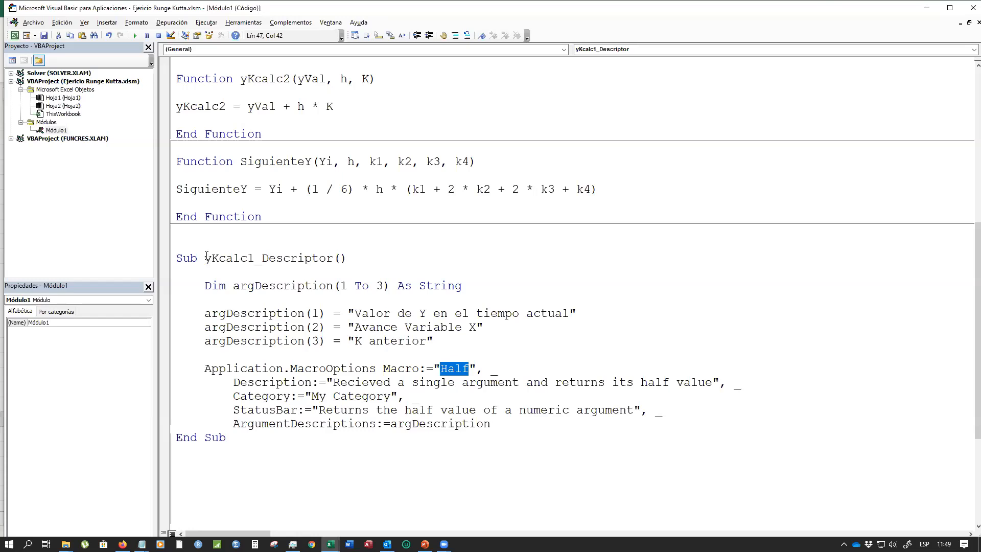
{"action": "left_click_drag", "start_coordinate": [205, 258], "coordinate": [254, 258]}
{"action": "right_click", "coordinate": [242, 261]}
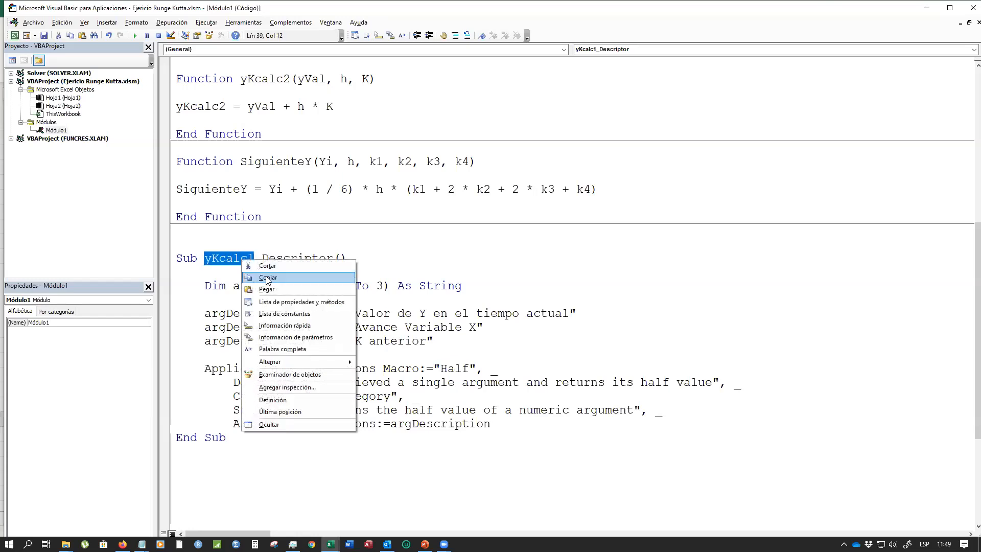
{"action": "left_click", "coordinate": [265, 278]}
{"action": "left_click_drag", "start_coordinate": [442, 368], "coordinate": [470, 368]}
{"action": "right_click", "coordinate": [454, 366]}
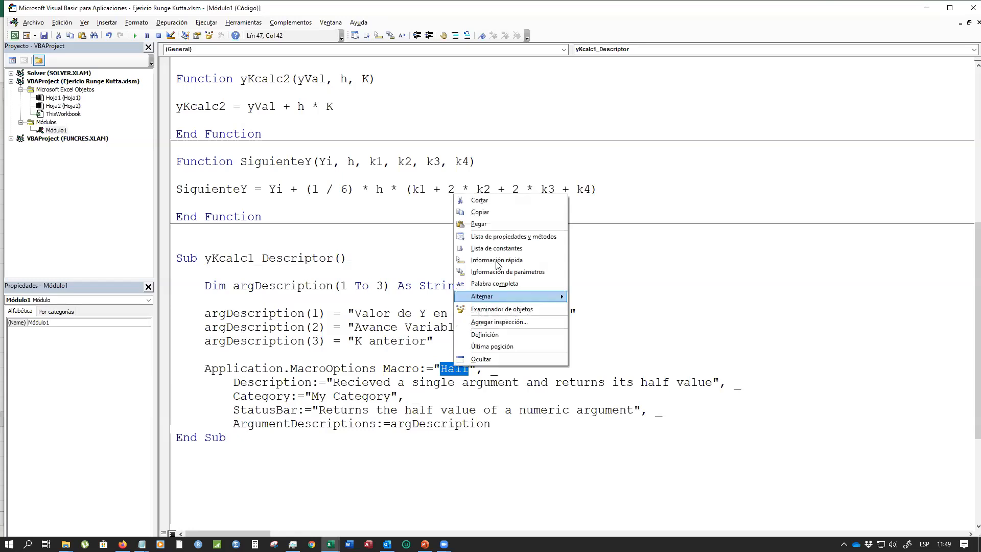
{"action": "left_click", "coordinate": [495, 224]}
{"action": "left_click", "coordinate": [467, 394]}
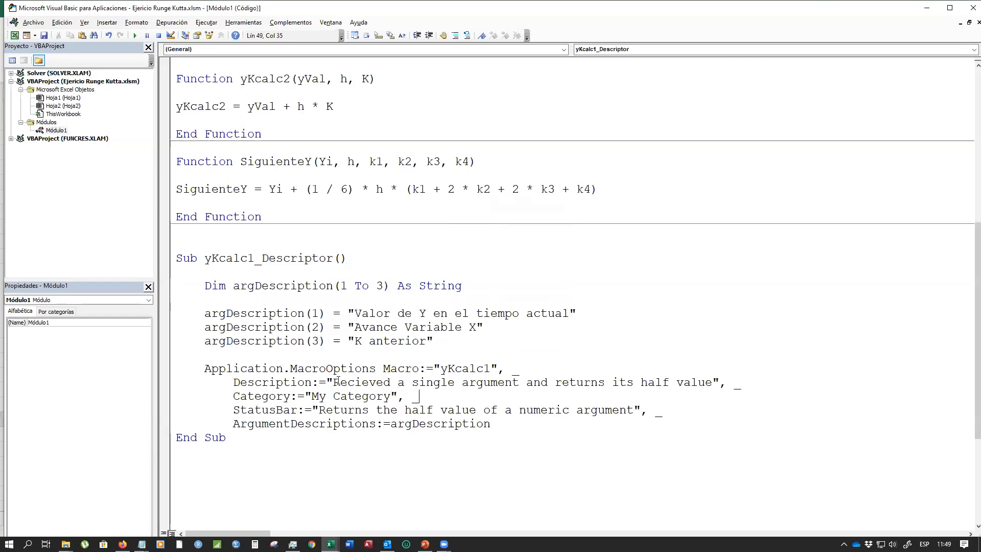
Replace the Description text of the MacroOptions call with "Calcula un k para metodo Runge Kutta"
{"action": "left_click_drag", "start_coordinate": [333, 382], "coordinate": [712, 383]}
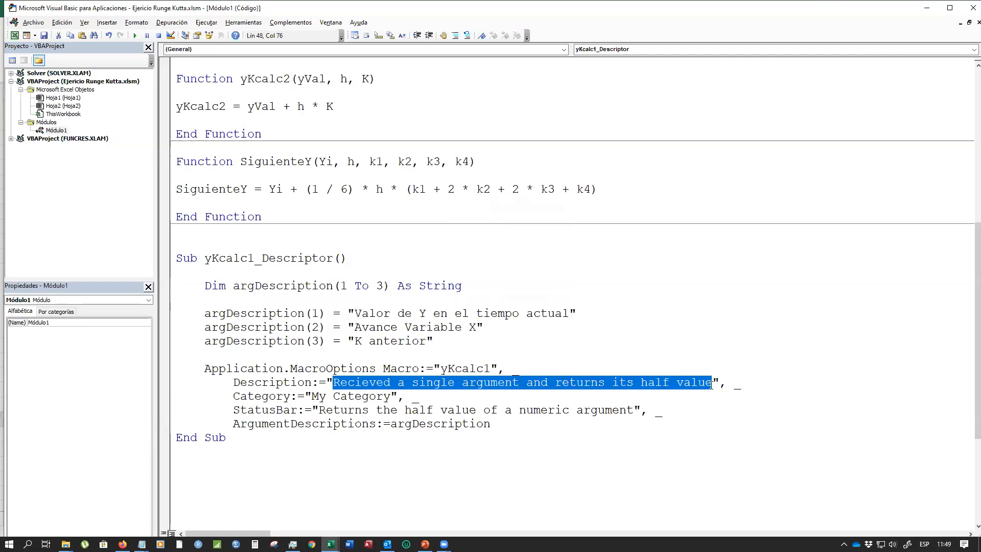
{"action": "type", "text": "Calcular"}
{"action": "key", "text": "BackSpace"}
{"action": "type", "text": "un "}
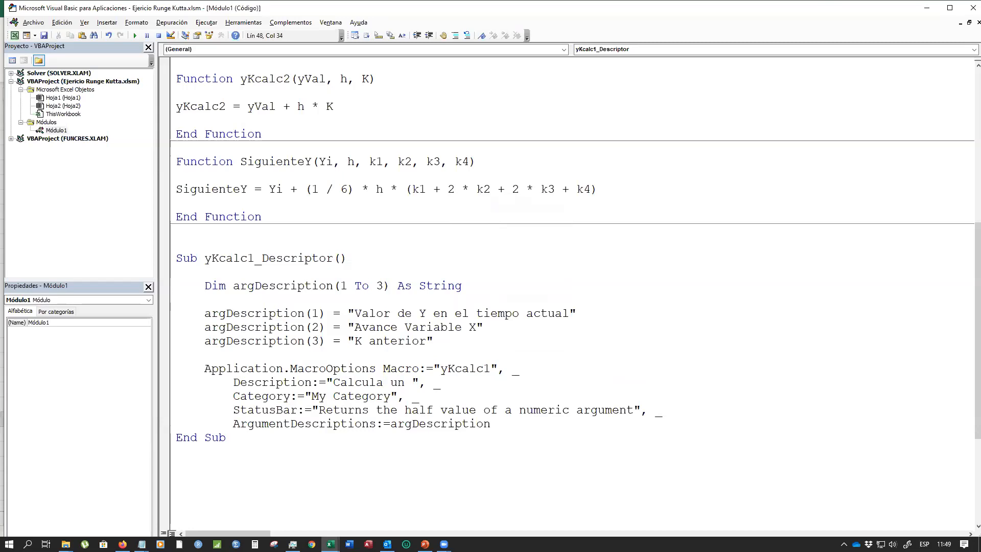
{"action": "type", "text": "y"}
{"action": "key", "text": "BackSpace"}
{"action": "type", "text": "k para metodo Runge"}
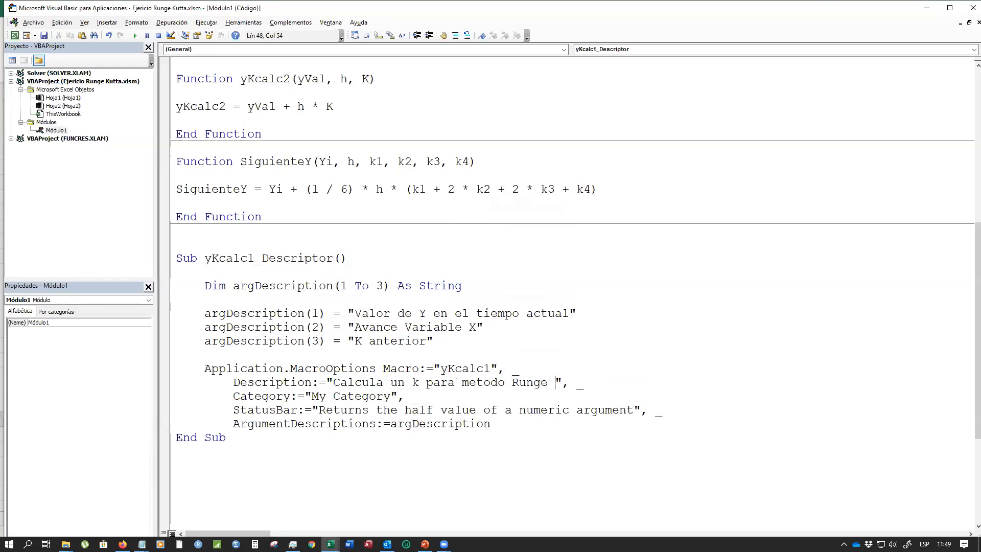
{"action": "type", "text": " Kutta"}
Copy the new Description text over the existing StatusBar text of the MacroOptions call
{"action": "left_click_drag", "start_coordinate": [333, 382], "coordinate": [590, 388]}
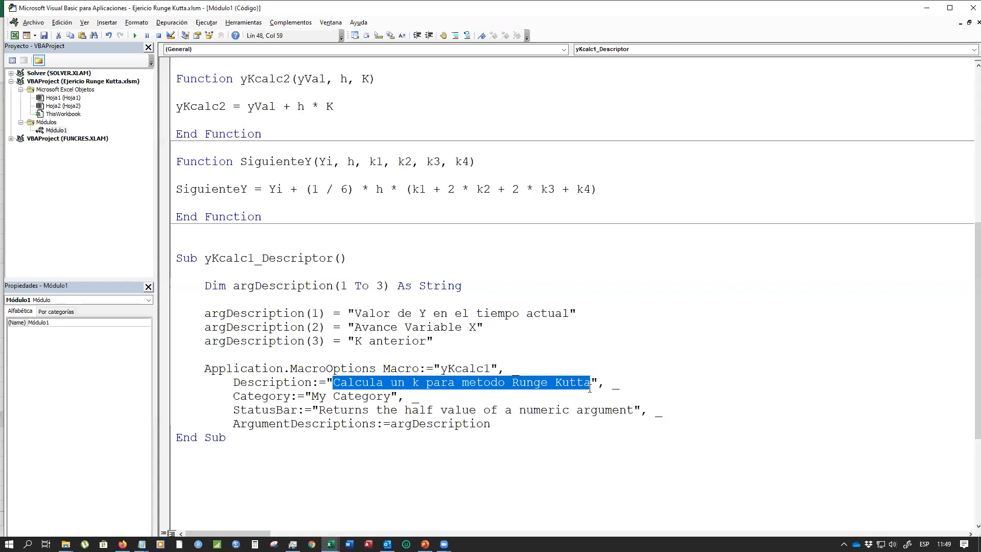
{"action": "left_click_drag", "start_coordinate": [319, 410], "coordinate": [619, 417]}
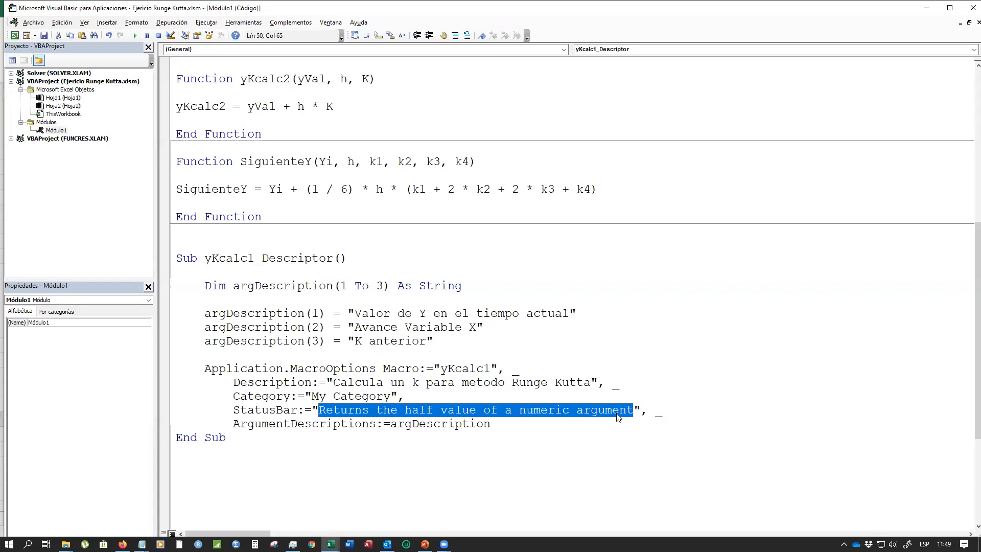
{"action": "key", "text": "ctrl+v"}
{"action": "left_click", "coordinate": [518, 423]}
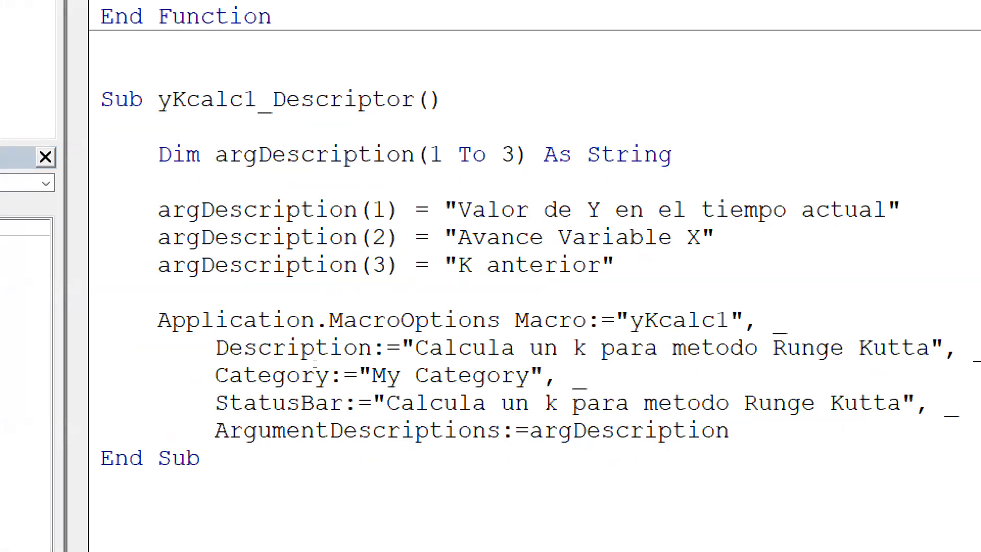
{"action": "left_click", "coordinate": [359, 265]}
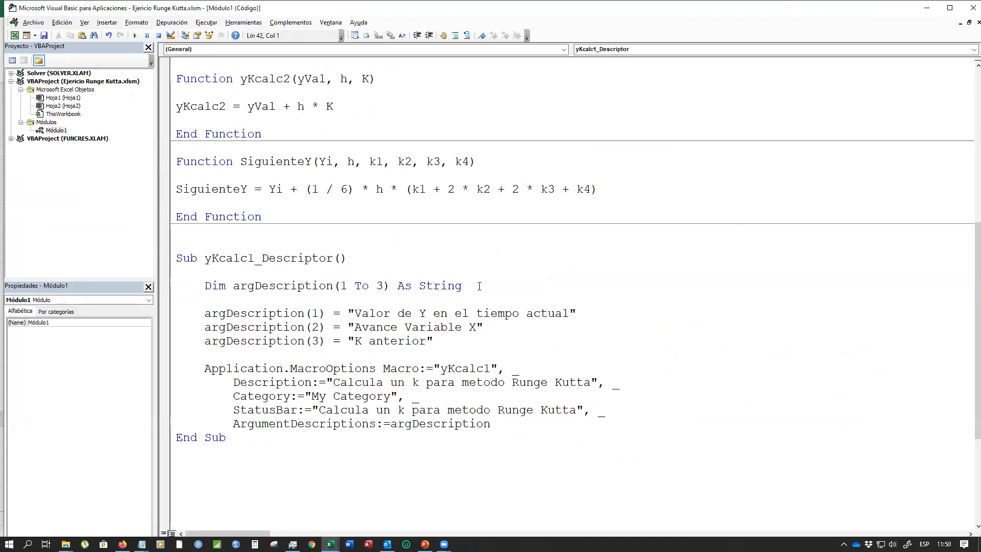
Switch to the Excel workbook, look at the function arguments of the xKcalc1 formula in J26, and close them
{"action": "left_click", "coordinate": [930, 8]}
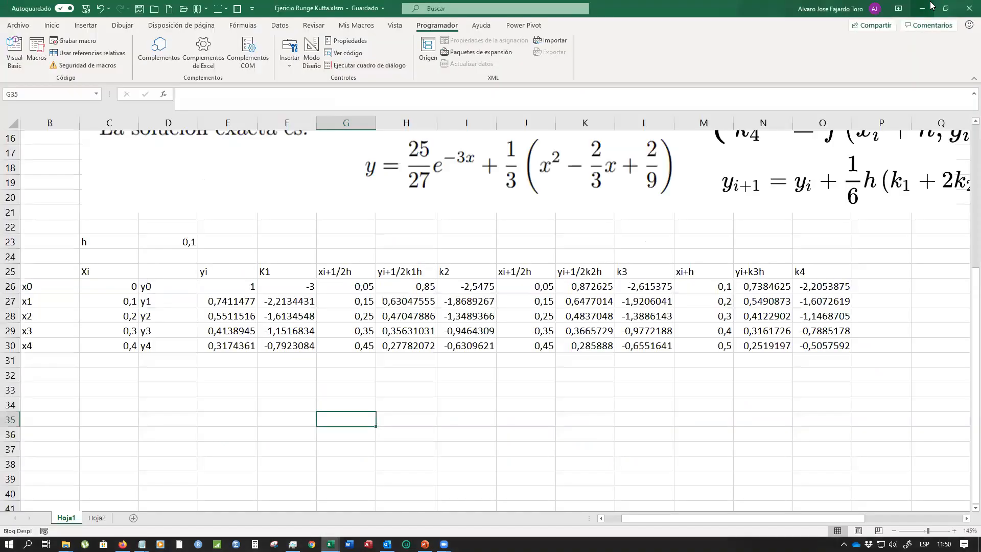
{"action": "left_click", "coordinate": [475, 282]}
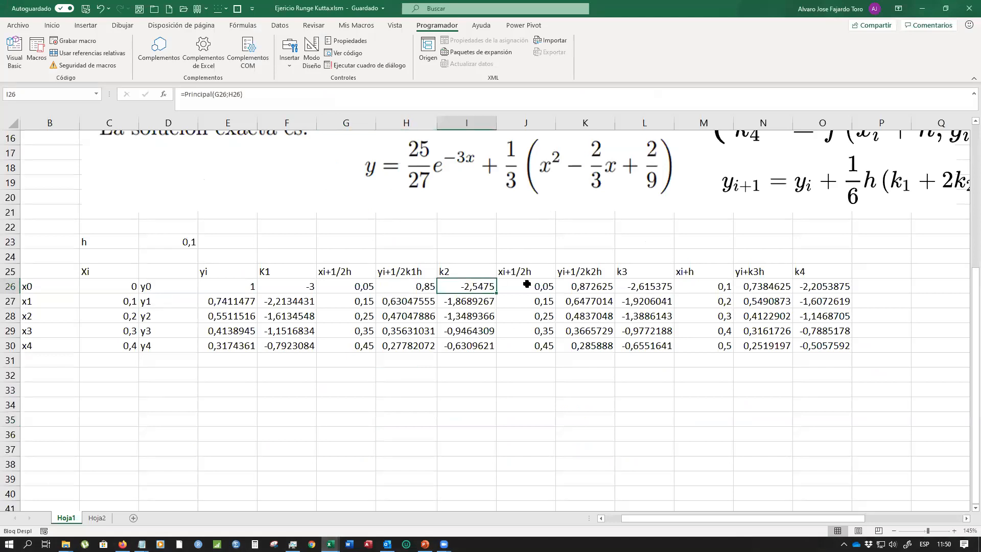
{"action": "left_click", "coordinate": [527, 284]}
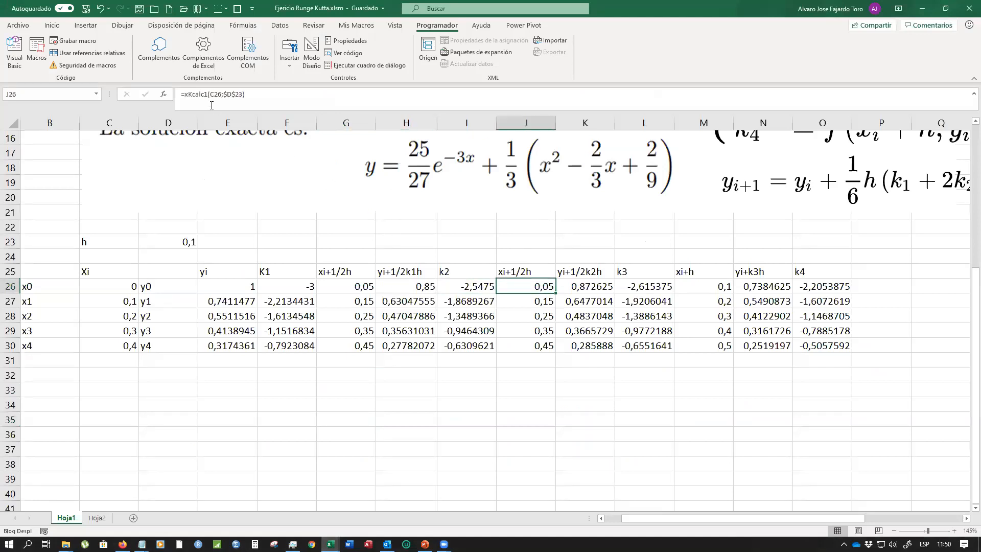
{"action": "left_click", "coordinate": [165, 96]}
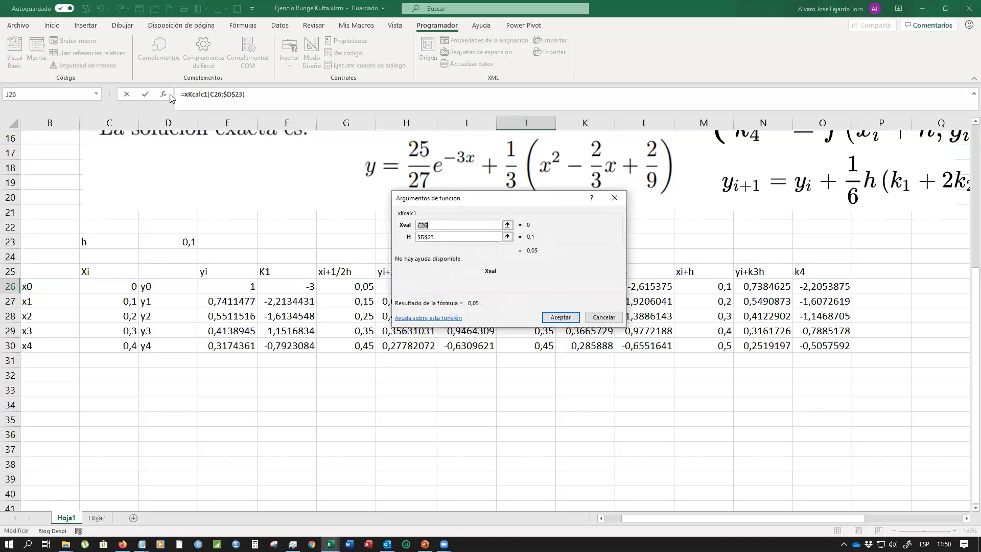
{"action": "left_click", "coordinate": [615, 197]}
Check the help text for yKcalc1's arguments YVal, H and K in the function arguments of K26, and close them
{"action": "left_click", "coordinate": [588, 289]}
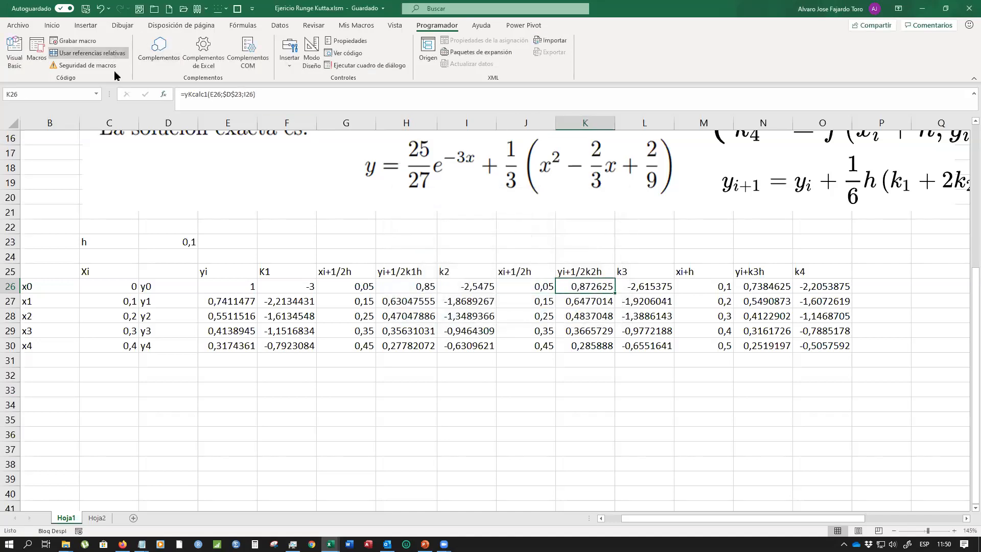
{"action": "left_click", "coordinate": [163, 95]}
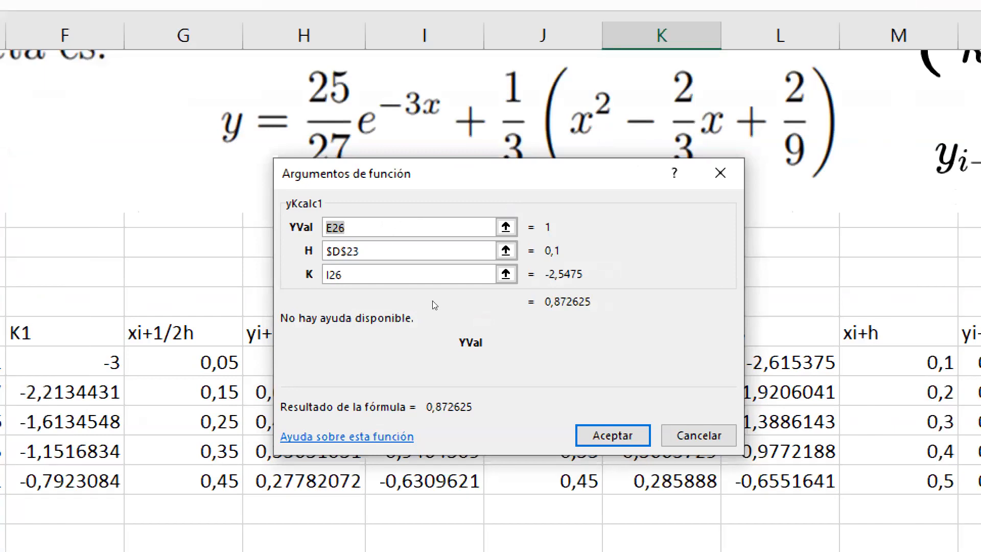
{"action": "key", "text": "Tab"}
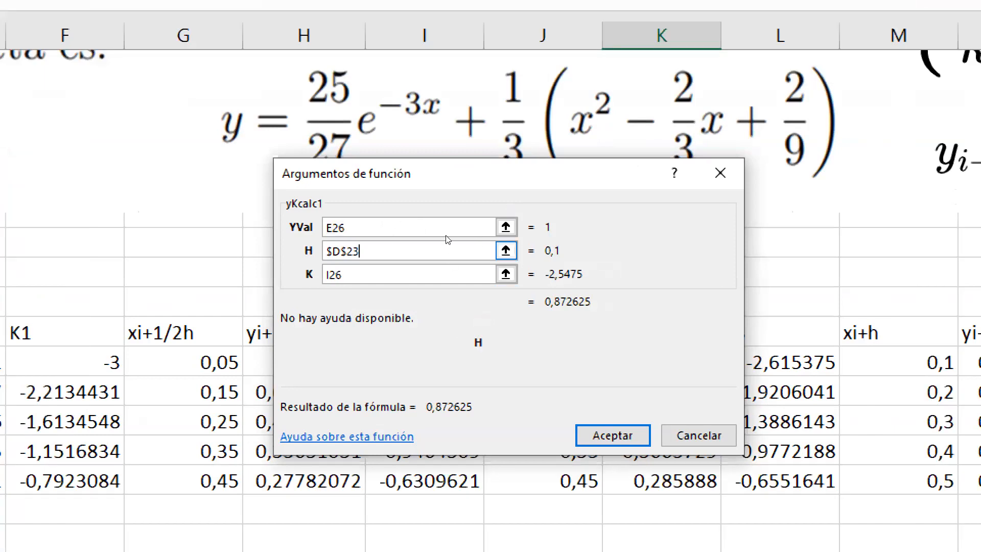
{"action": "left_click", "coordinate": [443, 269]}
{"action": "left_click", "coordinate": [444, 247]}
{"action": "left_click", "coordinate": [440, 225]}
{"action": "key", "text": "Return"}
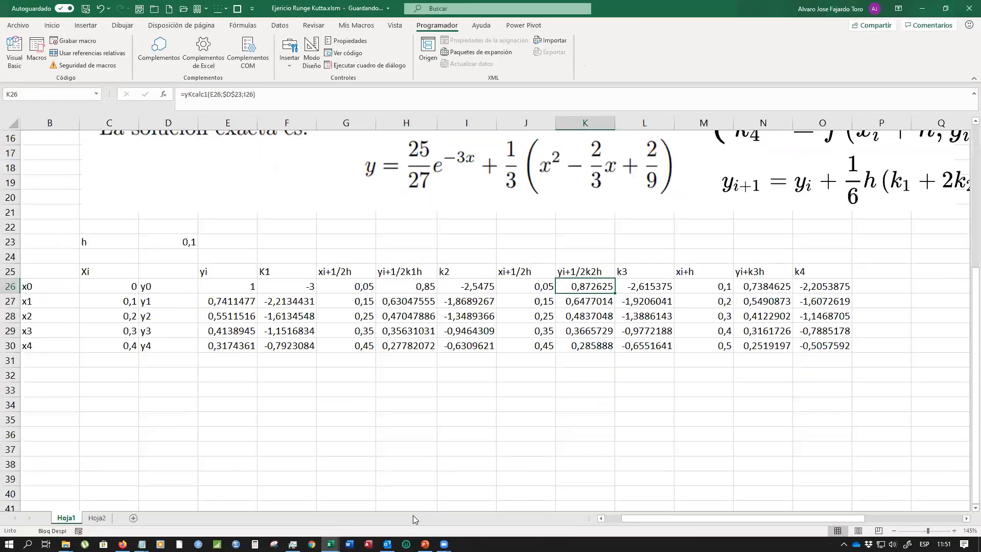
Return to the Visual Basic editor and run the yKcalc1_Descriptor macro
{"action": "mouse_move", "coordinate": [330, 543]}
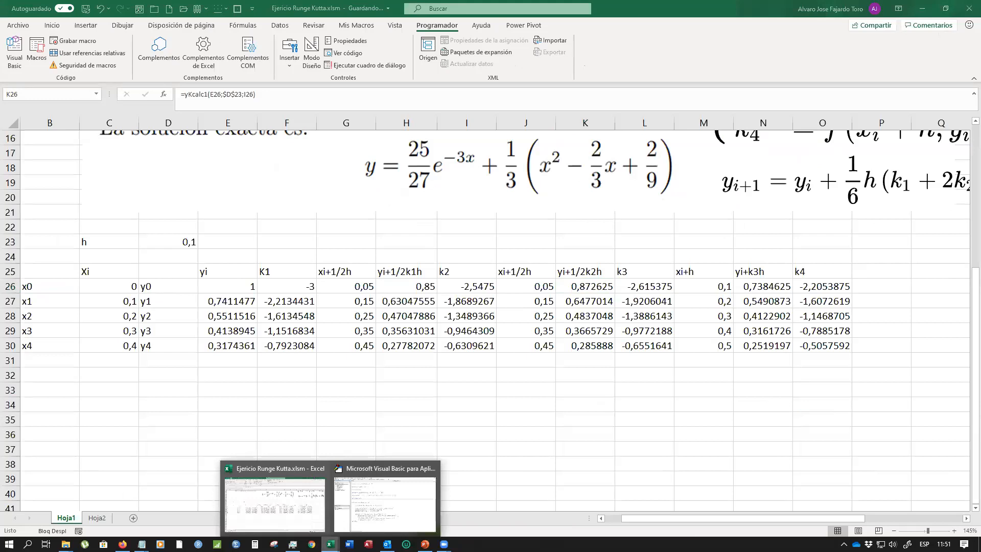
{"action": "left_click", "coordinate": [387, 493]}
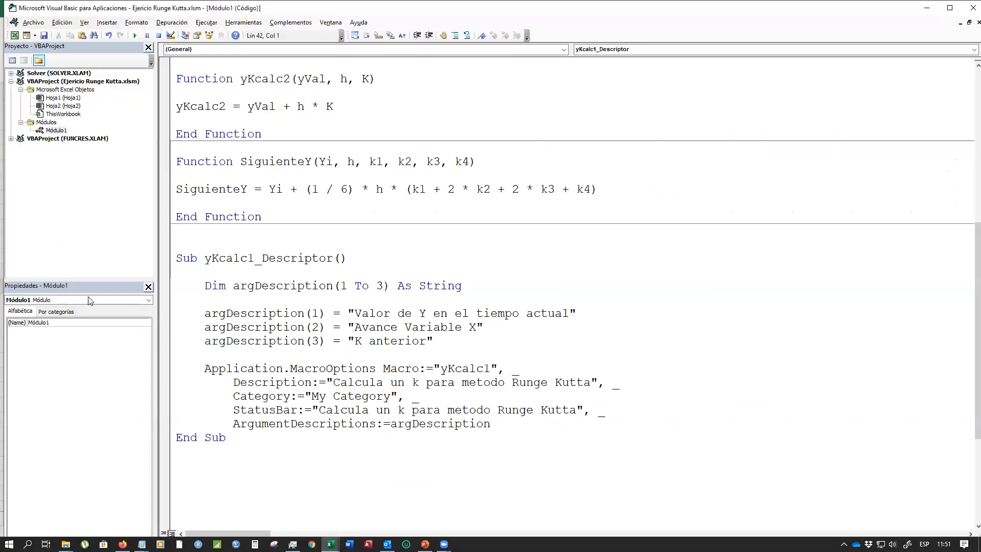
{"action": "left_click", "coordinate": [223, 352]}
{"action": "left_click", "coordinate": [220, 329]}
{"action": "left_click", "coordinate": [136, 36]}
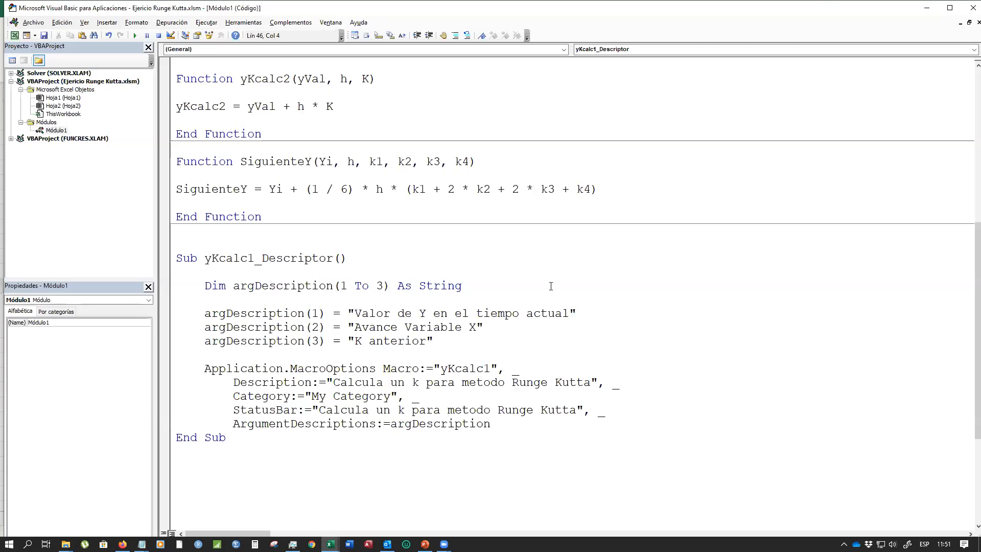
Go back to the workbook and review the yKcalc1 description and each argument's description in the function arguments of K26
{"action": "left_click", "coordinate": [927, 8]}
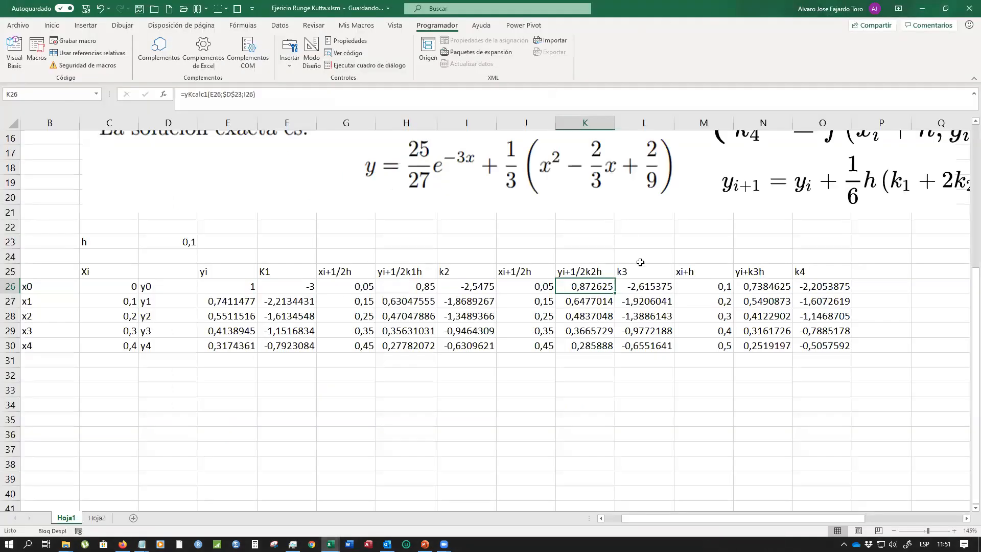
{"action": "left_click", "coordinate": [164, 95]}
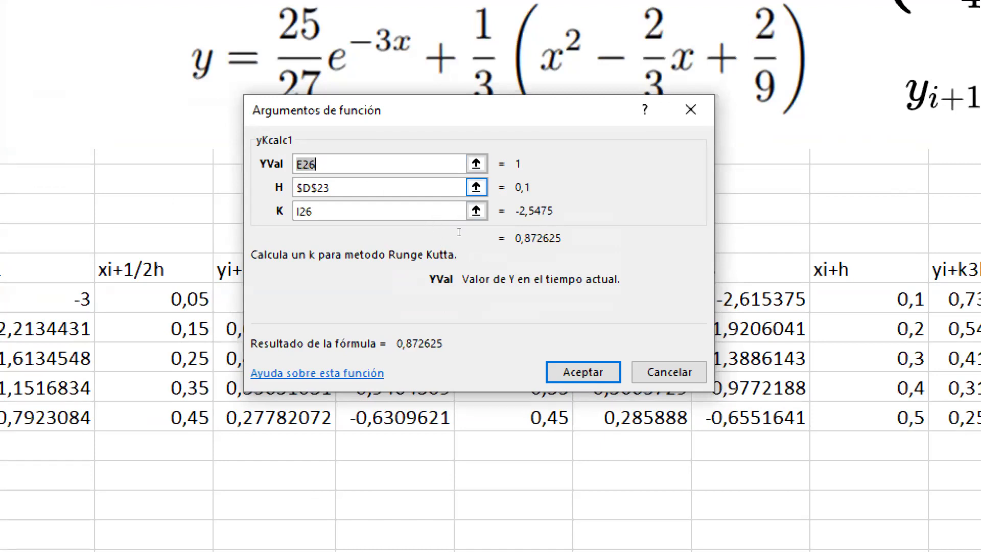
{"action": "key", "text": "Tab"}
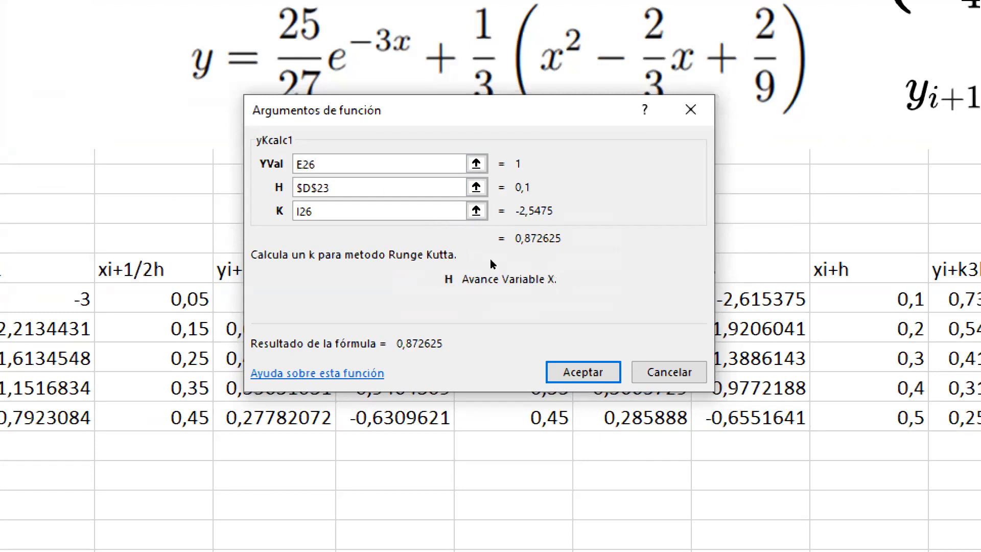
{"action": "key", "text": "Tab"}
{"action": "key", "text": "Tab"}
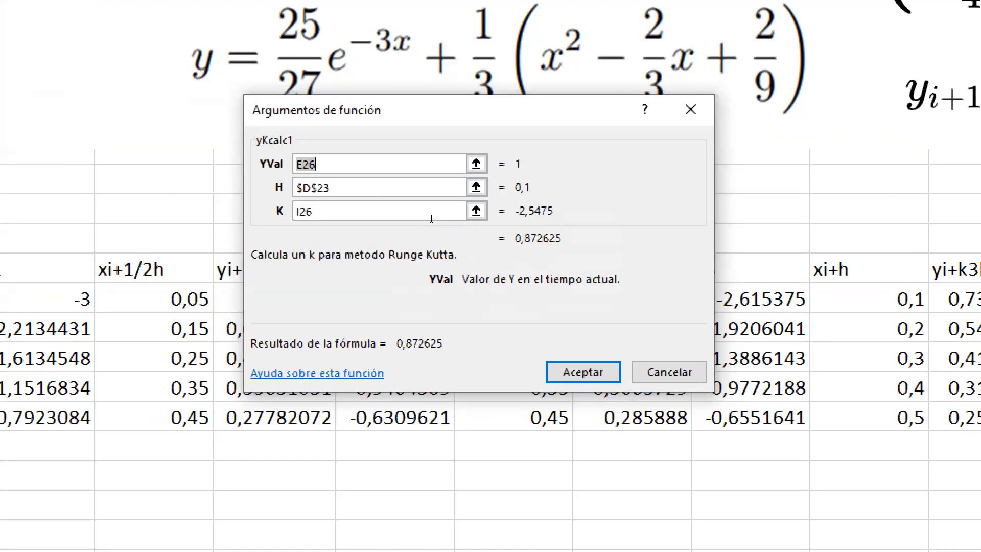
{"action": "key", "text": "Tab"}
{"action": "key", "text": "Tab"}
{"action": "key", "text": "Tab"}
{"action": "key", "text": "Return"}
Inspect the yKcalc1 formula inside K26, view SUMA's argument hint in a formula started in H32, and cancel that formula
{"action": "double_click", "coordinate": [572, 287]}
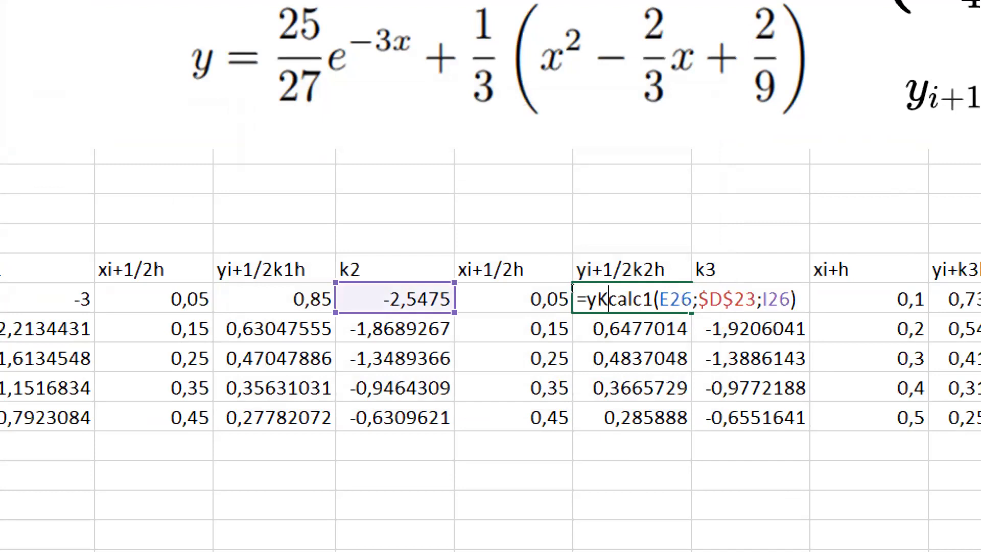
{"action": "key", "text": "Return"}
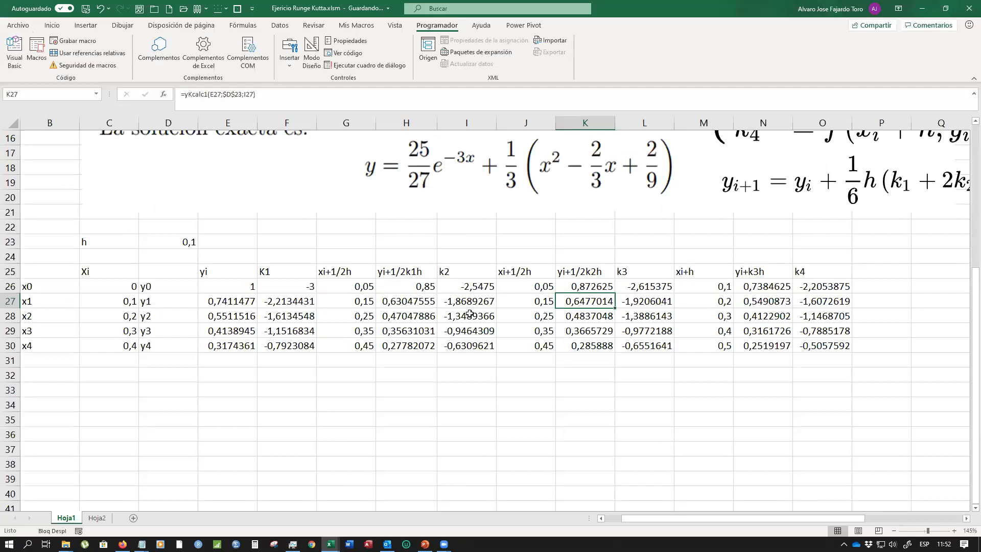
{"action": "left_click", "coordinate": [417, 378]}
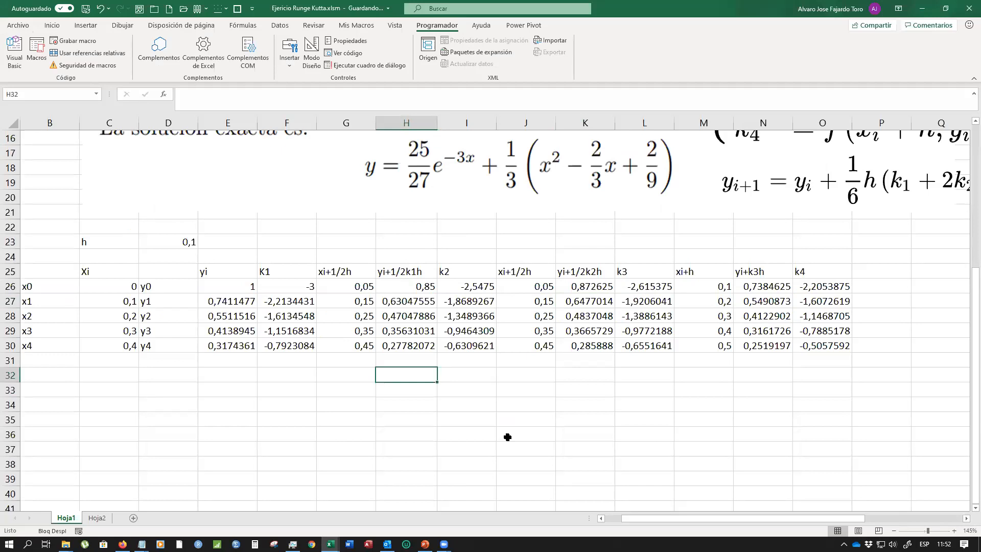
{"action": "type", "text": "=SUMA("}
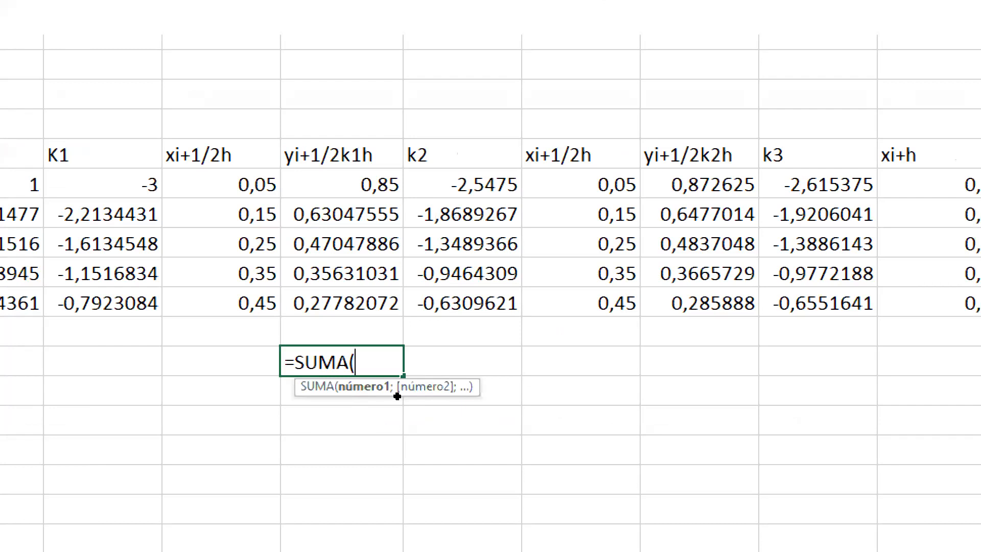
{"action": "key", "text": "Escape"}
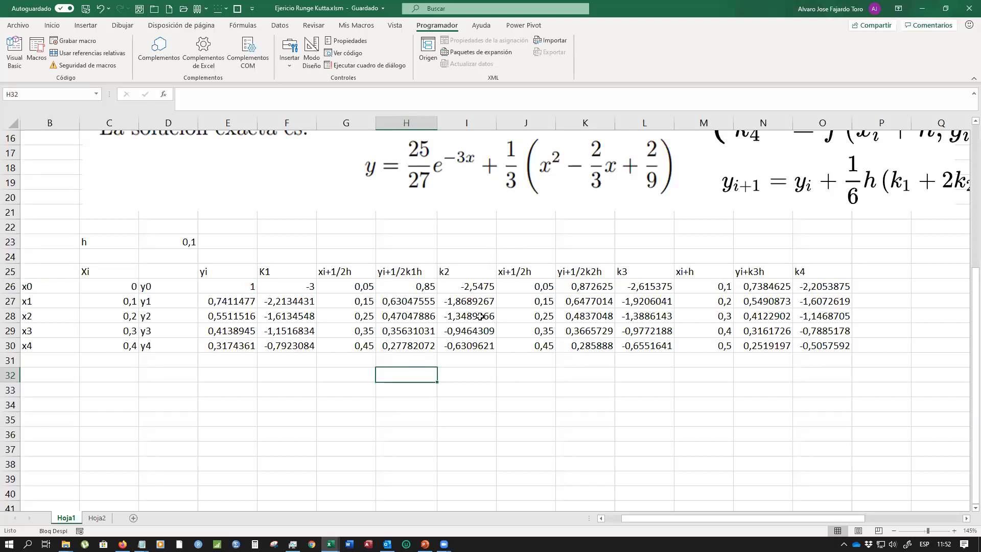
Review the yKcalc1 description and the YVal help text once more in the function arguments of K26, and cancel them
{"action": "left_click", "coordinate": [567, 287]}
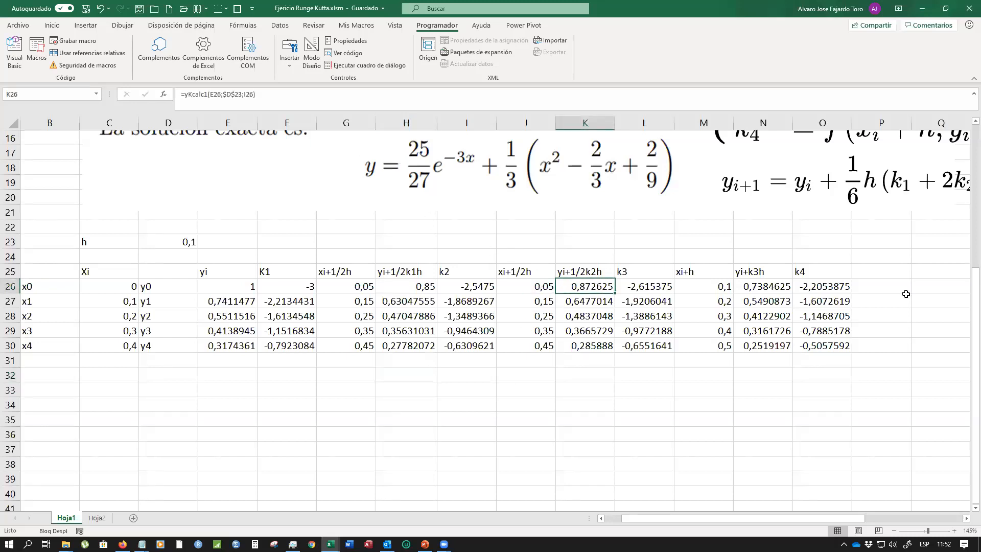
{"action": "left_click", "coordinate": [163, 94]}
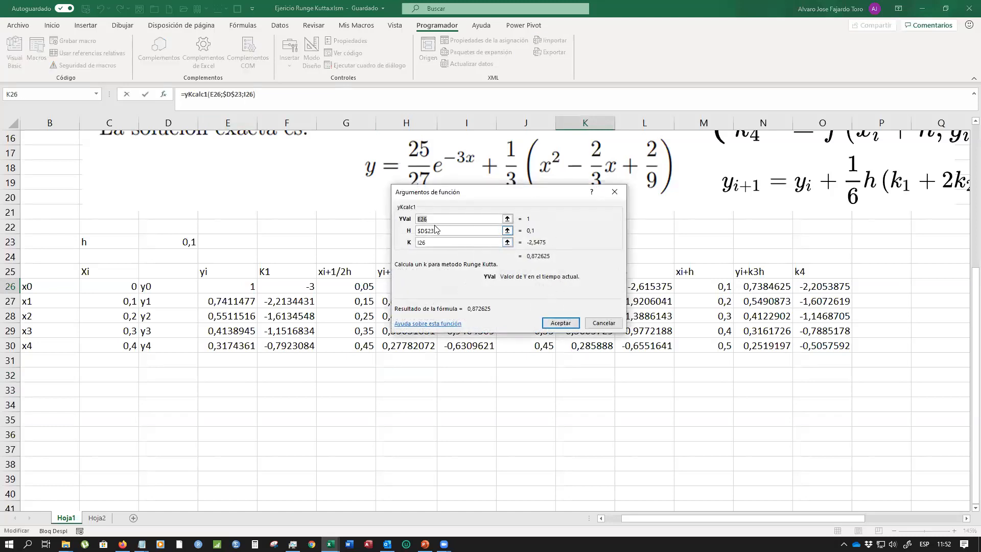
{"action": "left_click", "coordinate": [596, 324]}
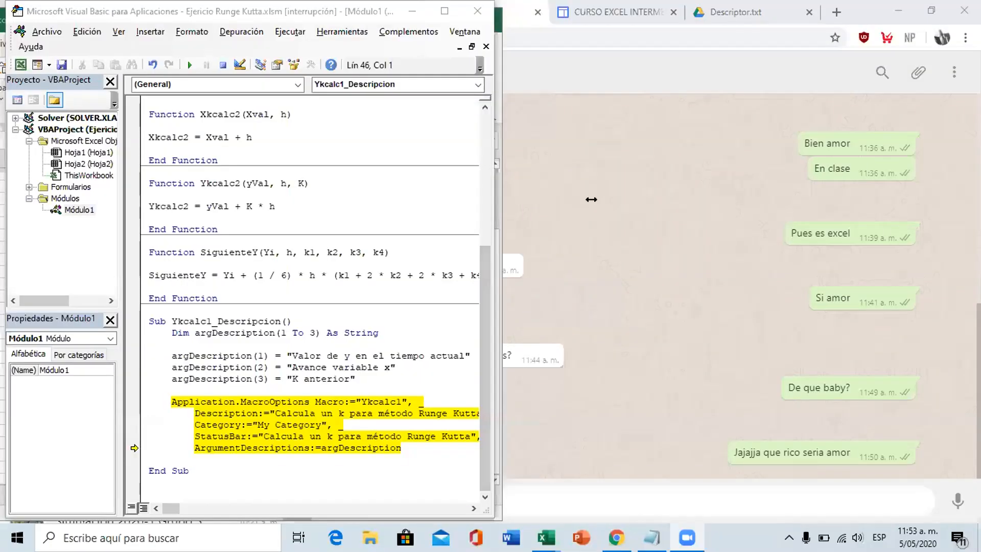
Widen the Visual Basic editor showing Módulo1, resume the interrupted Ykcalc1_Descripcion macro, and end its execution
{"action": "left_click_drag", "start_coordinate": [591, 199], "coordinate": [970, 199]}
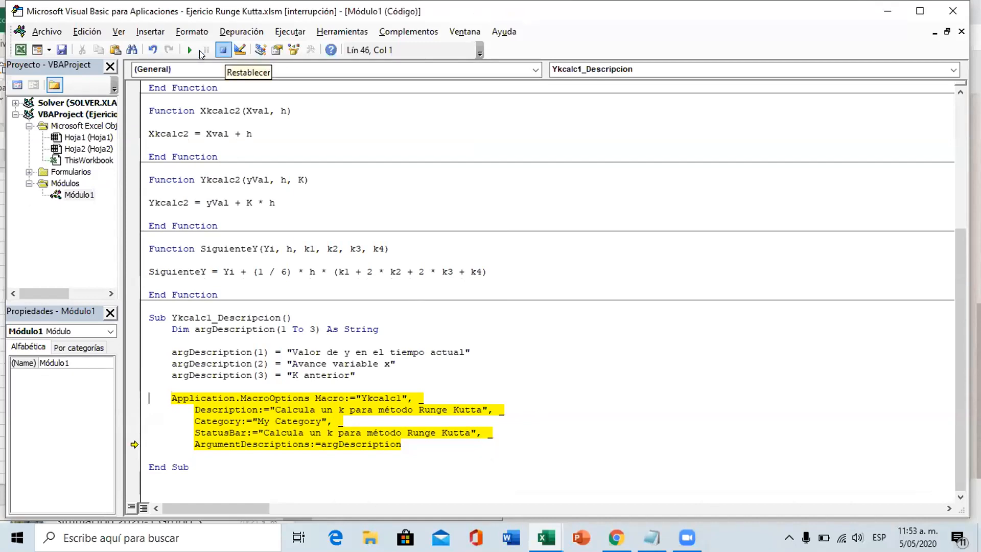
{"action": "left_click", "coordinate": [189, 50]}
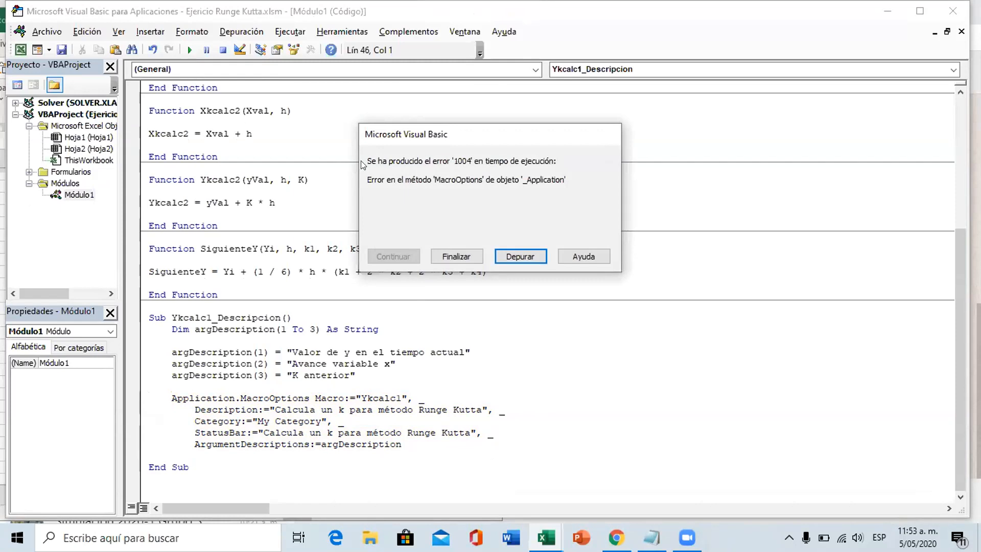
{"action": "left_click", "coordinate": [457, 257]}
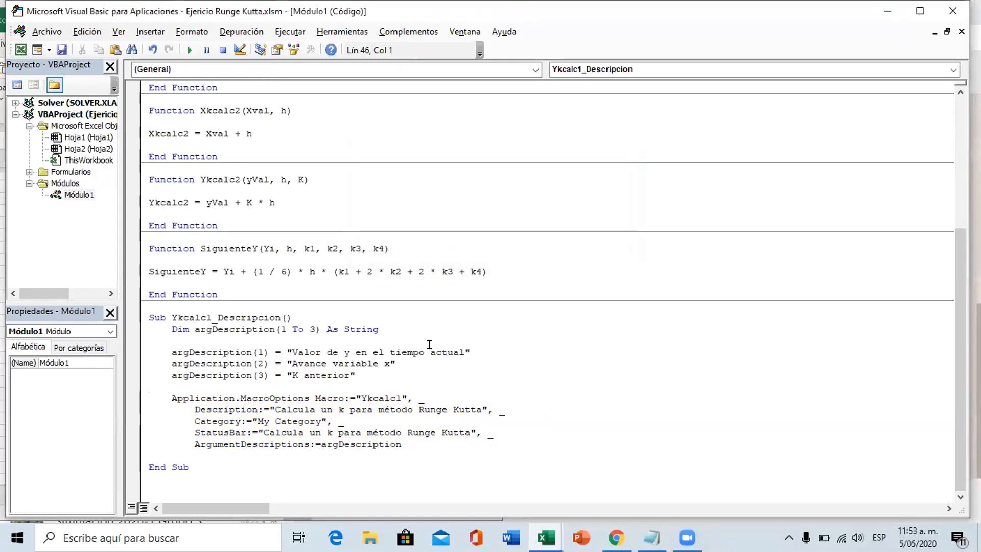
Check the Ykcalc function's name, rename the macro Ykcalc_Descripcion, and set its MacroOptions target to "Ykcalc"
{"action": "scroll", "coordinate": [183, 373], "scroll_direction": "up", "scroll_amount": 1}
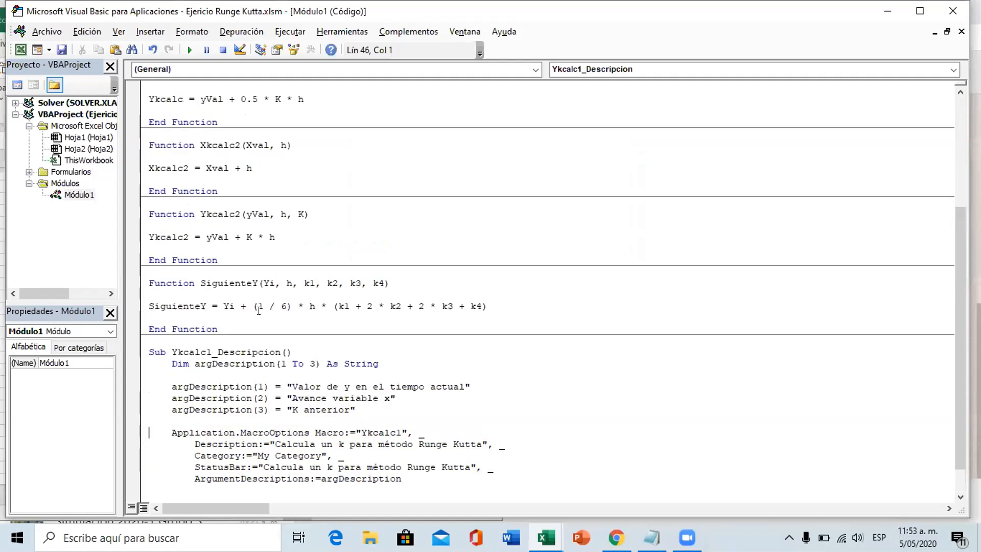
{"action": "scroll", "coordinate": [236, 217], "scroll_direction": "up", "scroll_amount": 1}
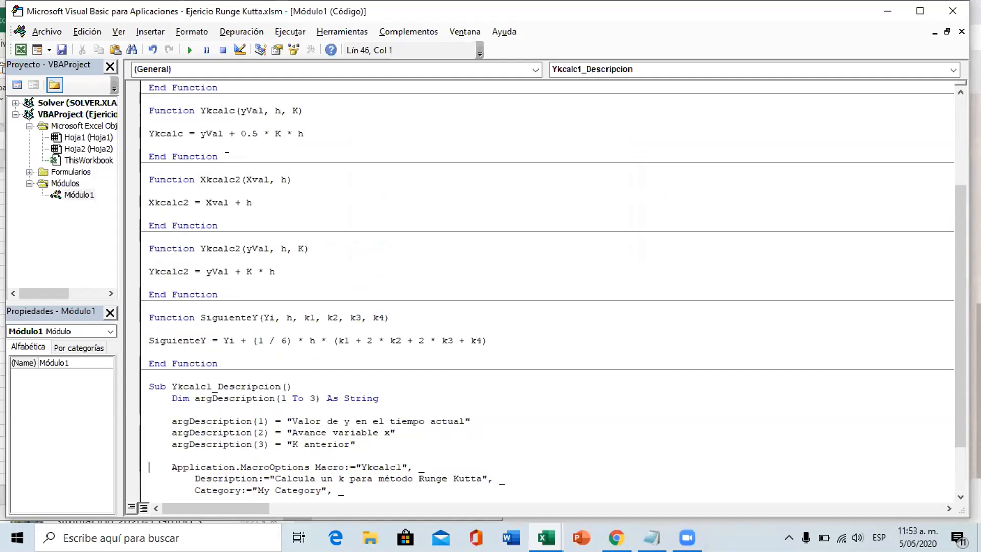
{"action": "left_click", "coordinate": [231, 110]}
{"action": "scroll", "coordinate": [246, 406], "scroll_direction": "down", "scroll_amount": 1}
{"action": "scroll", "coordinate": [246, 409], "scroll_direction": "down", "scroll_amount": 1}
{"action": "left_click", "coordinate": [212, 317]}
{"action": "key", "text": "BackSpace"}
{"action": "left_click", "coordinate": [411, 397]}
{"action": "key", "text": "BackSpace"}
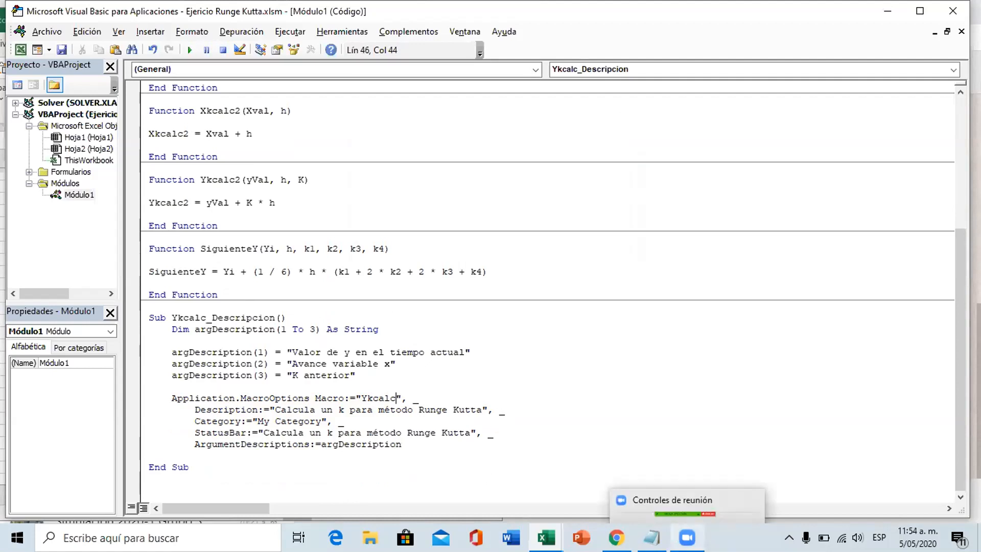
{"action": "left_click", "coordinate": [687, 538]}
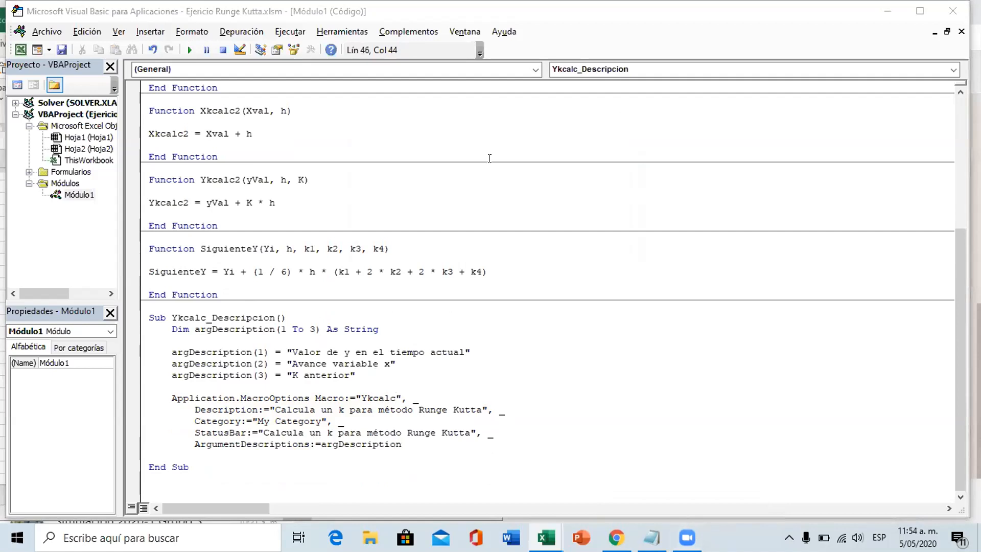